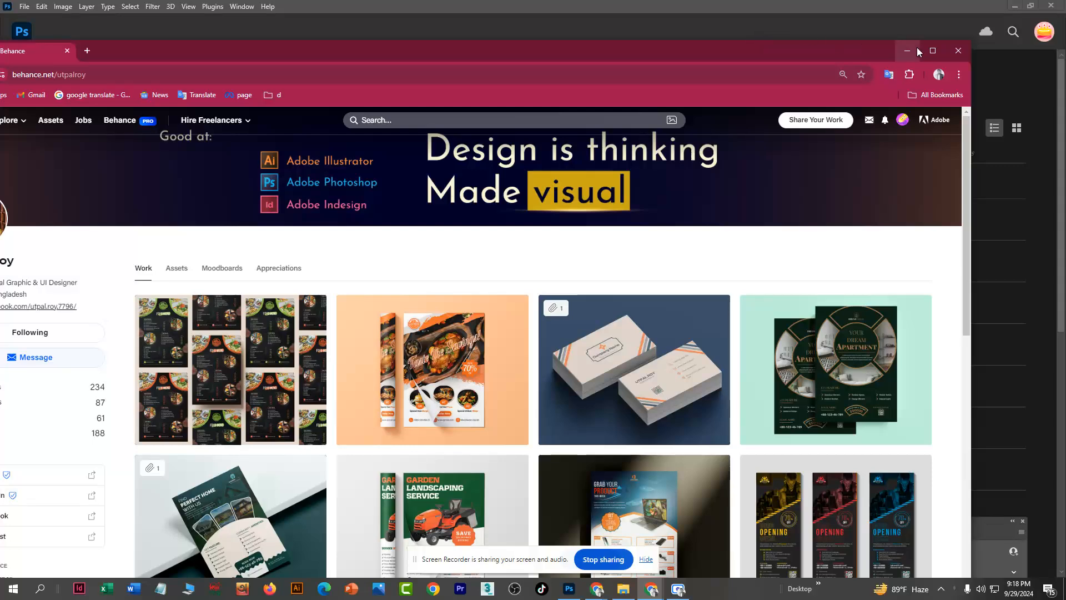
# Step: Maximize the browser window and open the Professional Menu Design project from the Behance portfolio
pyautogui.click(933, 50)
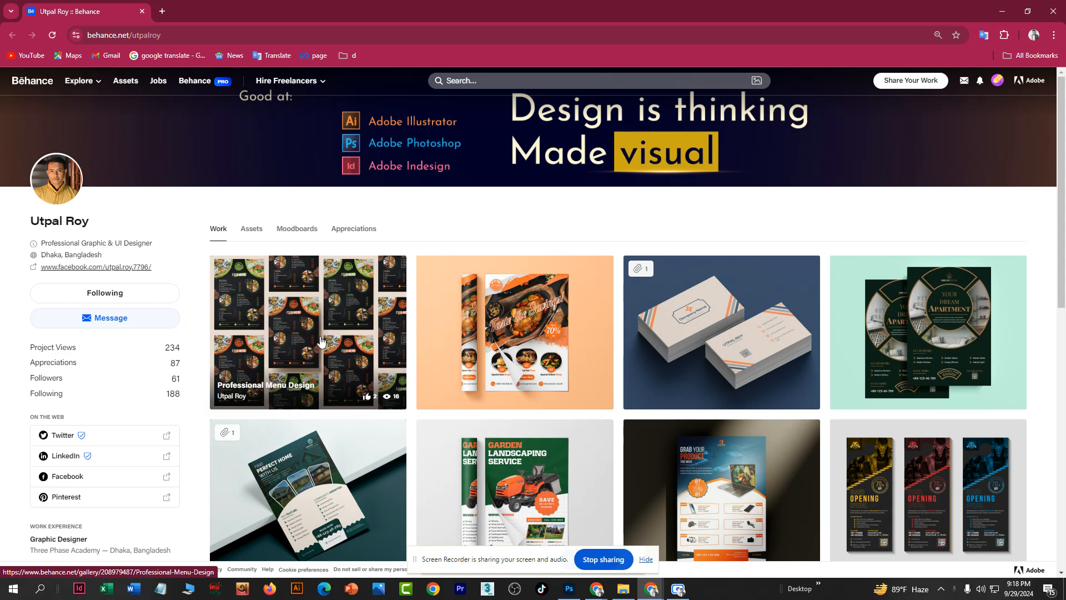
pyautogui.scroll(-4, 333, 339)
pyautogui.click(350, 124)
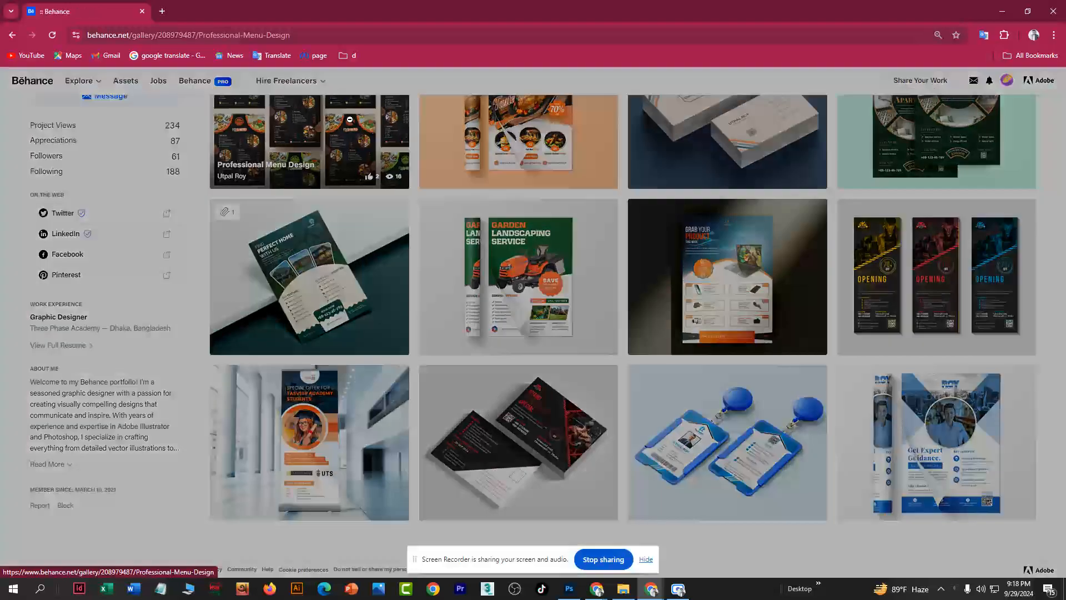
# Step: Examine the hand-drawn restaurant menu layout in the project's Sketching section
pyautogui.scroll(-6, 671, 233)
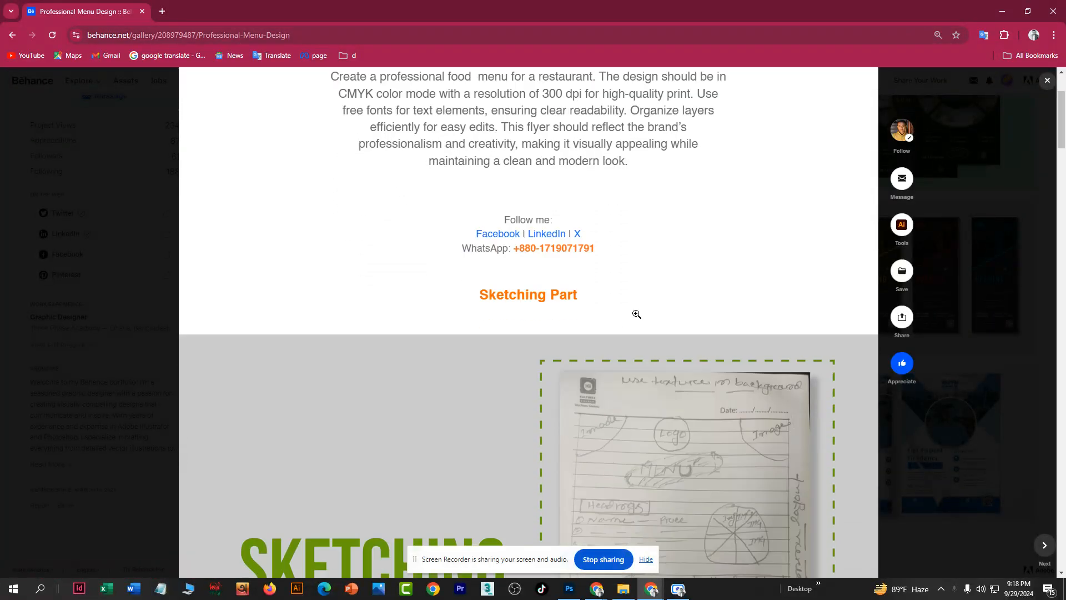
pyautogui.scroll(-3, 671, 287)
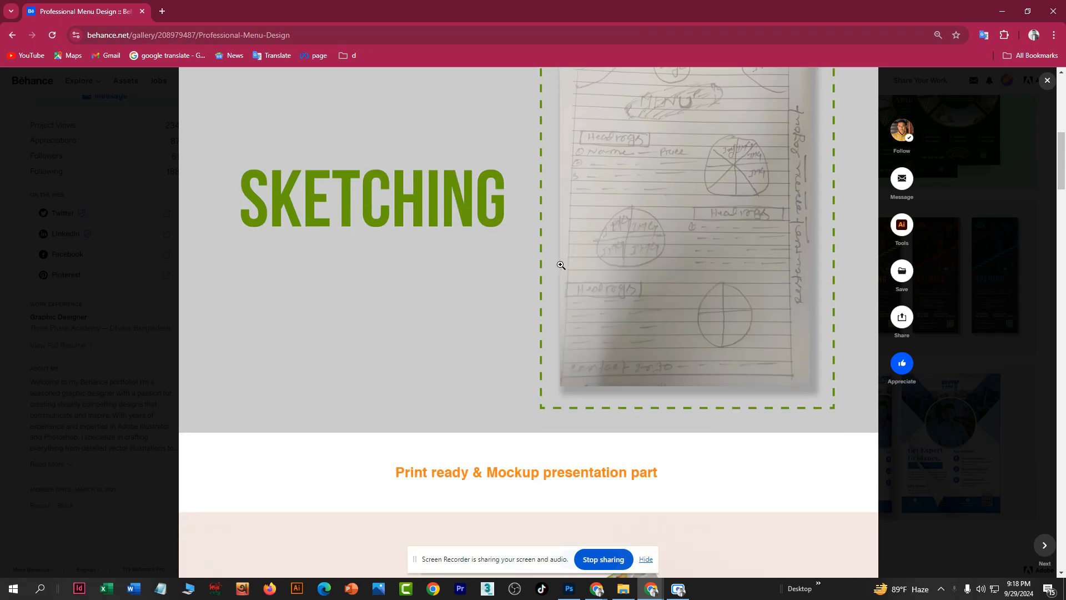
pyautogui.scroll(3, 677, 250)
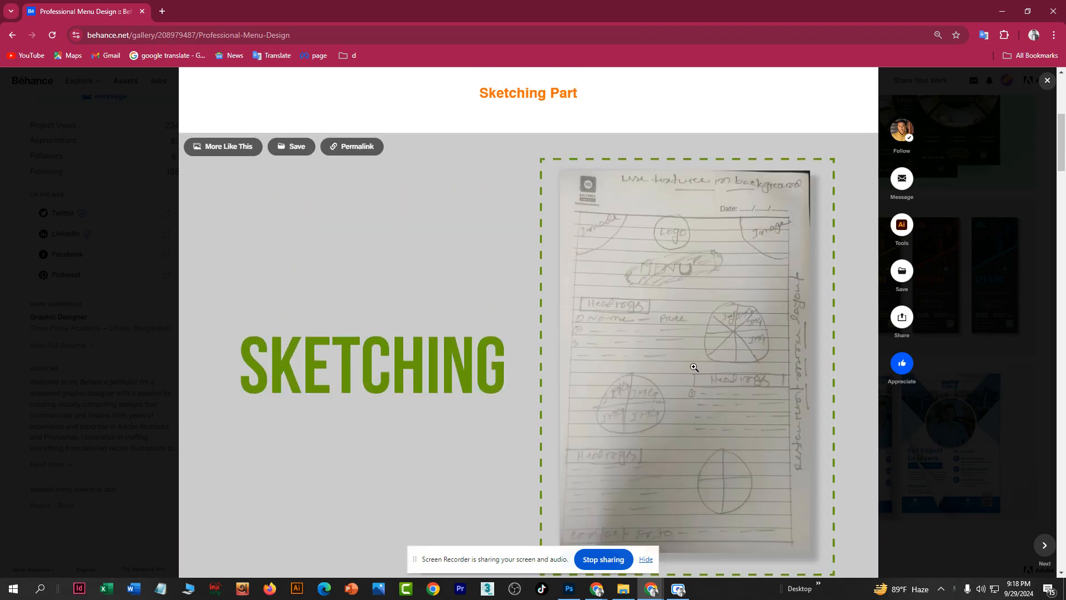
pyautogui.scroll(-11, 725, 311)
pyautogui.scroll(14, 728, 311)
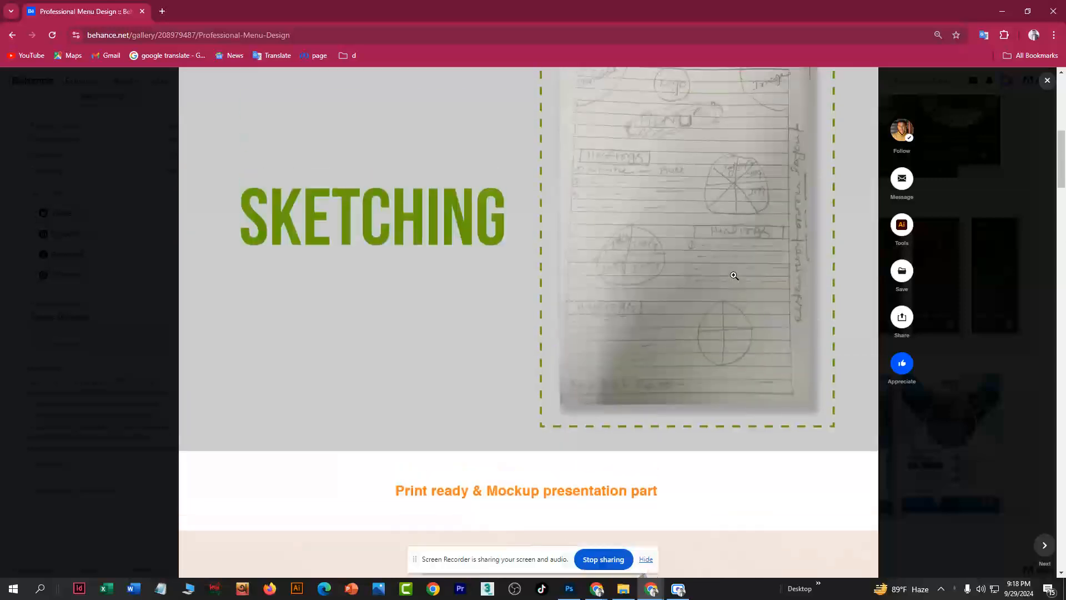
pyautogui.scroll(-3, 666, 267)
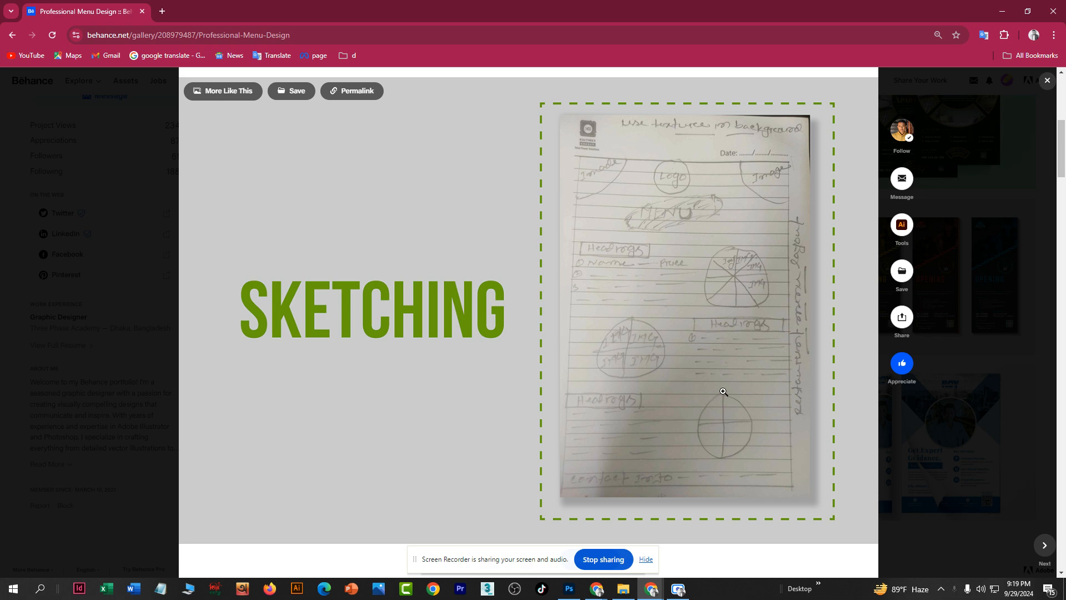
# Step: Review the print-ready menu mockups and the project details, and close the project to return to the portfolio
pyautogui.scroll(-8, 724, 392)
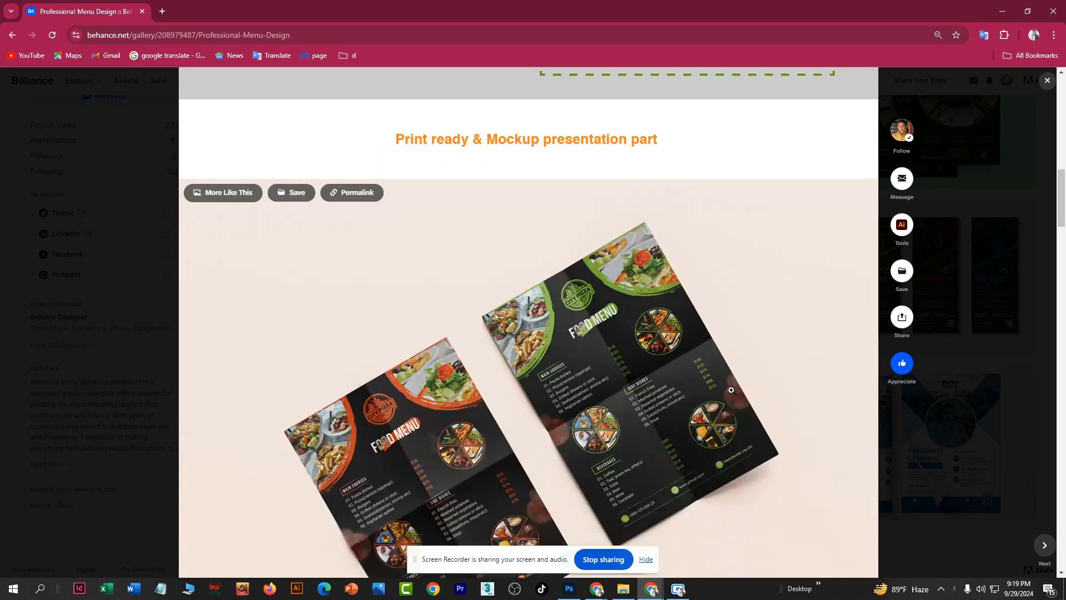
pyautogui.scroll(-1, 731, 390)
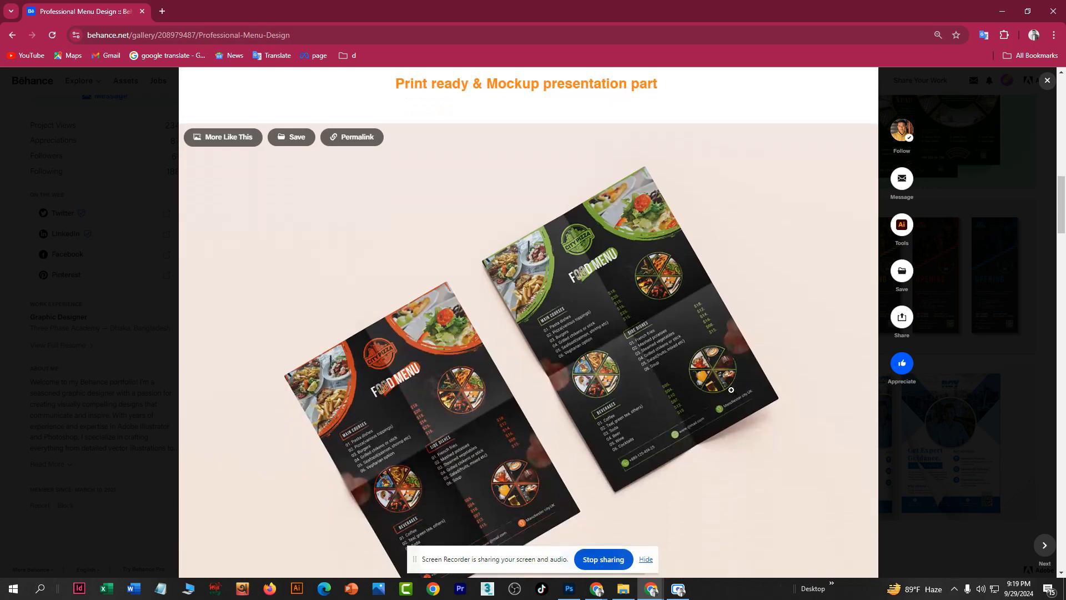
pyautogui.scroll(-10, 731, 390)
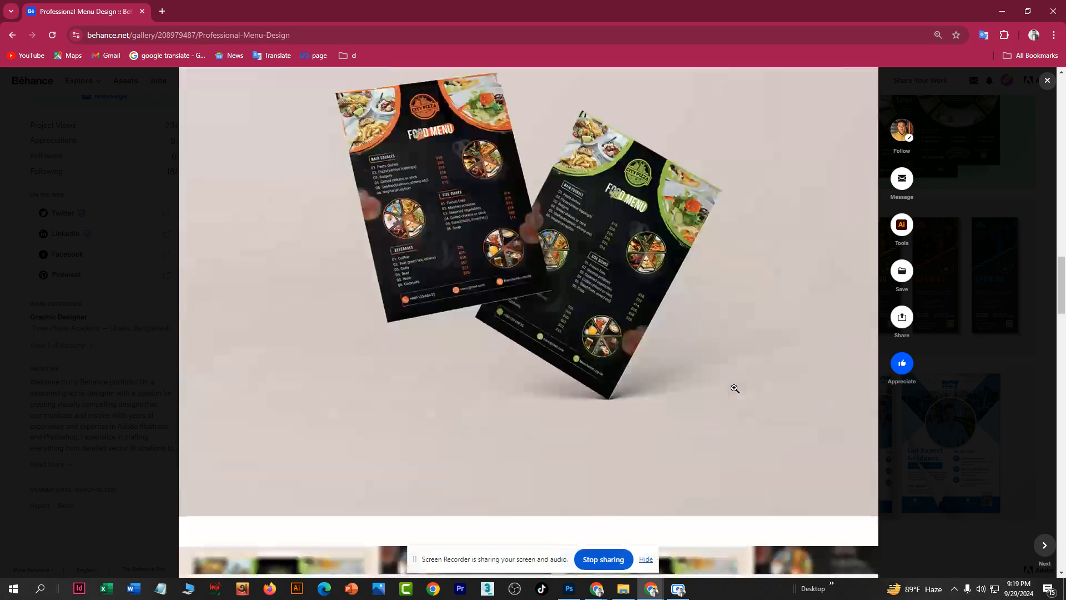
pyautogui.scroll(-15, 736, 388)
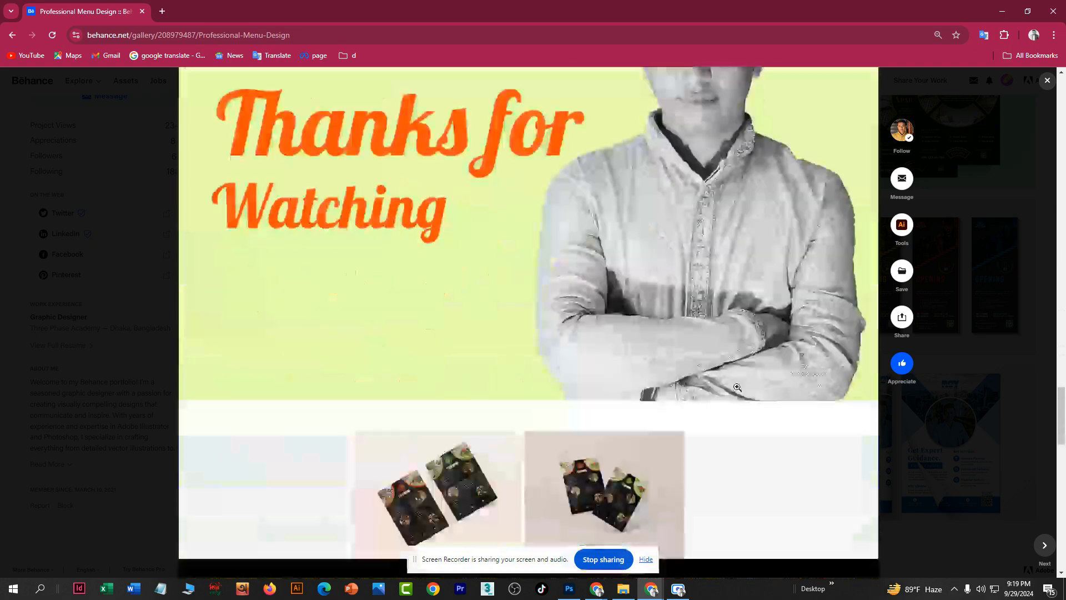
pyautogui.scroll(-6, 737, 385)
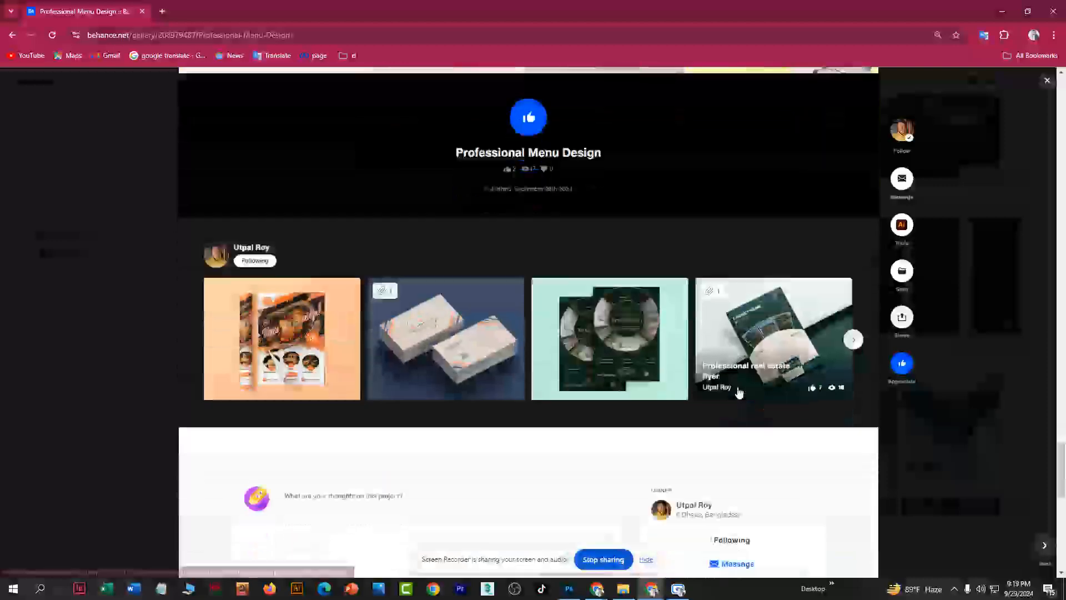
pyautogui.scroll(-8, 739, 392)
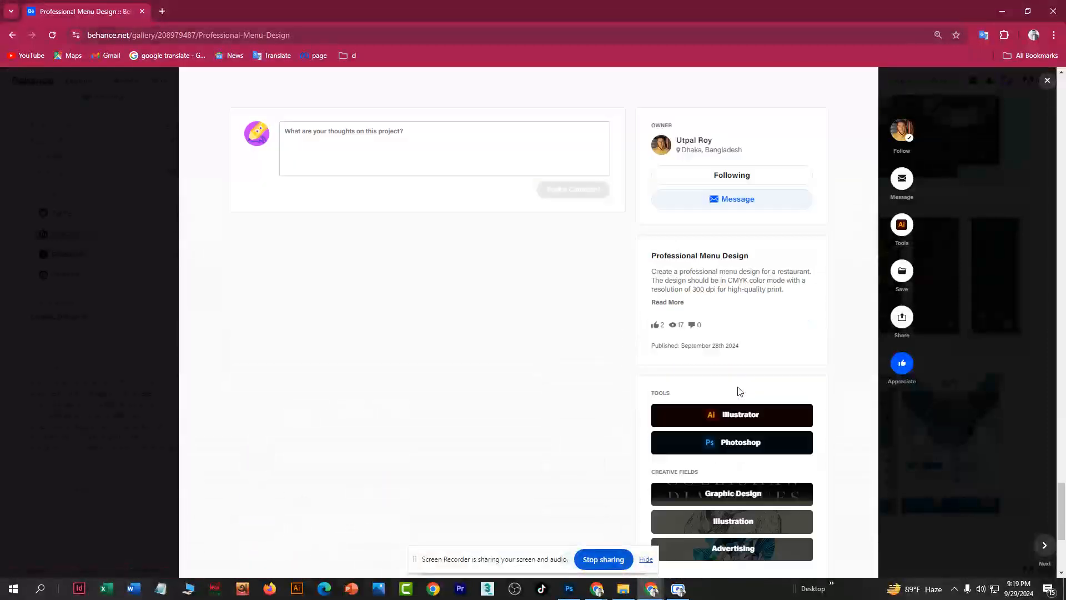
pyautogui.click(1047, 80)
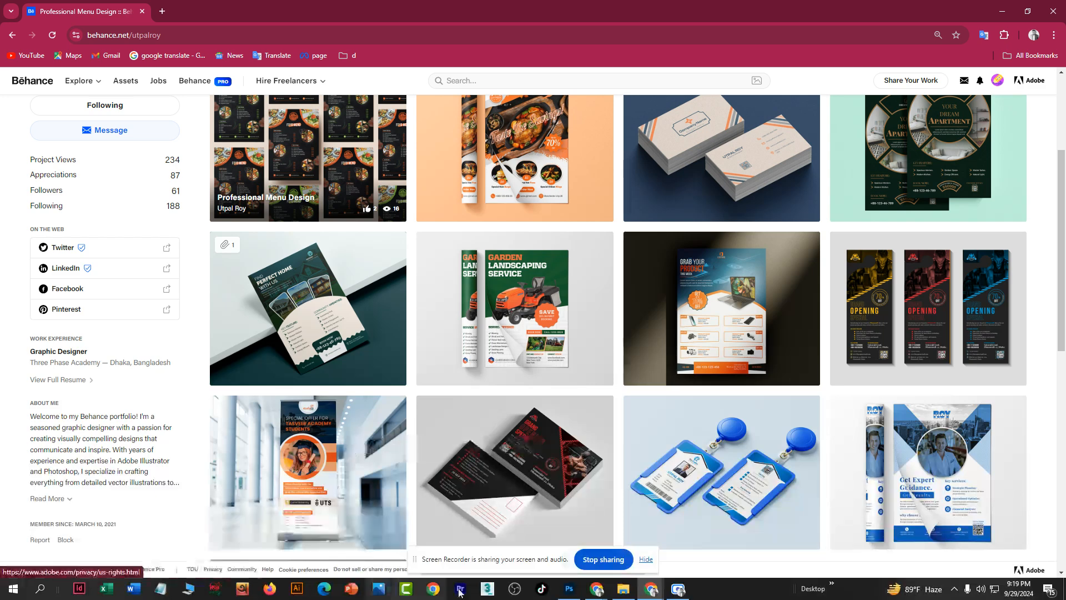
# Step: Switch to Photoshop and launch Adobe Illustrator
pyautogui.moveTo(572, 594)
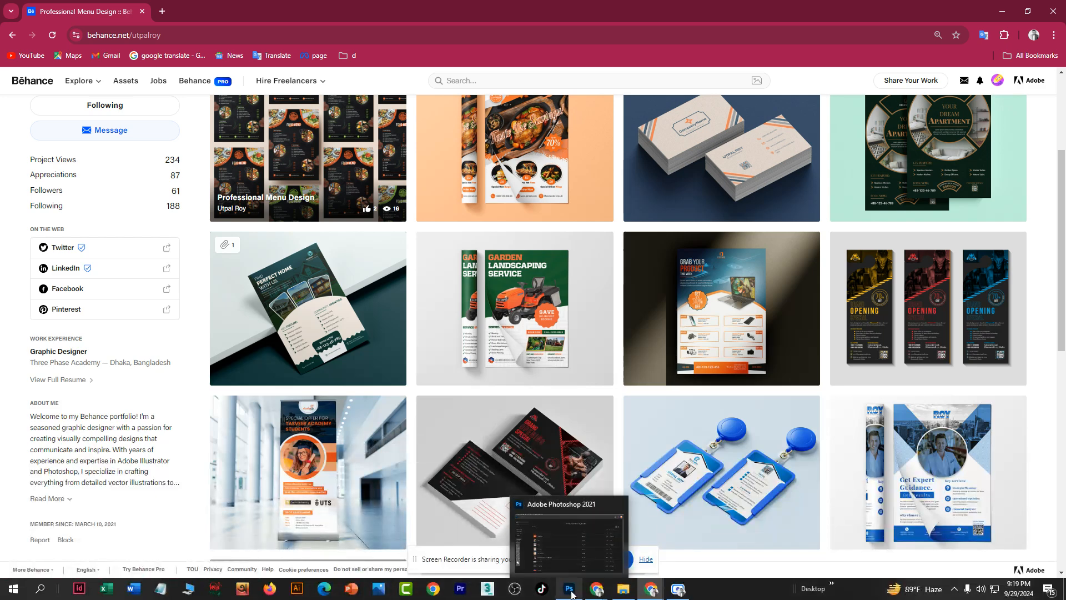
pyautogui.click(551, 541)
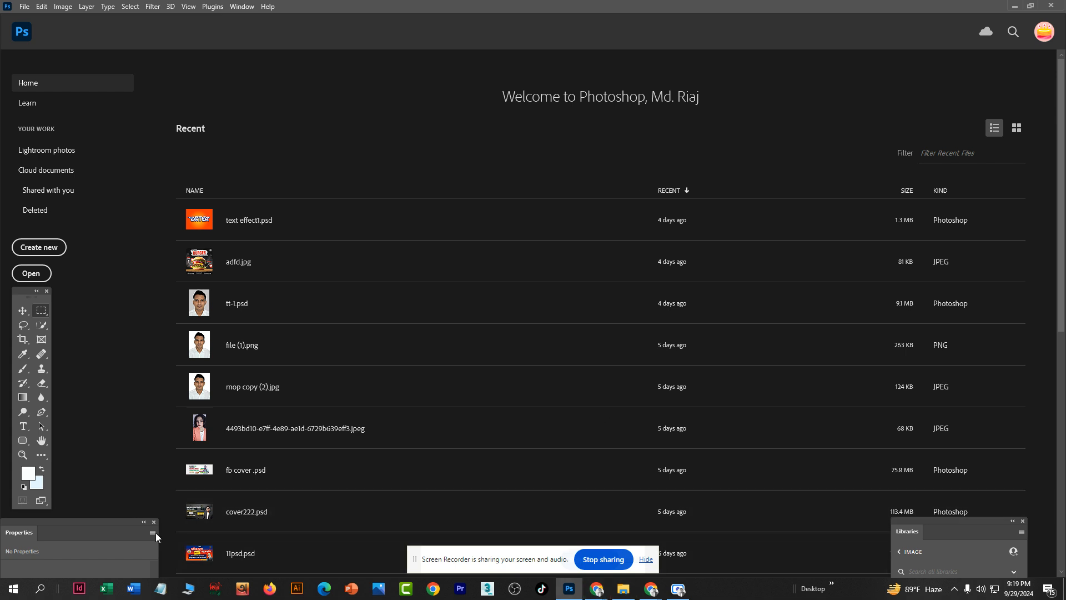
pyautogui.click(297, 589)
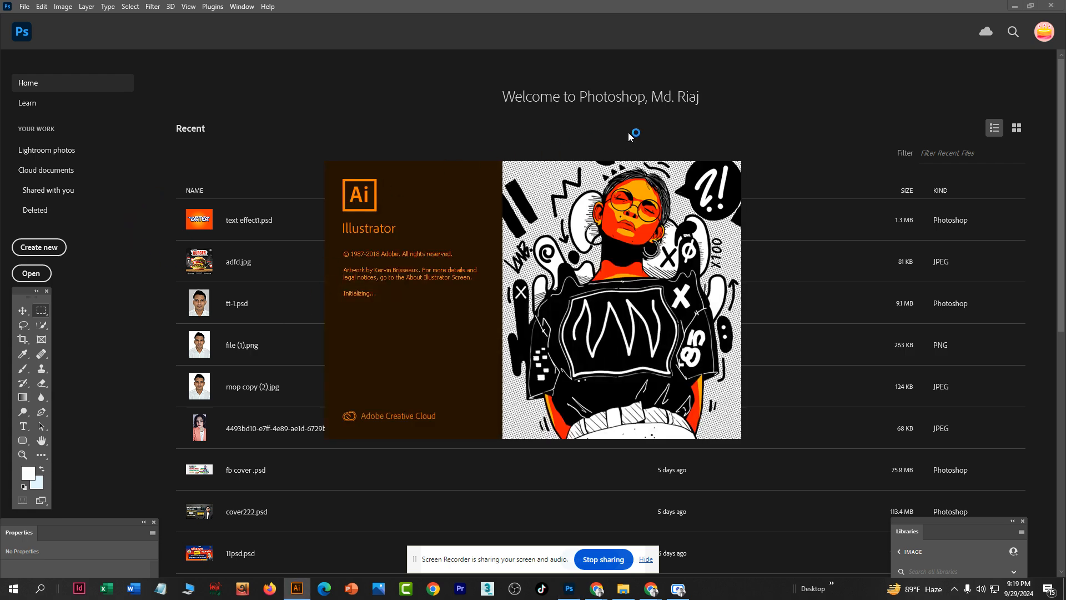
pyautogui.click(800, 112)
pyautogui.scroll(-7, 825, 202)
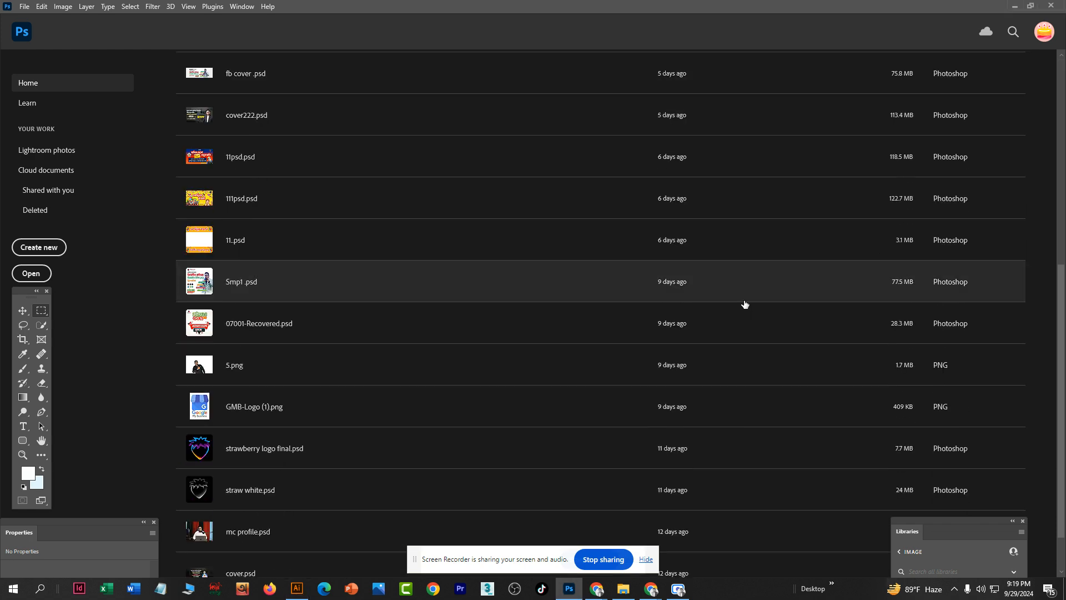
pyautogui.scroll(-1, 746, 302)
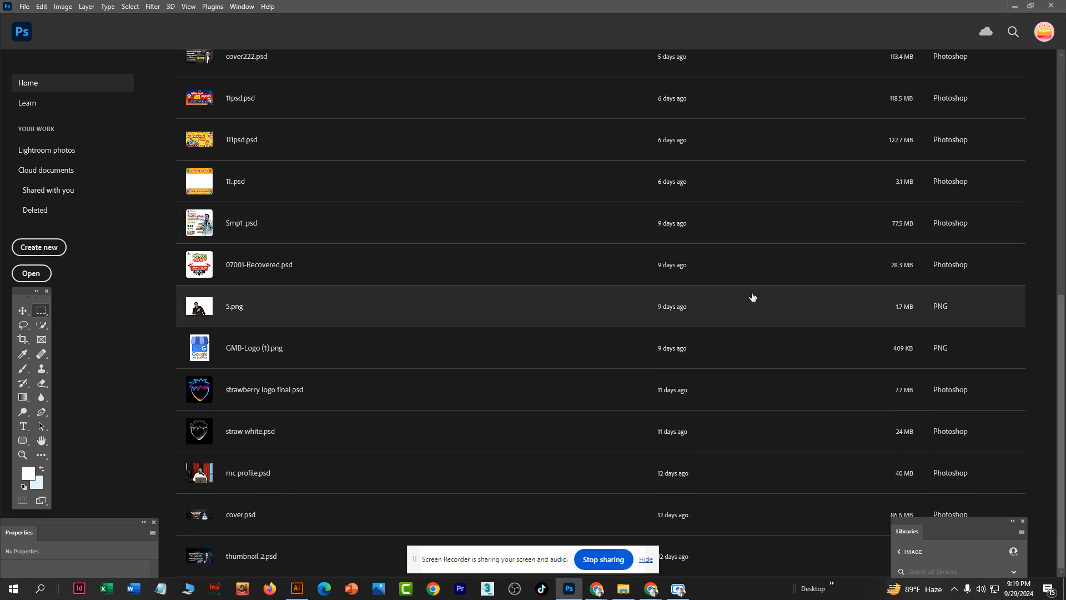
pyautogui.scroll(7, 753, 297)
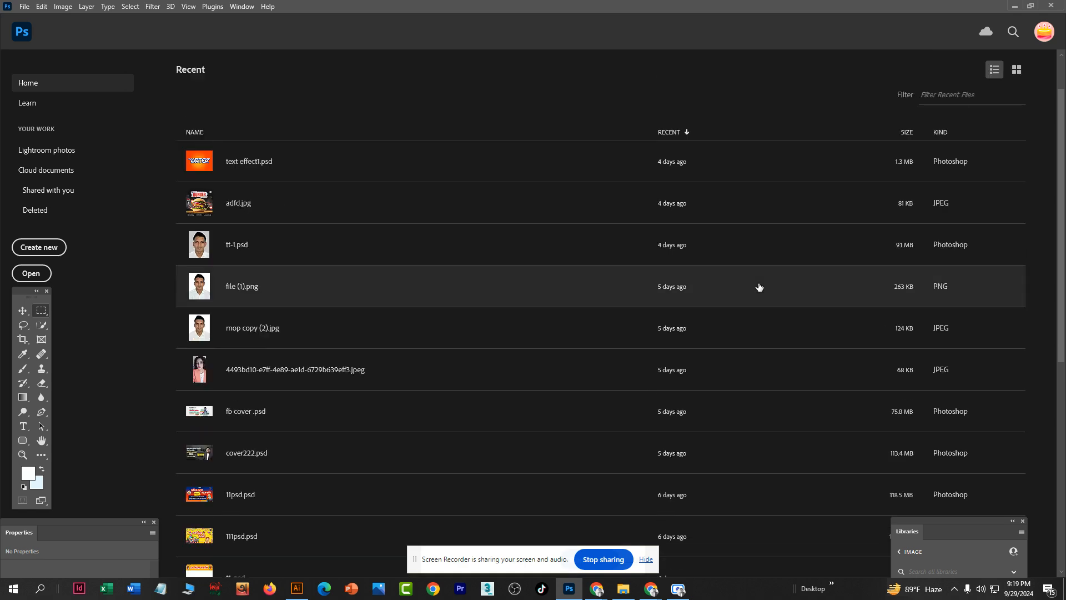
pyautogui.scroll(-1, 759, 286)
pyautogui.scroll(2, 759, 287)
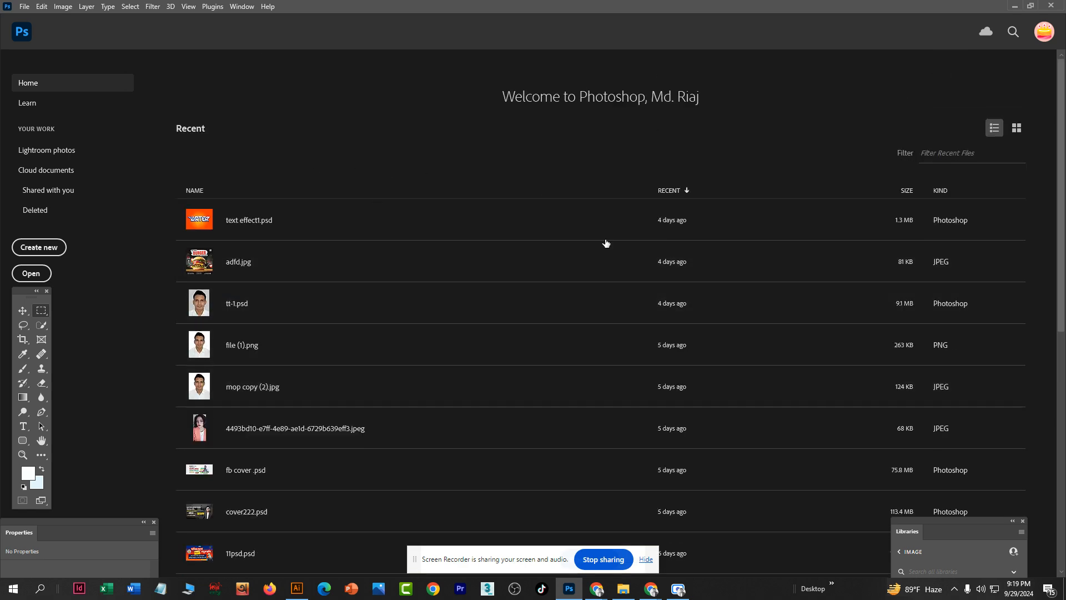
# Step: Switch to Illustrator and open the recent file dbs 1st.ai
pyautogui.moveTo(298, 596)
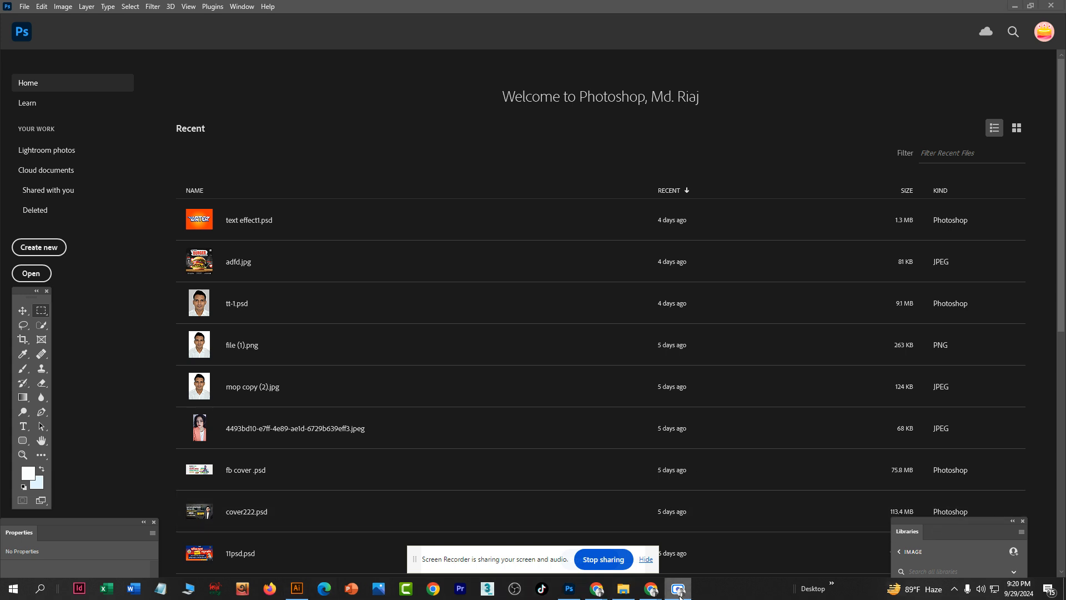
pyautogui.click(297, 589)
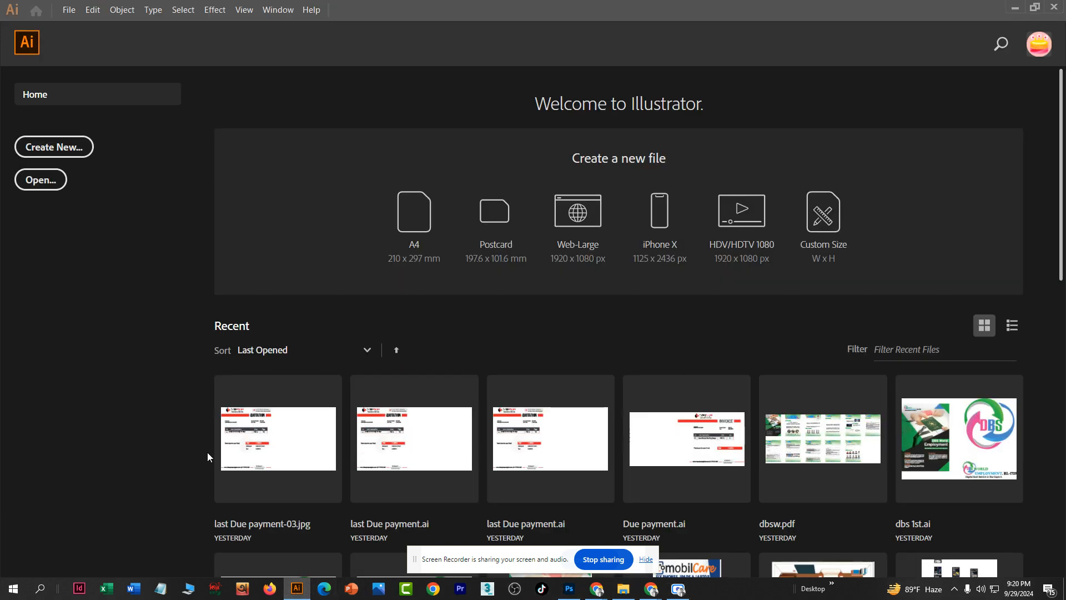
pyautogui.scroll(-3, 813, 413)
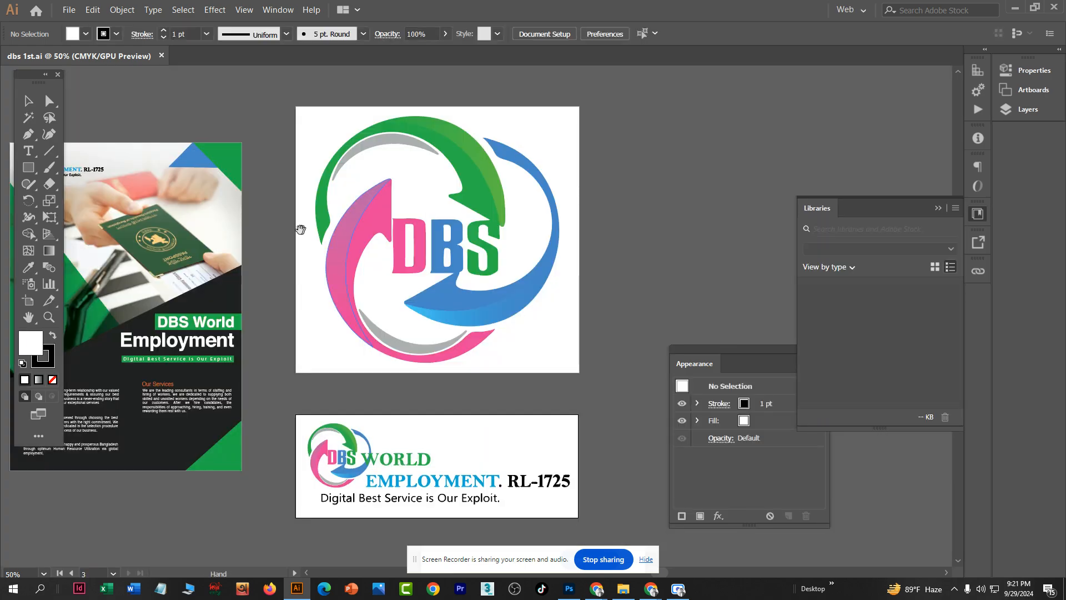
# Step: Bring the DBS World Employment flyer artboard into view and move the Appearance panel clear of its artwork
pyautogui.moveTo(300, 230); pyautogui.dragTo(625, 233)
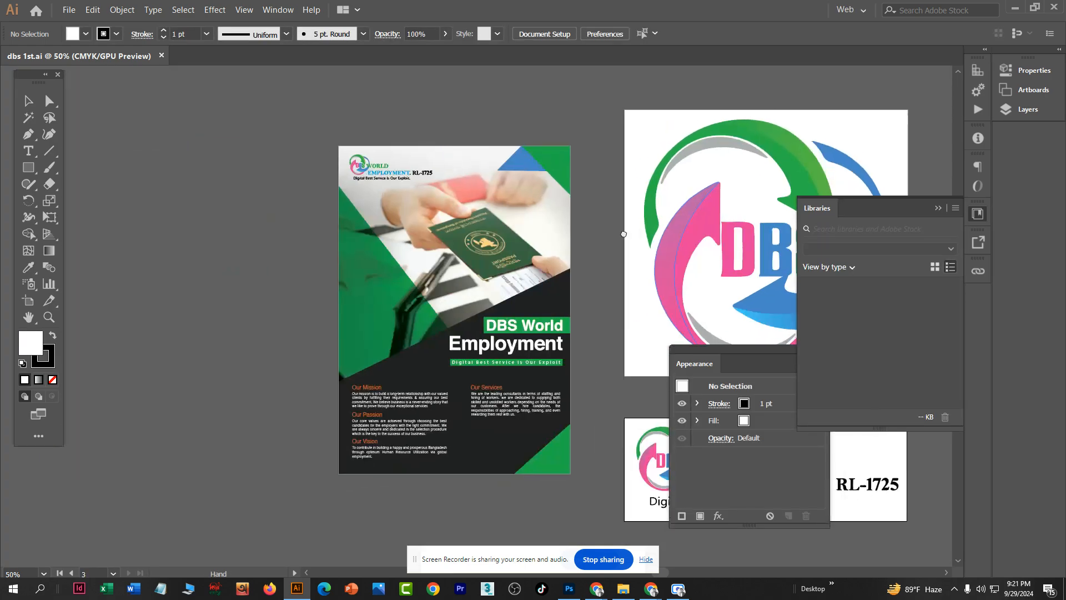
pyautogui.scroll(2, 490, 248)
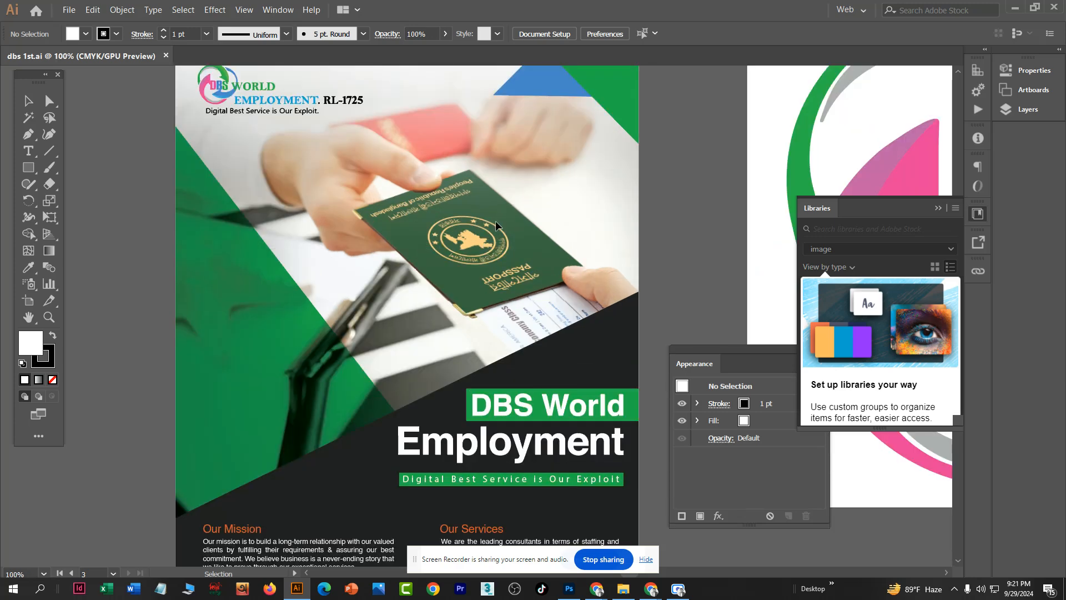
pyautogui.click(463, 201)
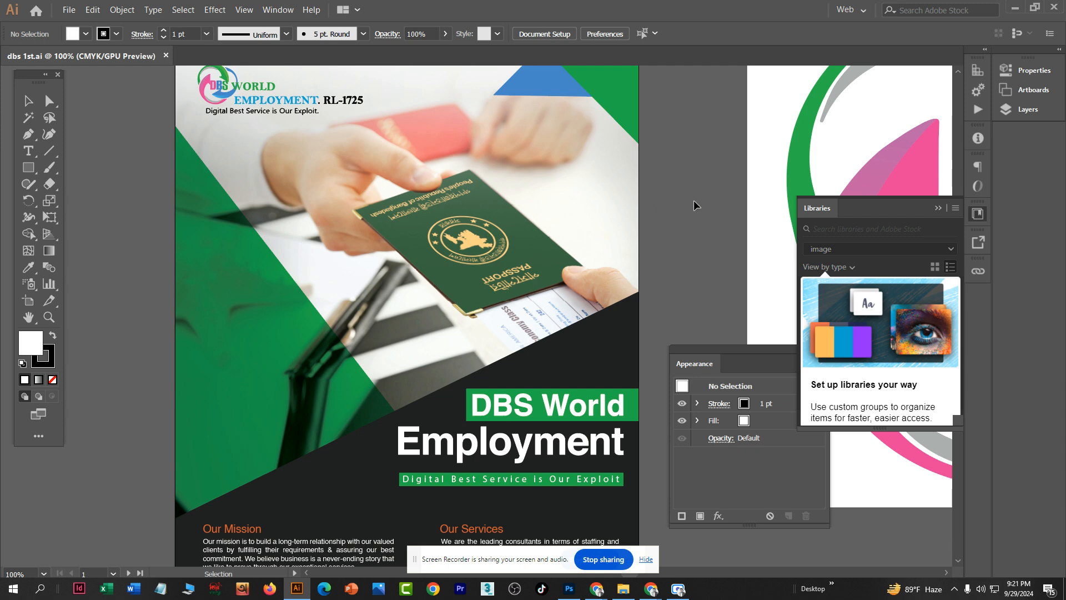
pyautogui.moveTo(357, 233); pyautogui.dragTo(390, 295)
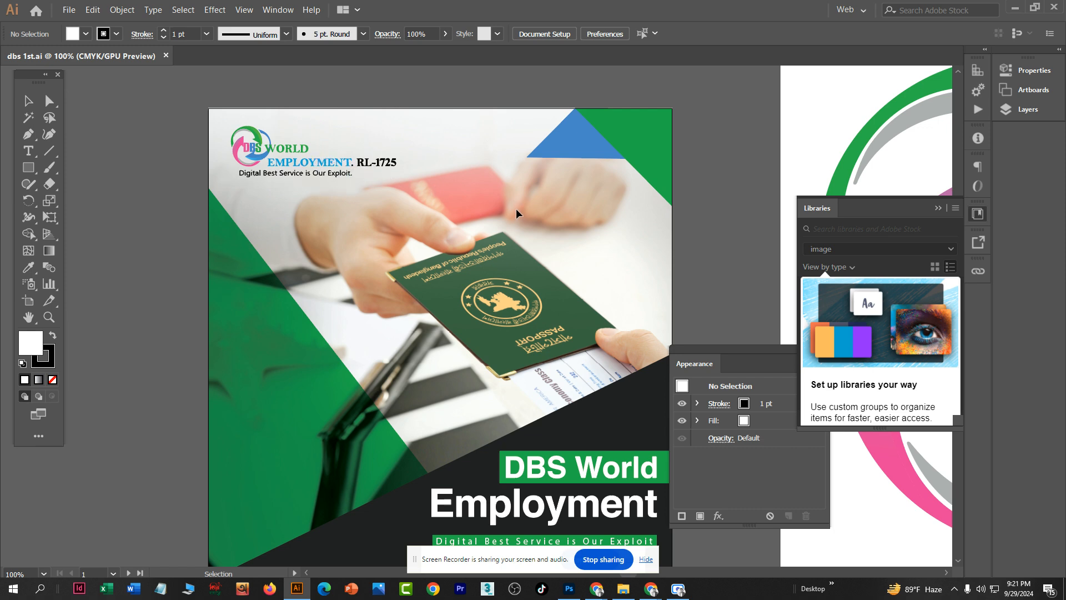
pyautogui.moveTo(697, 354); pyautogui.dragTo(810, 370)
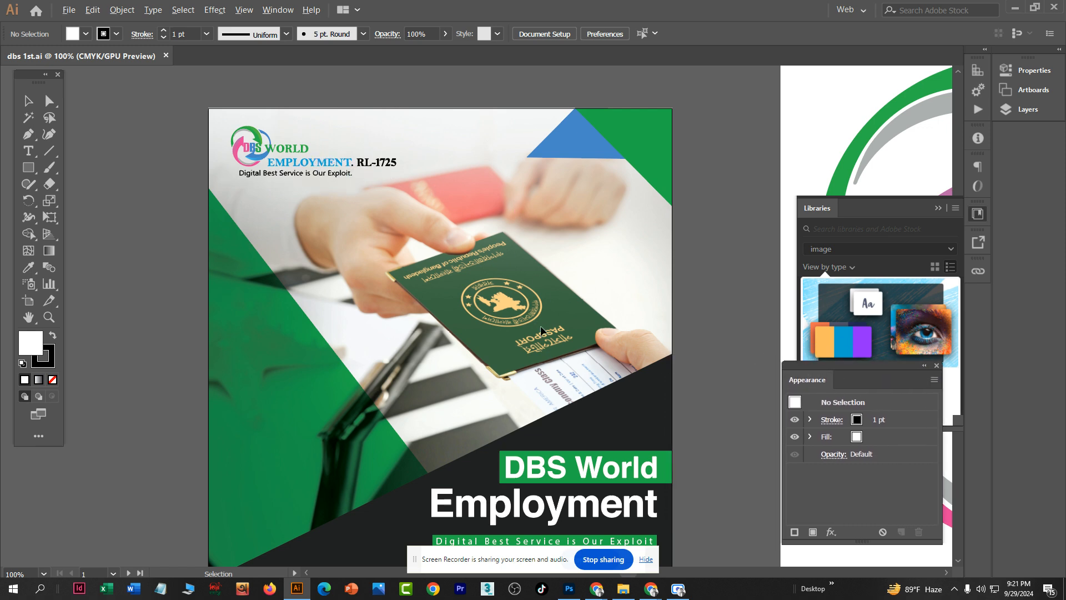
# Step: Examine the passport photo and shapes on the DBS World Employment flyer at several magnifications
pyautogui.scroll(1, 527, 328)
pyautogui.scroll(-1, 608, 331)
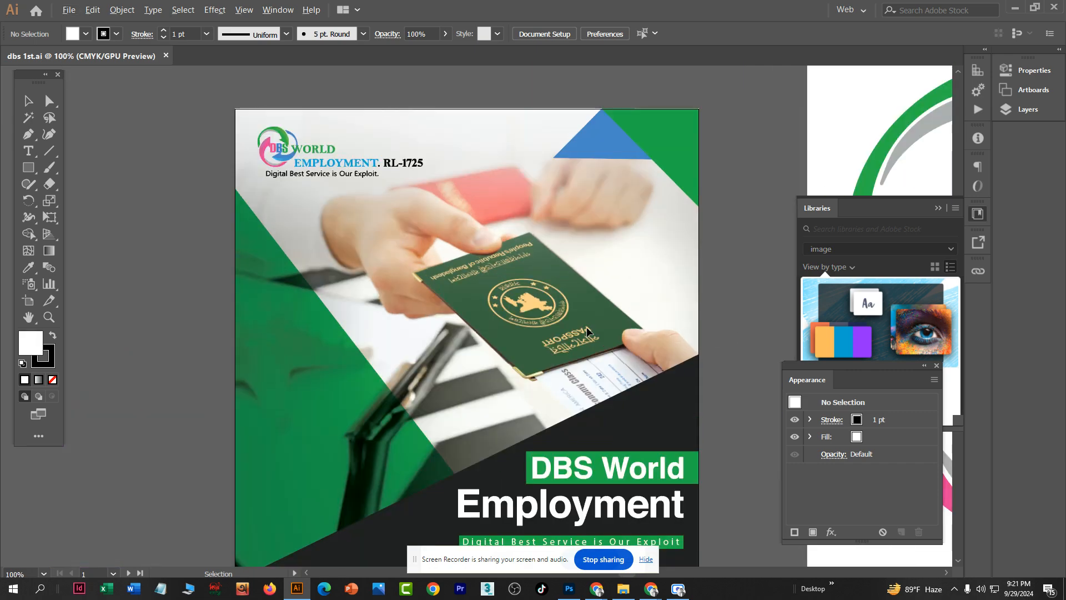
pyautogui.scroll(1, 549, 333)
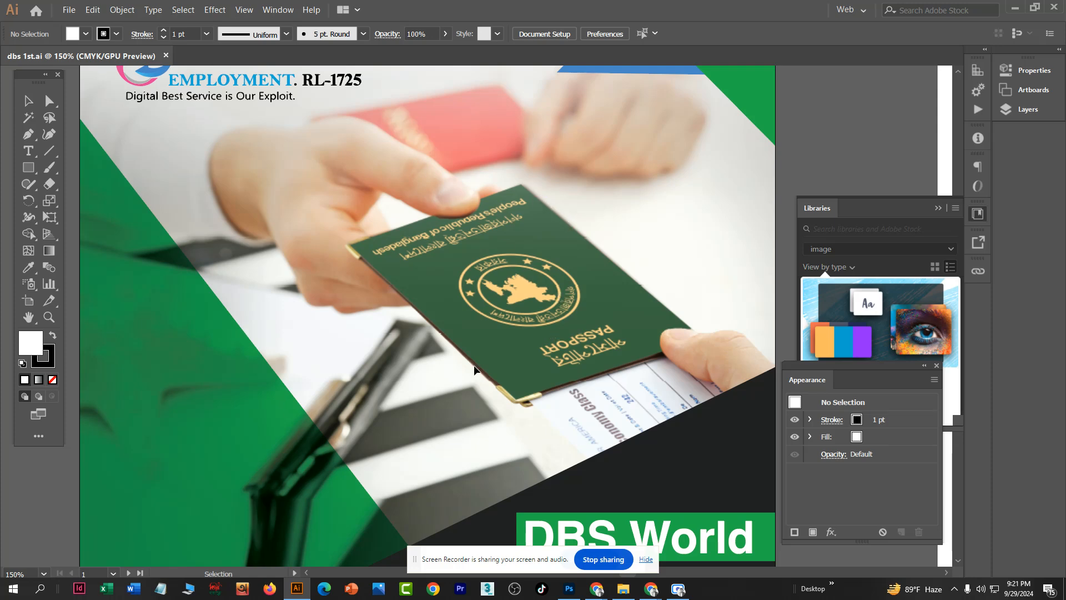
pyautogui.scroll(-2, 507, 340)
pyautogui.scroll(-2, 510, 357)
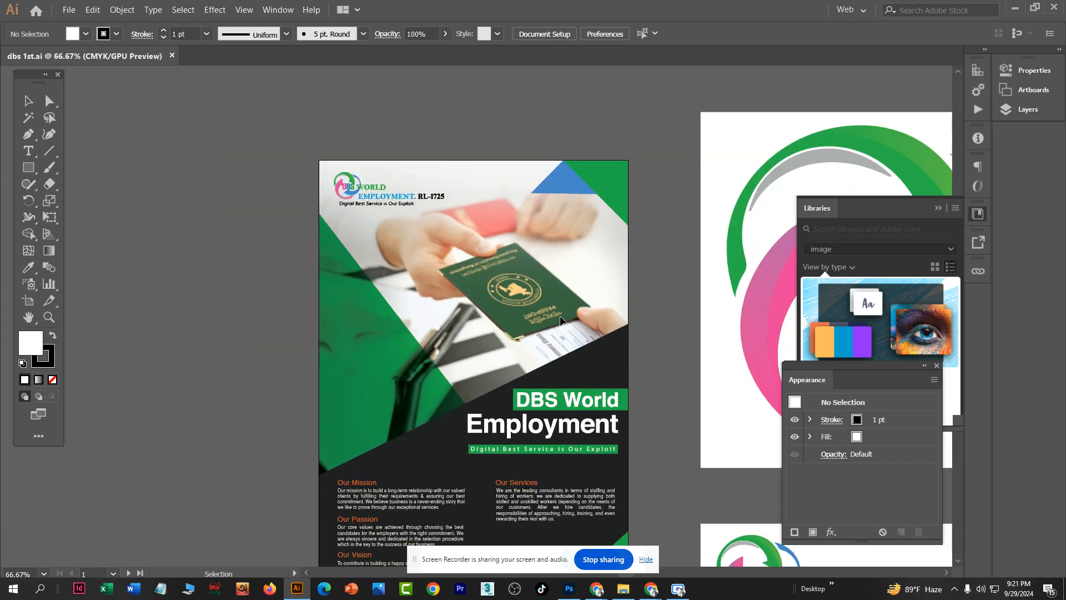
pyautogui.scroll(2, 471, 287)
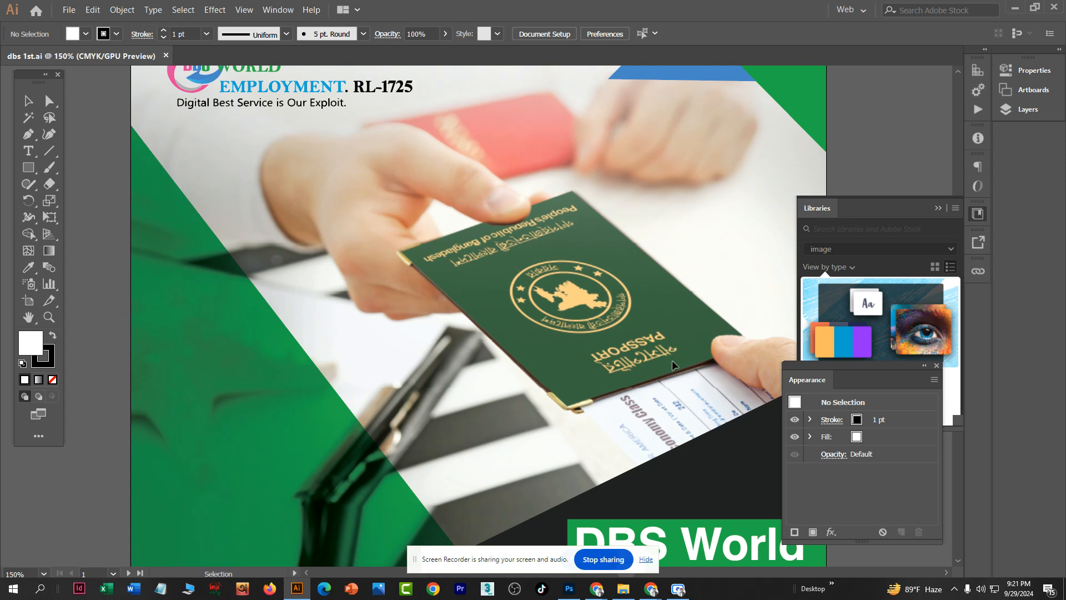
pyautogui.scroll(-1, 563, 355)
pyautogui.scroll(-1, 562, 354)
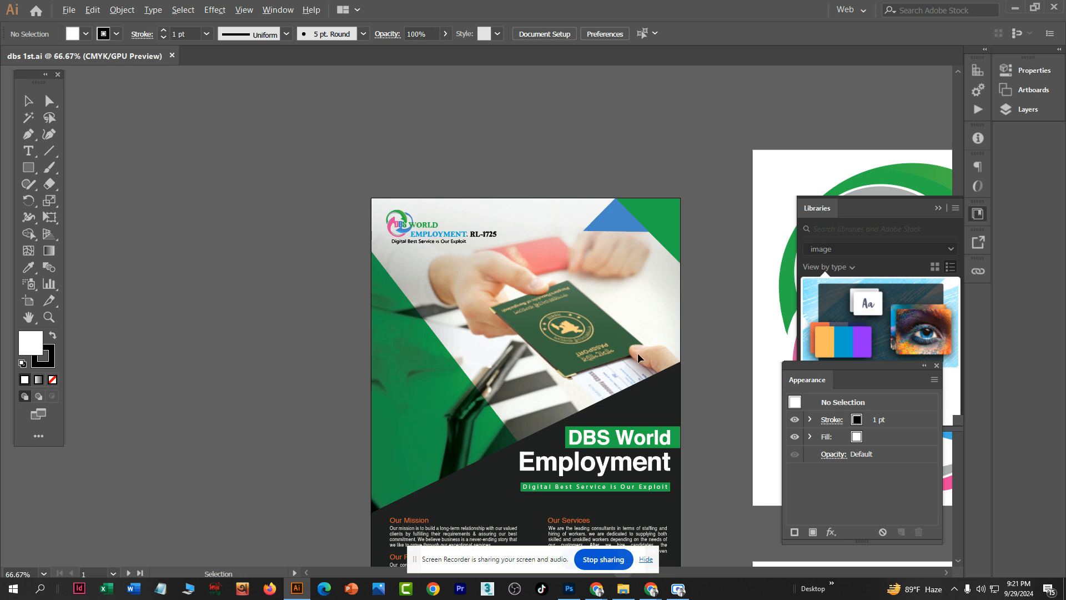
pyautogui.scroll(2, 662, 339)
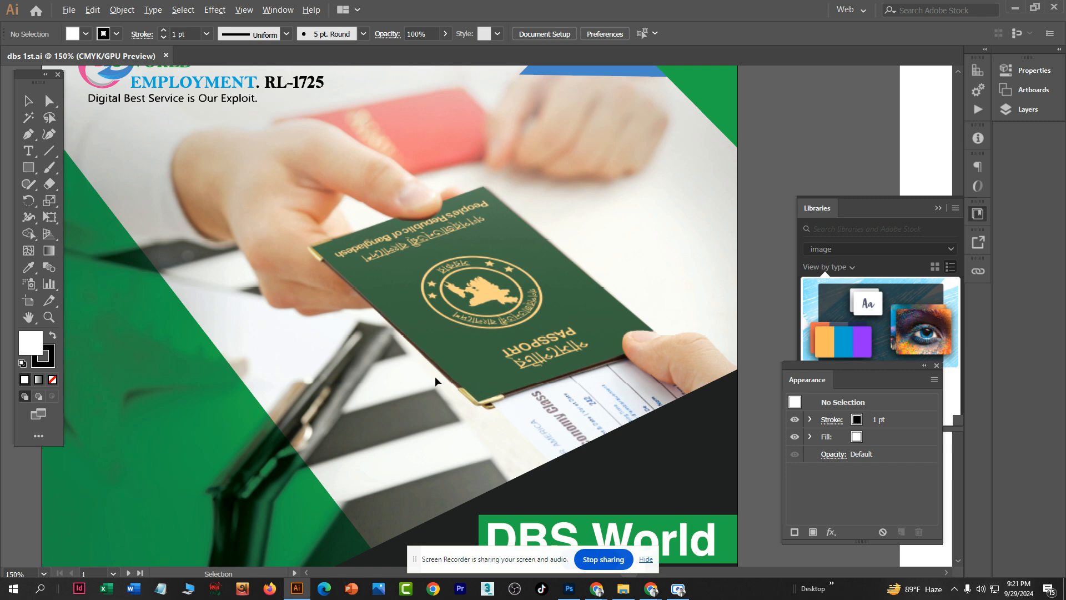
# Step: Review the DBS World Employment flyer's overall layout, then its logo header and passport photo up close
pyautogui.scroll(-3, 498, 397)
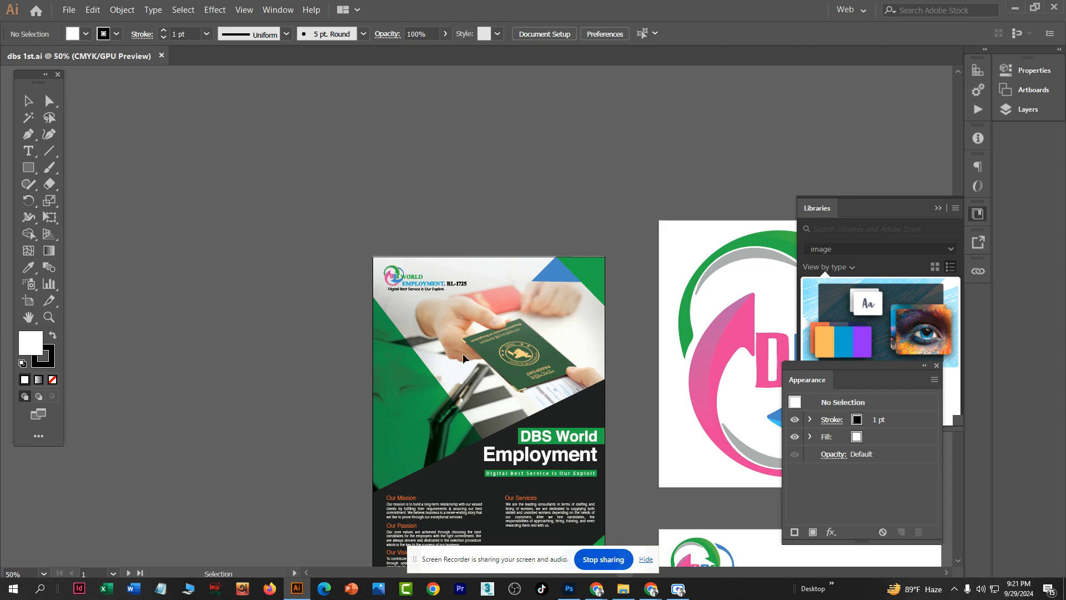
pyautogui.scroll(2, 540, 343)
pyautogui.scroll(1, 554, 373)
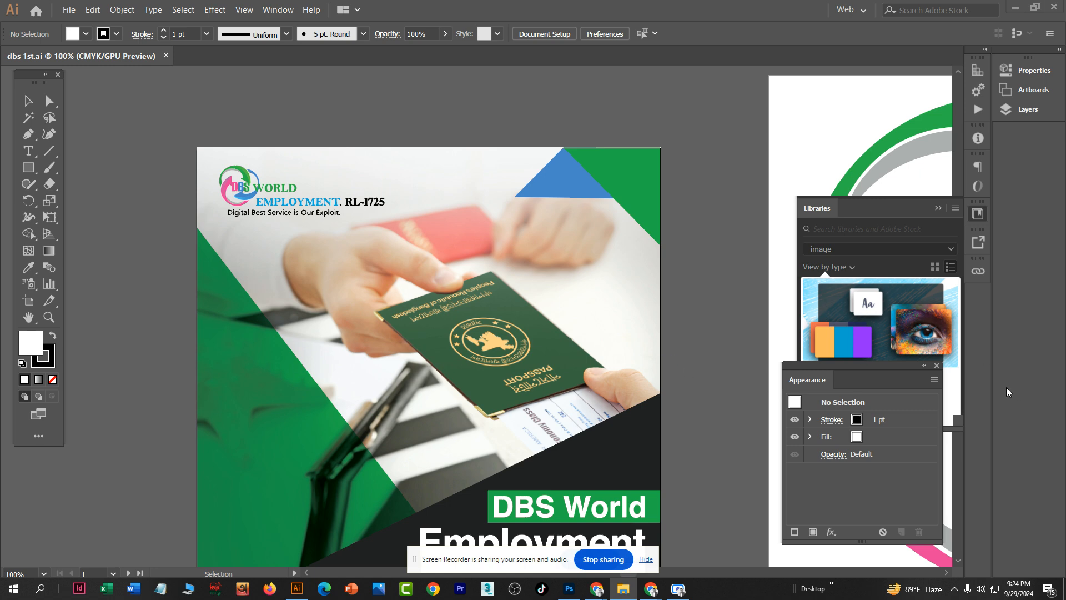
# Step: Switch to Chrome in a maximized window, search Google for "business card mockup" and show the image results
pyautogui.click(576, 594)
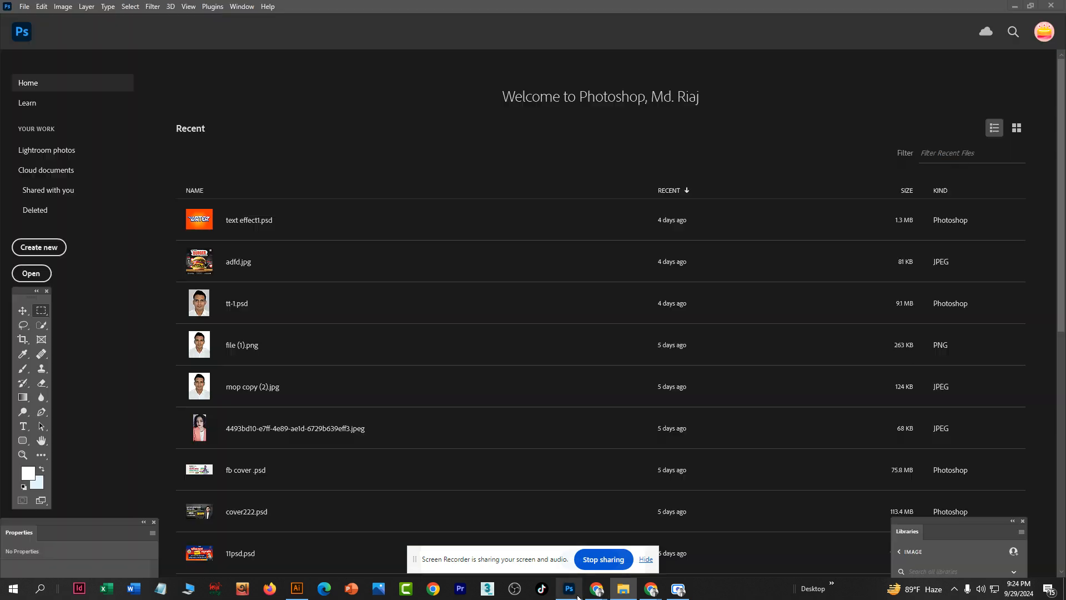
pyautogui.moveTo(650, 588)
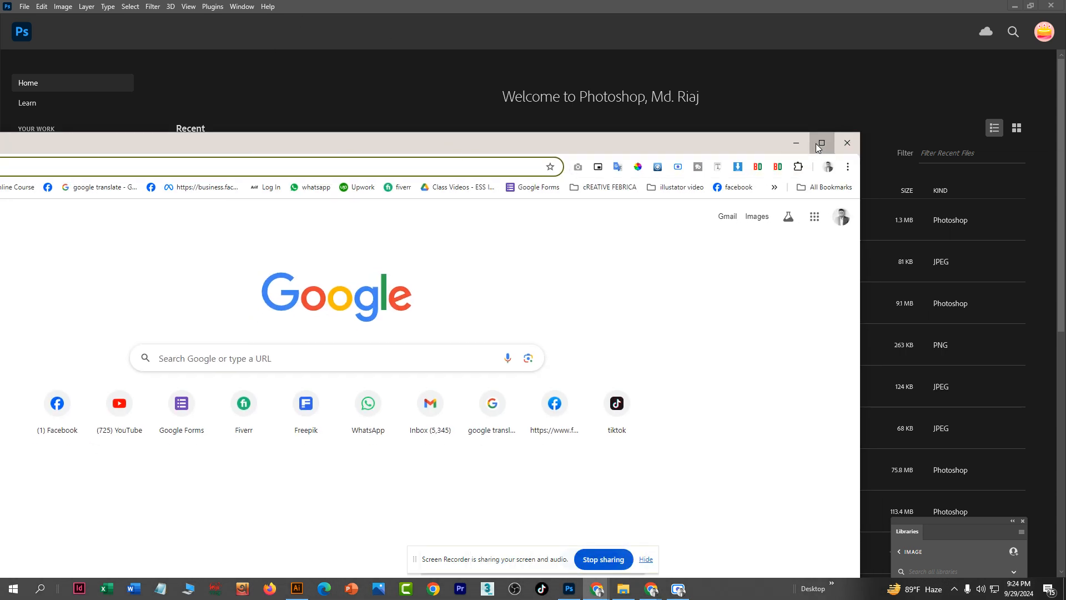
pyautogui.click(819, 143)
pyautogui.write('bus')
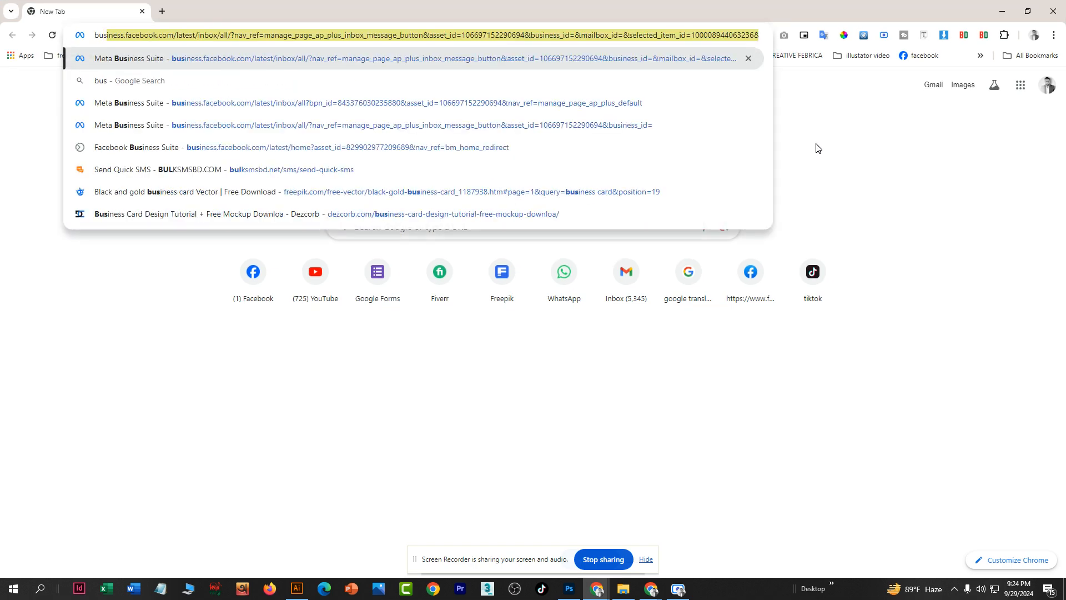
pyautogui.write('iness ')
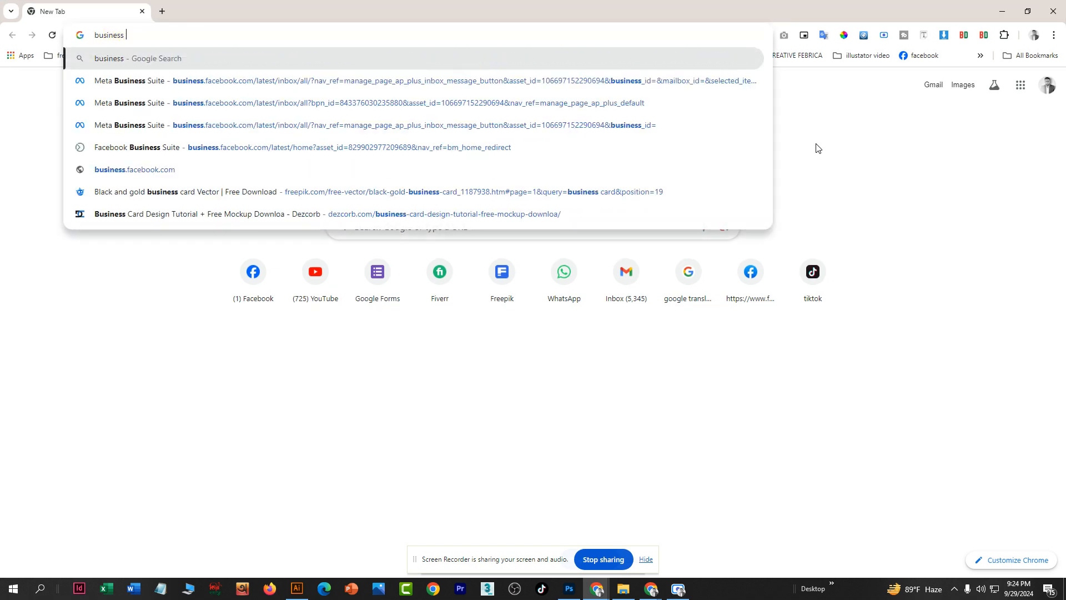
pyautogui.write('card mock')
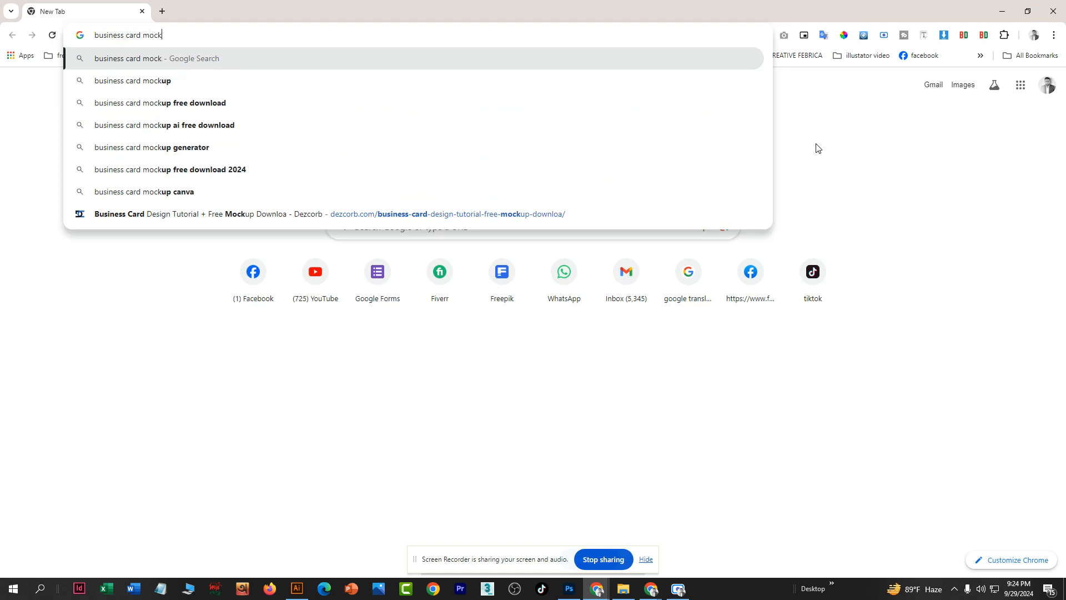
pyautogui.write('up')
pyautogui.press('Return')
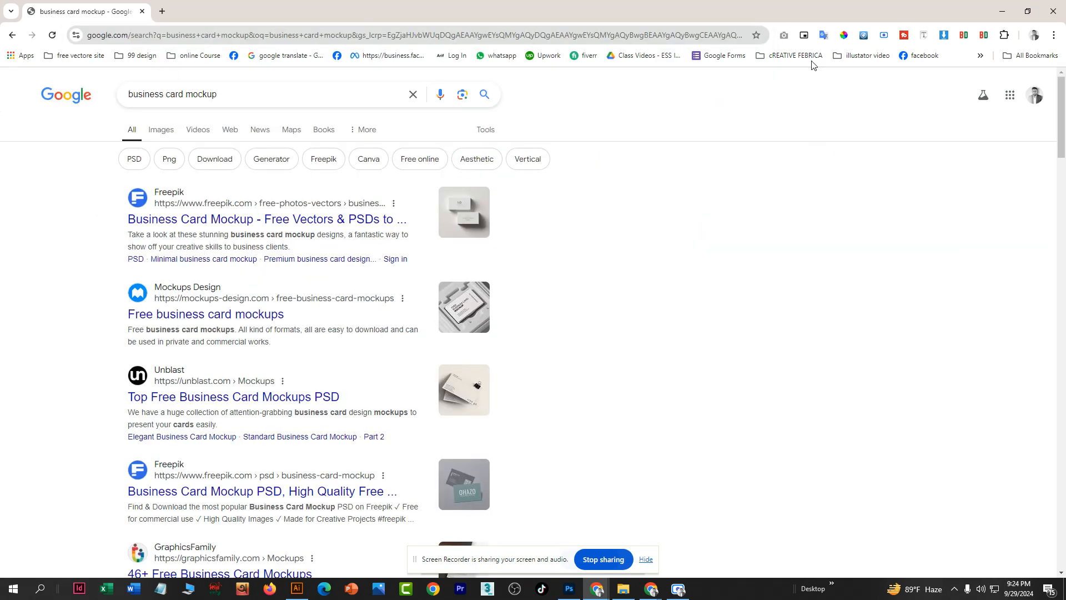
pyautogui.click(158, 131)
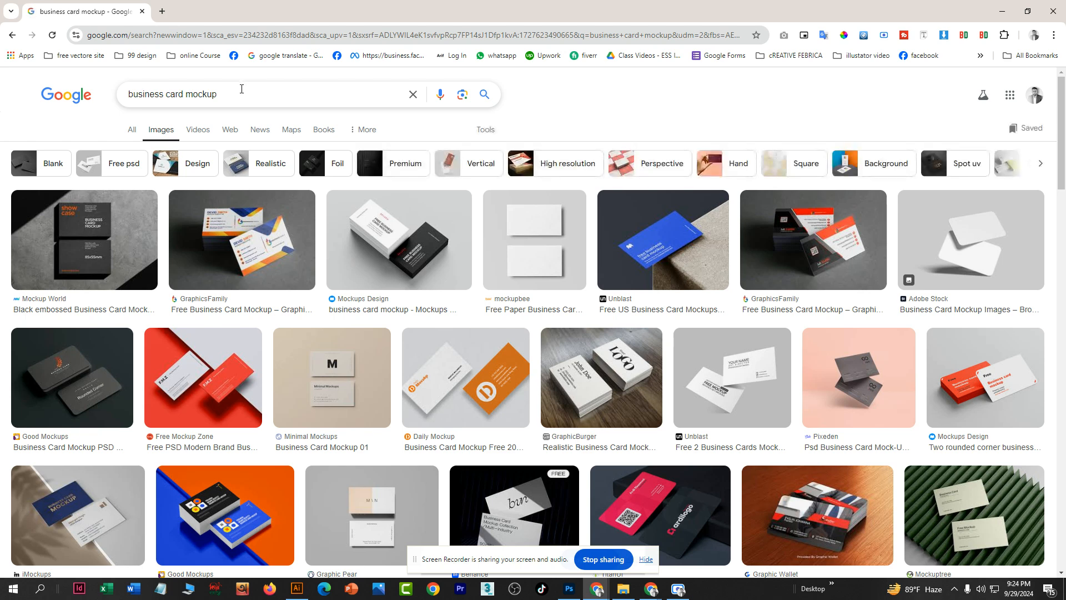
# Step: Refine the image search to "business card blank mockup"
pyautogui.click(241, 89)
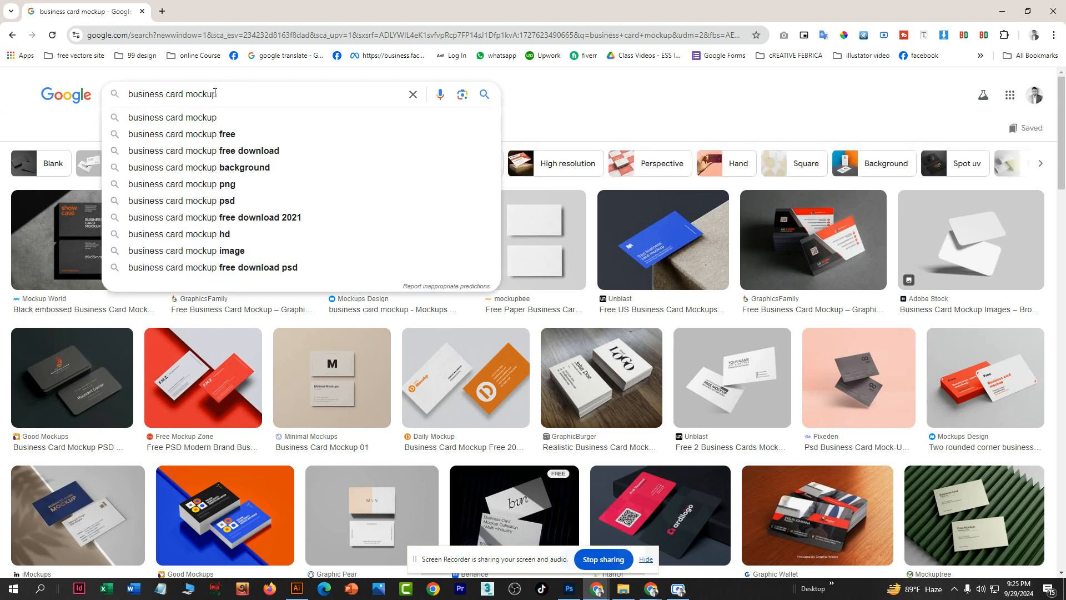
pyautogui.hotkey('ctrl', 'Left')
pyautogui.write('blank')
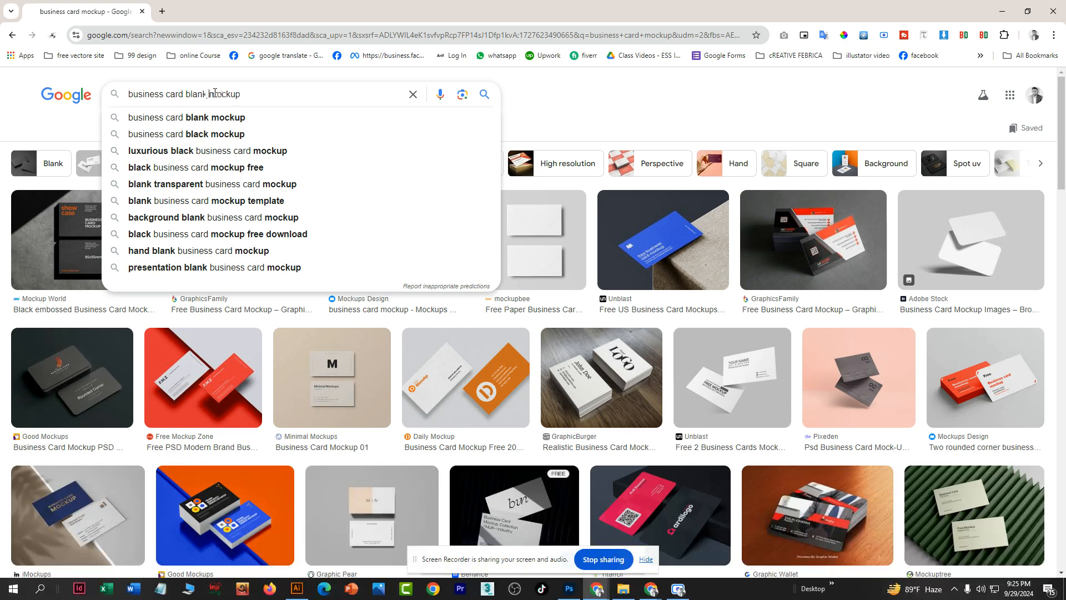
pyautogui.press('Return')
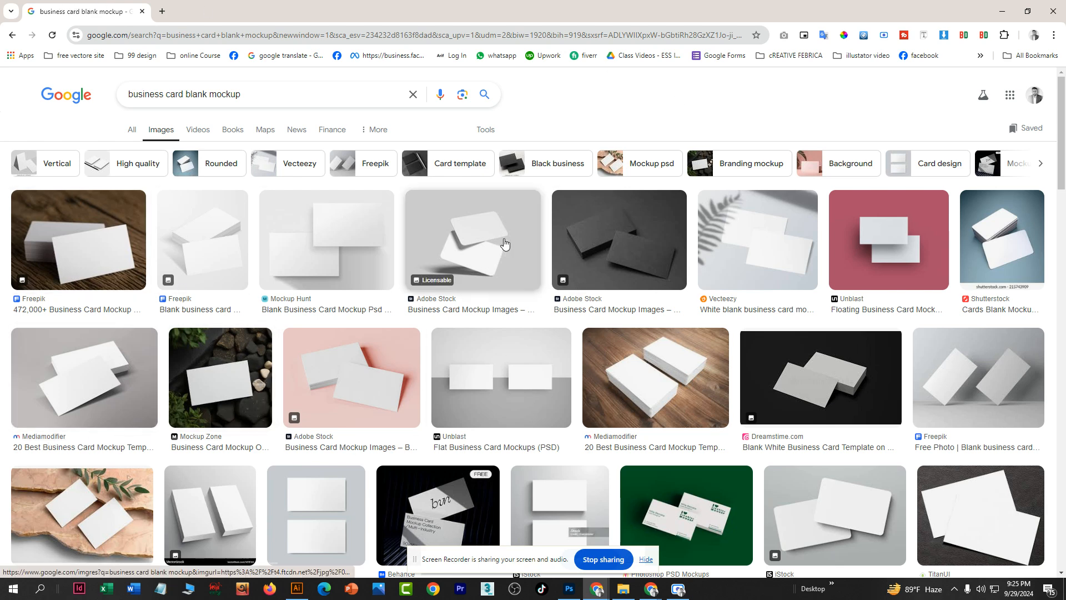
# Step: Preview the Adobe Stock floating cards and the Behance free business card mockup, and browse the other blank card results
pyautogui.click(515, 220)
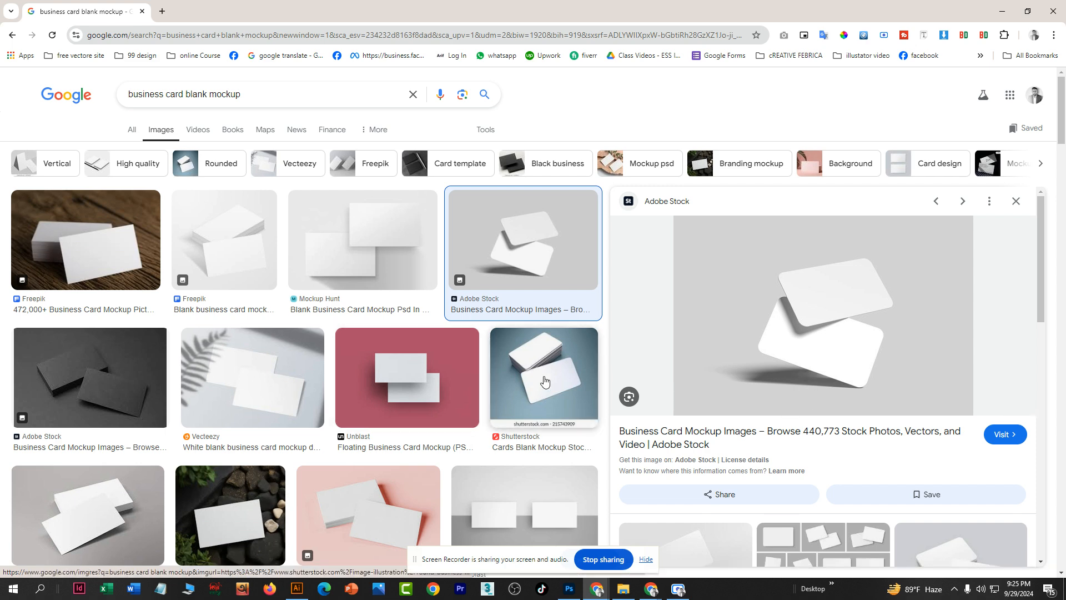
pyautogui.scroll(-3, 437, 438)
pyautogui.scroll(-3, 397, 464)
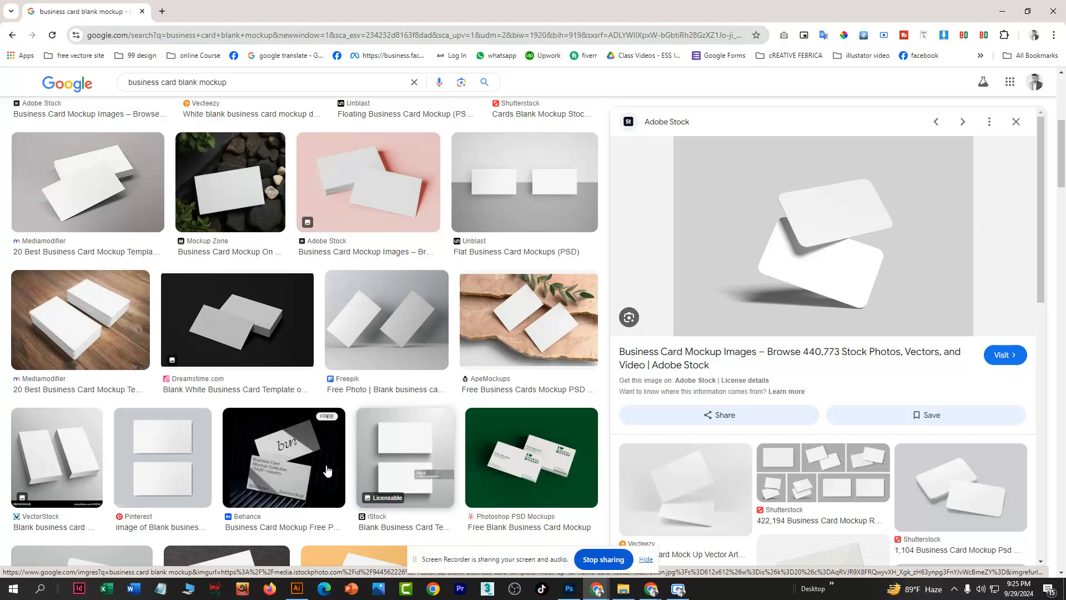
pyautogui.click(276, 462)
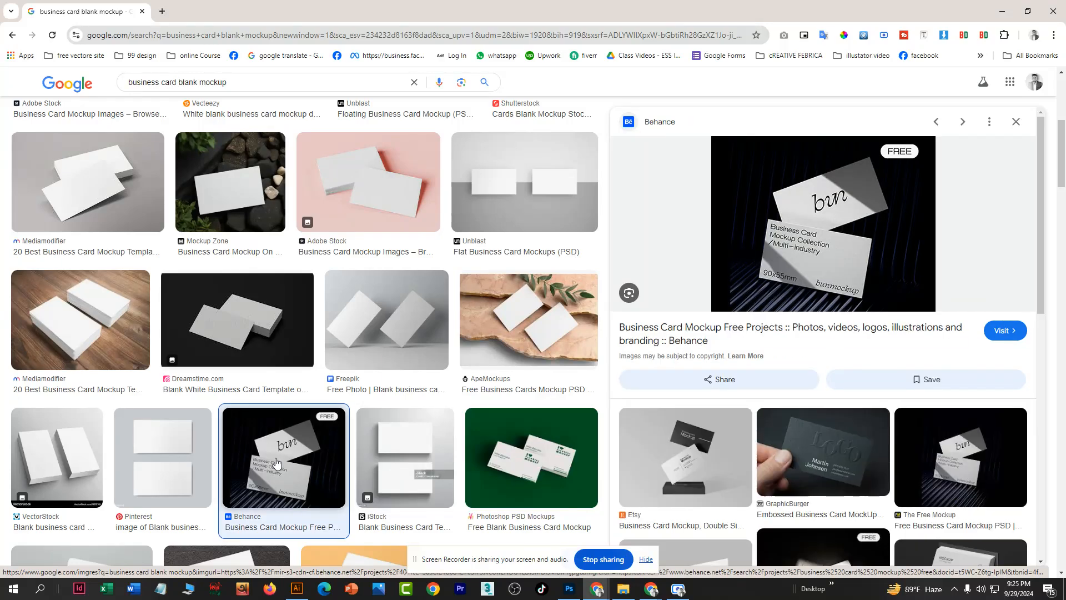
pyautogui.scroll(-6, 289, 457)
pyautogui.scroll(-15, 289, 456)
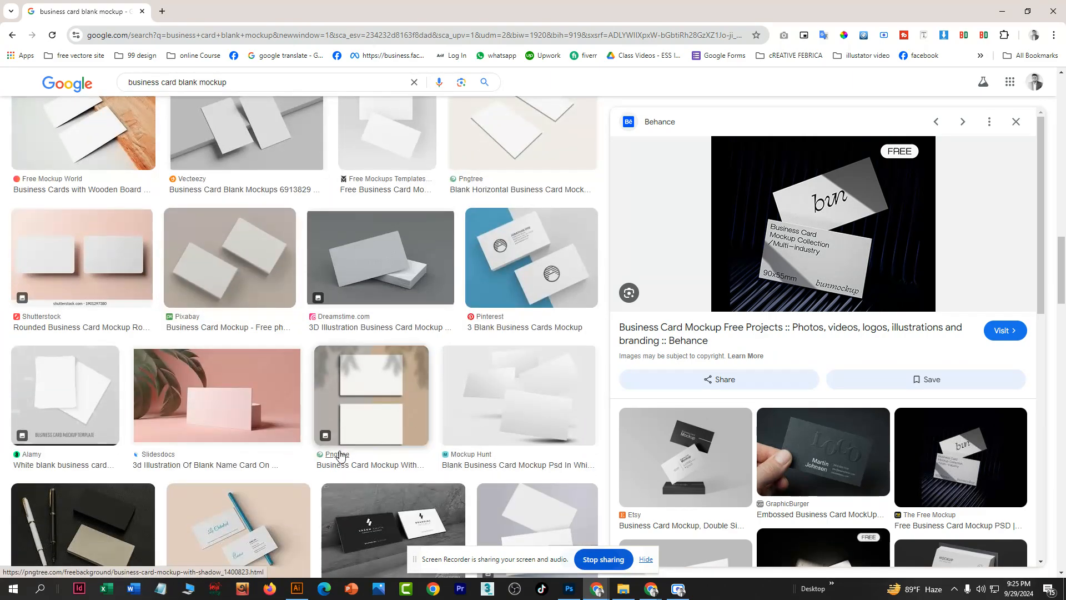
pyautogui.scroll(-6, 381, 467)
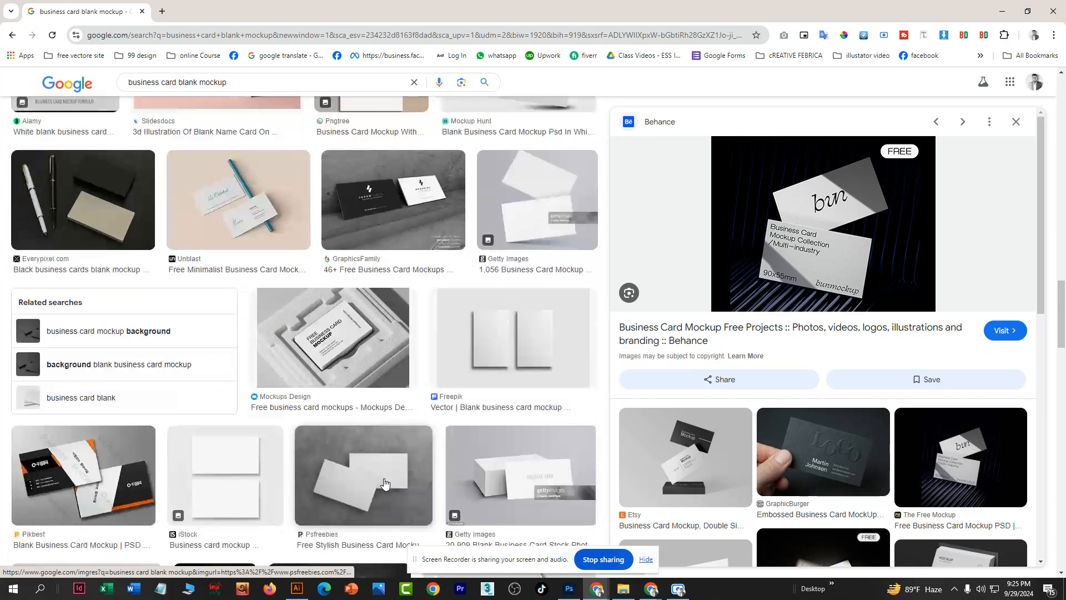
pyautogui.scroll(10, 384, 483)
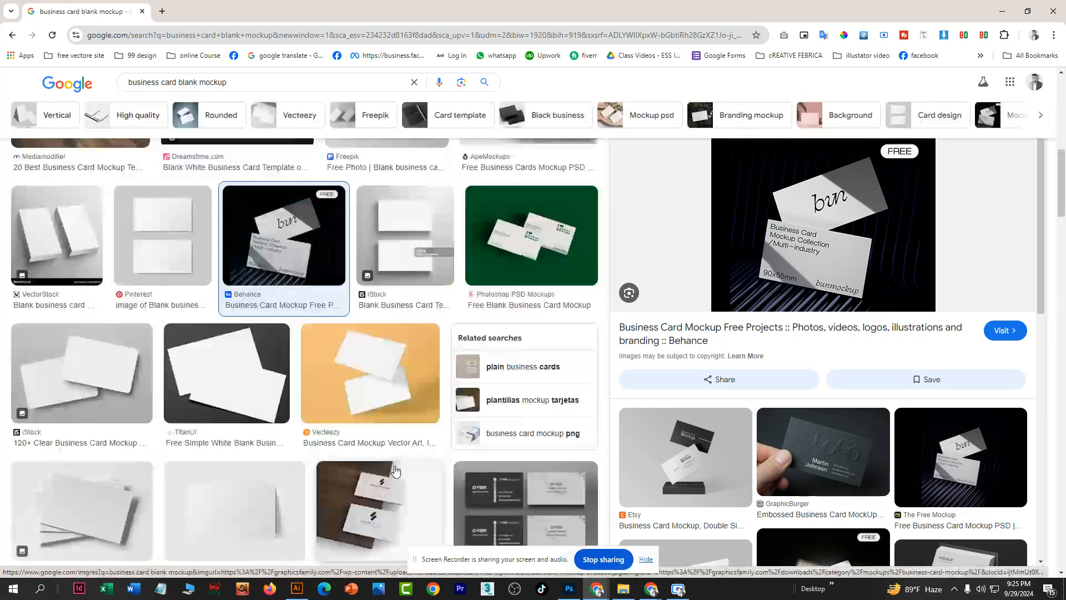
pyautogui.scroll(5, 397, 471)
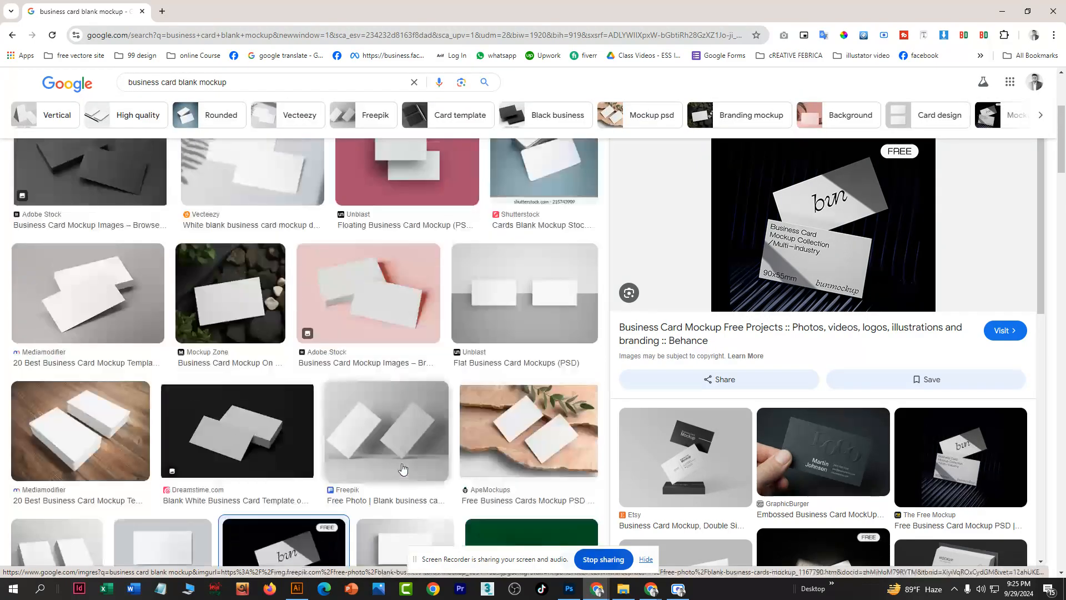
# Step: Preview Freepik's blank business cards mockup with two tilted cards and compare it with the surrounding results
pyautogui.click(401, 417)
pyautogui.scroll(4, 405, 389)
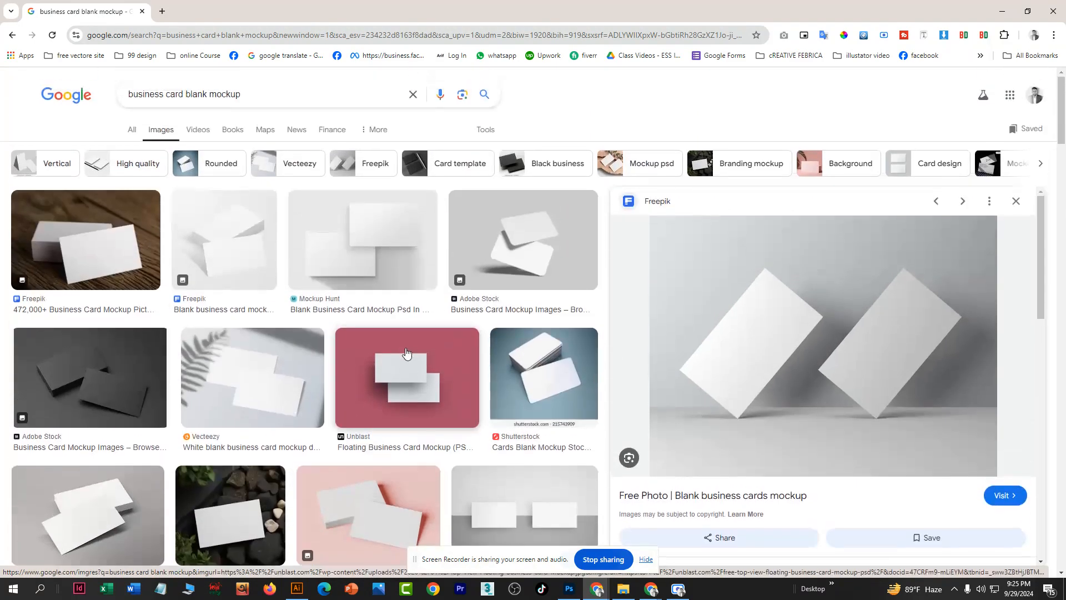
pyautogui.scroll(-10, 411, 384)
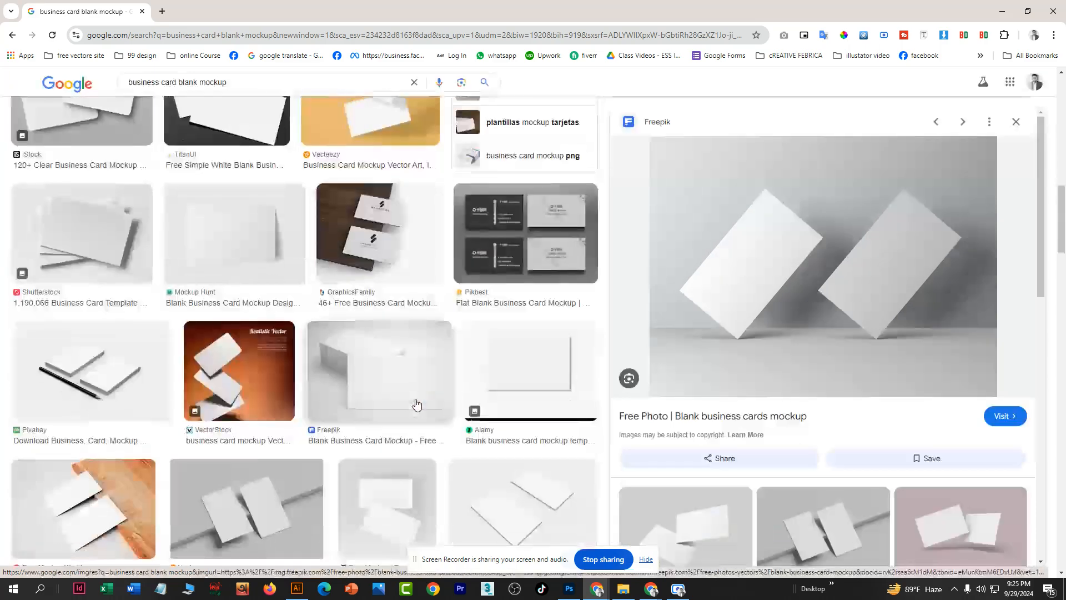
pyautogui.scroll(7, 417, 404)
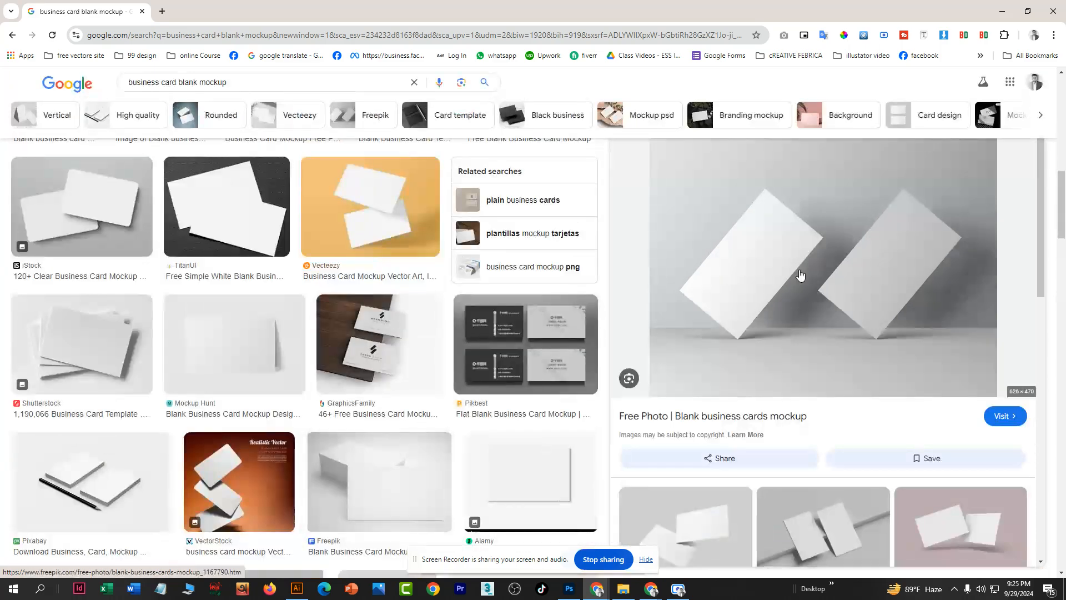
pyautogui.scroll(8, 323, 394)
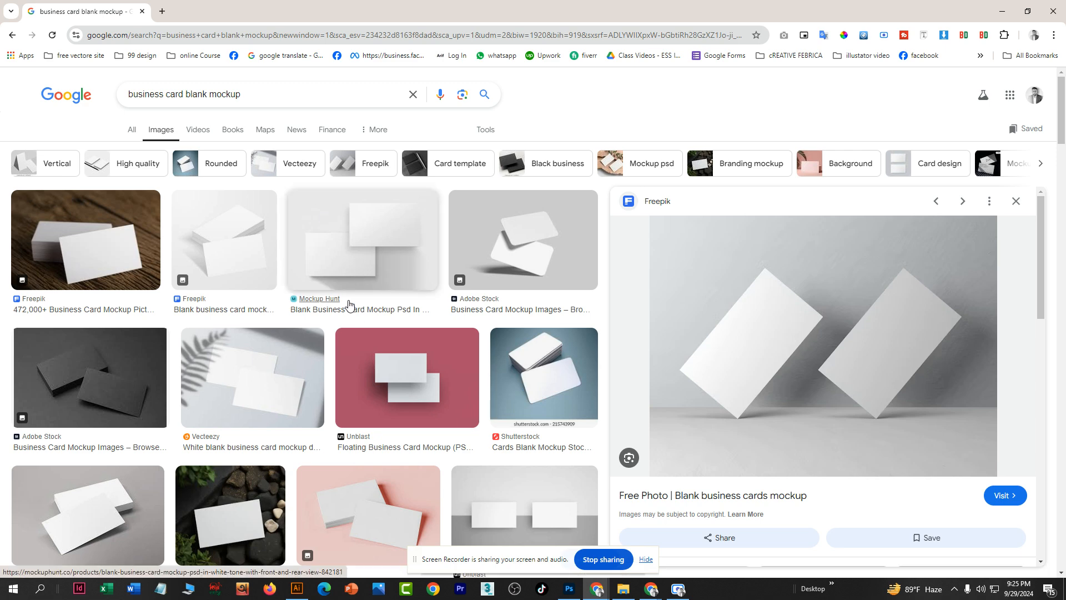
# Step: Extend the image search to "business card blank mockup with hand"
pyautogui.click(192, 93)
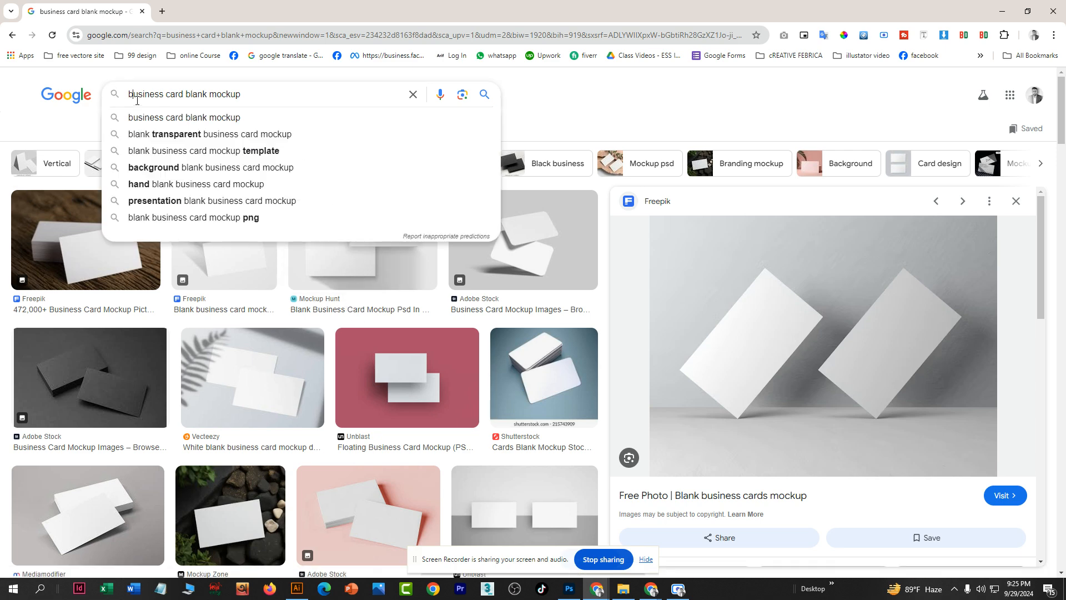
pyautogui.moveTo(230, 92); pyautogui.dragTo(263, 92)
pyautogui.click(264, 91)
pyautogui.write('wu')
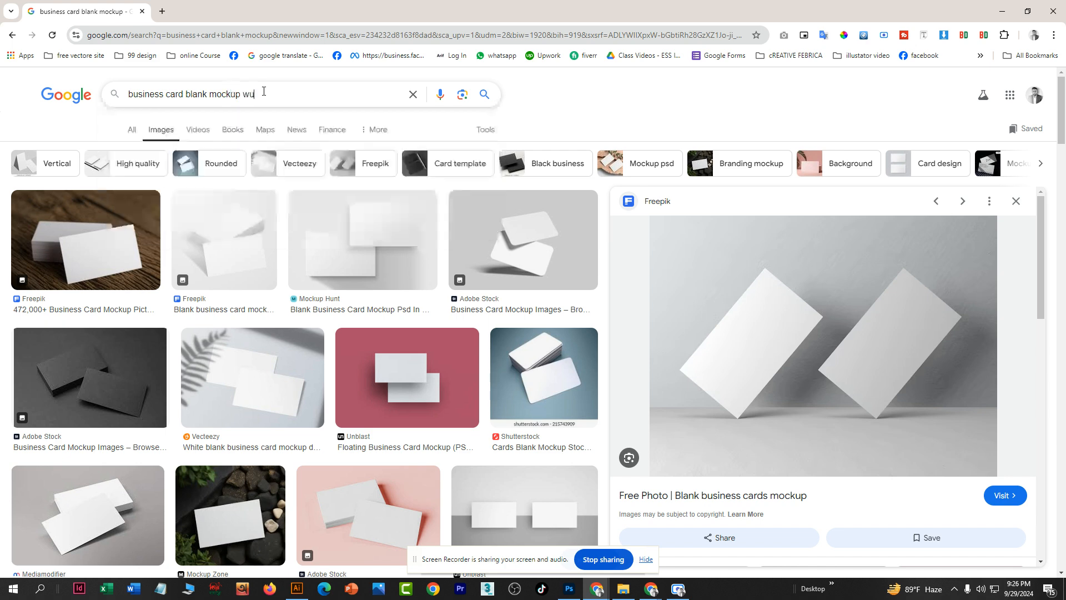
pyautogui.press('BackSpace')
pyautogui.write('ith hand')
pyautogui.press('Return')
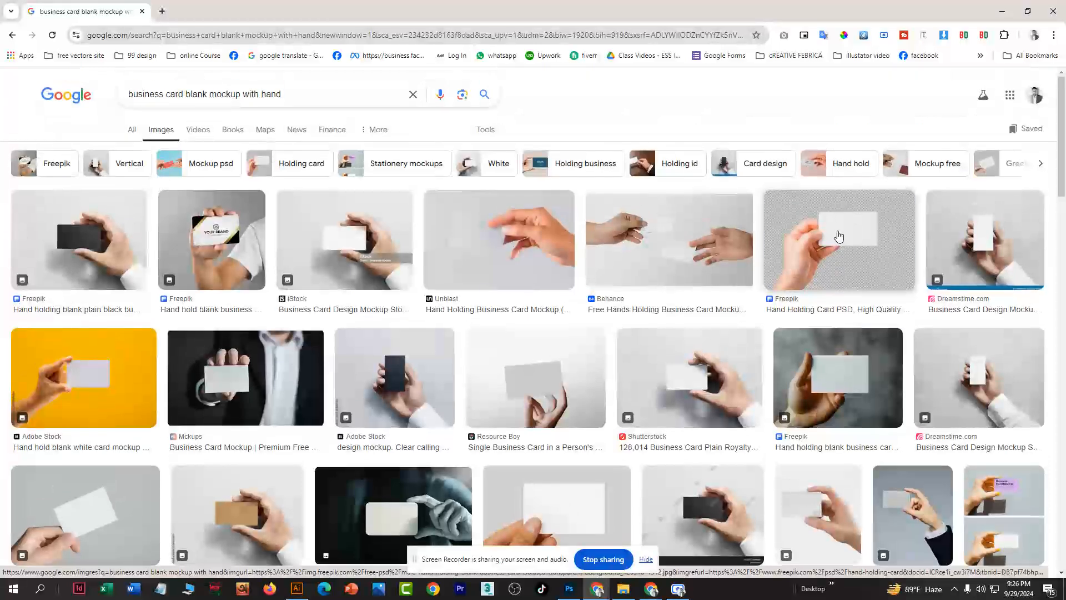
# Step: Preview Freepik's Hand Holding Card PSD mockup and browse further images of hand-held cards
pyautogui.click(837, 232)
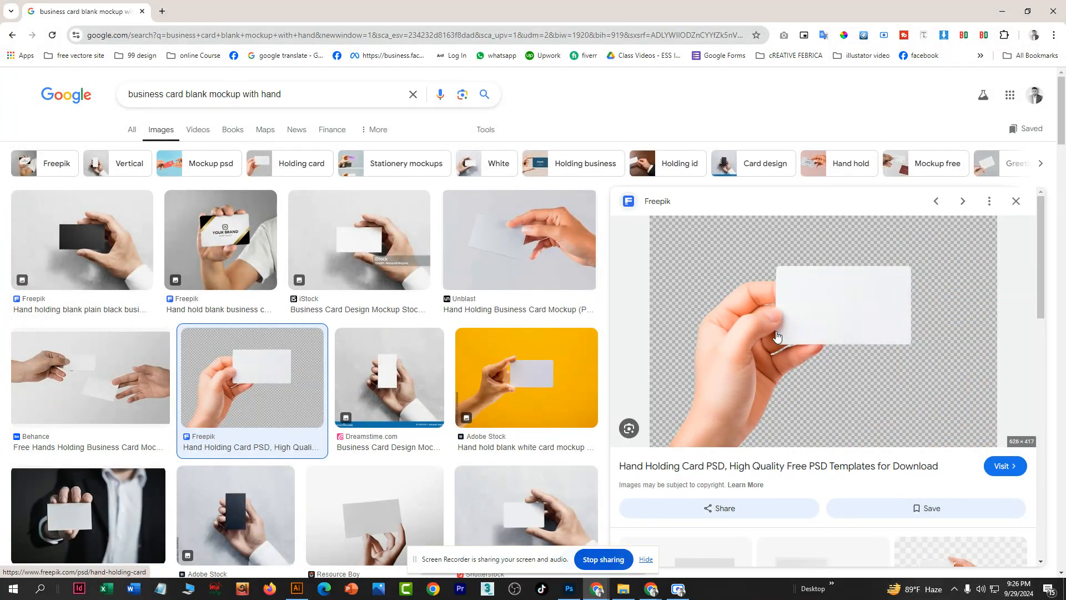
pyautogui.scroll(-3, 806, 307)
pyautogui.scroll(-4, 287, 371)
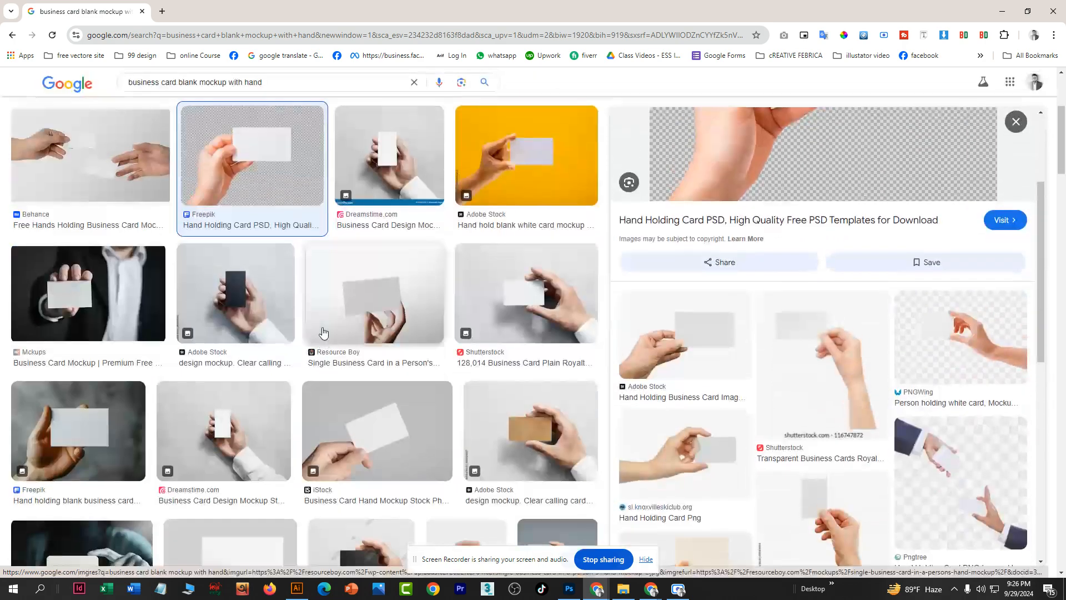
pyautogui.scroll(-3, 333, 330)
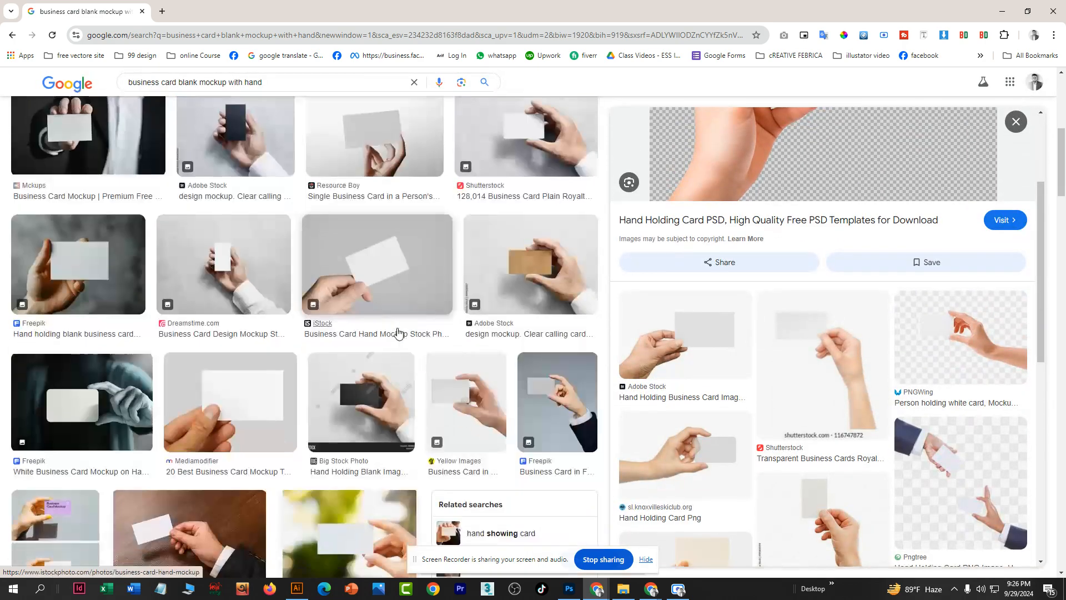
# Step: Preview the iStock mockup of a hand holding a tilted white card on a grey background
pyautogui.click(375, 282)
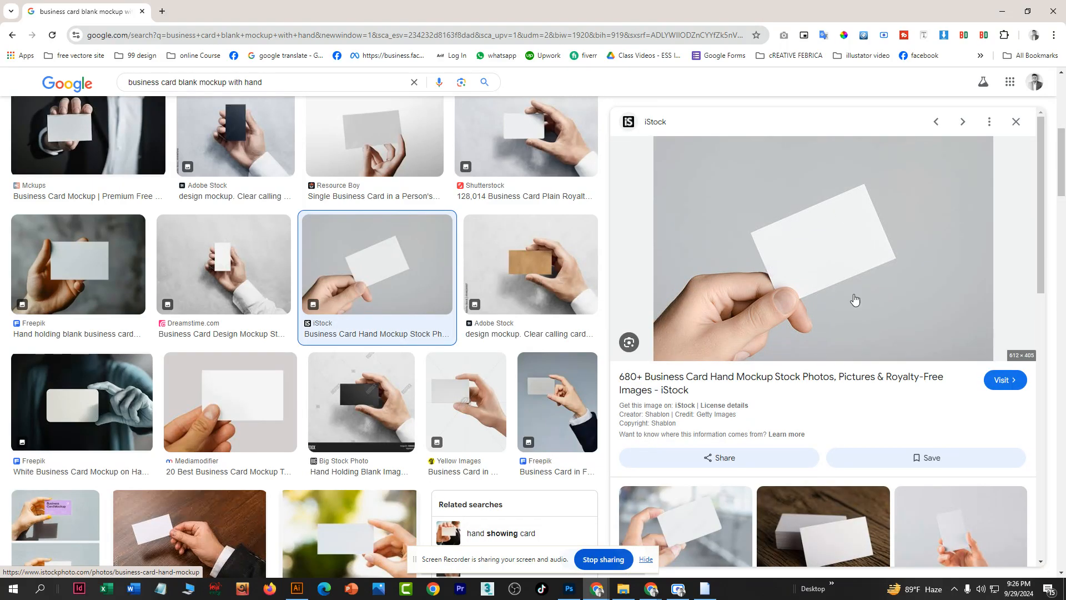
pyautogui.scroll(-4, 277, 333)
pyautogui.scroll(4, 276, 331)
pyautogui.scroll(2, 277, 331)
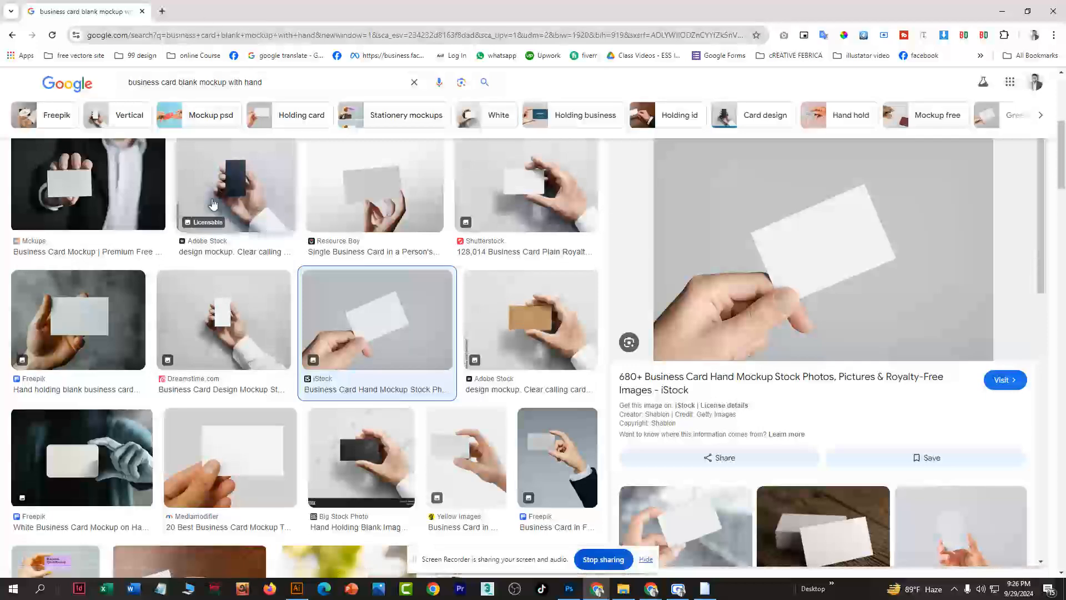
# Step: Close the hand-held card preview and return to the "business card blank mockup" results with Freepik's two-card preview
pyautogui.hotkey('alt', 'Left')
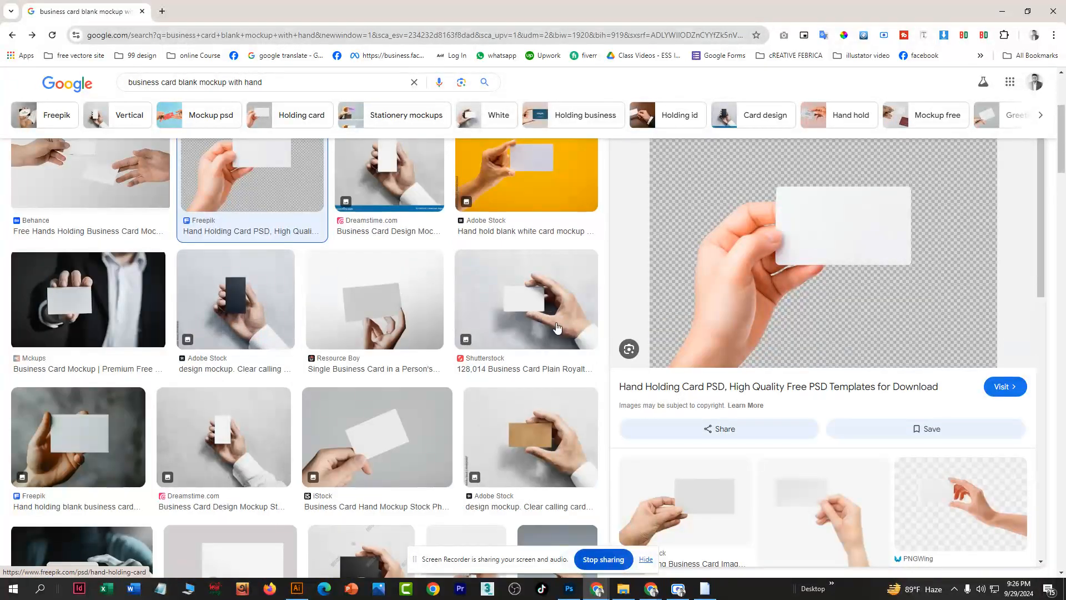
pyautogui.scroll(4, 328, 266)
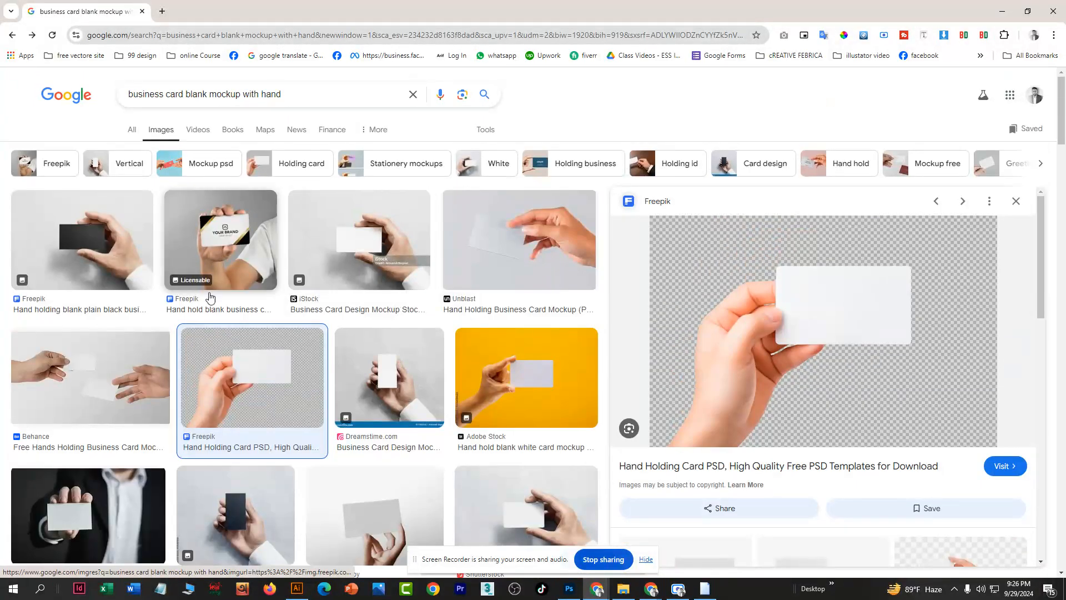
pyautogui.click(250, 354)
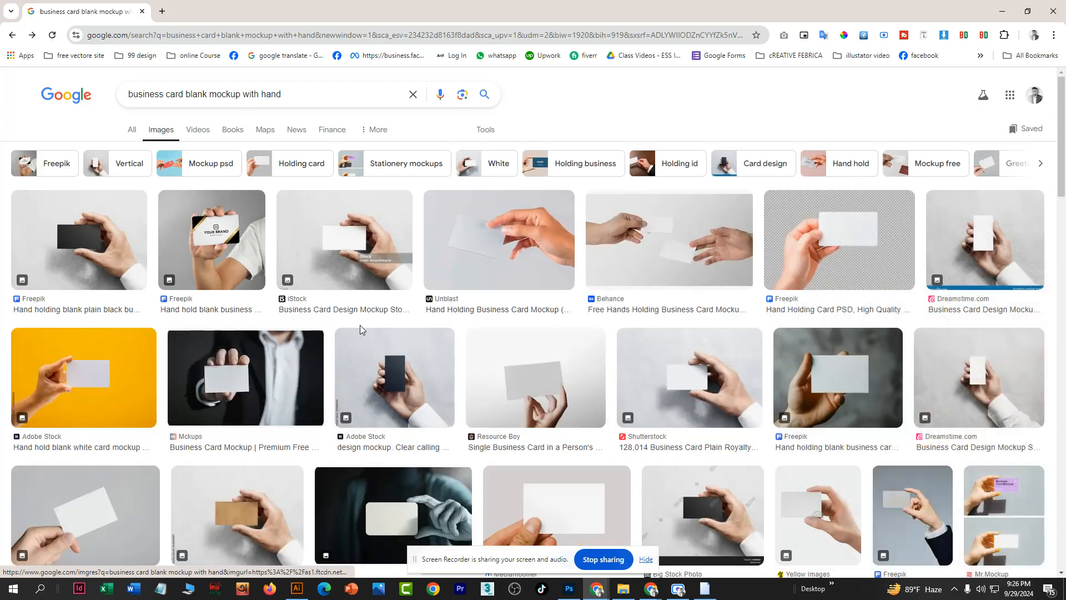
pyautogui.hotkey('alt', 'Left')
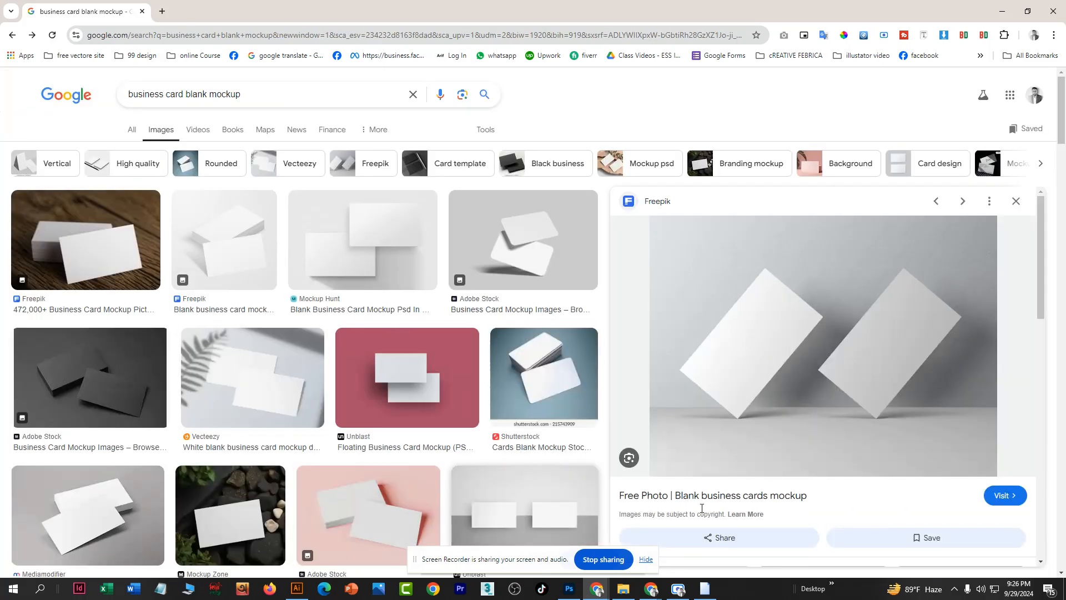
# Step: Copy Freepik's two-card mockup image and paste it into a new 626 × 470 px Photoshop document at 72 ppi
pyautogui.rightClick(794, 288)
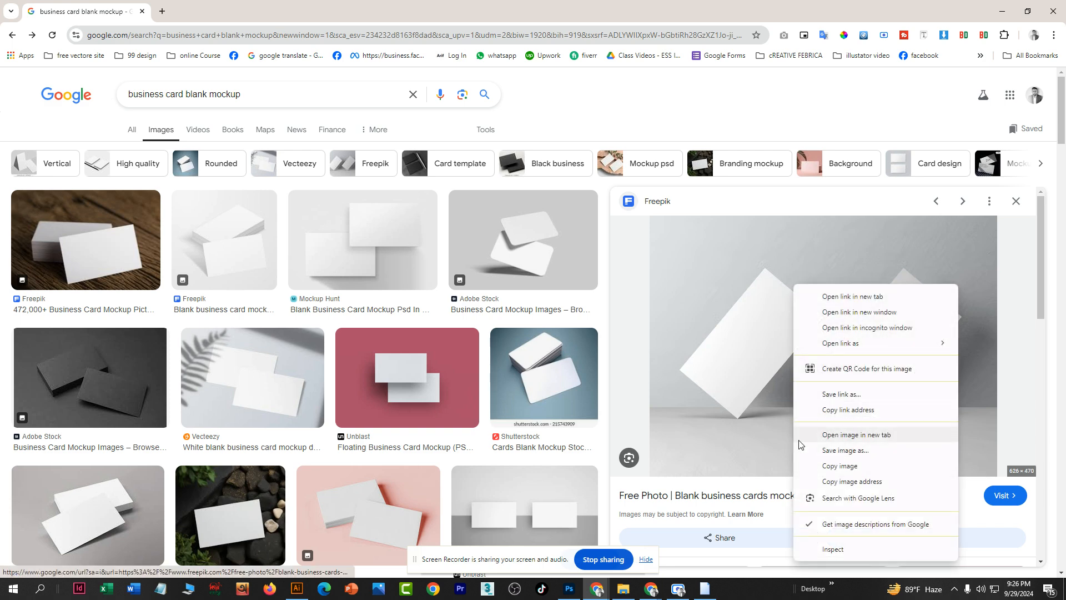
pyautogui.click(816, 466)
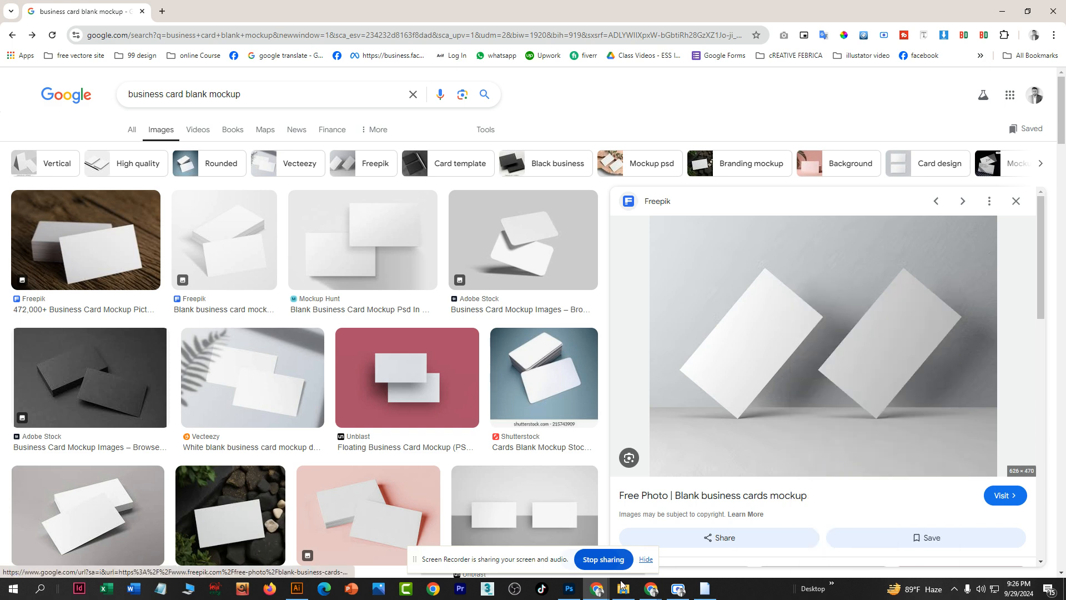
pyautogui.click(570, 589)
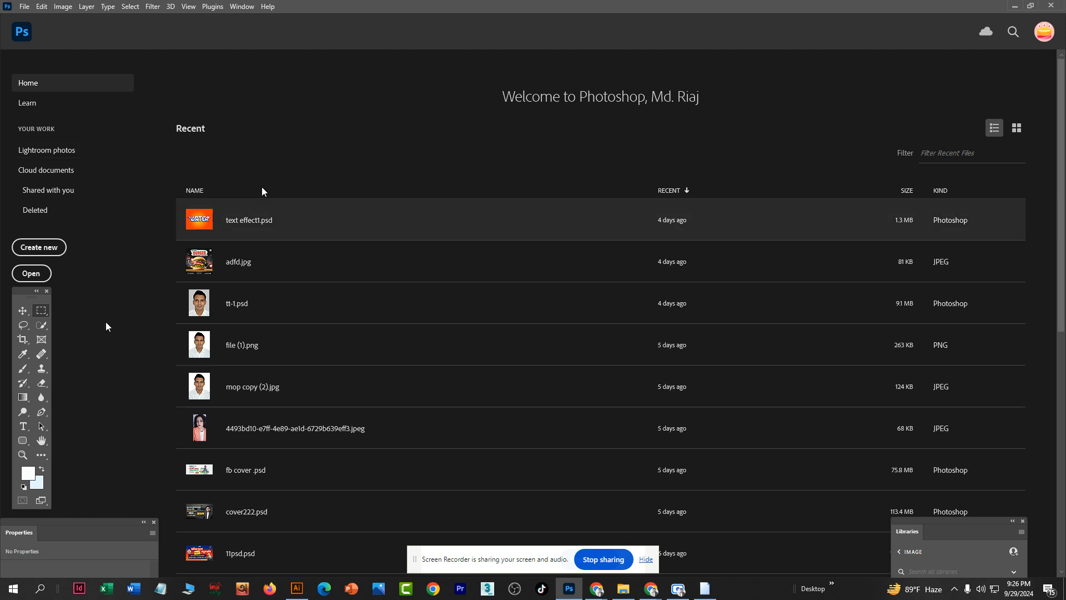
pyautogui.click(40, 248)
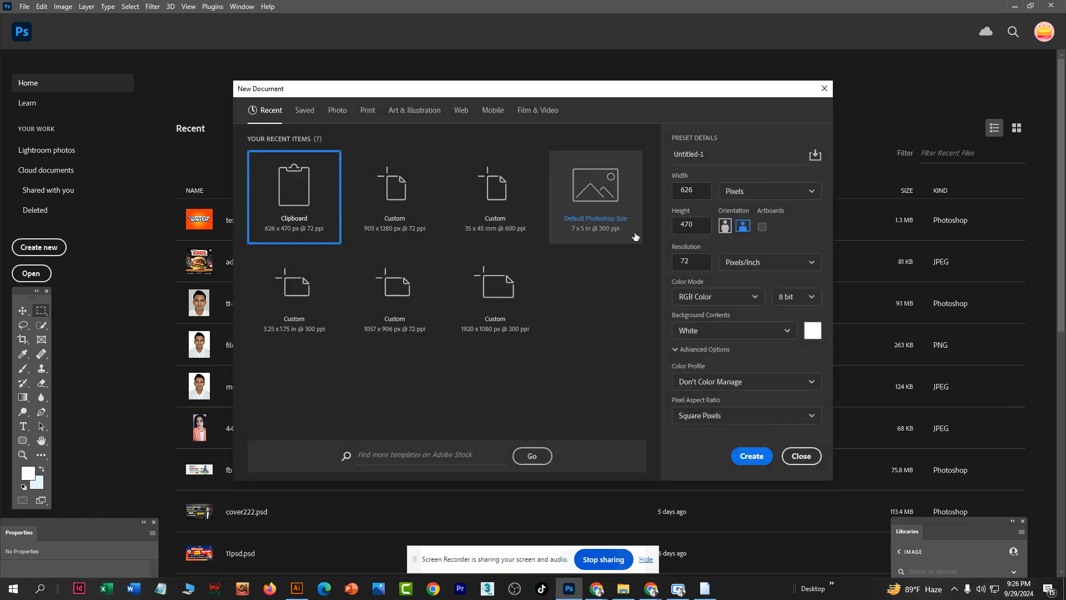
pyautogui.click(751, 456)
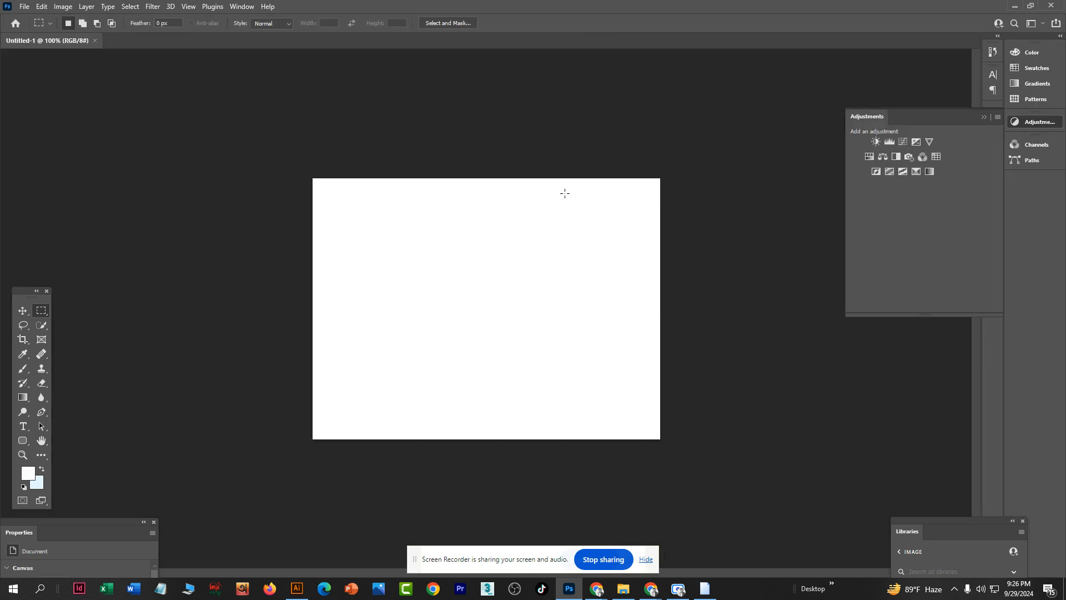
pyautogui.moveTo(554, 191); pyautogui.dragTo(553, 189)
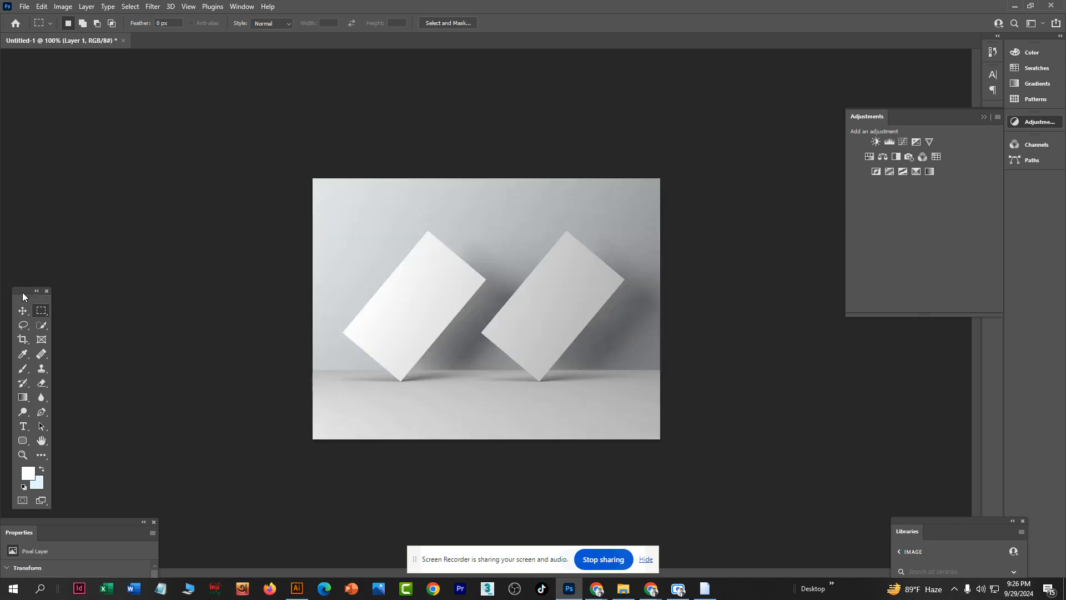
# Step: Move the floating toolbox away from the Properties panel and examine the pasted two-card mockup image
pyautogui.moveTo(22, 292); pyautogui.dragTo(50, 150)
pyautogui.scroll(-1, 486, 309)
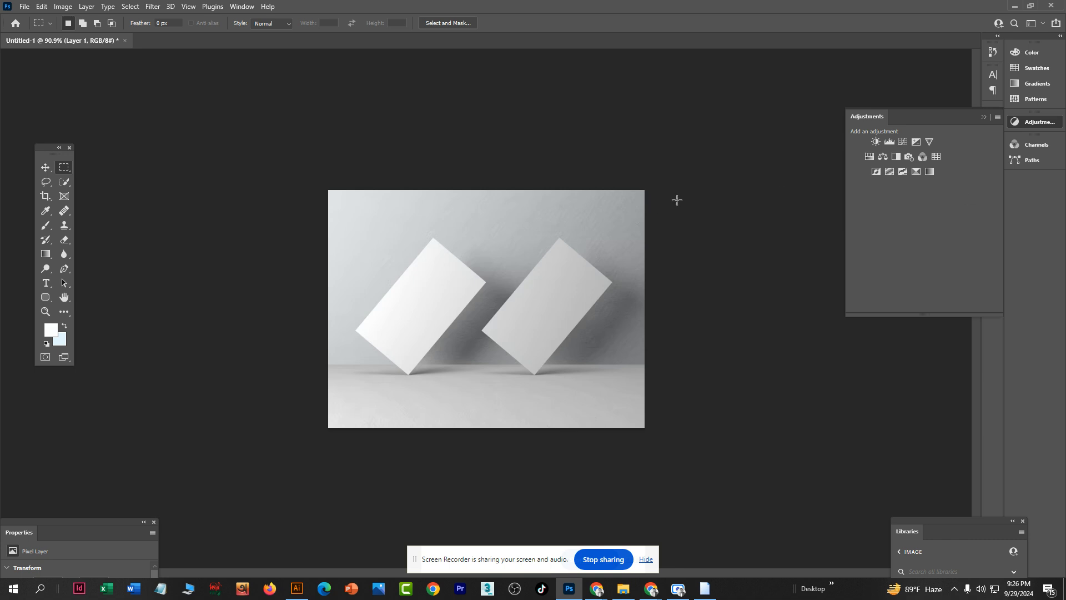
pyautogui.scroll(4, 580, 256)
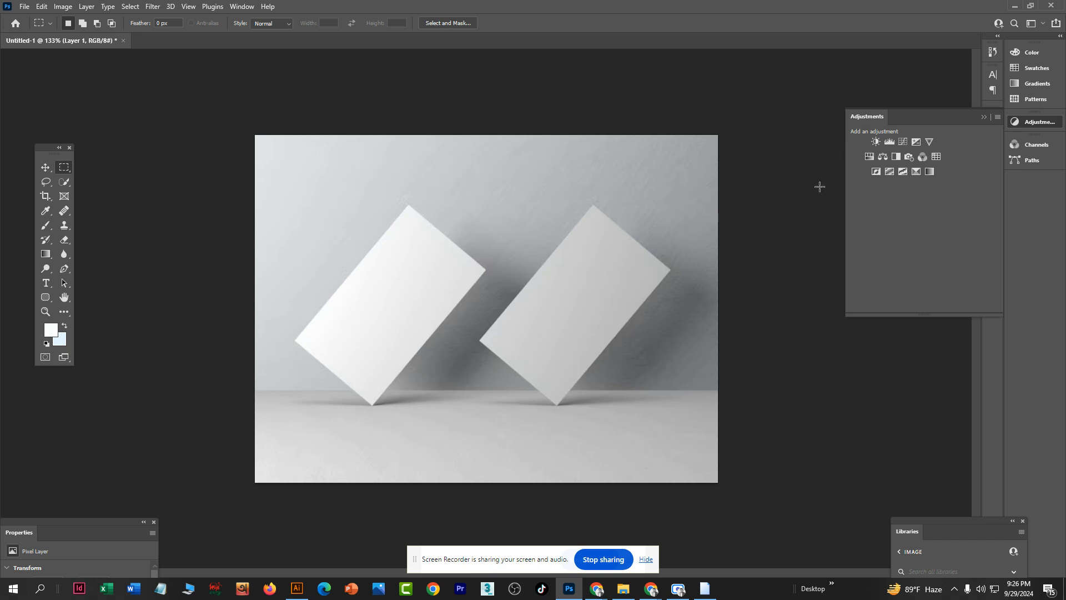
pyautogui.scroll(2, 766, 184)
pyautogui.scroll(-3, 733, 186)
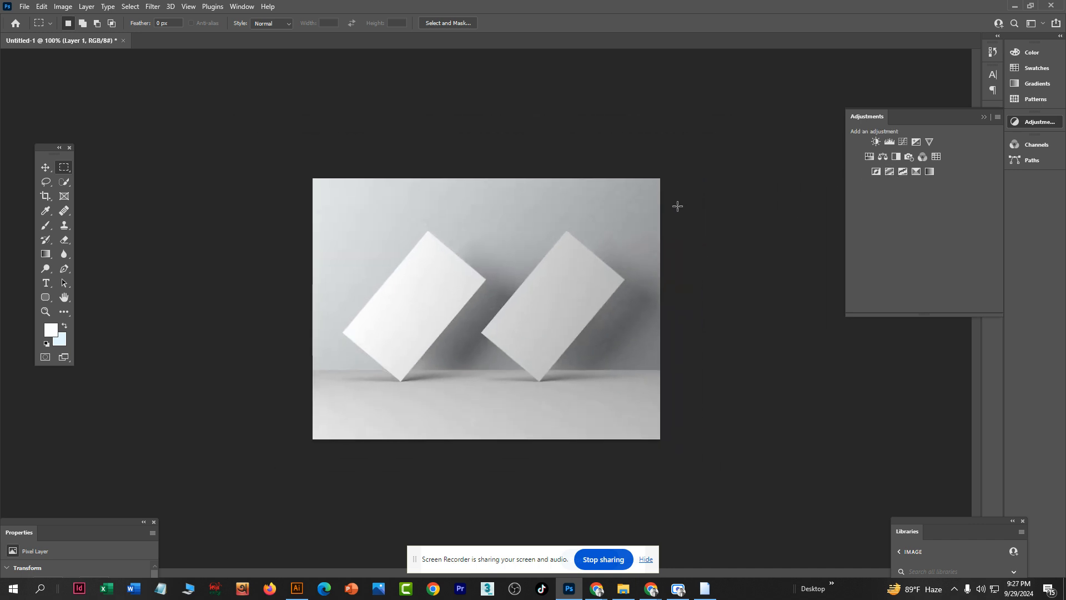
pyautogui.scroll(-1, 667, 214)
pyautogui.scroll(2, 634, 227)
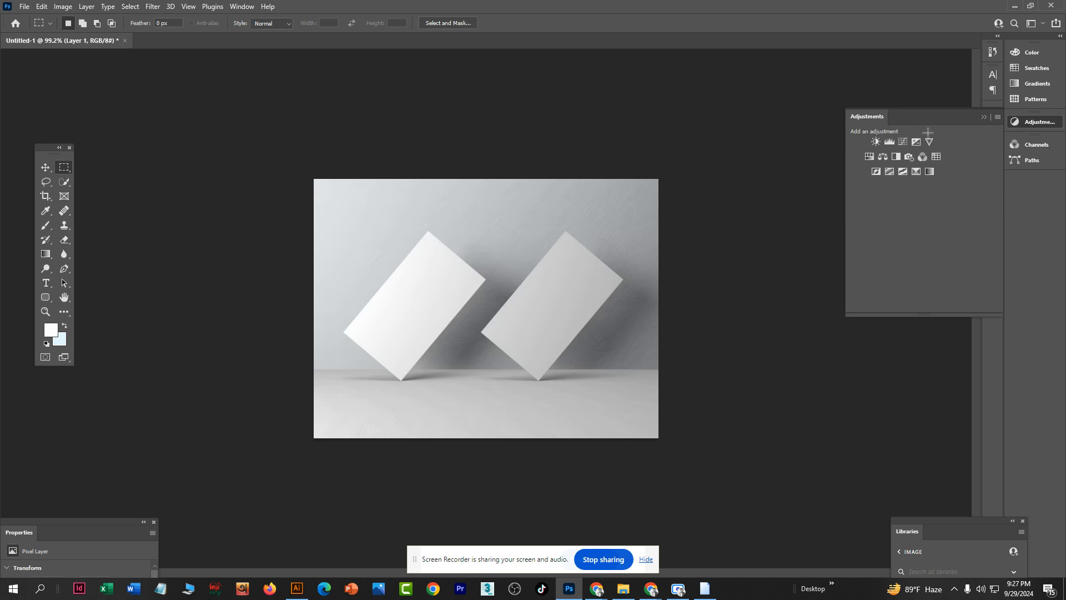
pyautogui.scroll(-2, 483, 146)
# Step: Bring the Layers panel fully into view and detach and close the Libraries panel grouped with it
pyautogui.click(242, 7)
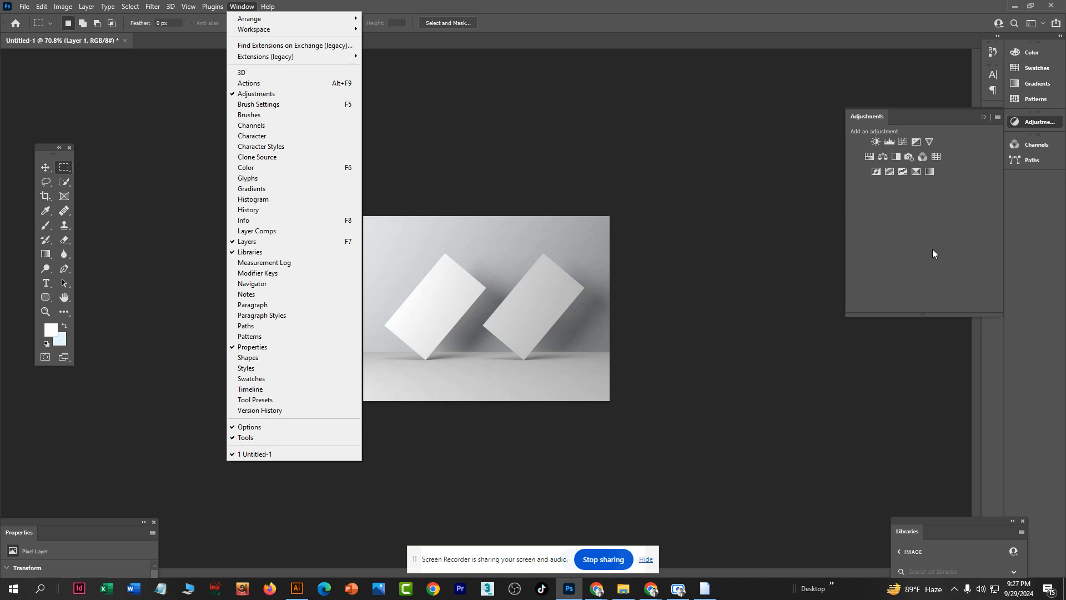
pyautogui.click(987, 121)
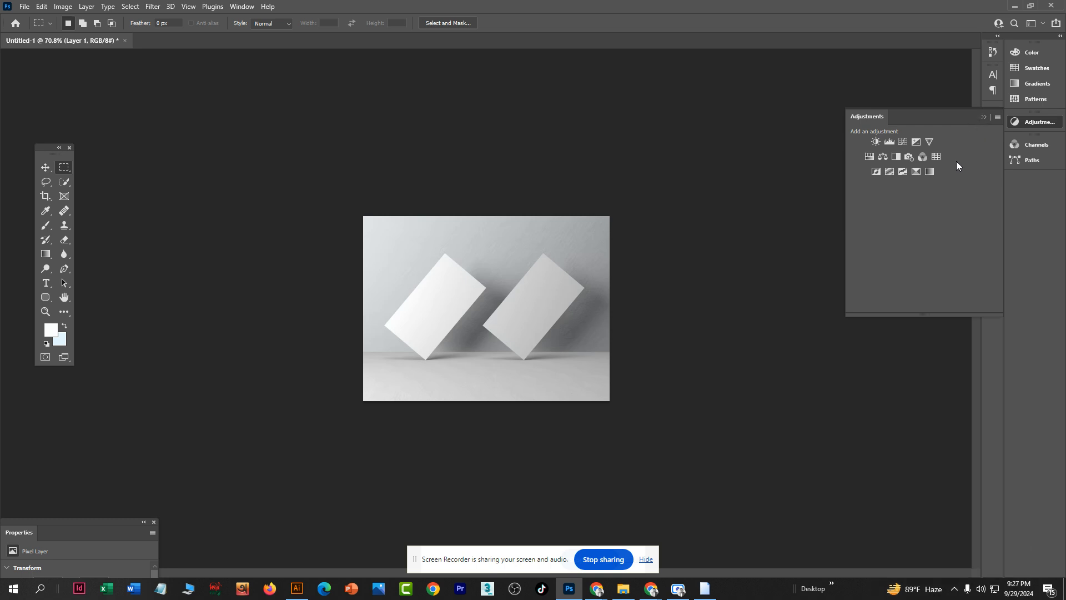
pyautogui.moveTo(947, 524); pyautogui.dragTo(884, 114)
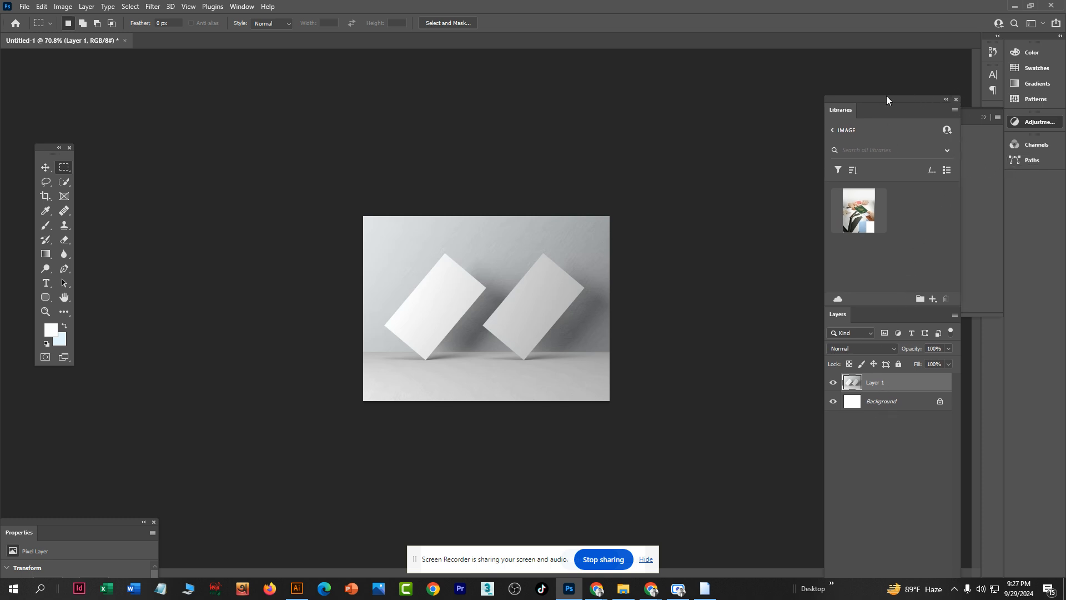
pyautogui.moveTo(840, 109); pyautogui.dragTo(723, 118)
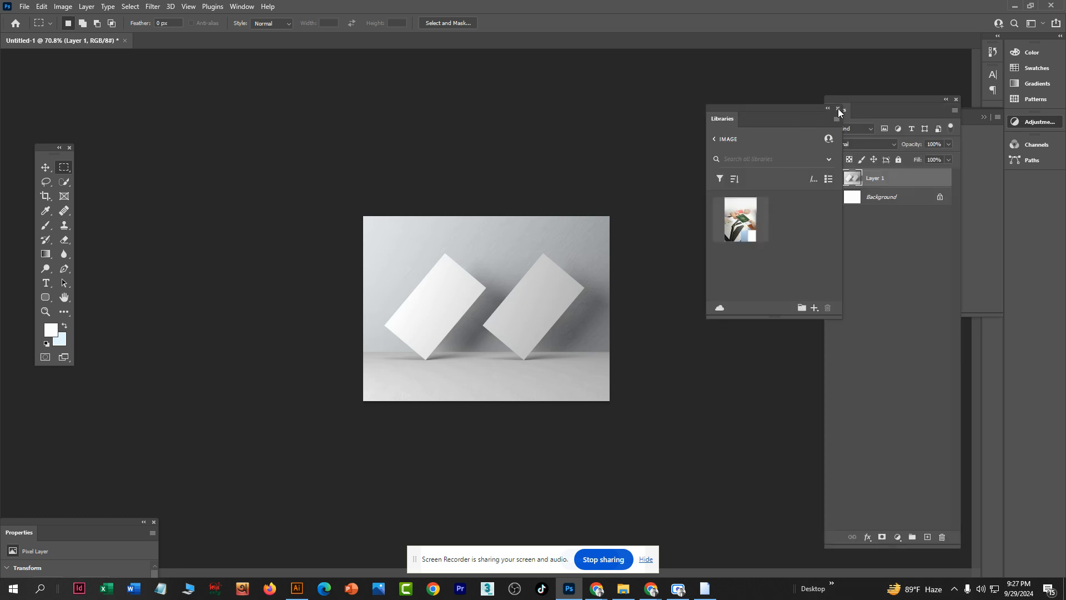
pyautogui.click(838, 109)
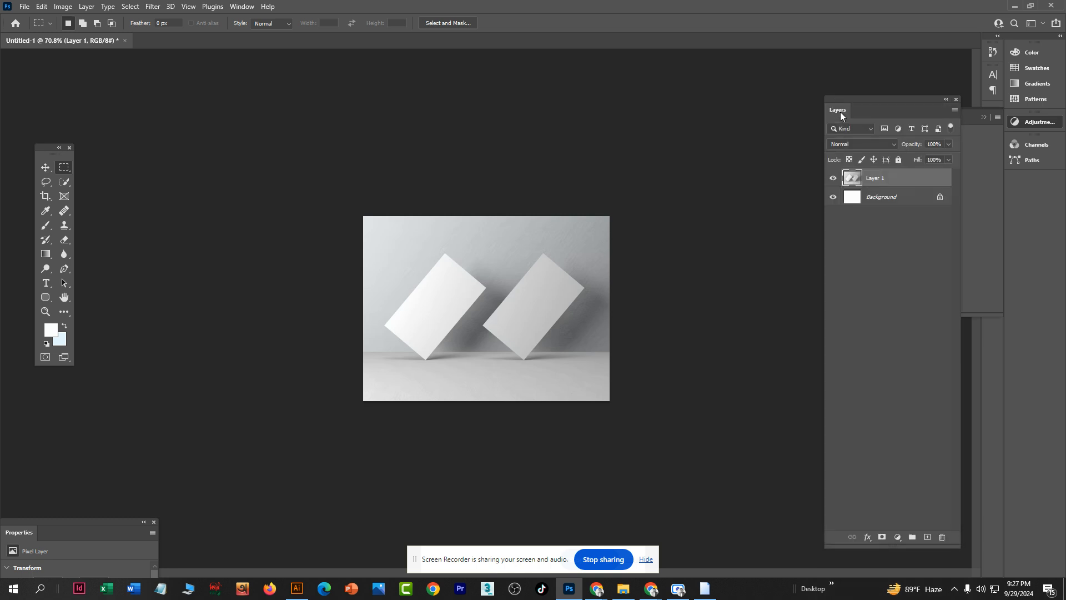
# Step: Unlock the white background layer and switch the layer previews to large thumbnails
pyautogui.click(940, 199)
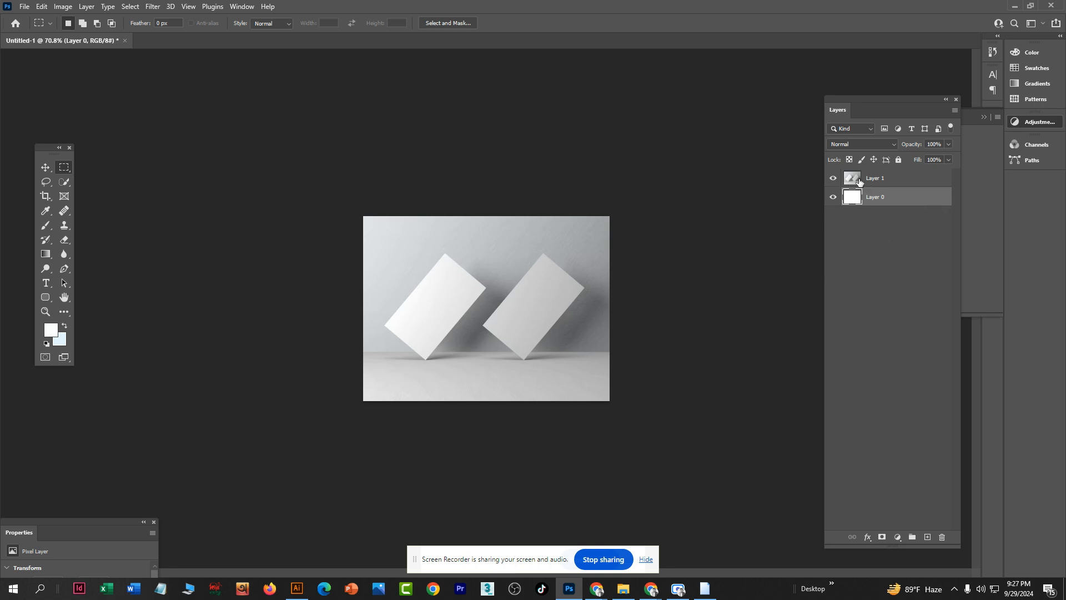
pyautogui.click(880, 184)
pyautogui.rightClick(877, 232)
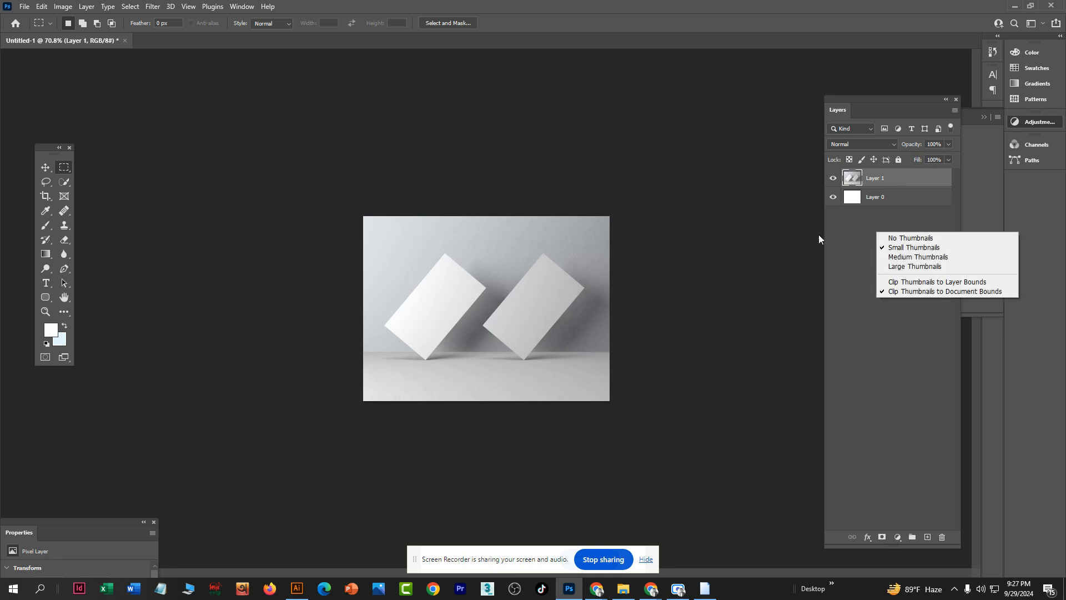
pyautogui.click(915, 266)
pyautogui.click(890, 319)
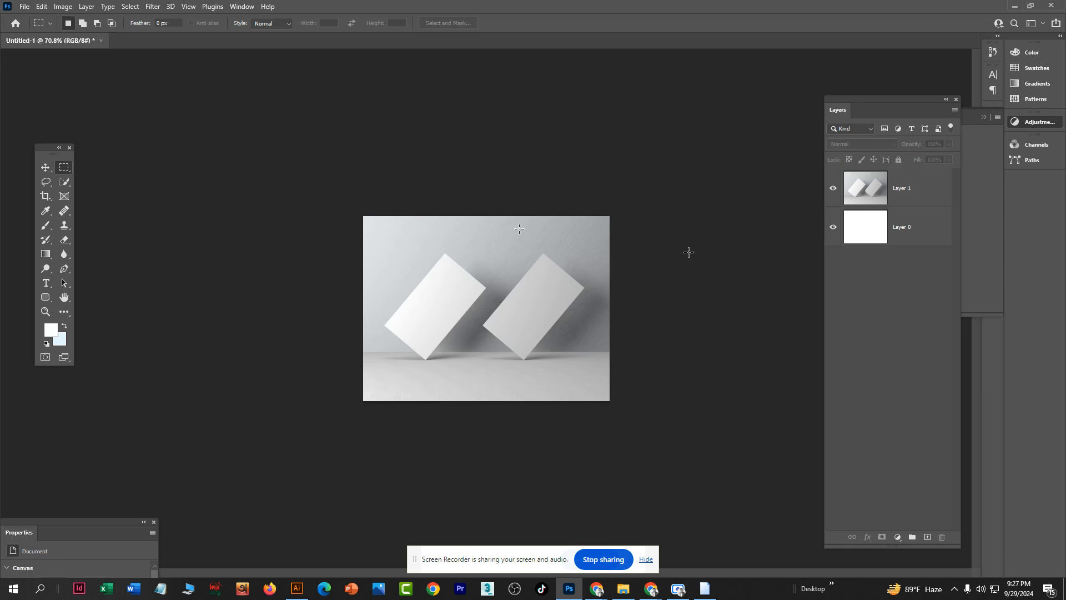
# Step: Select the mockup image layer and reposition the Layers panel so it does not cover the canvas
pyautogui.moveTo(877, 109); pyautogui.dragTo(798, 155)
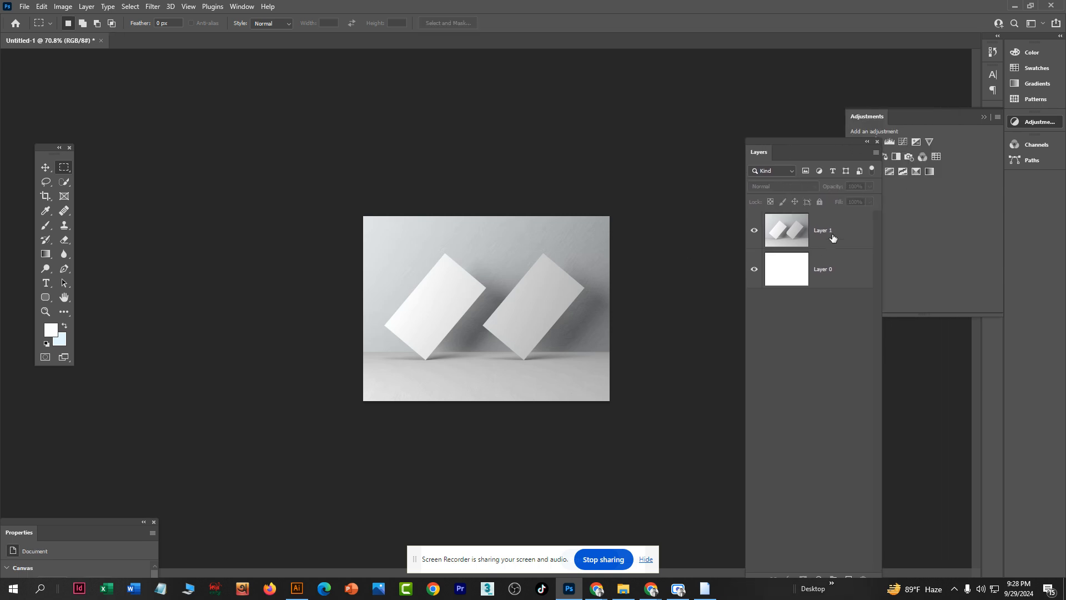
pyautogui.click(833, 233)
pyautogui.scroll(5, 476, 294)
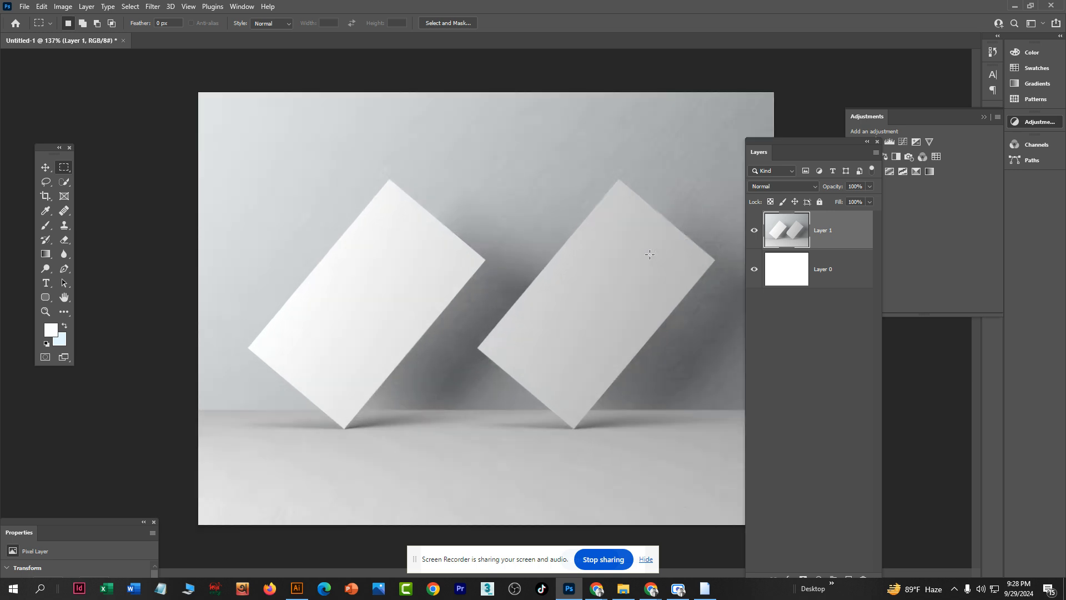
pyautogui.moveTo(779, 144); pyautogui.dragTo(827, 84)
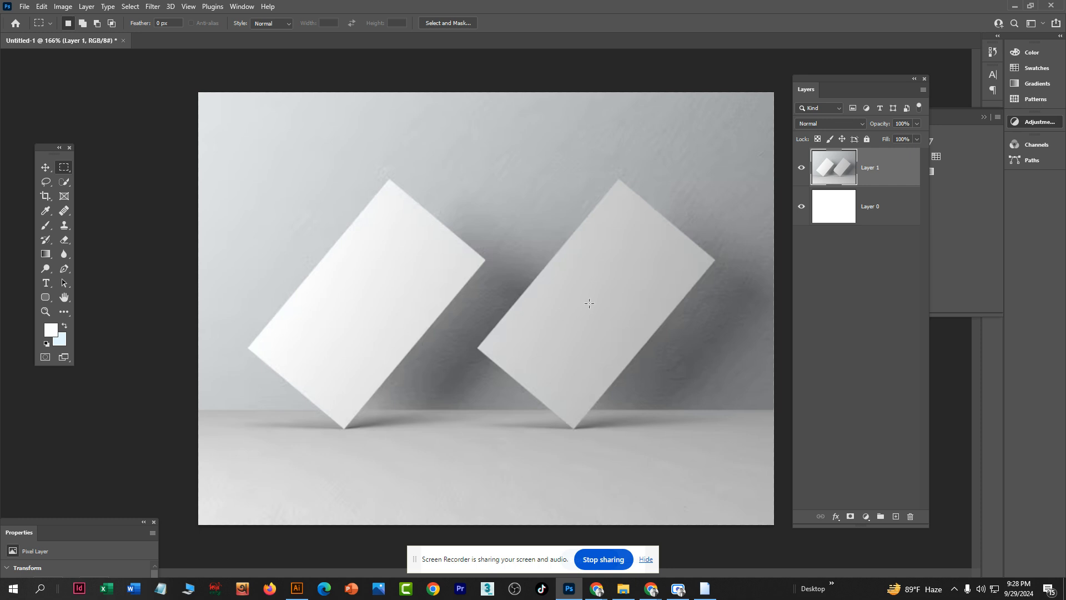
pyautogui.scroll(-3, 500, 287)
pyautogui.scroll(3, 563, 287)
# Step: Place a fixed-size rectangular marquee selection of 3.5 in by 2 in over the two cards
pyautogui.click(266, 23)
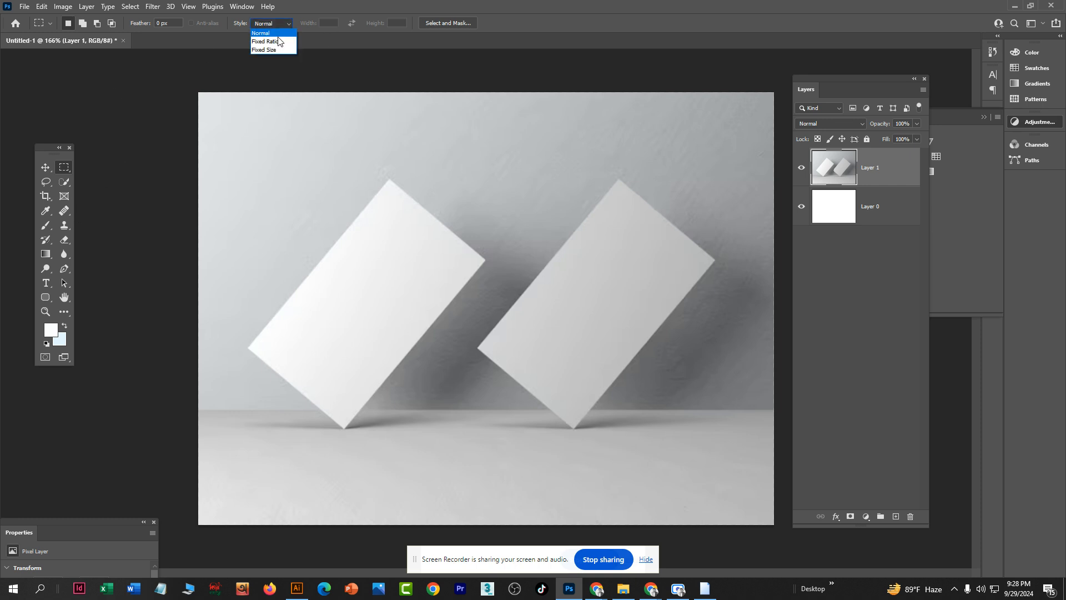
pyautogui.click(275, 52)
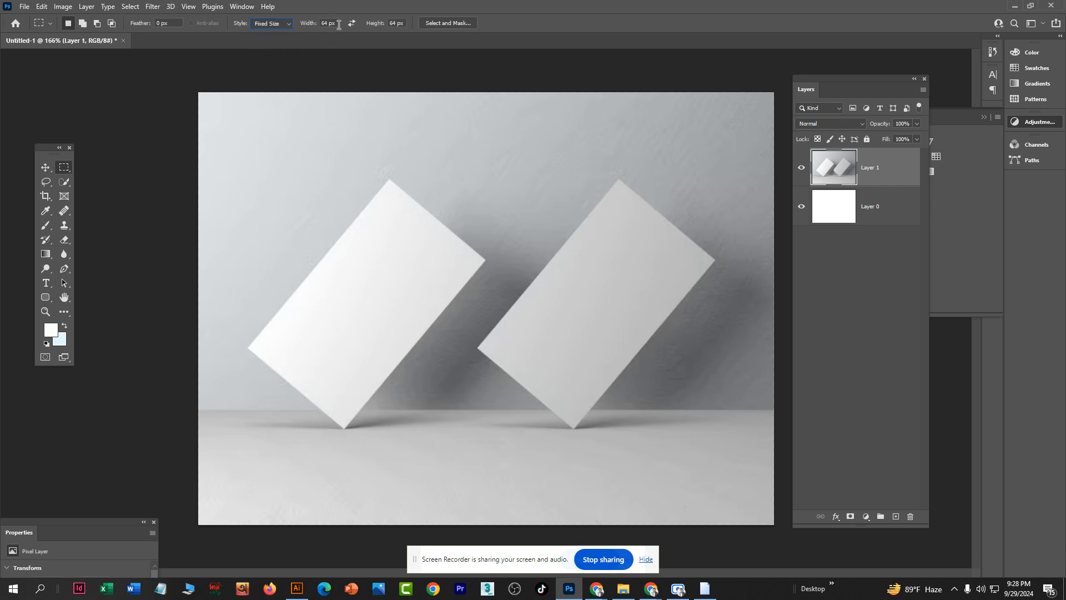
pyautogui.moveTo(338, 23); pyautogui.dragTo(310, 26)
pyautogui.moveTo(389, 23); pyautogui.dragTo(415, 25)
pyautogui.click(401, 270)
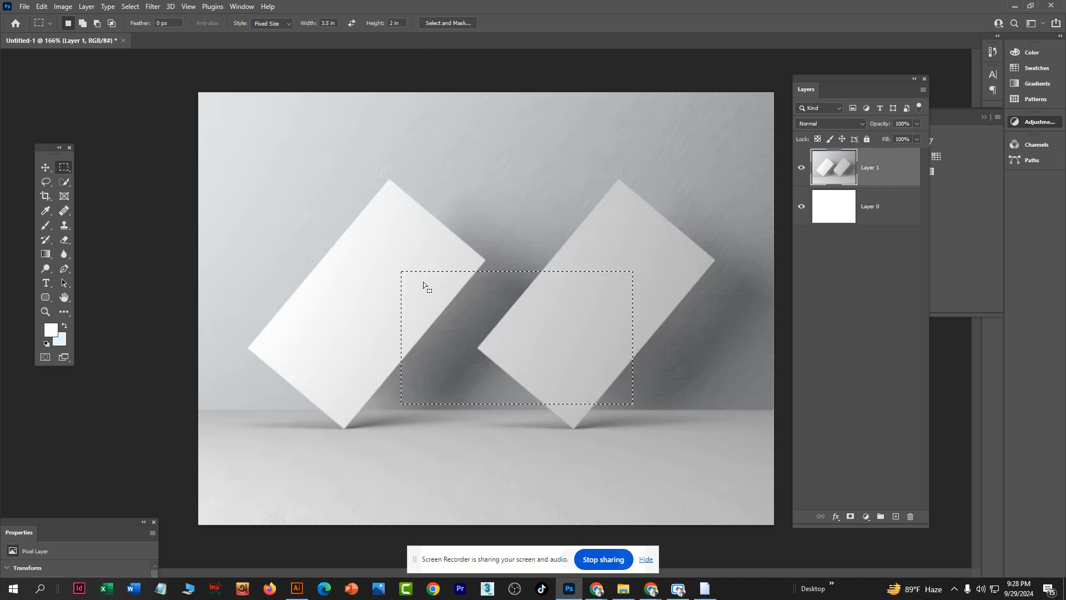
# Step: Fill the card-sized selection with light lavender on a new layer and deselect it
pyautogui.click(895, 516)
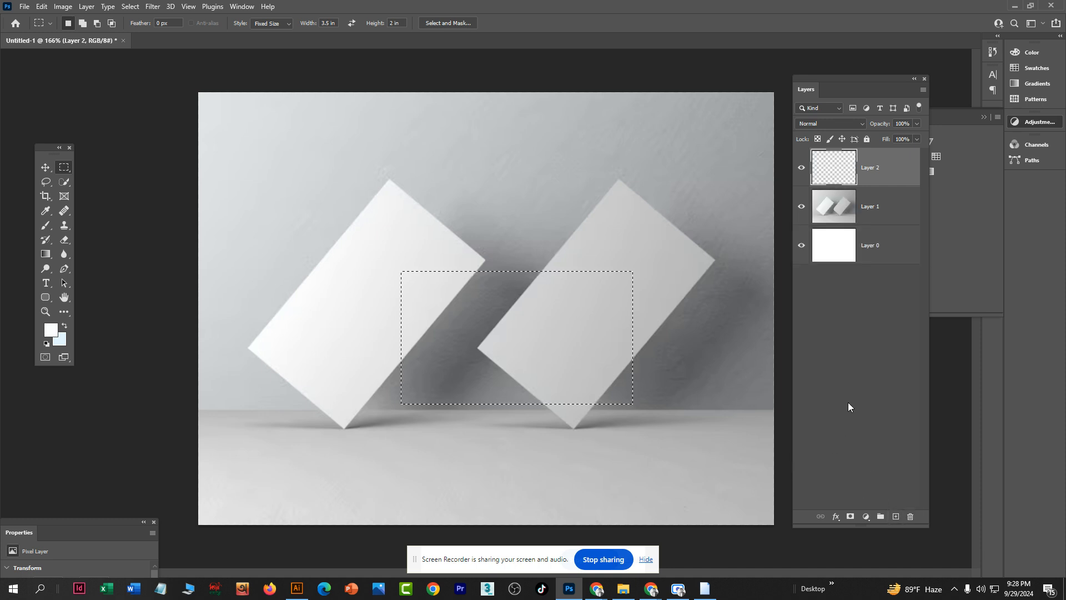
pyautogui.click(50, 329)
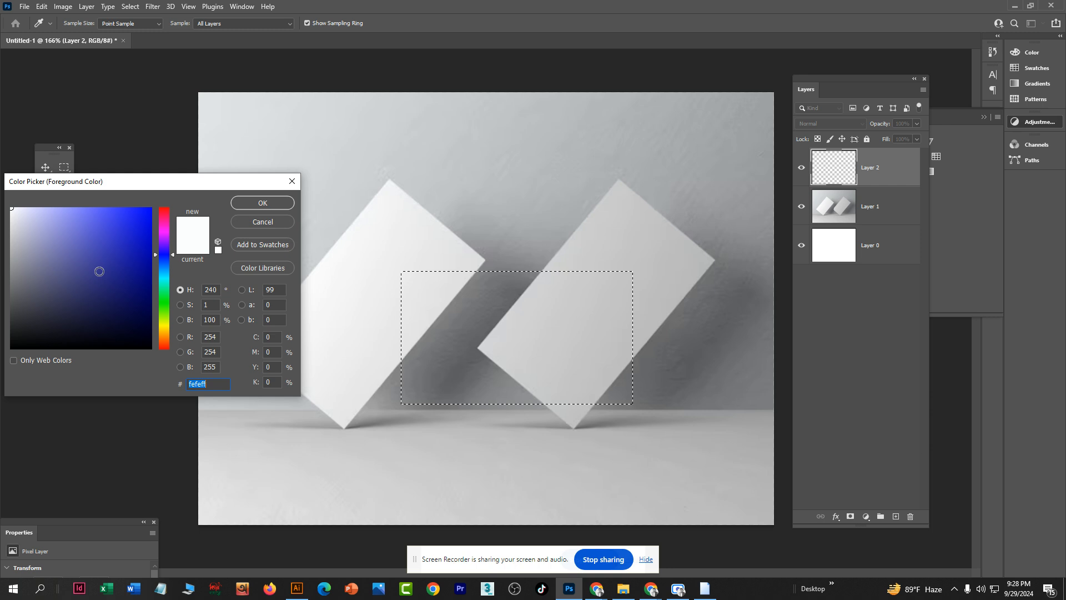
pyautogui.click(50, 222)
pyautogui.click(258, 199)
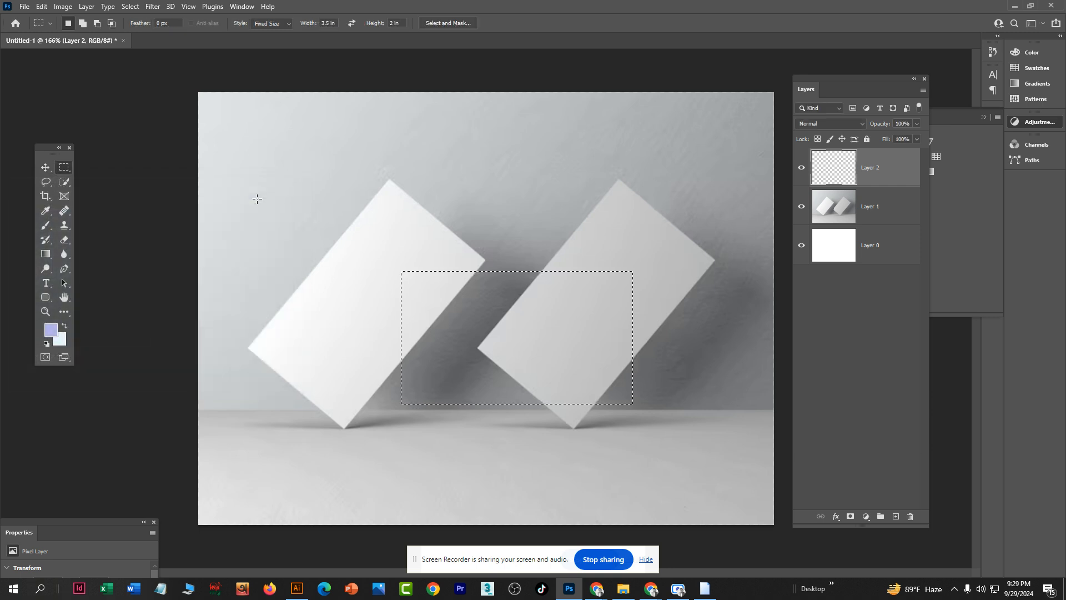
pyautogui.hotkey('alt', 'BackSpace')
pyautogui.hotkey('ctrl', 'd')
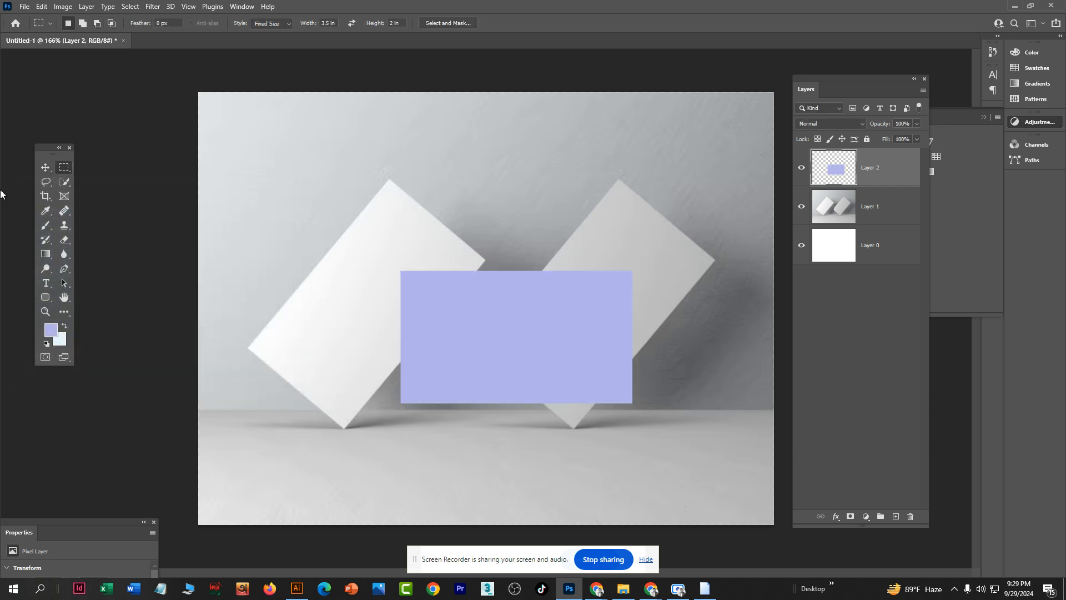
# Step: Move the lavender rectangle toward the white card and convert its layer to a smart object
pyautogui.click(46, 167)
pyautogui.moveTo(447, 335); pyautogui.dragTo(464, 321)
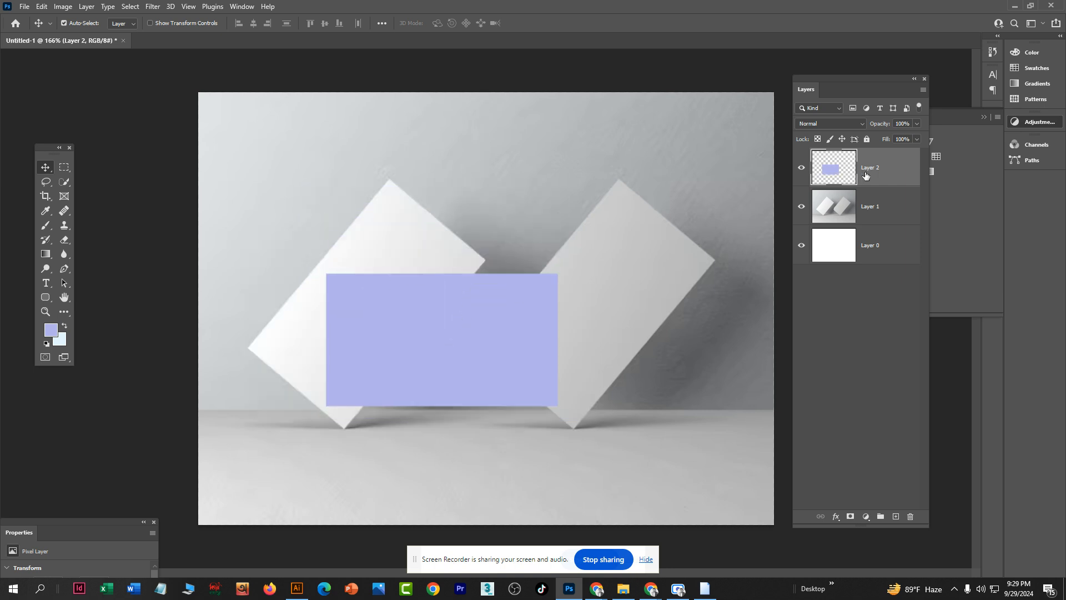
pyautogui.rightClick(888, 166)
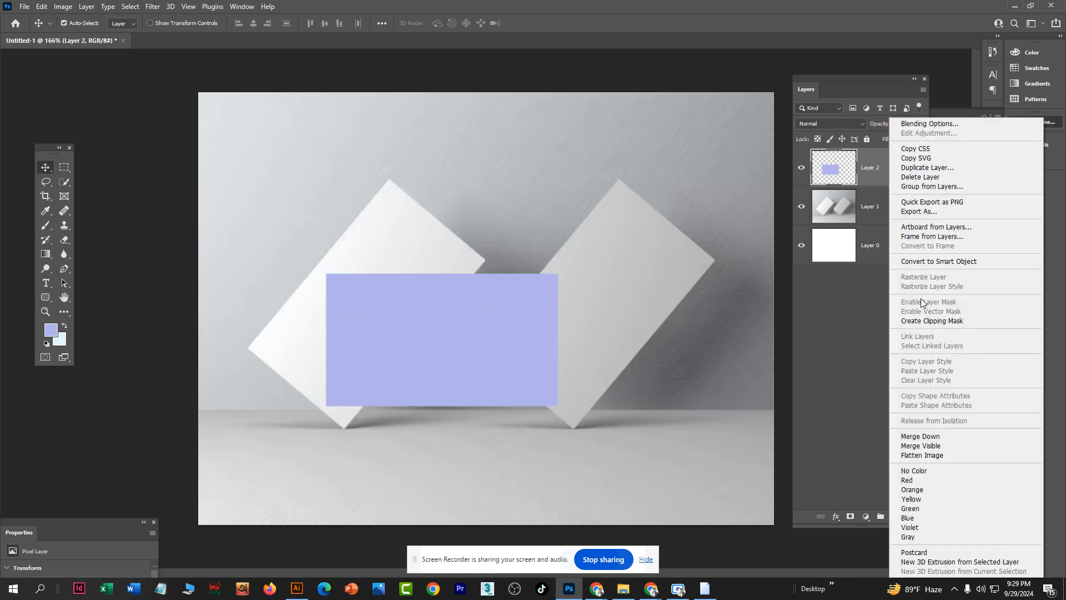
pyautogui.click(973, 264)
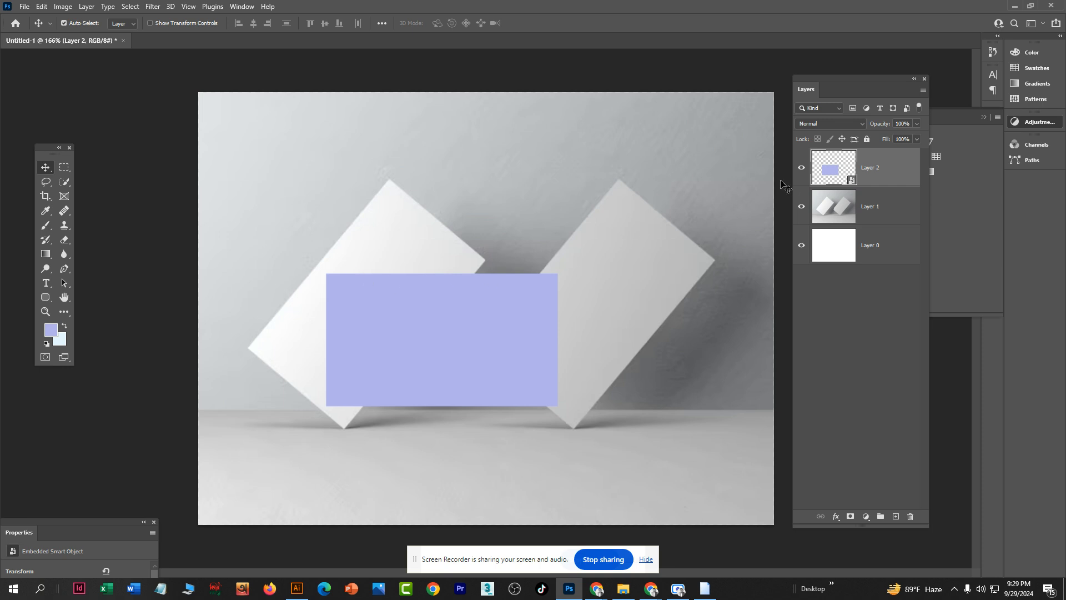
# Step: Open the lavender smart object's contents for viewing, and return to the mockup document to nudge the rectangle slightly
pyautogui.doubleClick(843, 180)
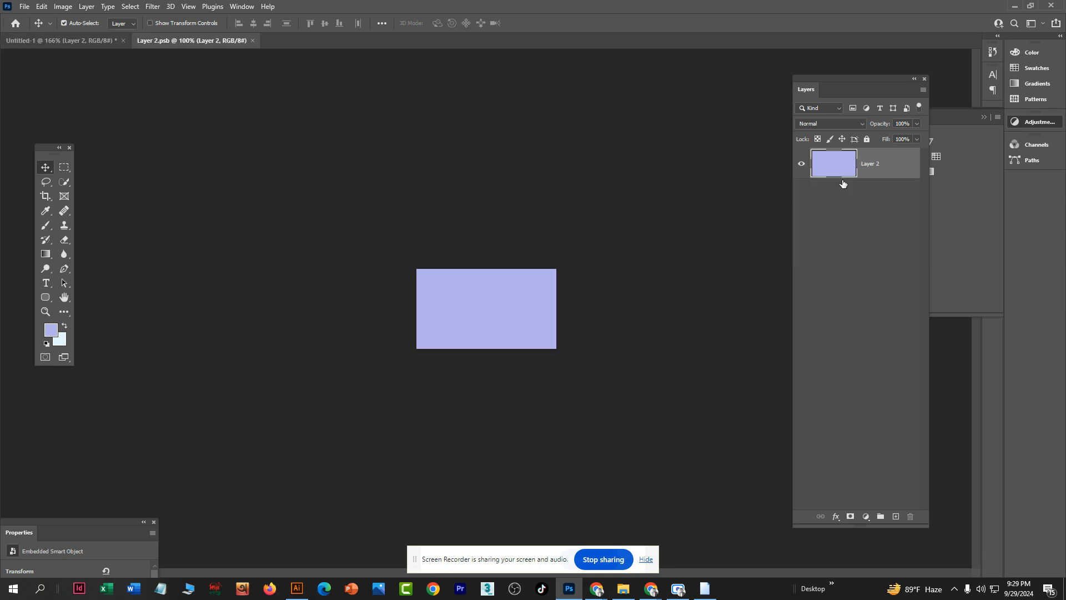
pyautogui.scroll(2, 598, 293)
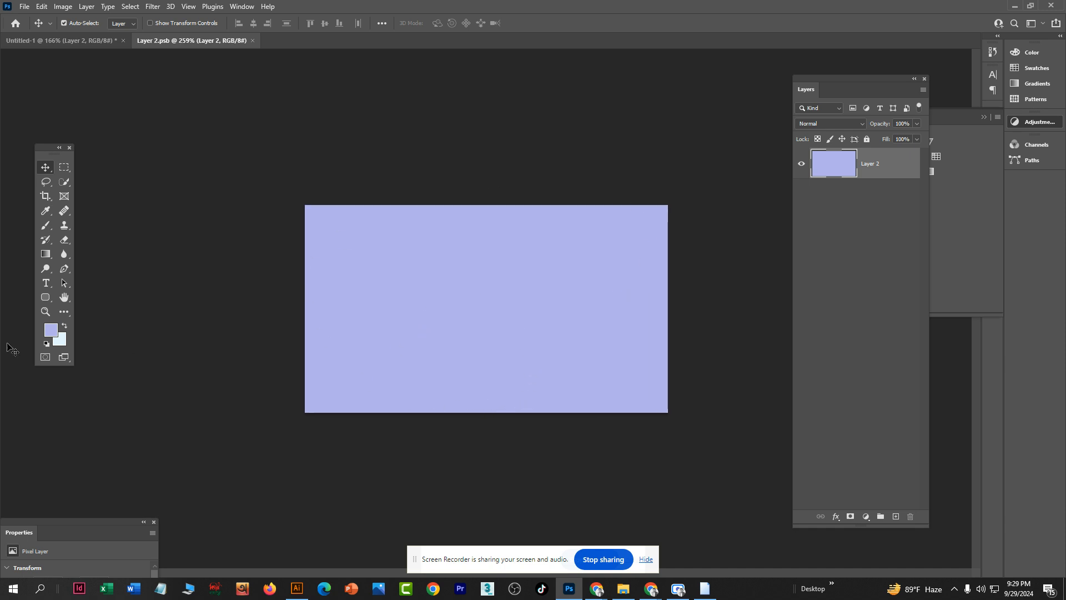
pyautogui.click(61, 41)
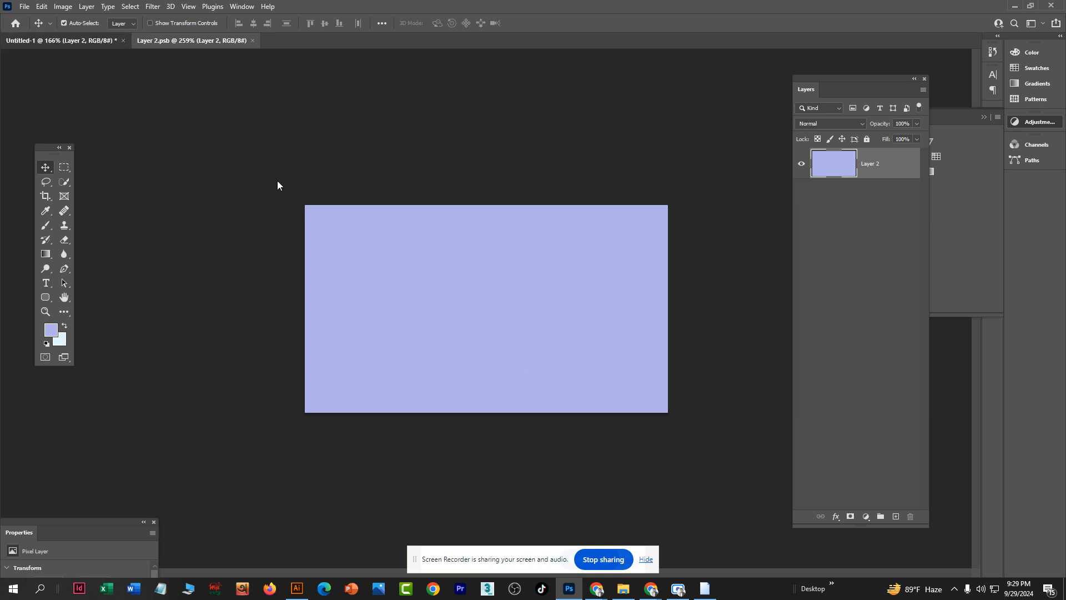
pyautogui.moveTo(480, 340)
pyautogui.mouseDown()
pyautogui.moveTo(559, 316)
pyautogui.moveTo(476, 341)
pyautogui.mouseUp()
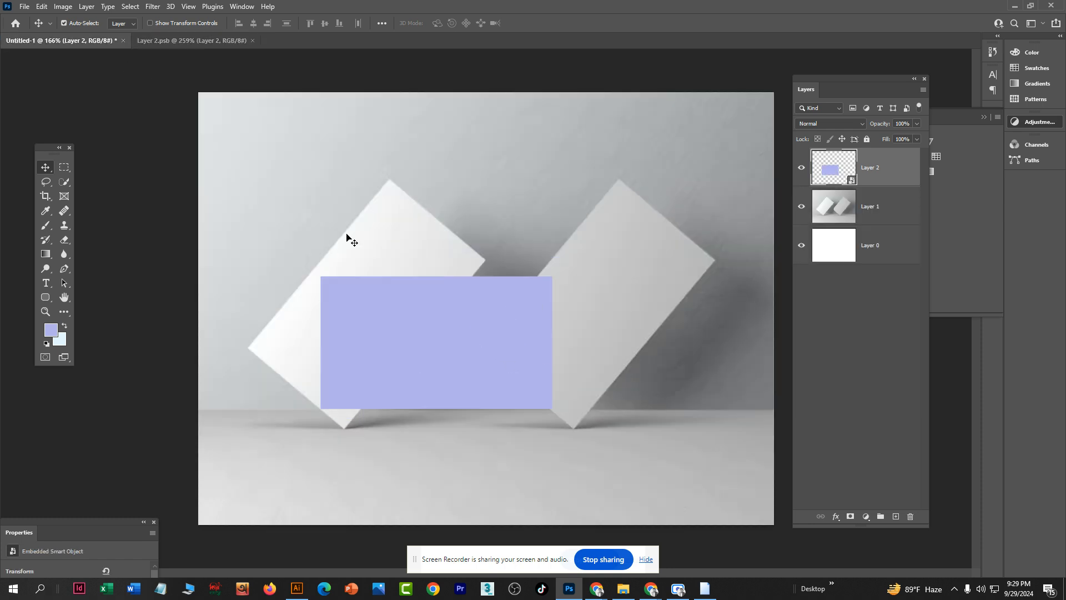
# Step: In the smart object's contents, draw a rounded rectangle about 121 × 62 px with a 10 px corner radius on the lavender card
pyautogui.click(203, 40)
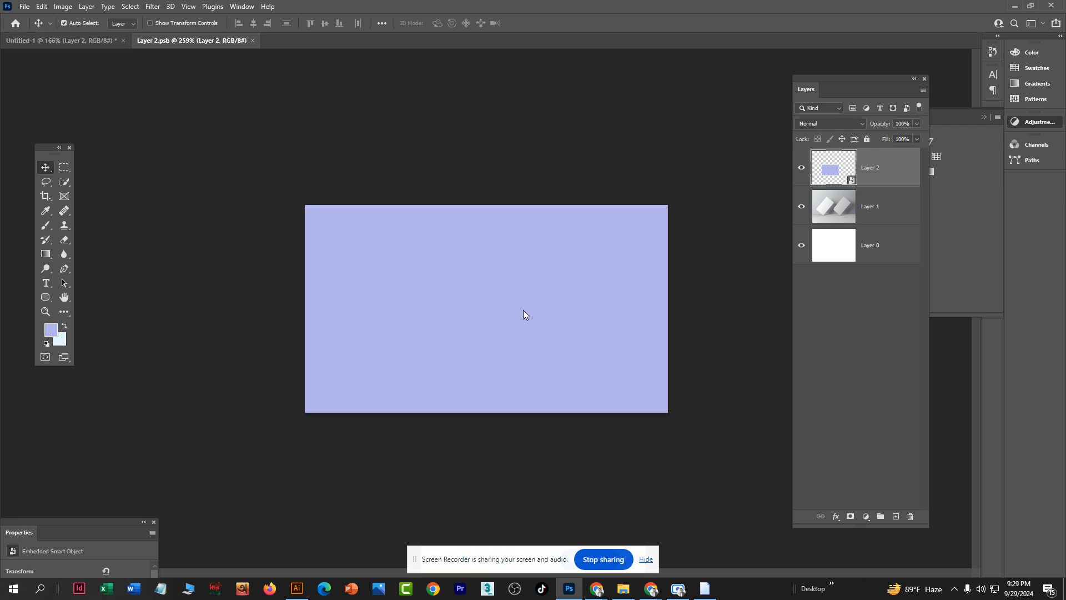
pyautogui.click(24, 6)
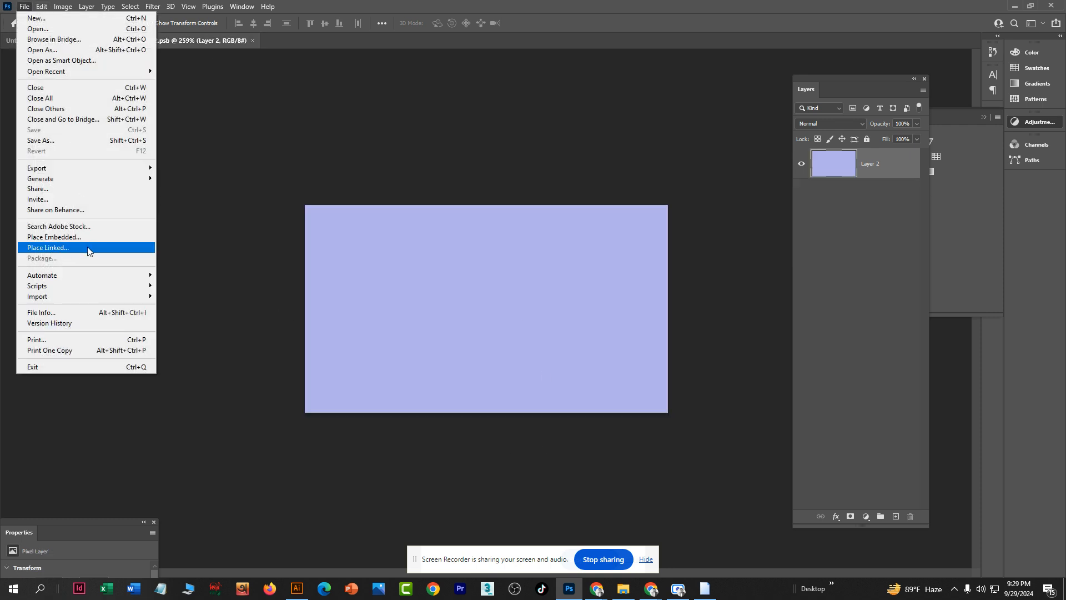
pyautogui.click(580, 158)
pyautogui.click(46, 300)
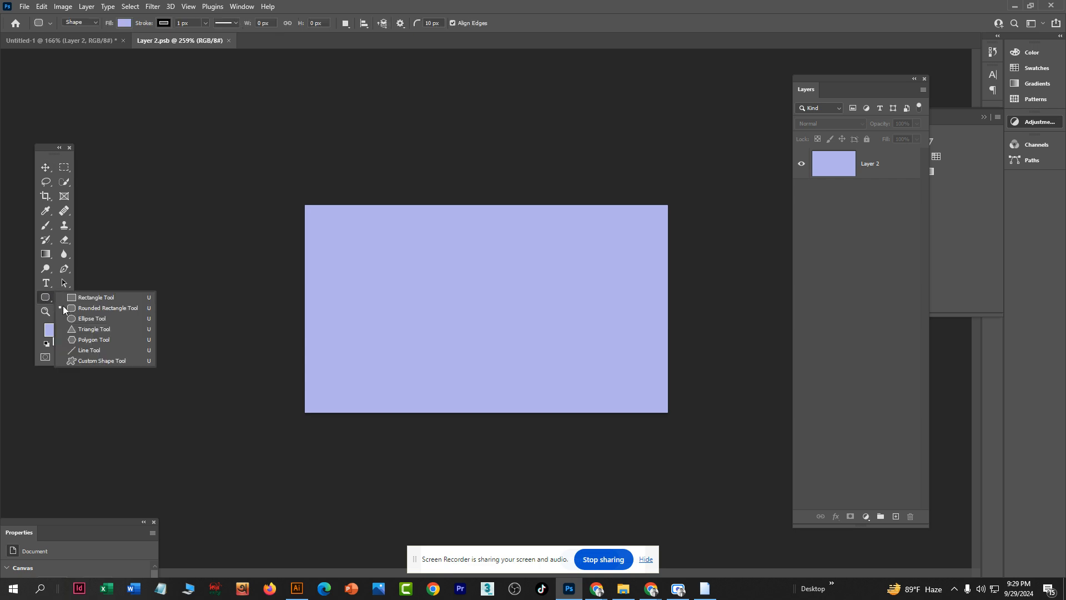
pyautogui.click(62, 300)
pyautogui.moveTo(480, 285); pyautogui.dragTo(654, 373)
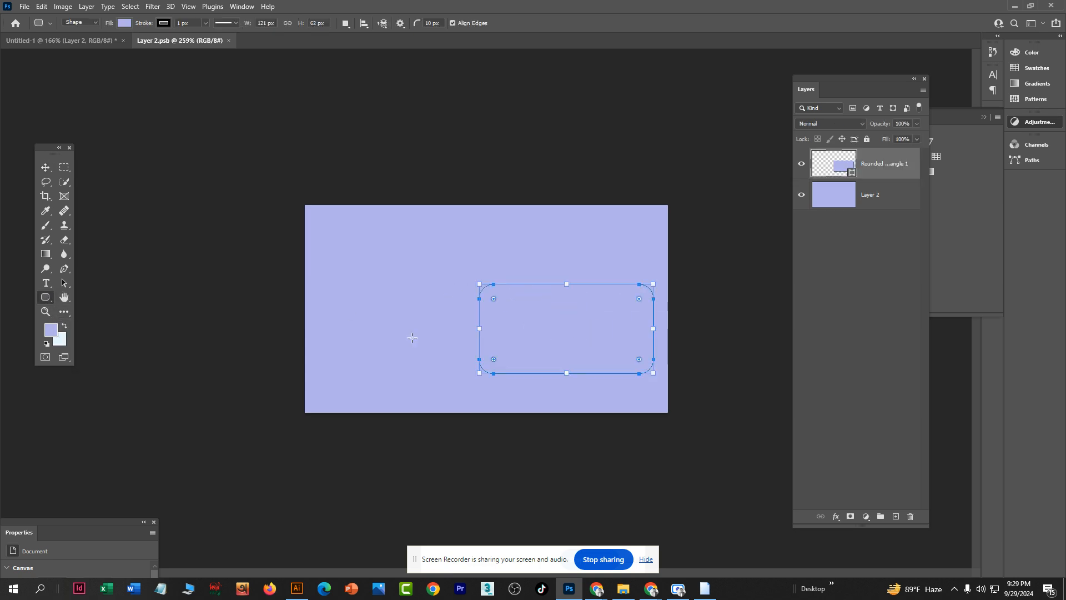
# Step: Change the rounded rectangle's fill color to vivid blue, #2020f1
pyautogui.doubleClick(851, 171)
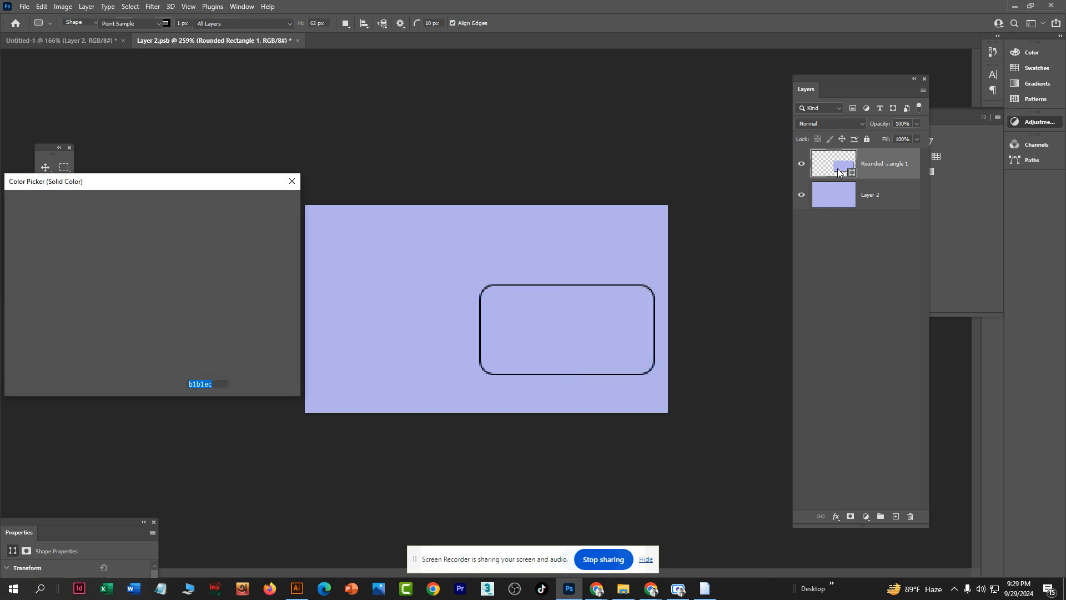
pyautogui.click(133, 215)
pyautogui.click(242, 203)
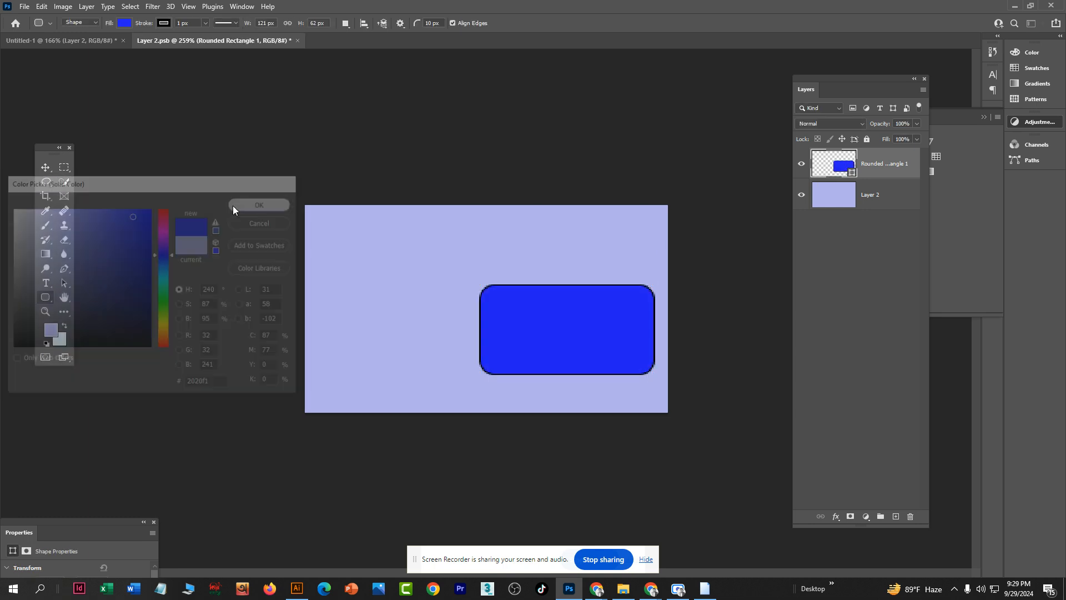
# Step: Move the blue rounded rectangle toward the middle of the card and save the smart object's contents
pyautogui.click(46, 167)
pyautogui.moveTo(511, 298); pyautogui.dragTo(444, 289)
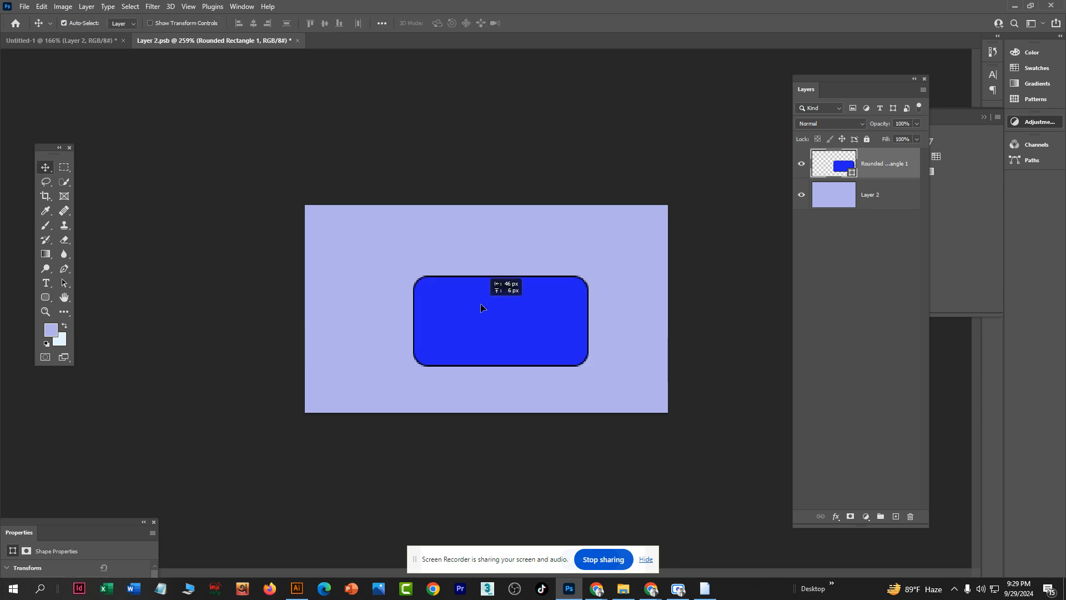
pyautogui.click(25, 6)
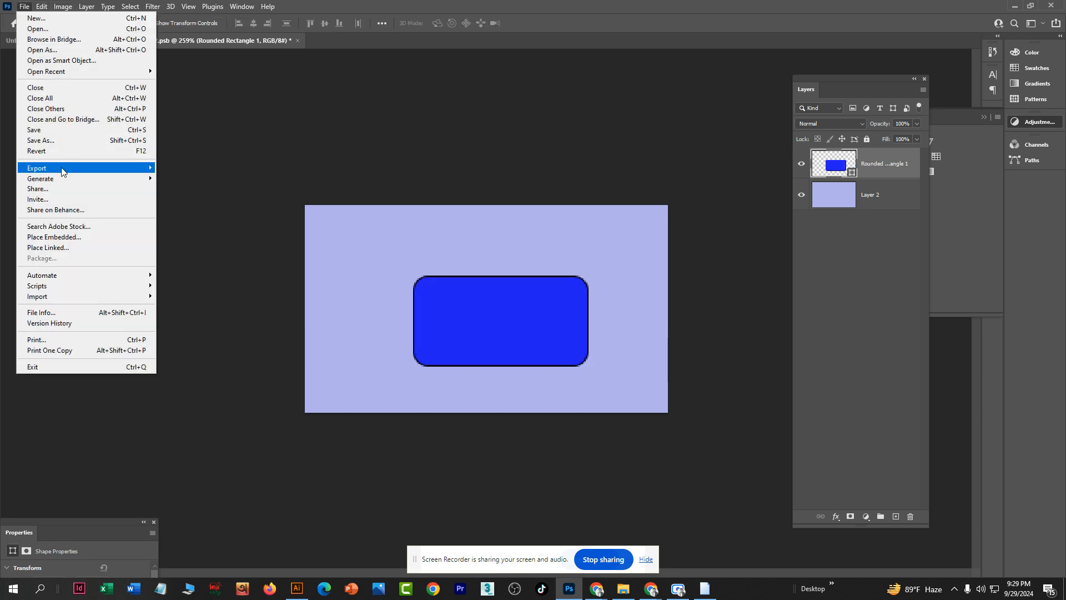
pyautogui.click(25, 129)
pyautogui.moveTo(535, 317); pyautogui.dragTo(510, 306)
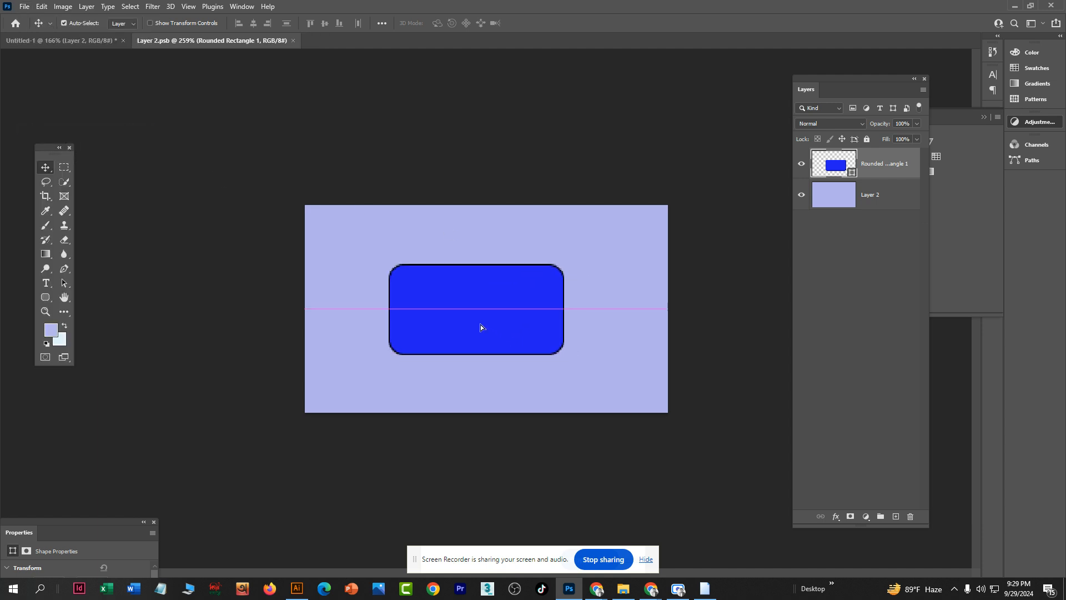
# Step: Return to the mockup document and move the updated card smart object around, reopening its contents once to compare the design
pyautogui.click(74, 40)
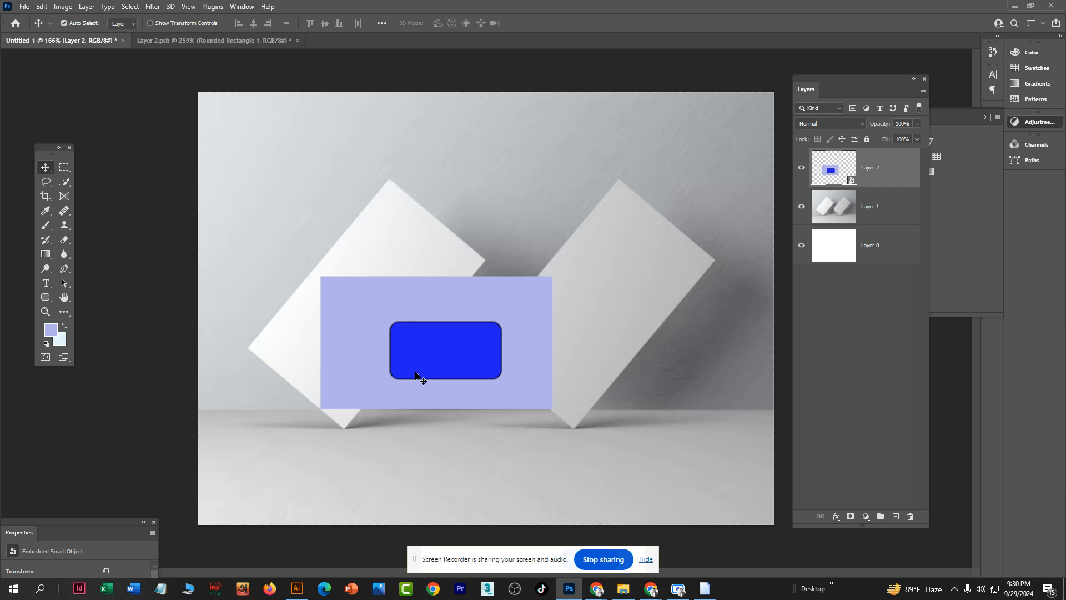
pyautogui.moveTo(443, 339); pyautogui.dragTo(434, 318)
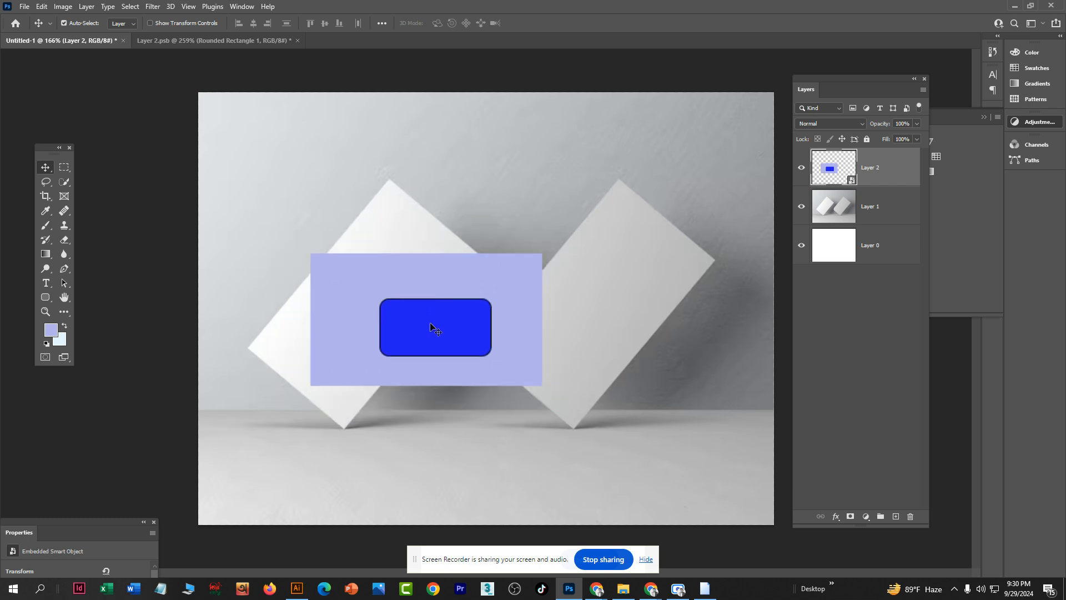
pyautogui.doubleClick(845, 177)
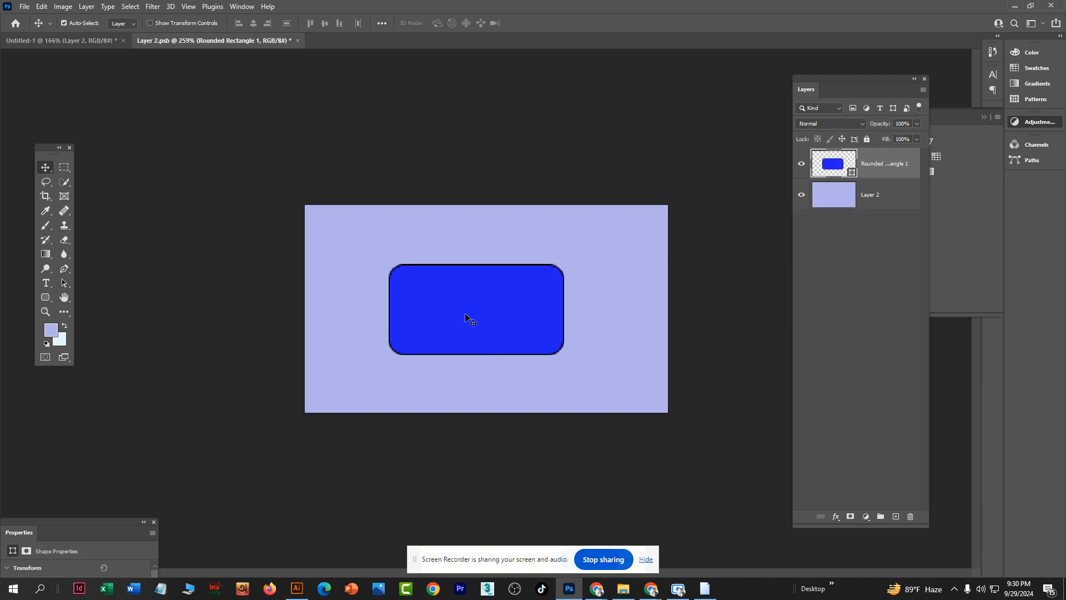
pyautogui.click(98, 42)
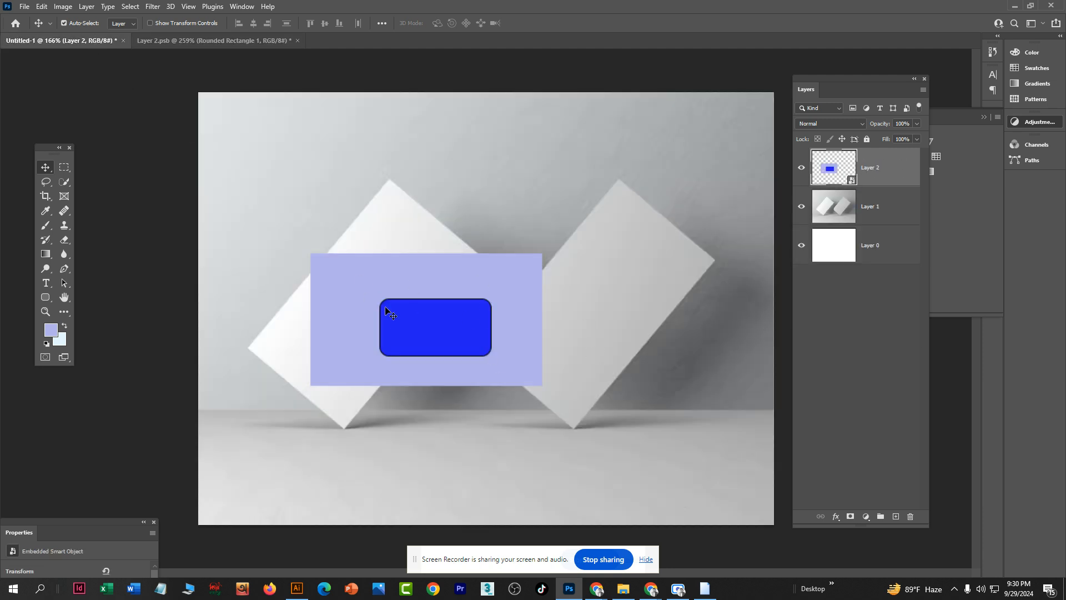
pyautogui.moveTo(427, 346); pyautogui.dragTo(433, 358)
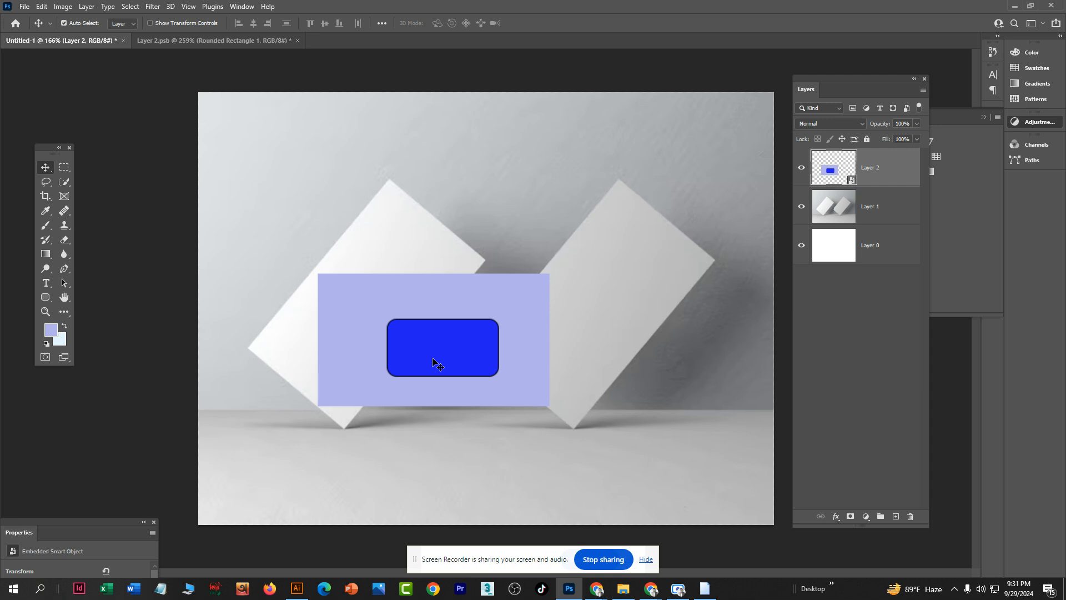
pyautogui.moveTo(433, 362); pyautogui.dragTo(479, 373)
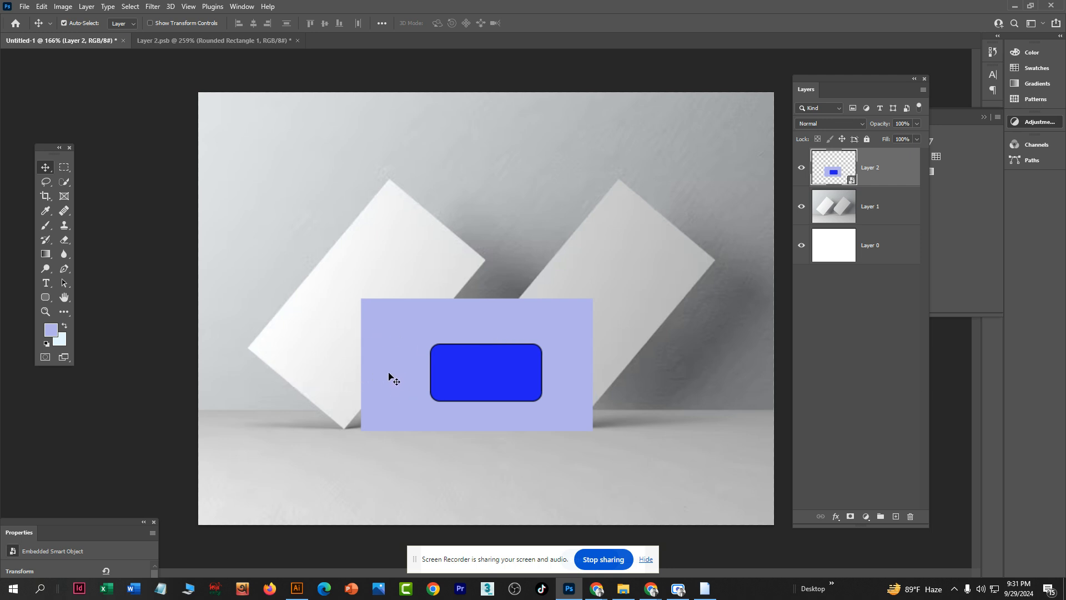
# Step: Close the smart object's contents document without saving its latest shape move, and position the lavender card partly over the white card
pyautogui.click(214, 40)
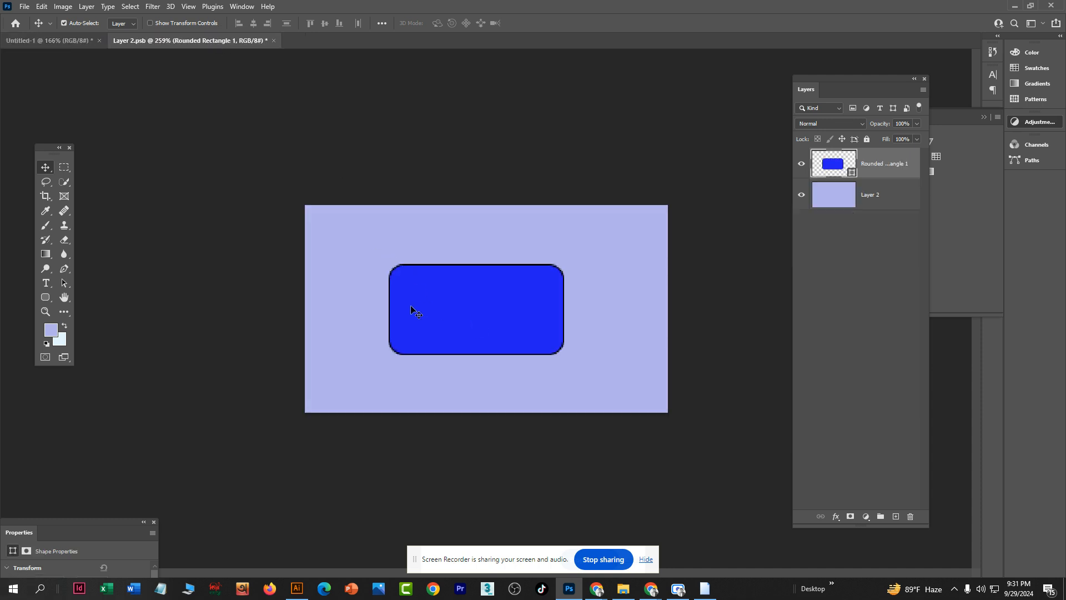
pyautogui.click(76, 38)
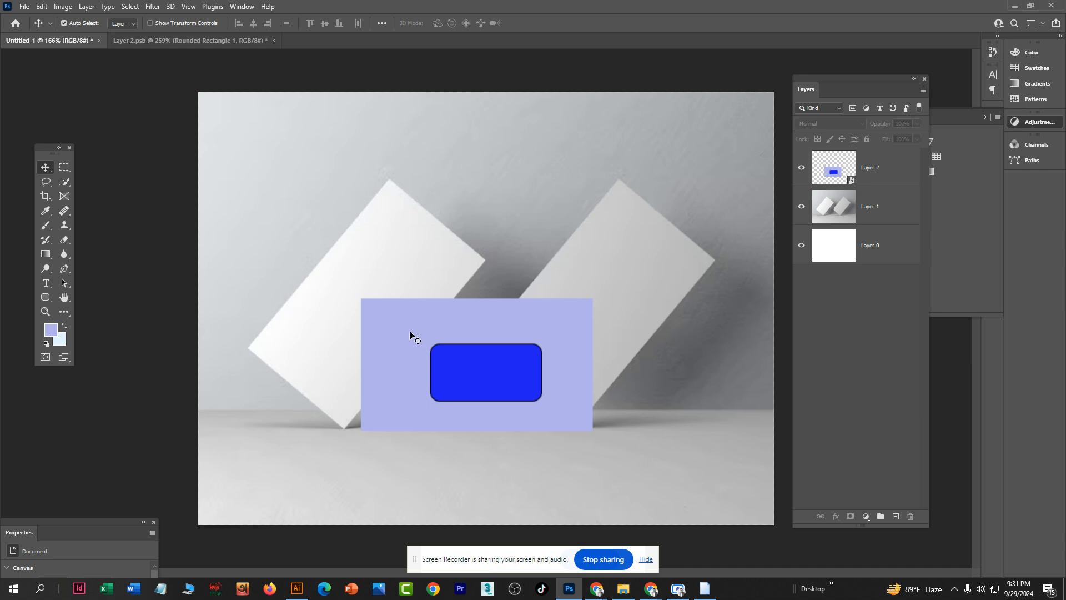
pyautogui.moveTo(476, 346); pyautogui.dragTo(418, 316)
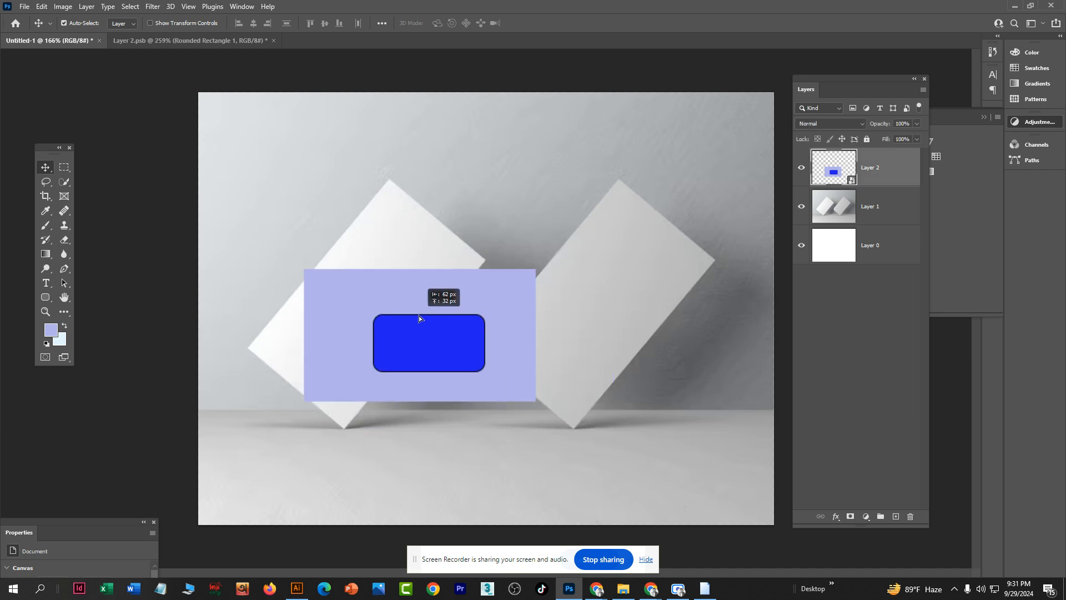
pyautogui.hotkey('ctrl', 't')
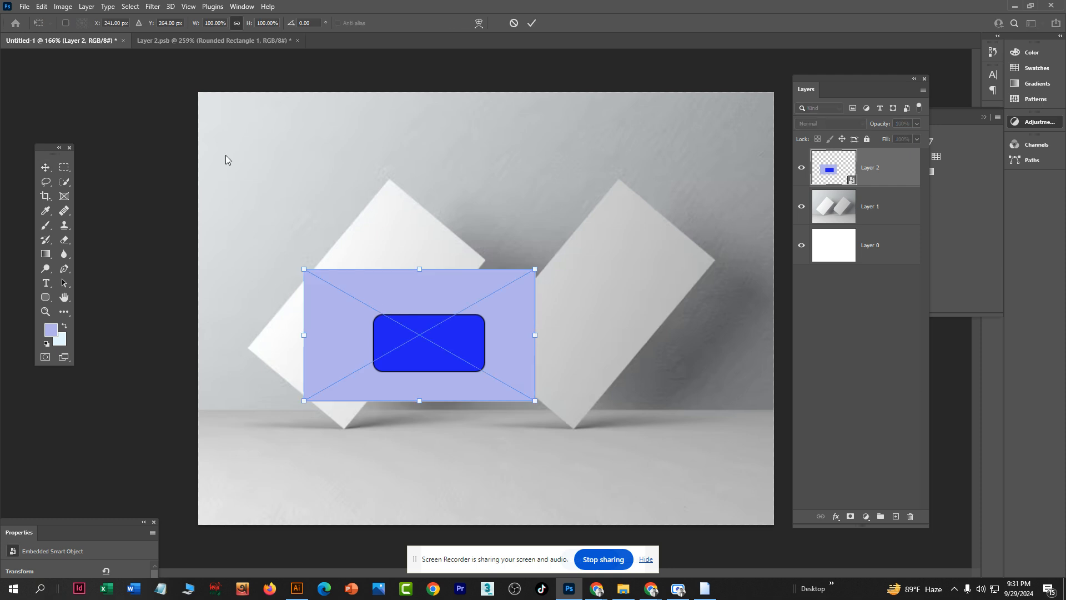
pyautogui.click(298, 41)
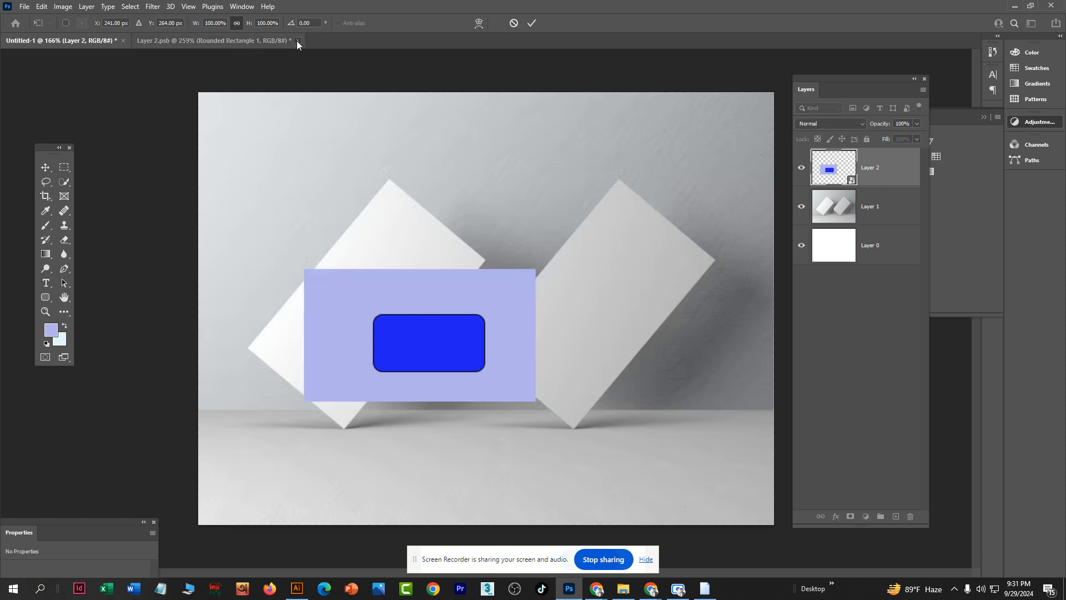
pyautogui.click(532, 218)
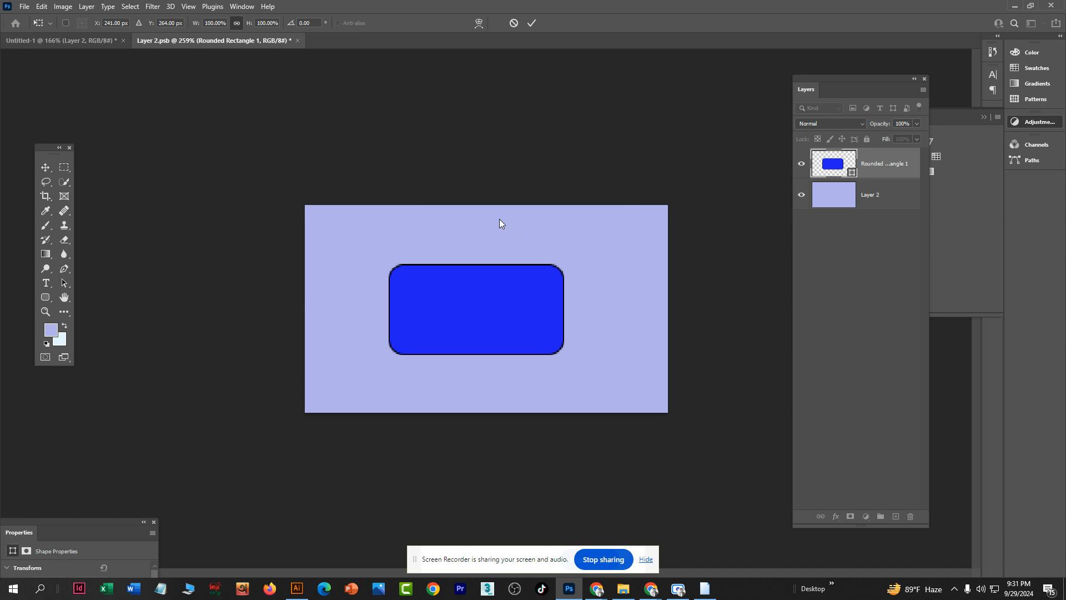
pyautogui.moveTo(506, 332); pyautogui.dragTo(489, 332)
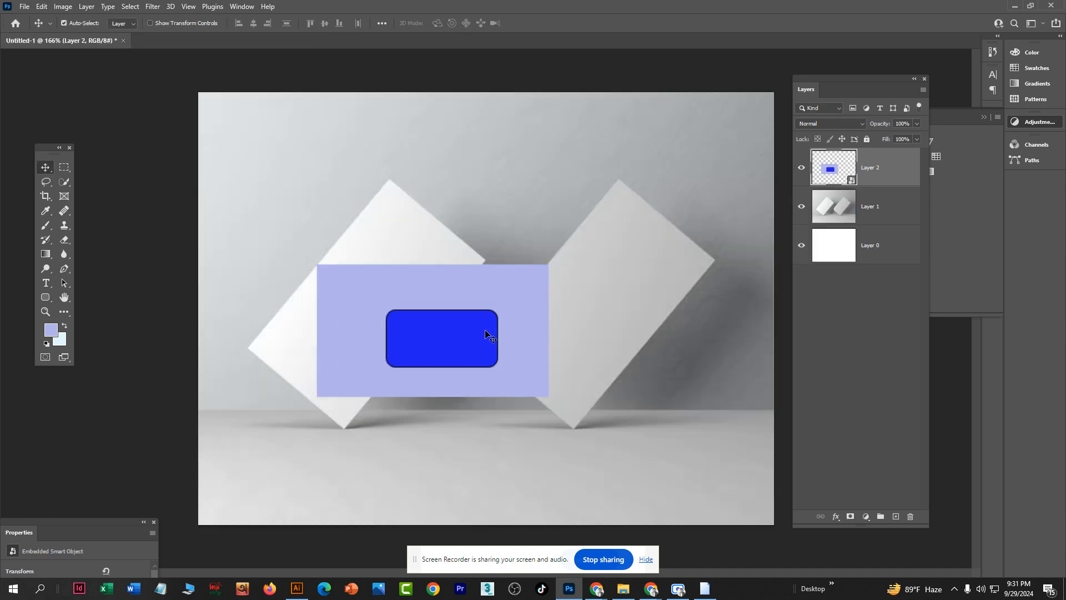
# Step: Rotate the lavender card about -49.65° and scale it to about 95.77% × 97.85% so its edges match the white card
pyautogui.hotkey('ctrl', 't')
pyautogui.moveTo(555, 297); pyautogui.dragTo(474, 210)
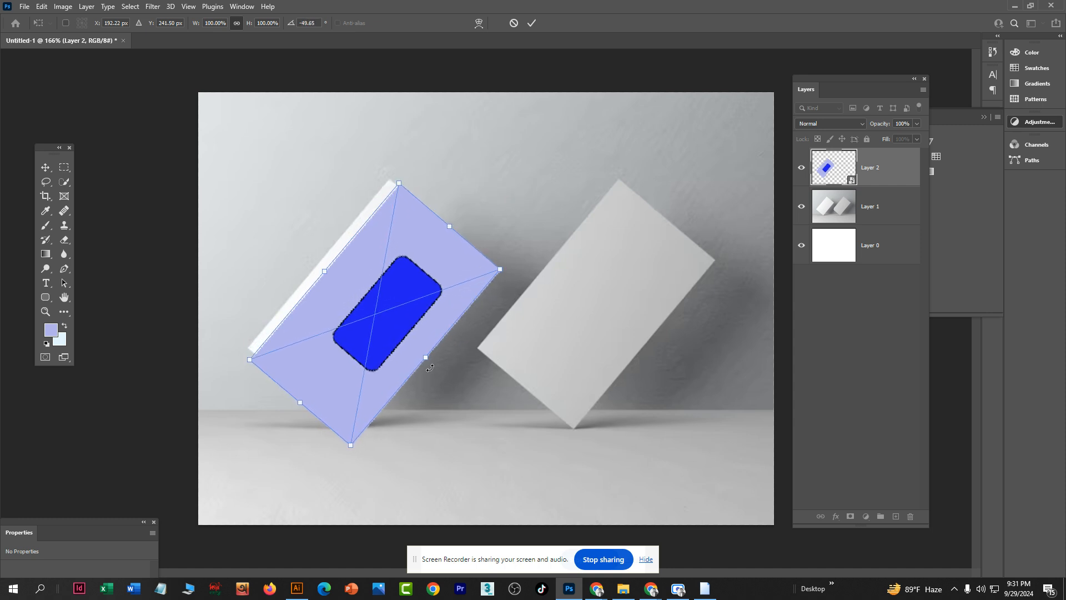
pyautogui.moveTo(425, 357)
pyautogui.mouseDown()
pyautogui.moveTo(418, 334)
pyautogui.moveTo(416, 347)
pyautogui.mouseUp()
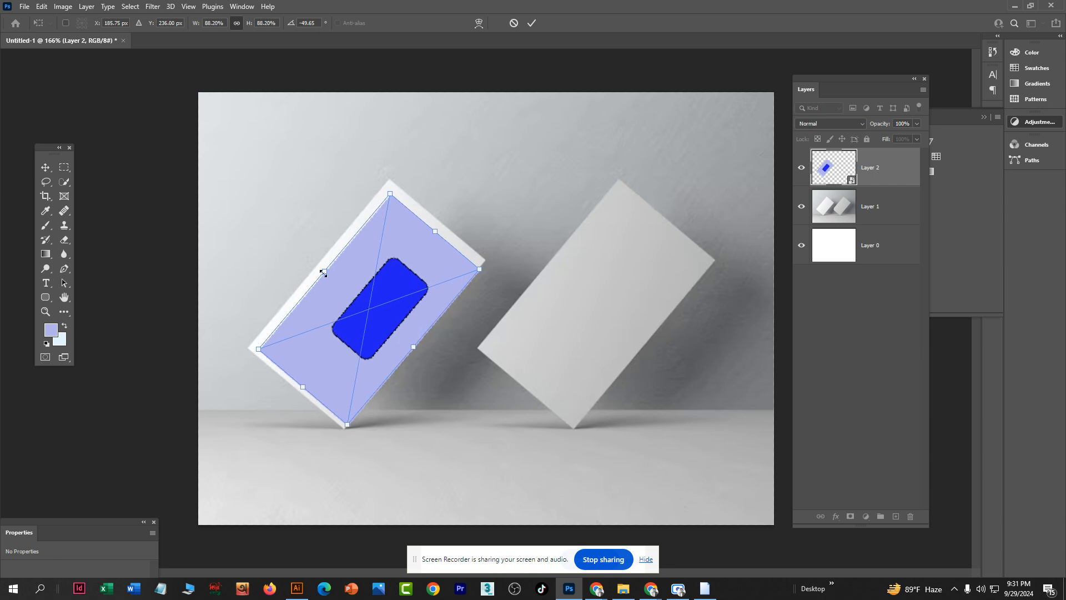
pyautogui.moveTo(324, 271); pyautogui.dragTo(317, 264)
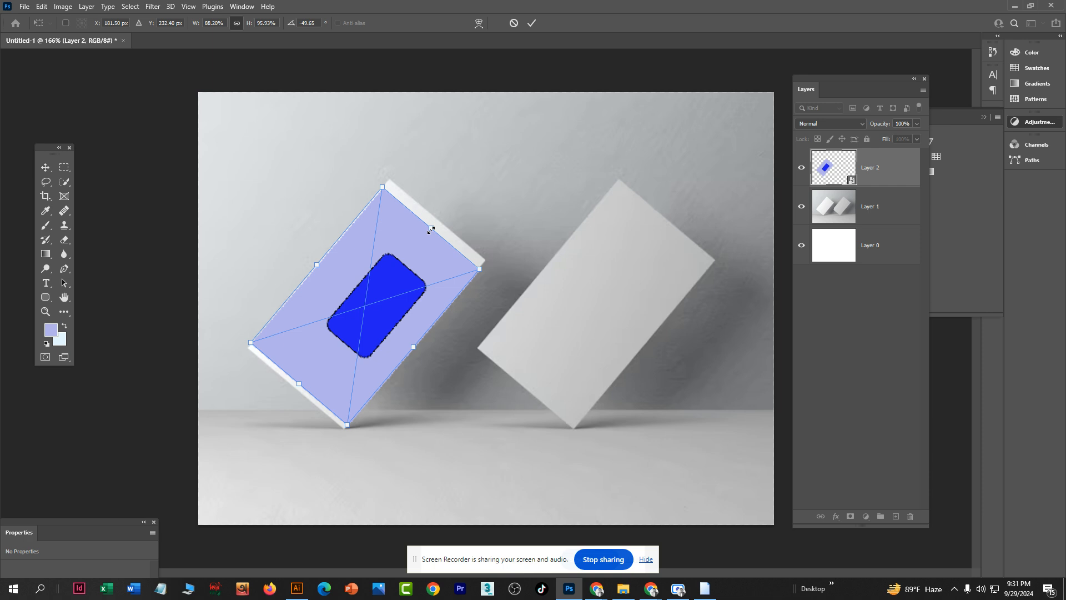
pyautogui.moveTo(431, 228); pyautogui.dragTo(439, 221)
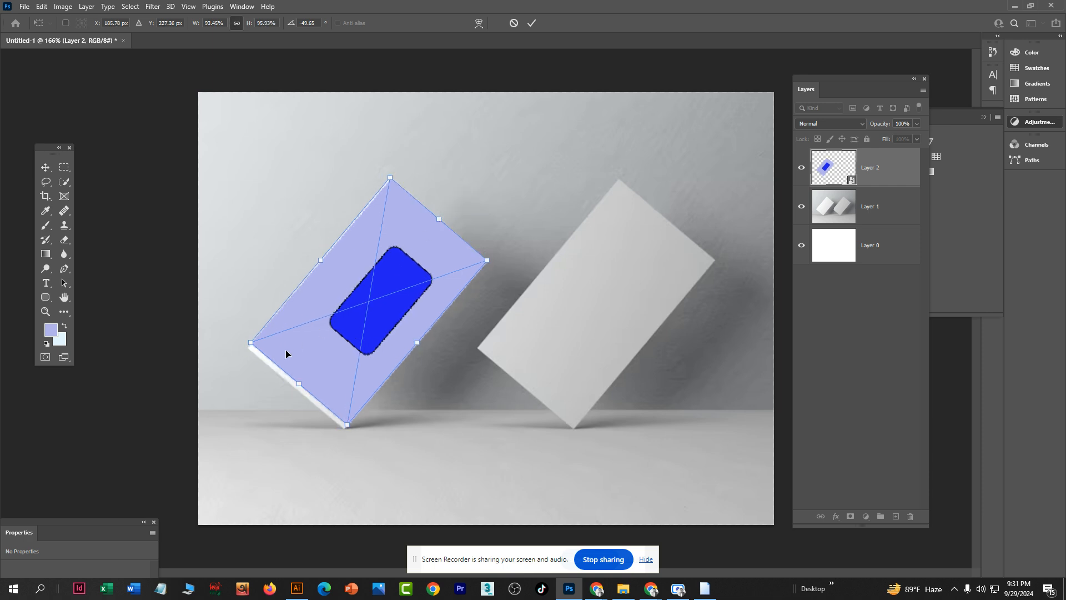
pyautogui.moveTo(298, 384); pyautogui.dragTo(296, 390)
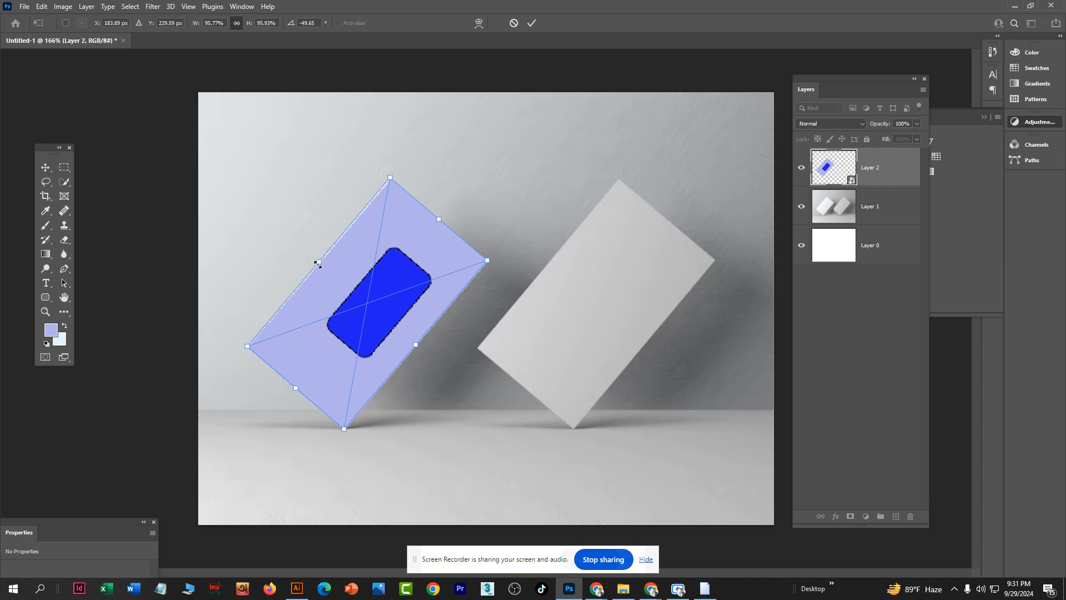
pyautogui.moveTo(318, 261); pyautogui.dragTo(317, 260)
pyautogui.press('Return')
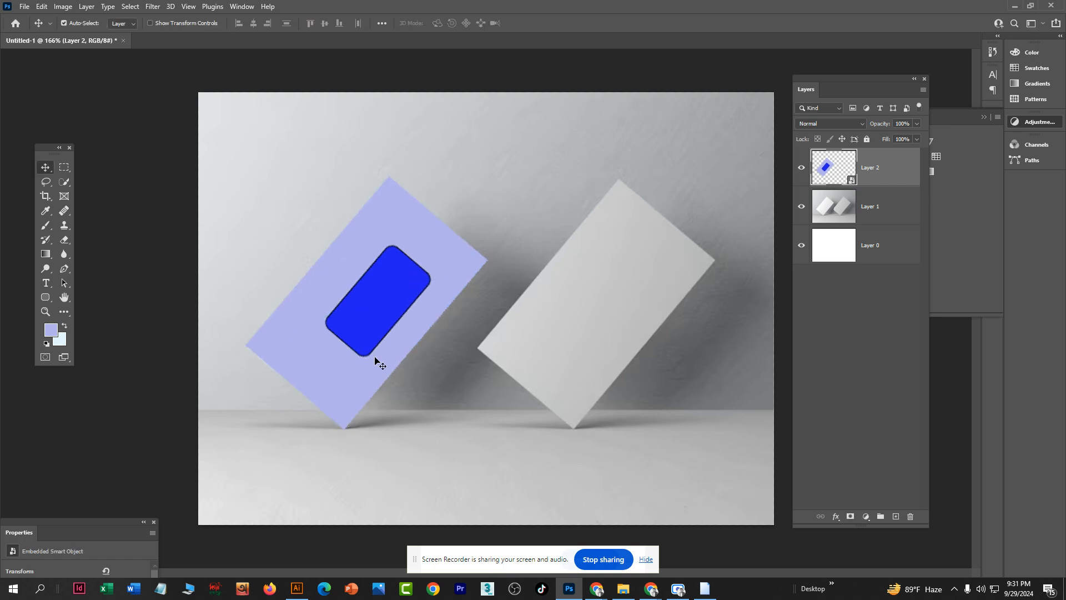
# Step: Warp the lavender card slightly along its lower-right long edge to follow the white card's edge, and apply the transform
pyautogui.press('ctrl')
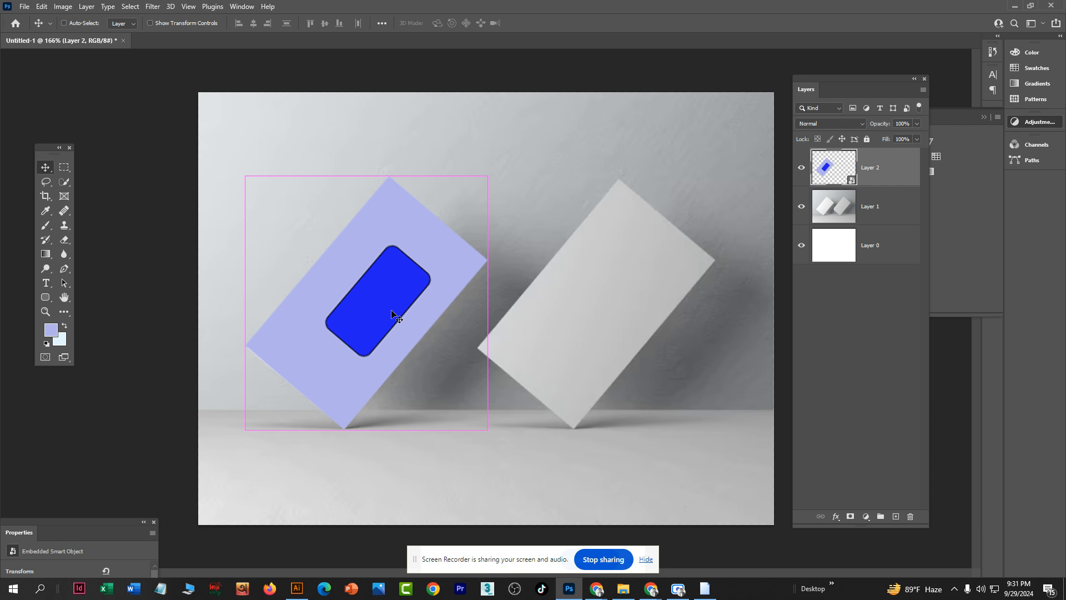
pyautogui.press('t')
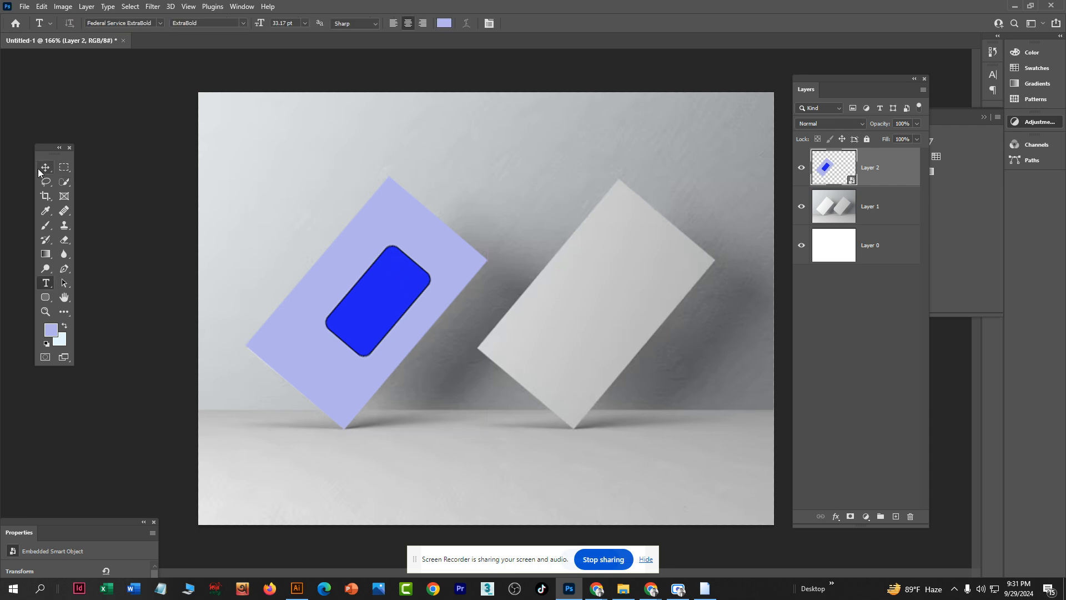
pyautogui.hotkey('ctrl', 't')
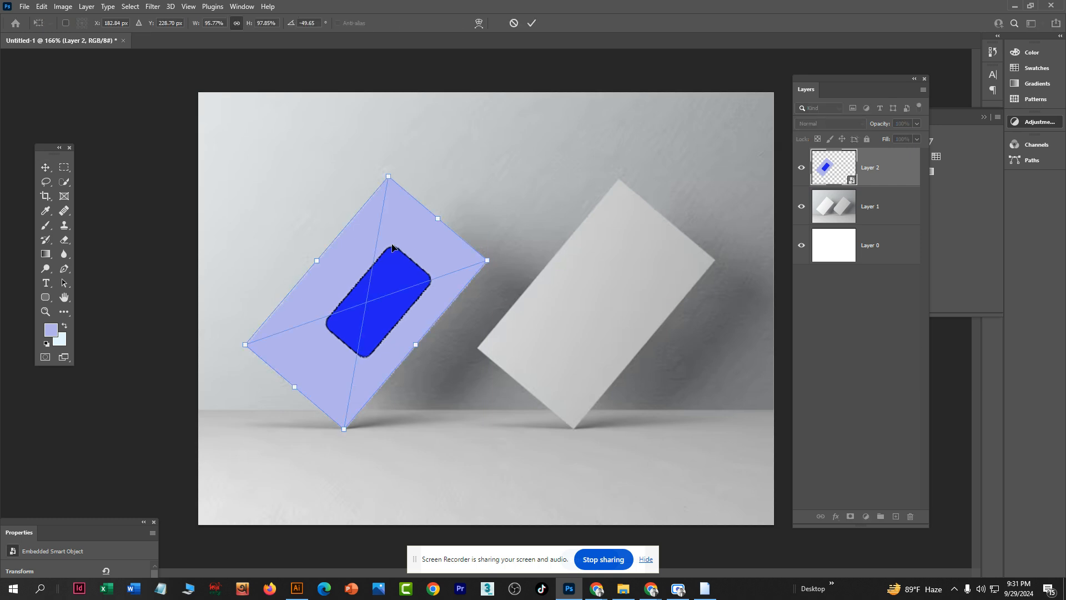
pyautogui.rightClick(392, 247)
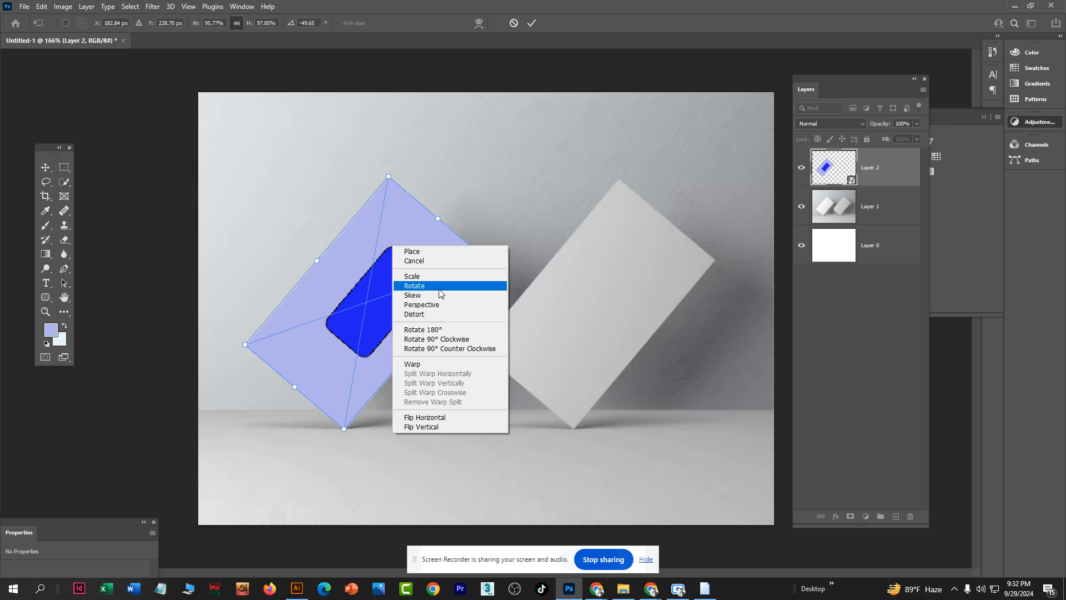
pyautogui.click(425, 364)
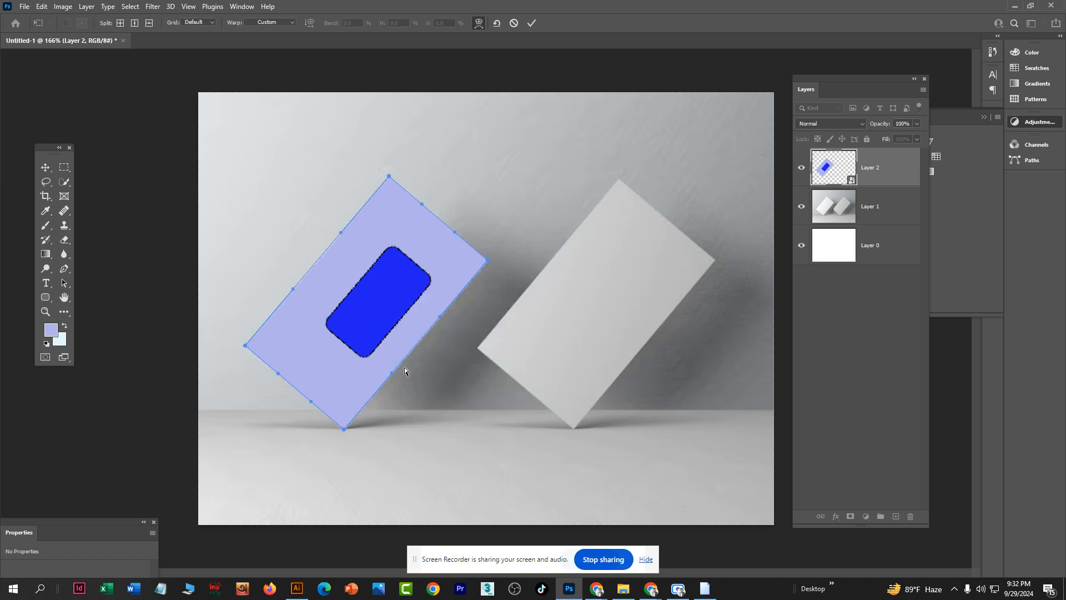
pyautogui.moveTo(391, 369); pyautogui.dragTo(388, 374)
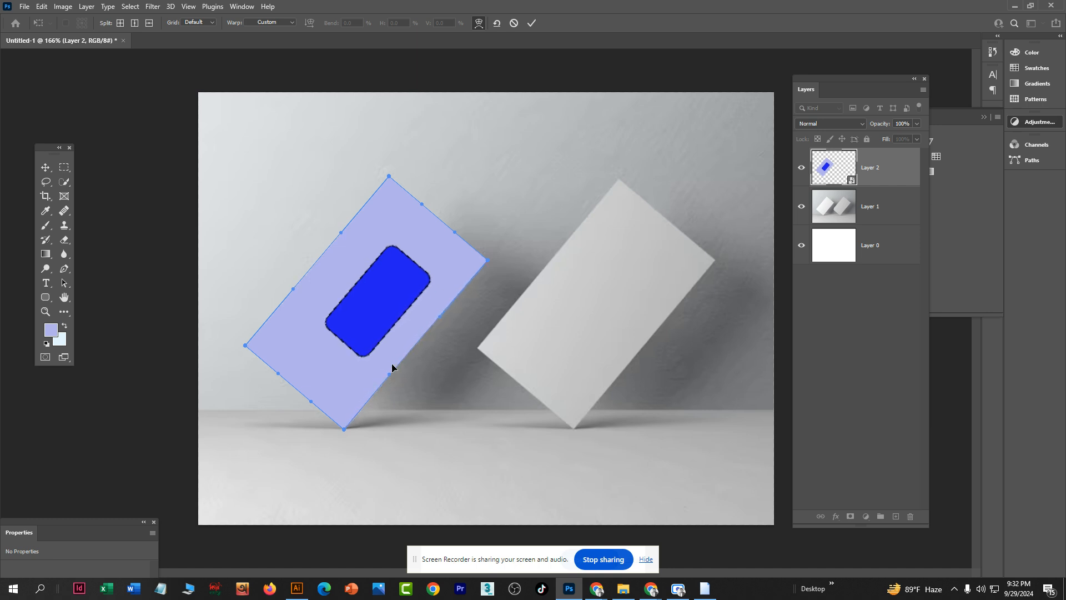
pyautogui.scroll(5, 392, 369)
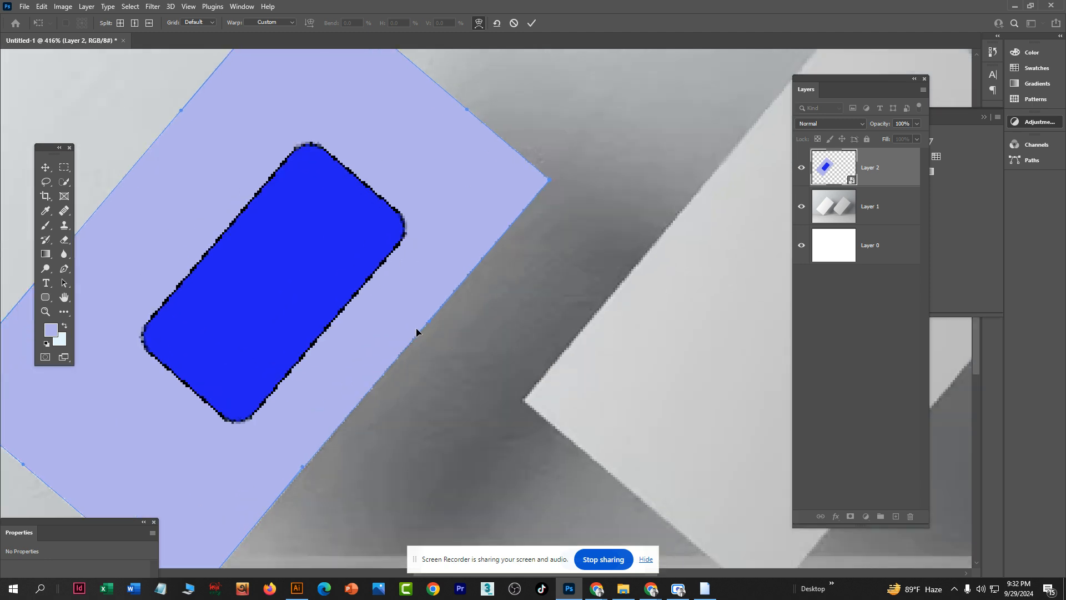
pyautogui.moveTo(430, 325)
pyautogui.mouseDown()
pyautogui.moveTo(417, 317)
pyautogui.moveTo(420, 327)
pyautogui.mouseUp()
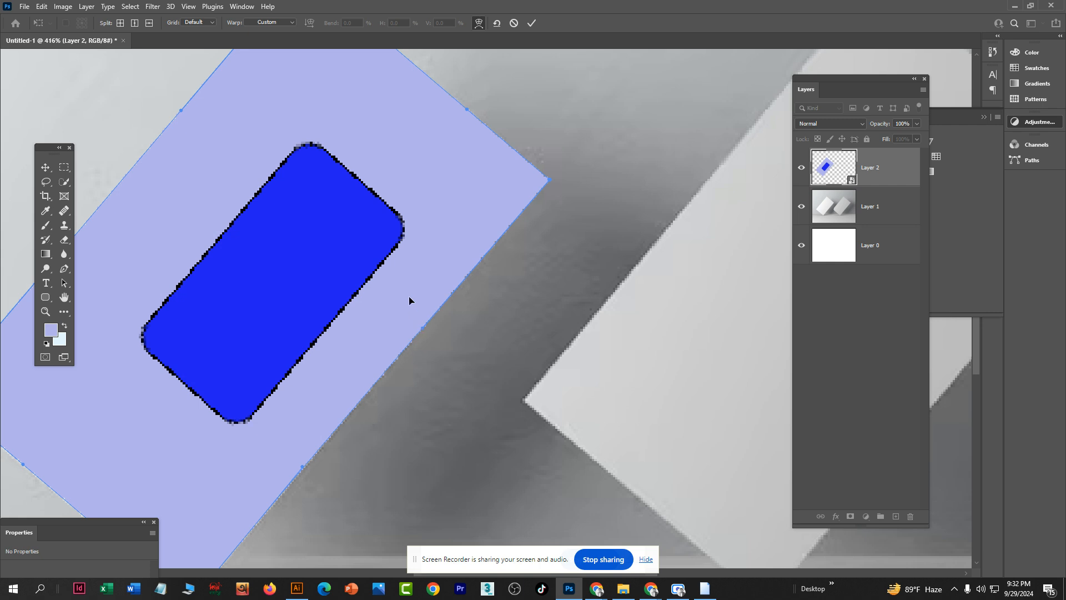
pyautogui.press('Return')
pyautogui.scroll(-6, 411, 303)
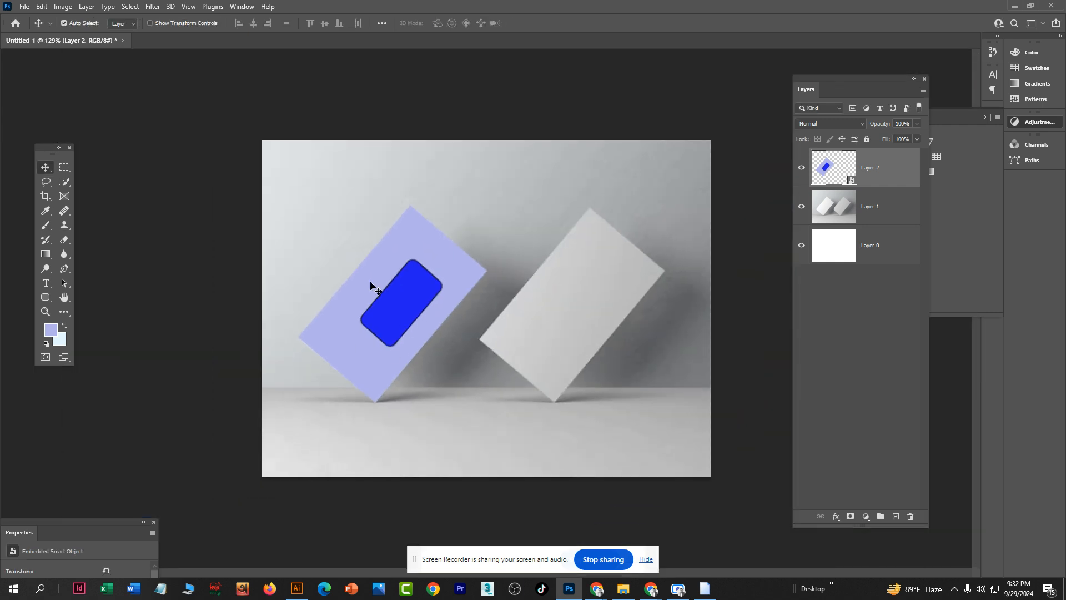
pyautogui.scroll(1, 410, 340)
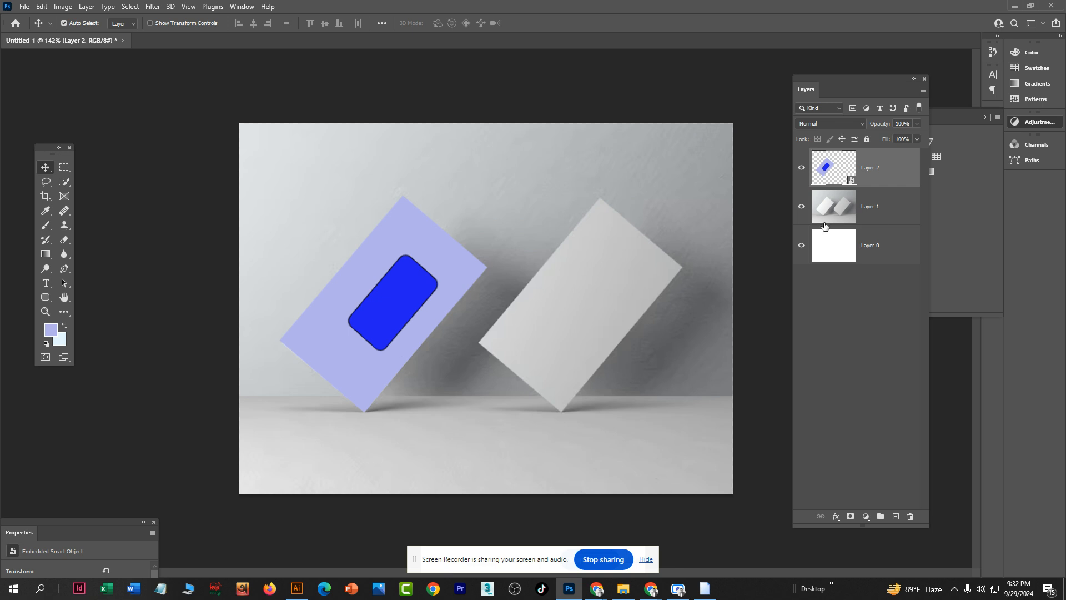
# Step: Open the card smart object's contents and hide both the rounded rectangle and the lavender Layer 2
pyautogui.doubleClick(836, 165)
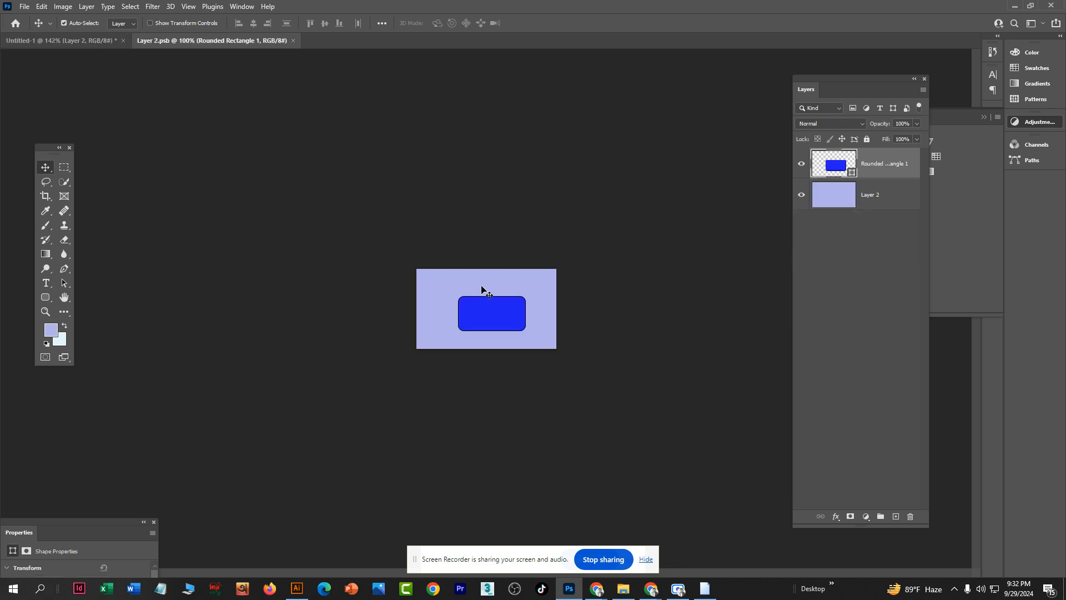
pyautogui.scroll(3, 489, 294)
pyautogui.click(802, 163)
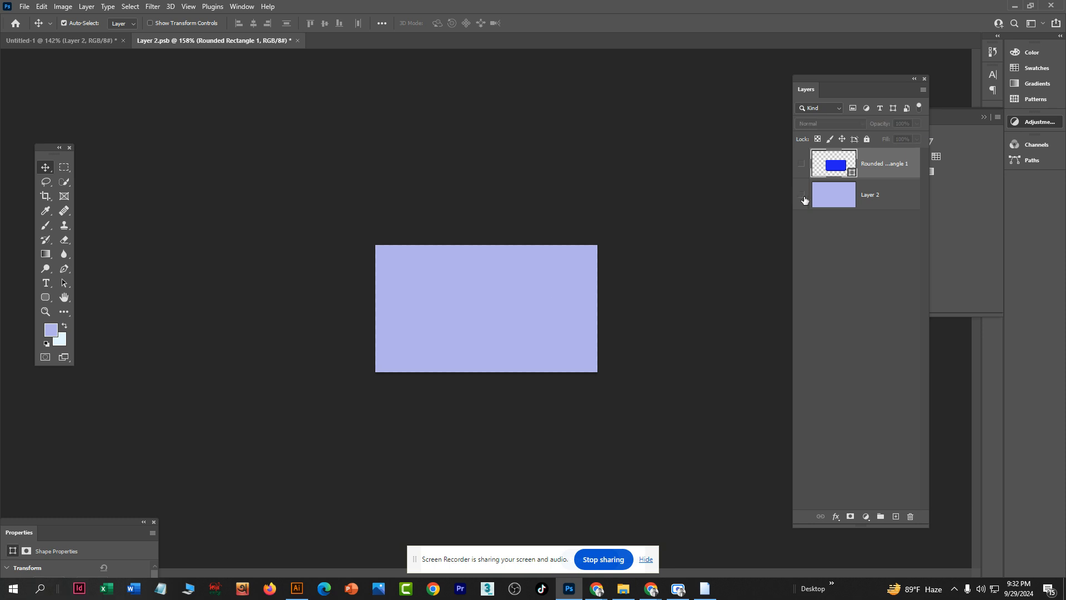
pyautogui.click(801, 194)
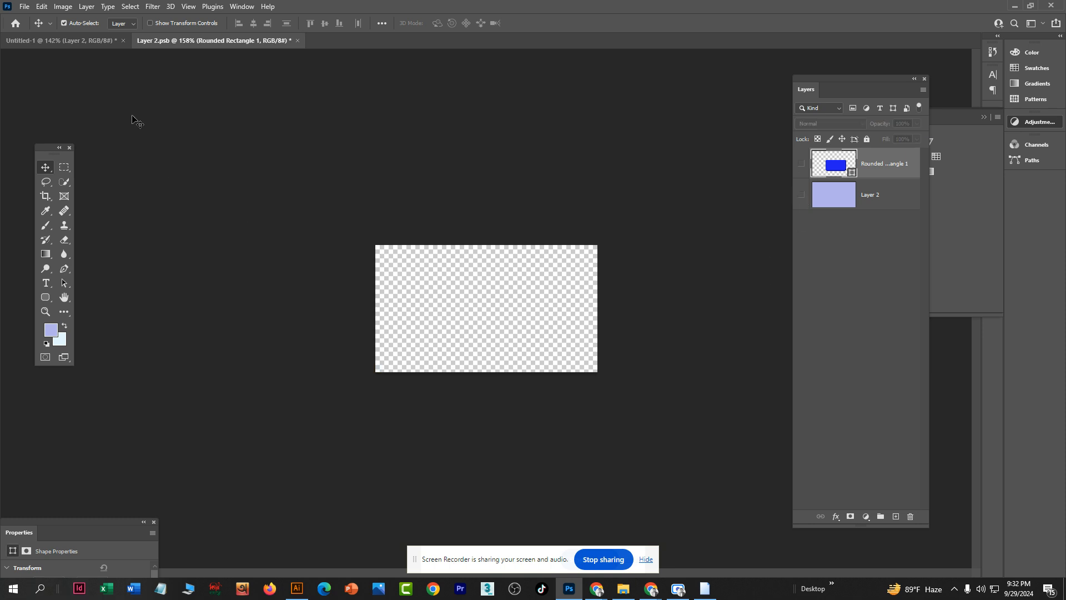
pyautogui.click(88, 41)
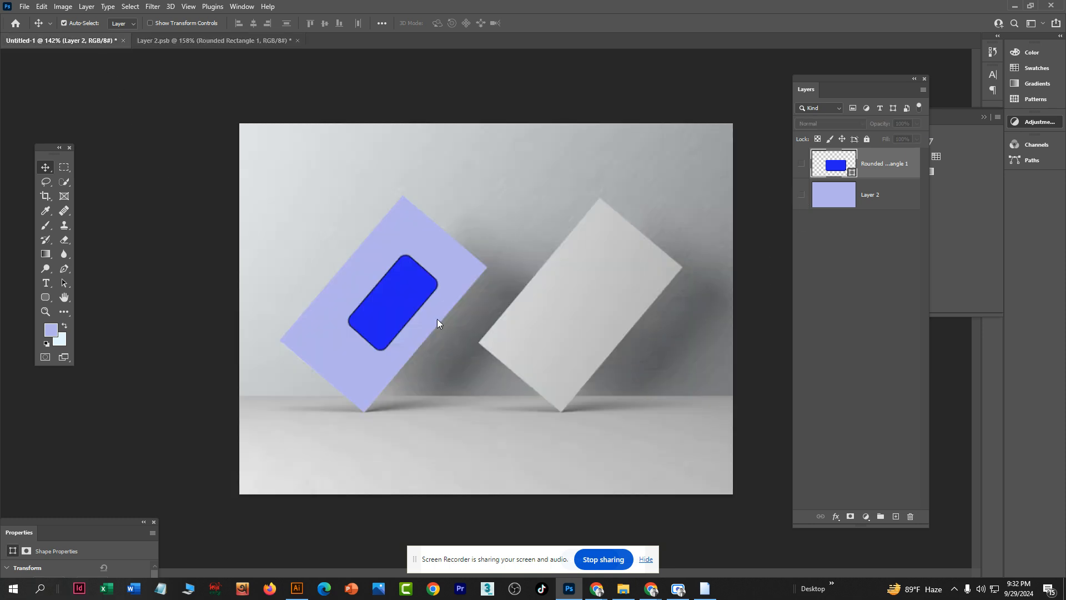
pyautogui.click(255, 43)
# Step: Place "Business Card Design Print ready file -01.jpg" as an embedded image from E:\pgd batch 05\Class 09 ai 7 business card design
pyautogui.click(24, 6)
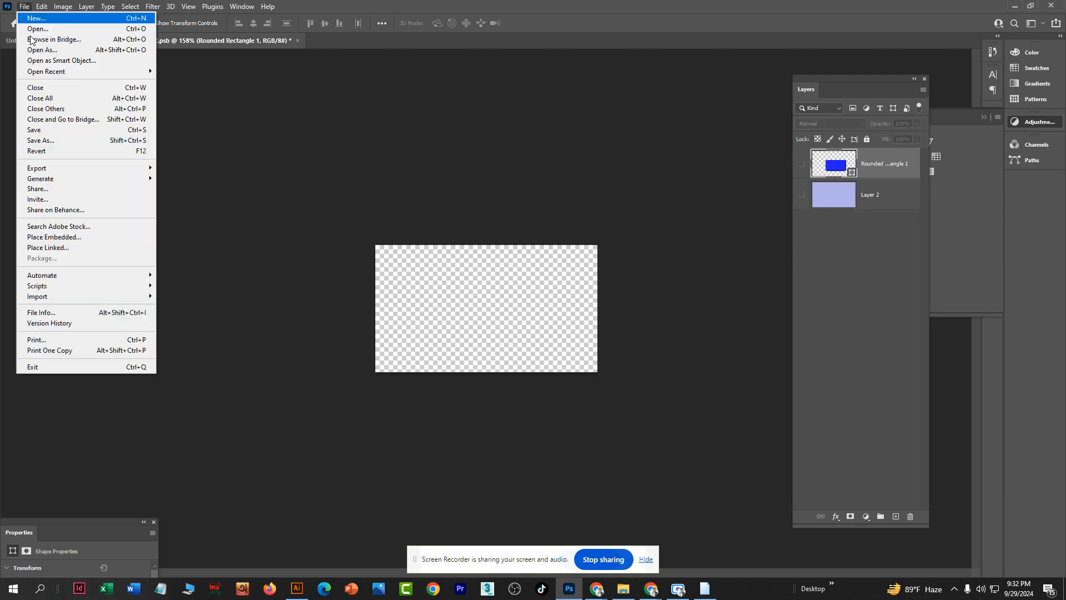
pyautogui.click(83, 238)
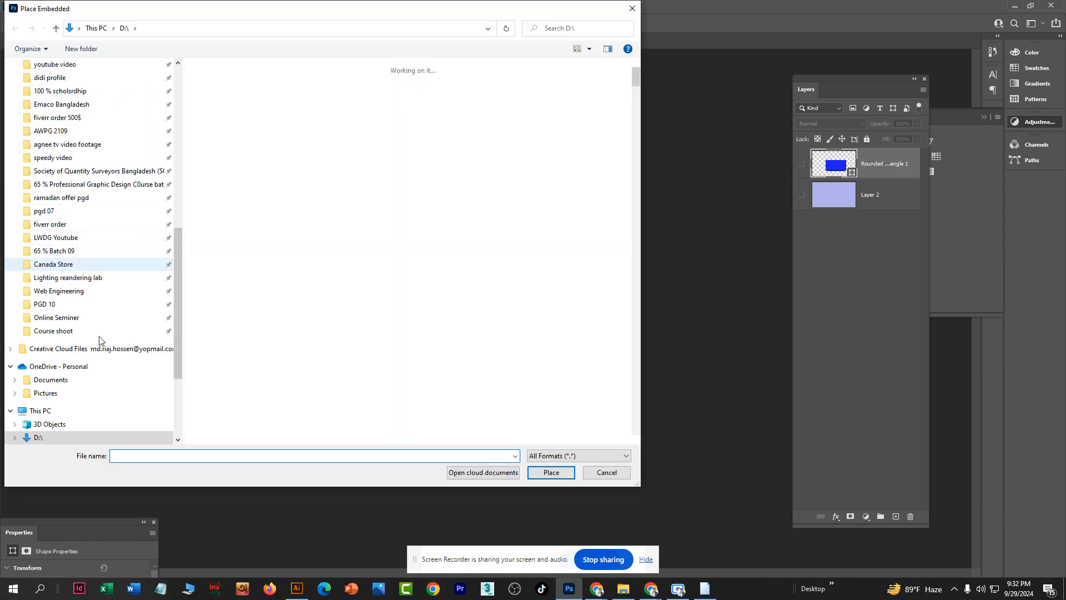
pyautogui.click(46, 305)
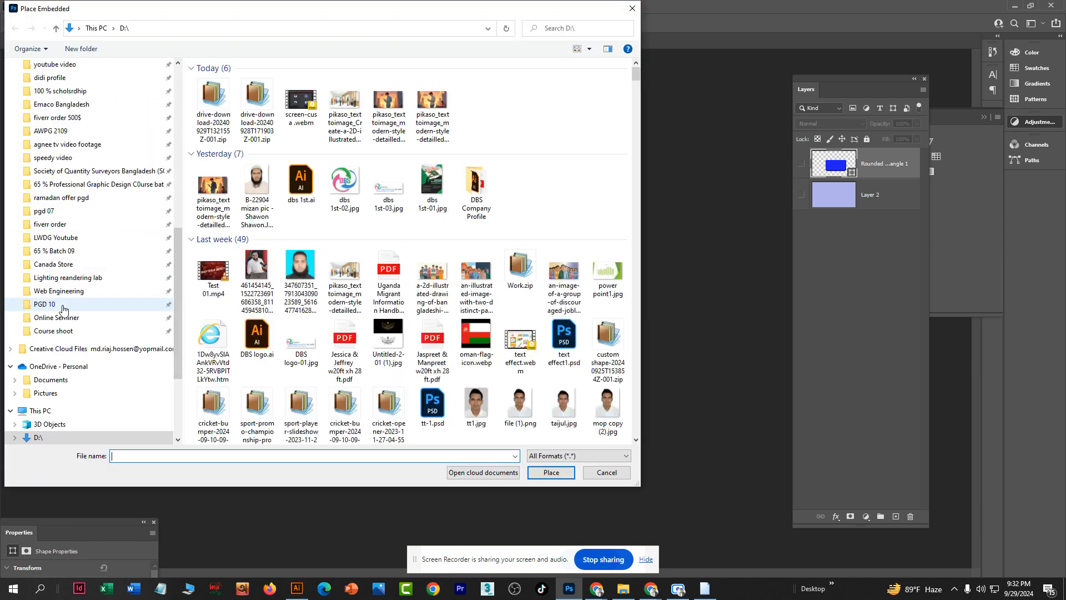
pyautogui.click(205, 29)
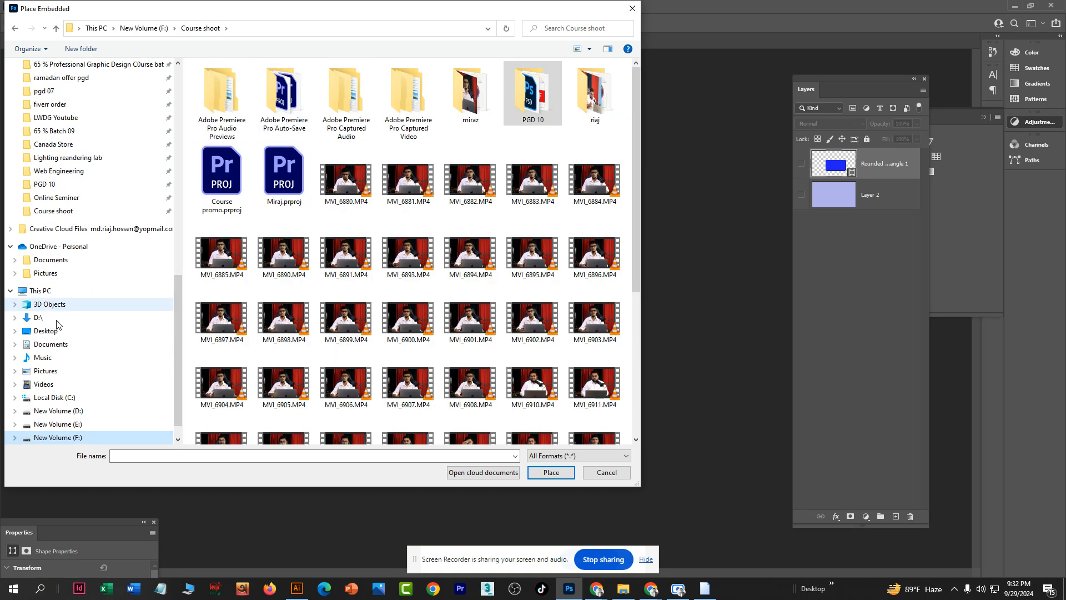
pyautogui.scroll(2, 60, 203)
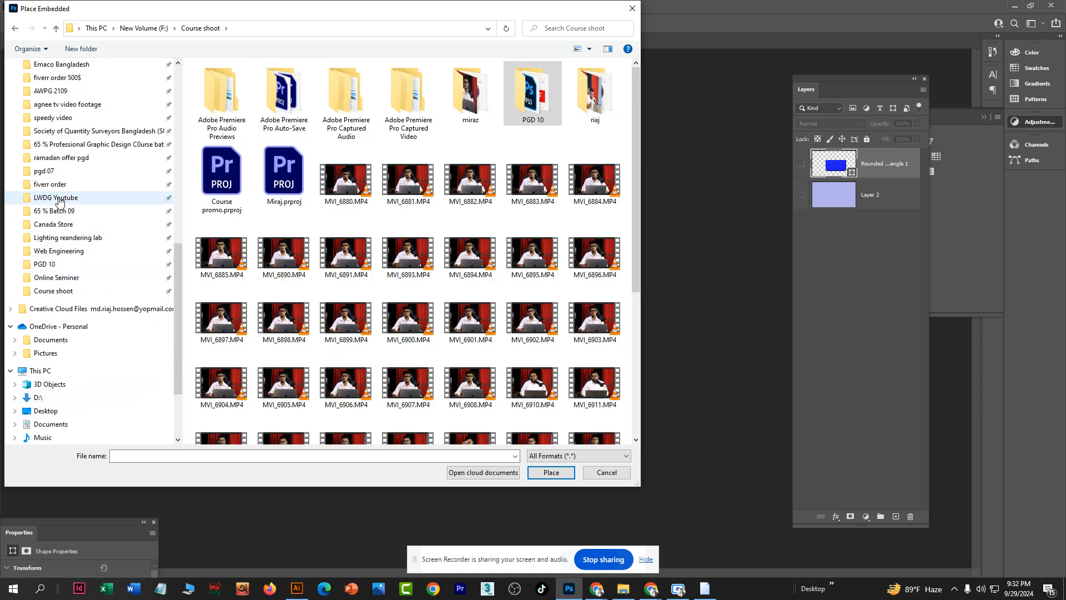
pyautogui.click(64, 94)
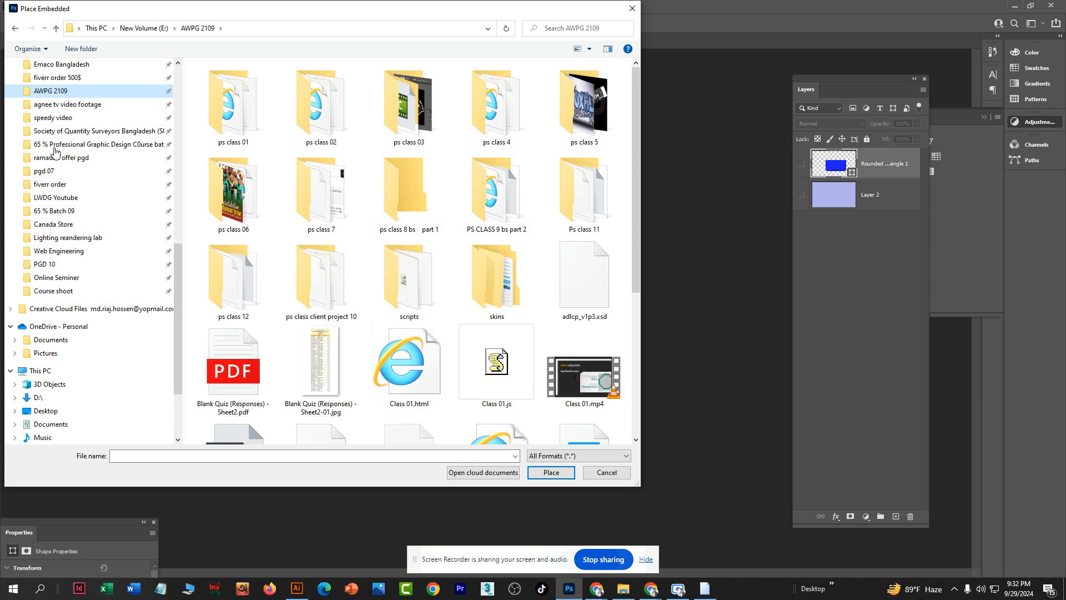
pyautogui.click(151, 31)
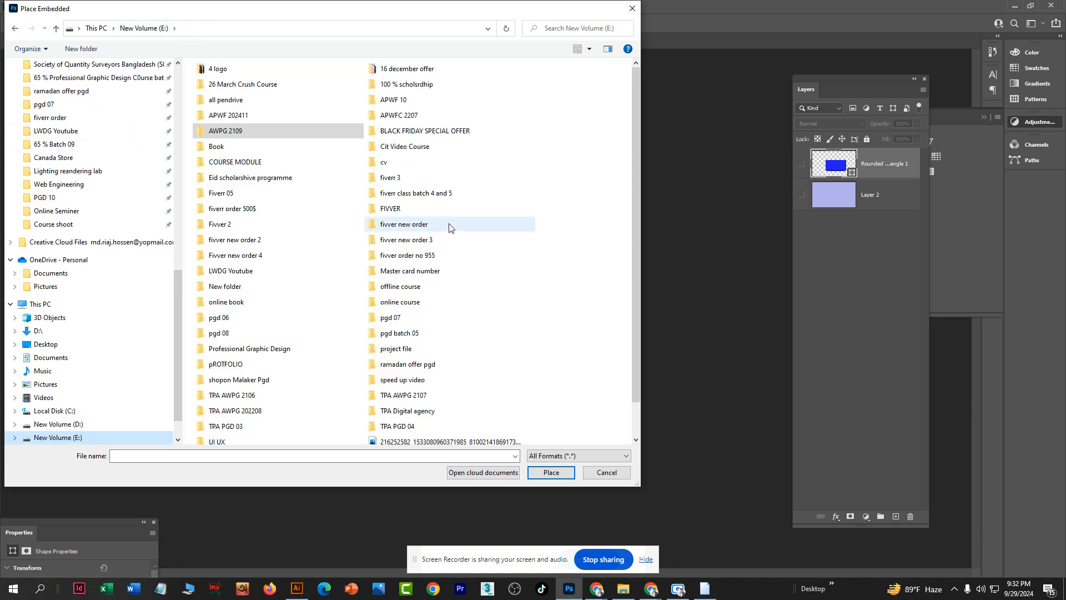
pyautogui.click(408, 333)
pyautogui.doubleClick(408, 333)
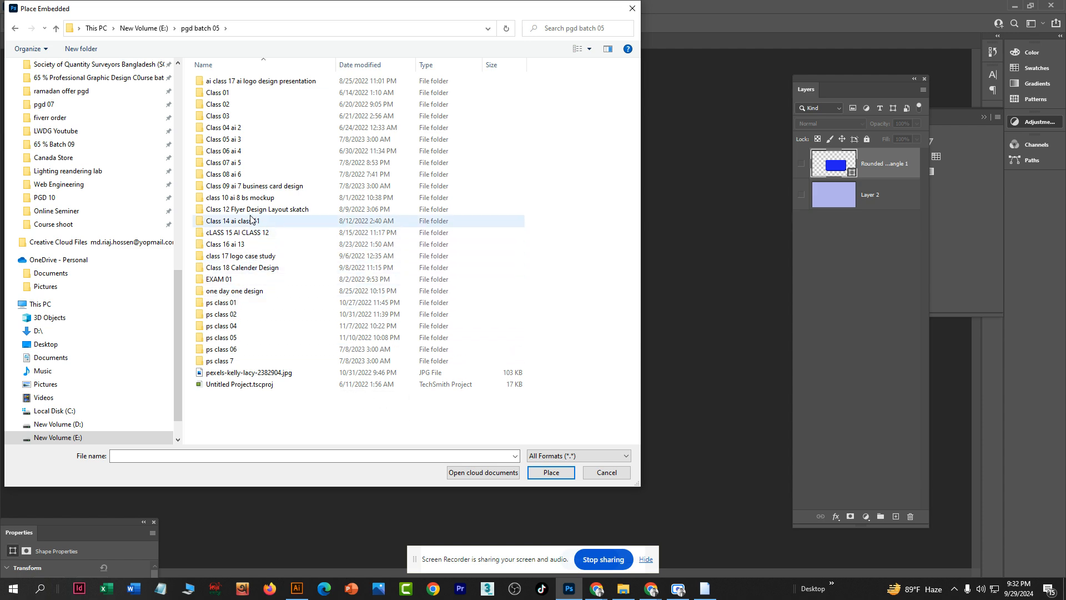
pyautogui.doubleClick(259, 187)
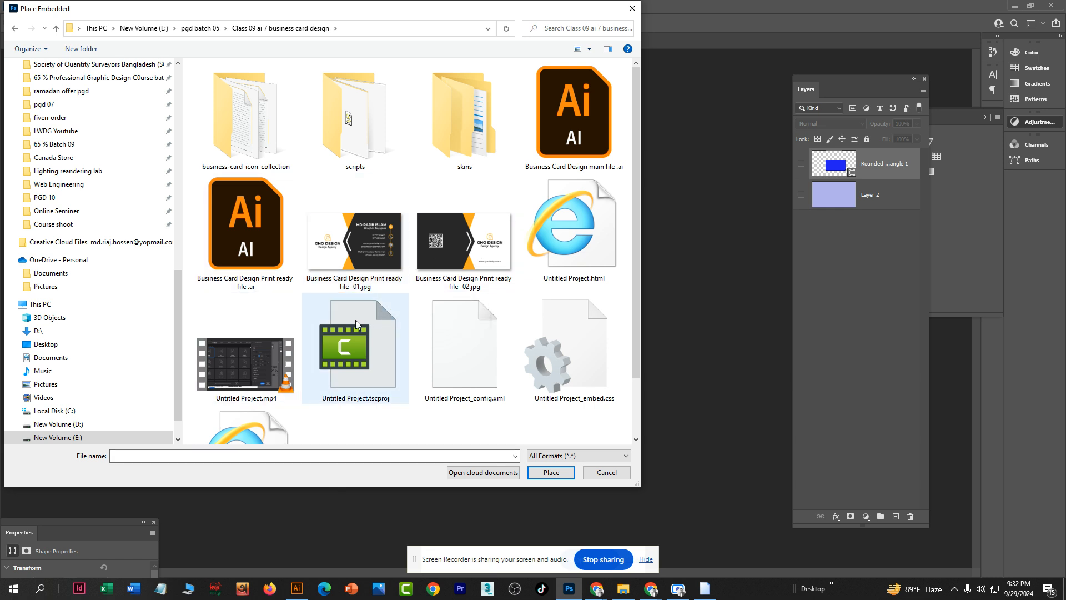
pyautogui.click(359, 259)
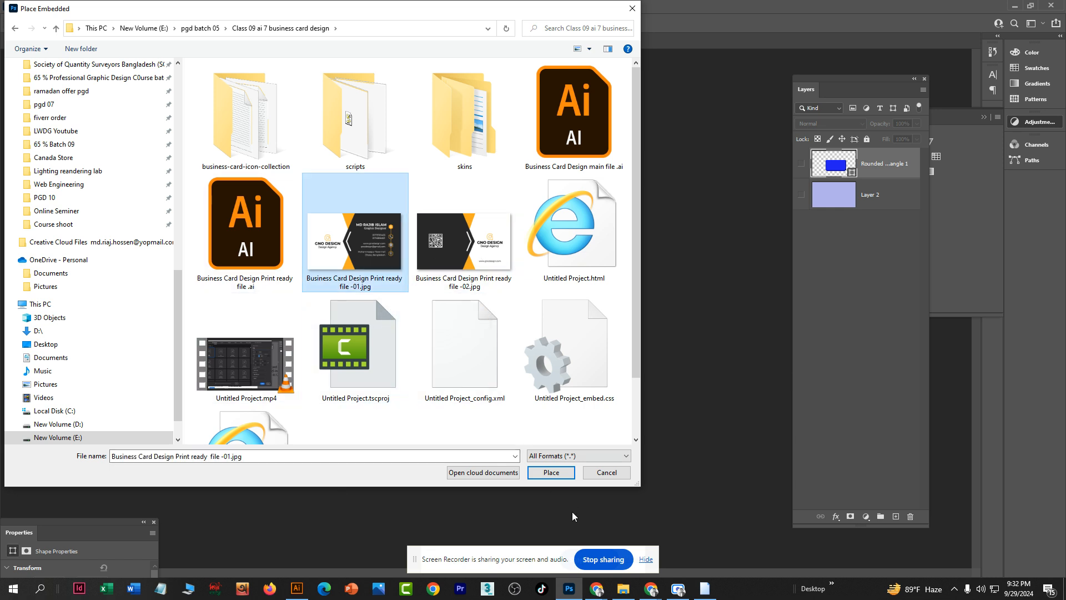
pyautogui.click(551, 473)
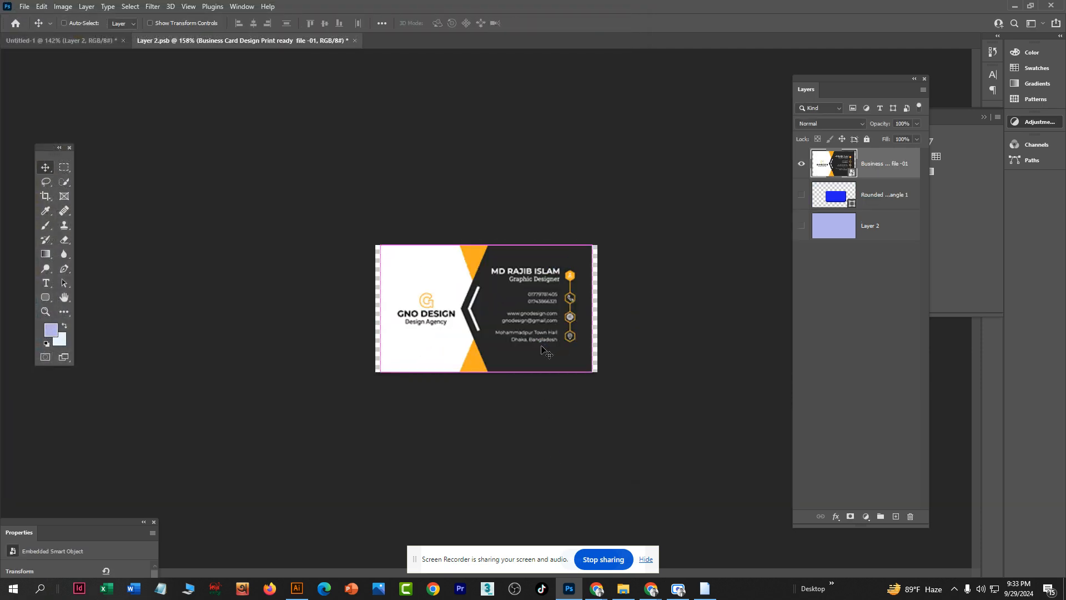
# Step: Enlarge the placed business card design until it covers the whole canvas, and save the smart object's contents
pyautogui.moveTo(592, 311); pyautogui.dragTo(604, 309)
pyautogui.press('Return')
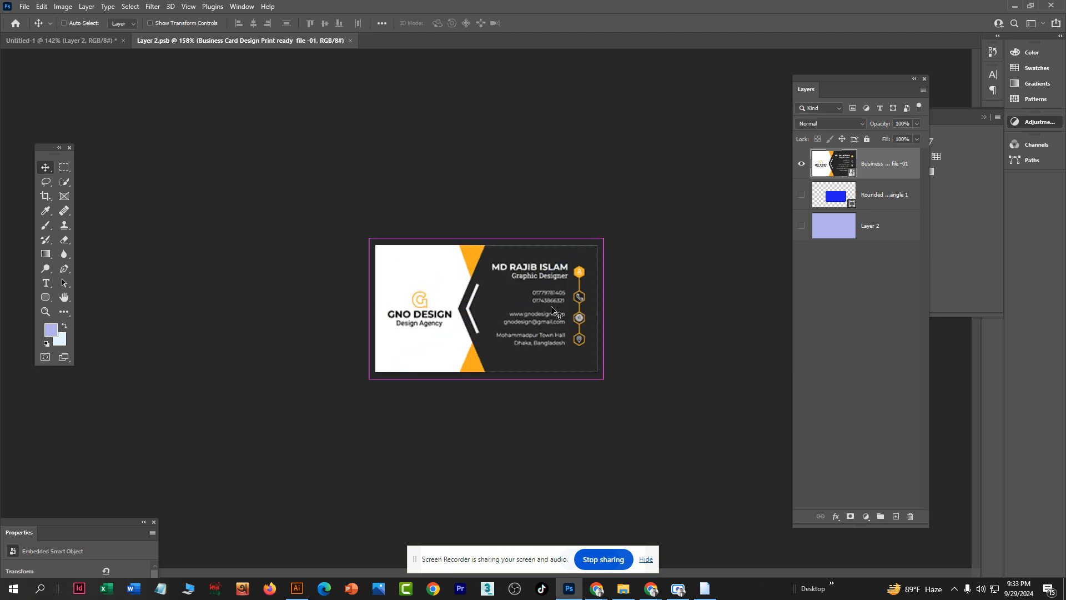
pyautogui.click(23, 7)
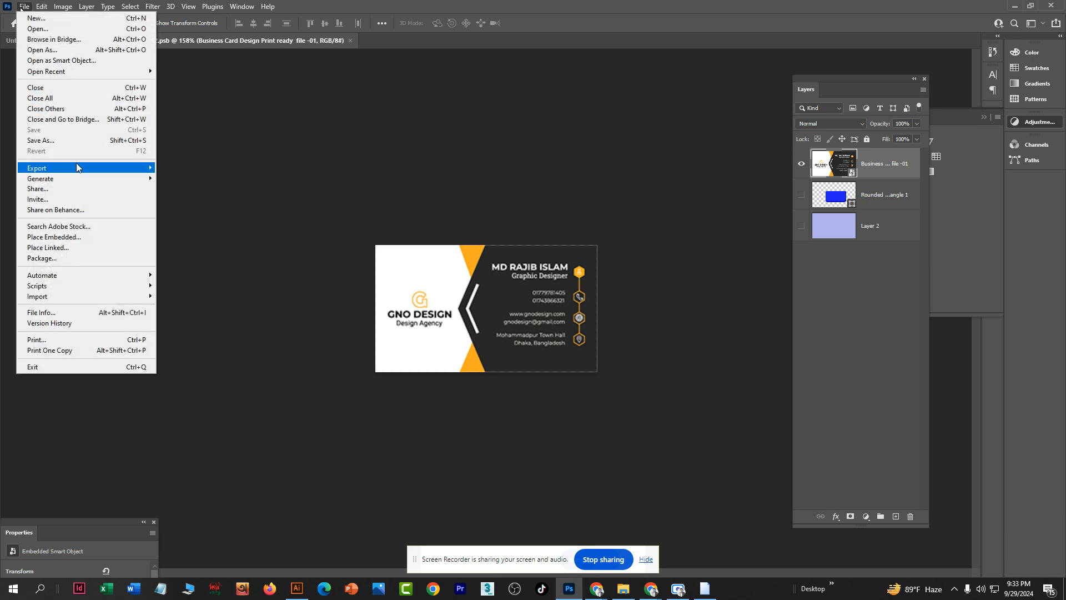
pyautogui.click(305, 117)
# Step: Return to the mockup document and examine the updated card, hiding and reshowing Layer 2 to compare it with the blank card
pyautogui.click(88, 41)
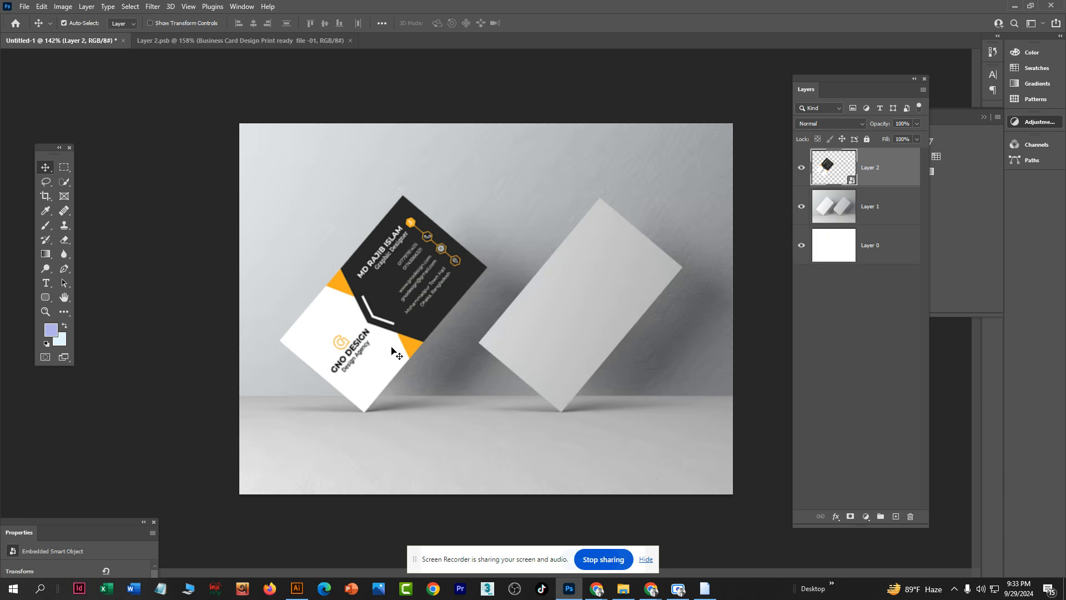
pyautogui.scroll(-3, 394, 328)
pyautogui.scroll(1, 394, 327)
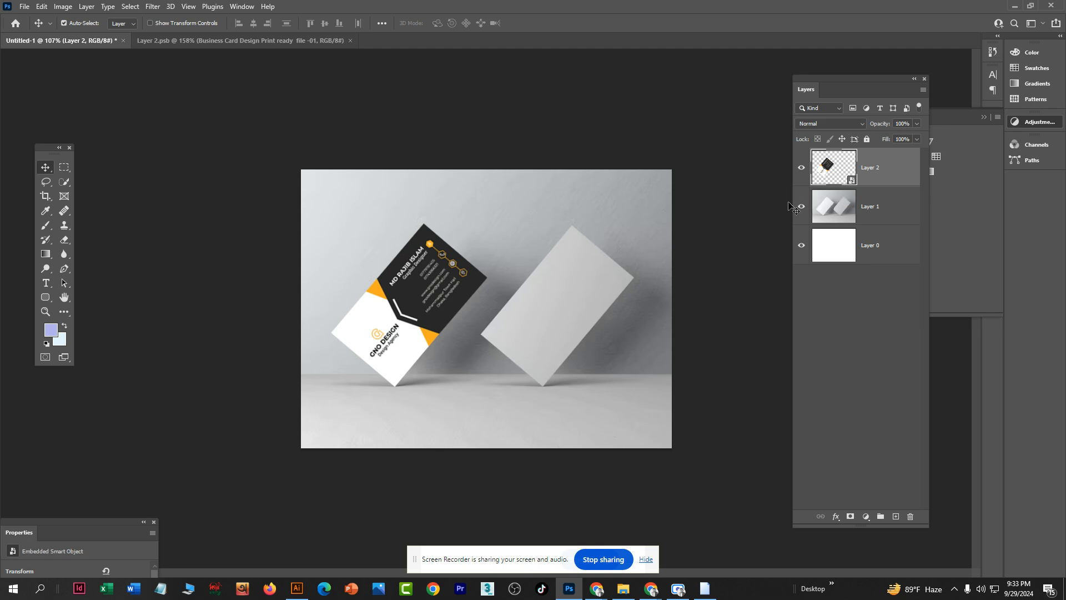
pyautogui.scroll(5, 444, 284)
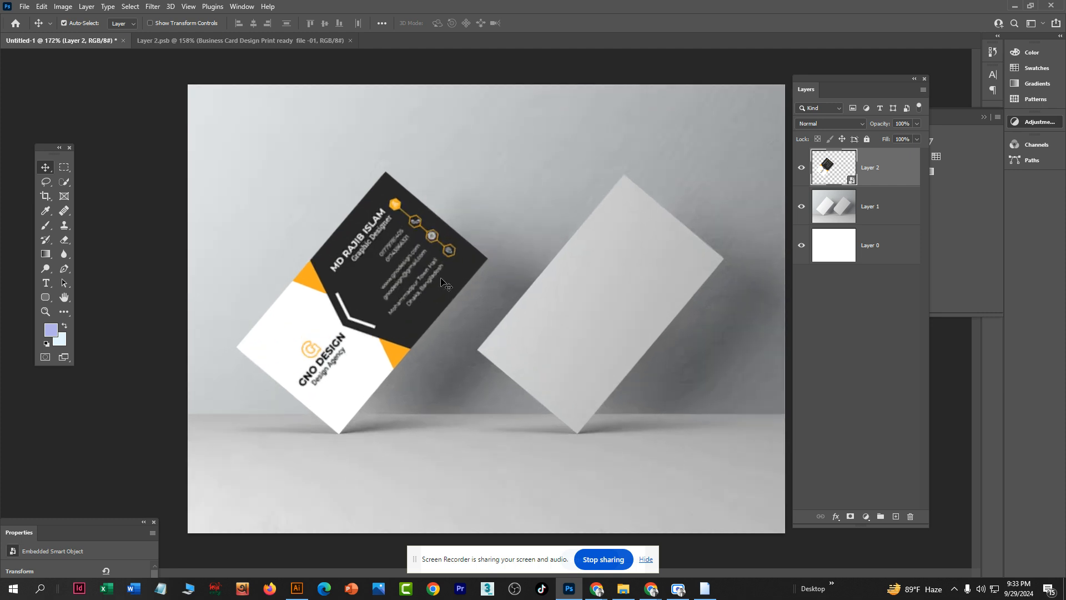
pyautogui.scroll(-4, 444, 284)
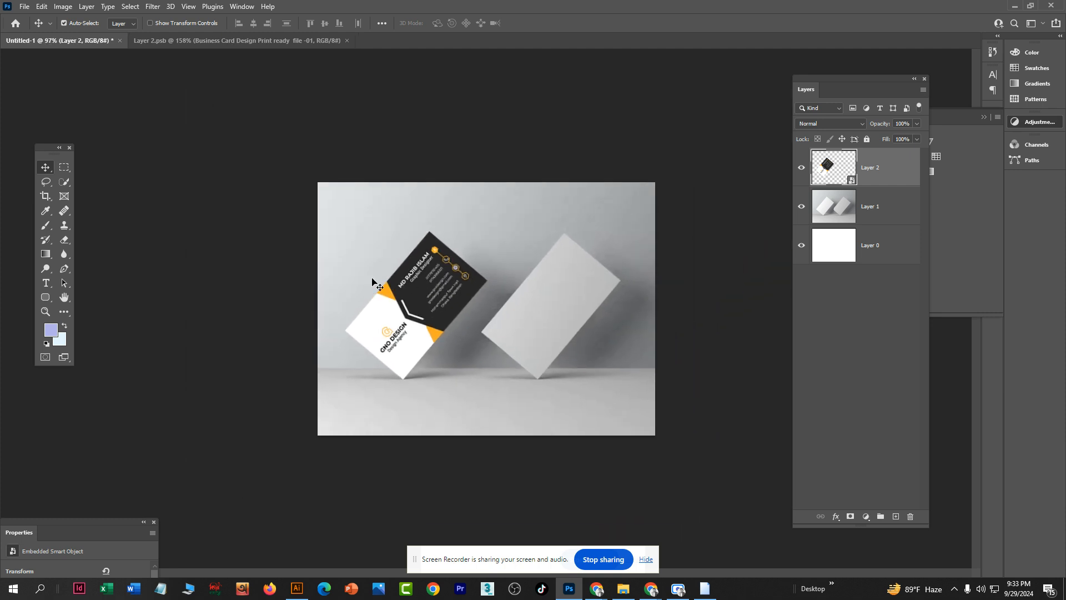
pyautogui.scroll(3, 394, 304)
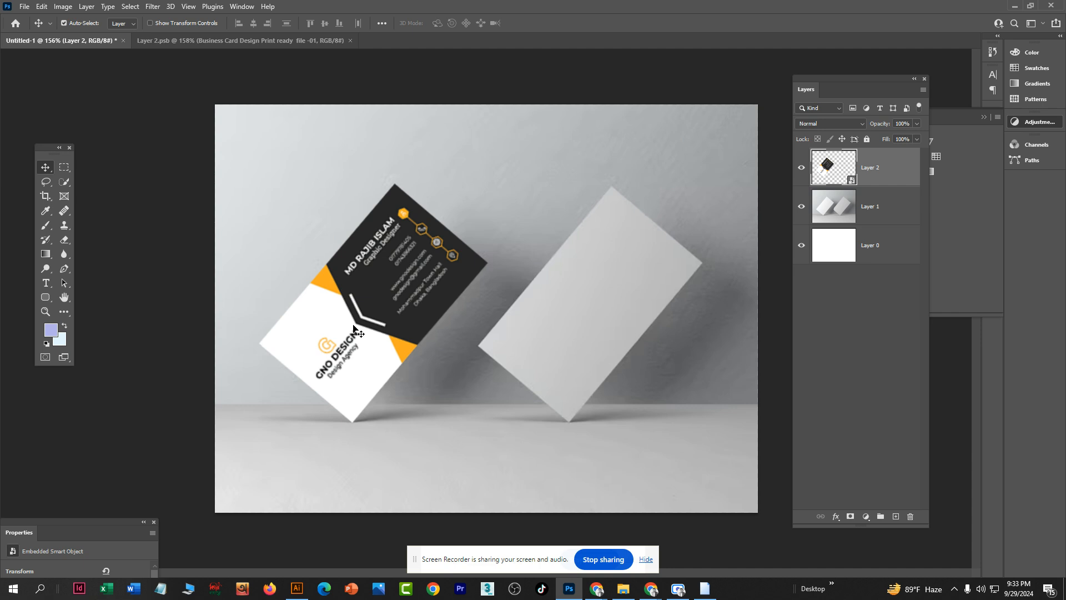
pyautogui.click(800, 170)
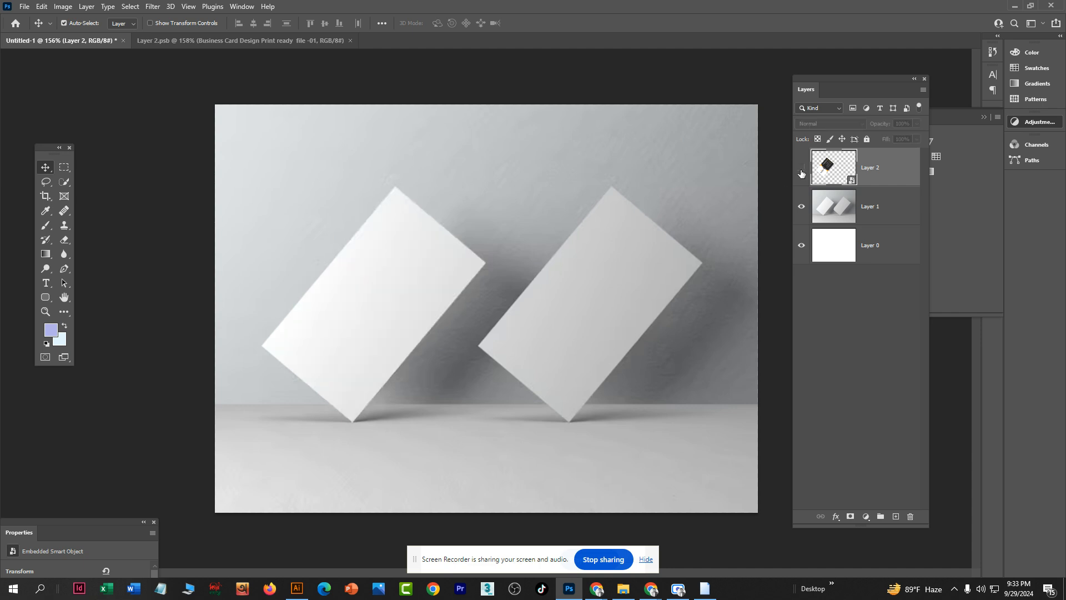
pyautogui.click(801, 170)
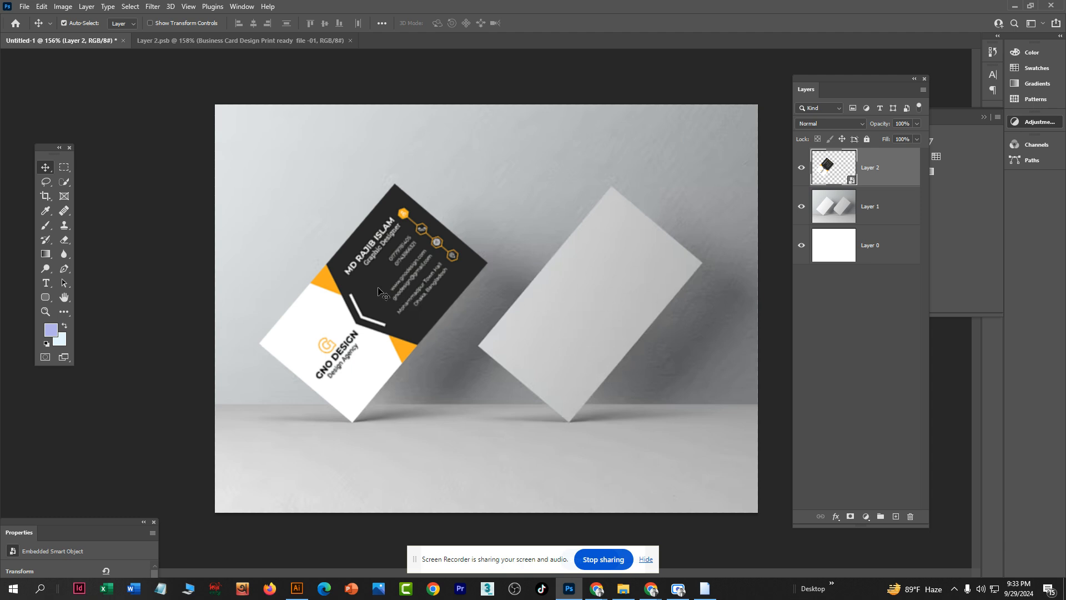
# Step: Try duplicating the finished card's smart object onto the second blank card, and delete that copy
pyautogui.moveTo(380, 329); pyautogui.dragTo(573, 333)
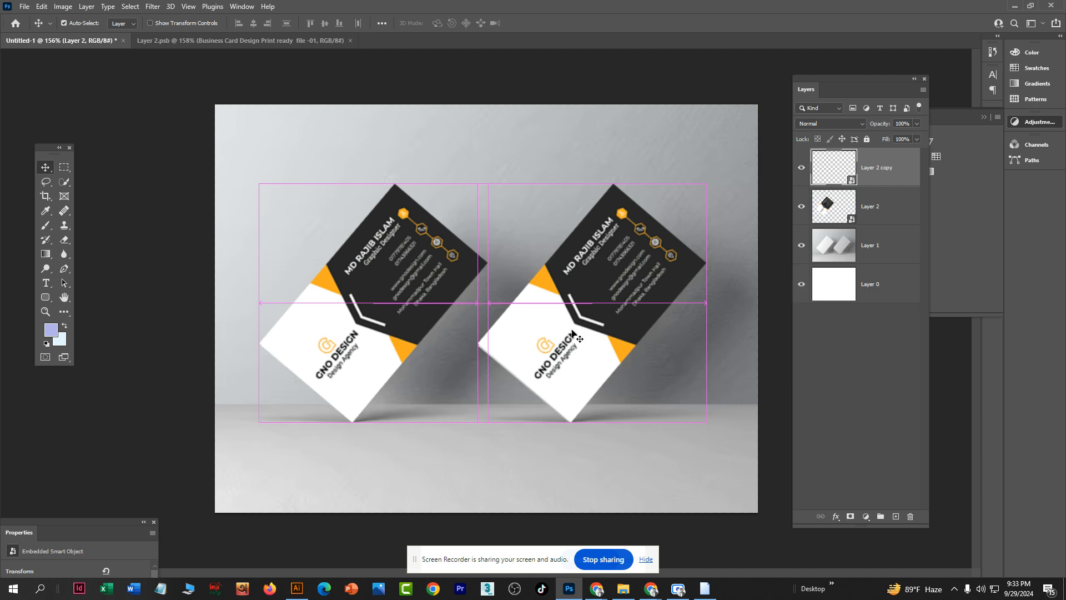
pyautogui.scroll(-3, 580, 330)
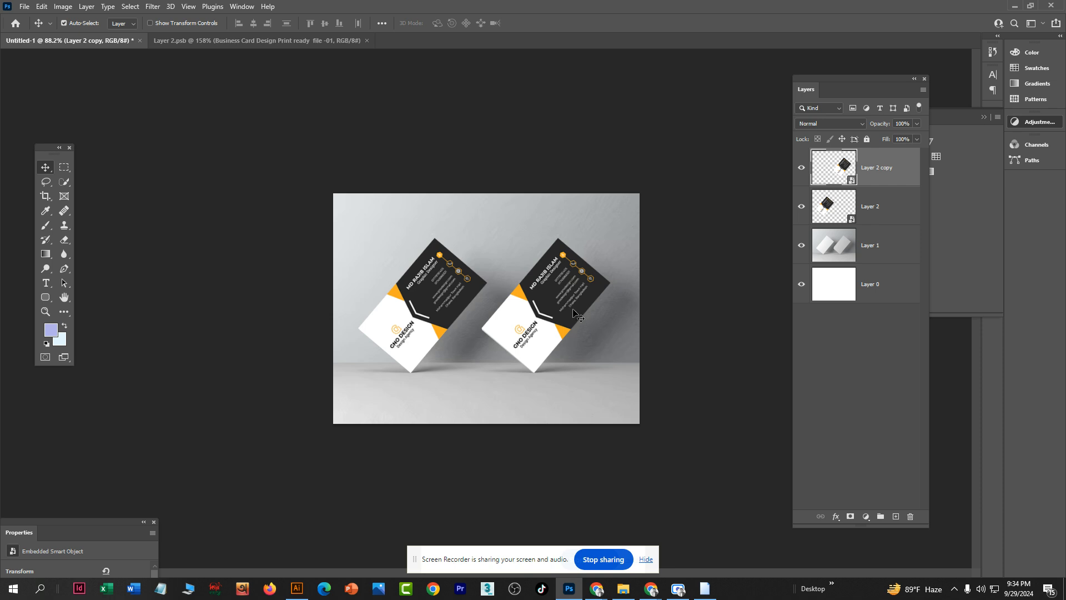
pyautogui.press('Delete')
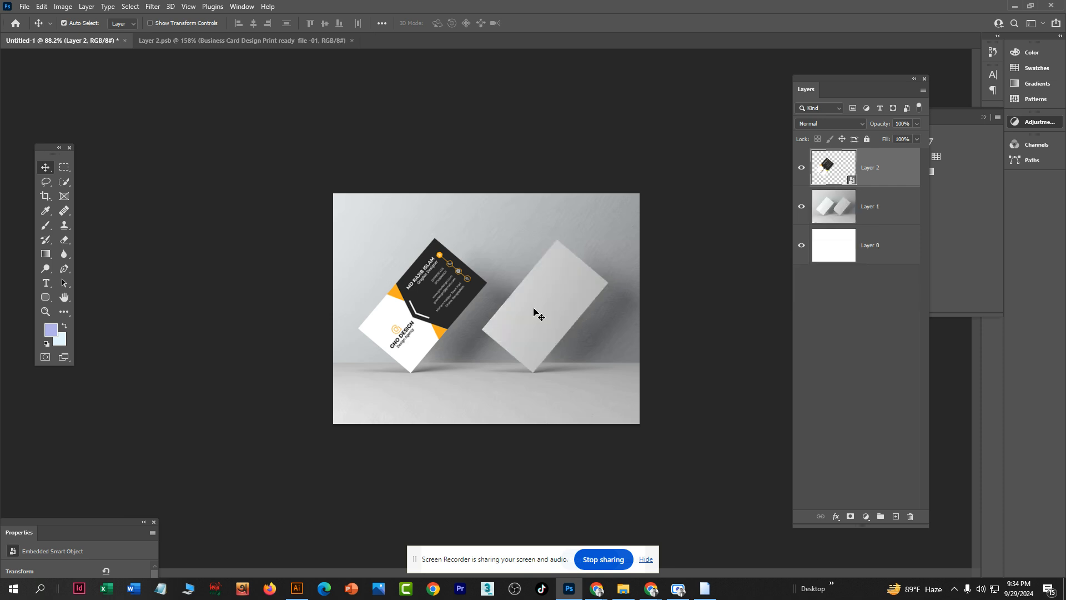
# Step: Fill a fixed 3.5 × 2 in rectangular selection with lavender on a new layer, and move the rectangle over the second blank card
pyautogui.click(68, 169)
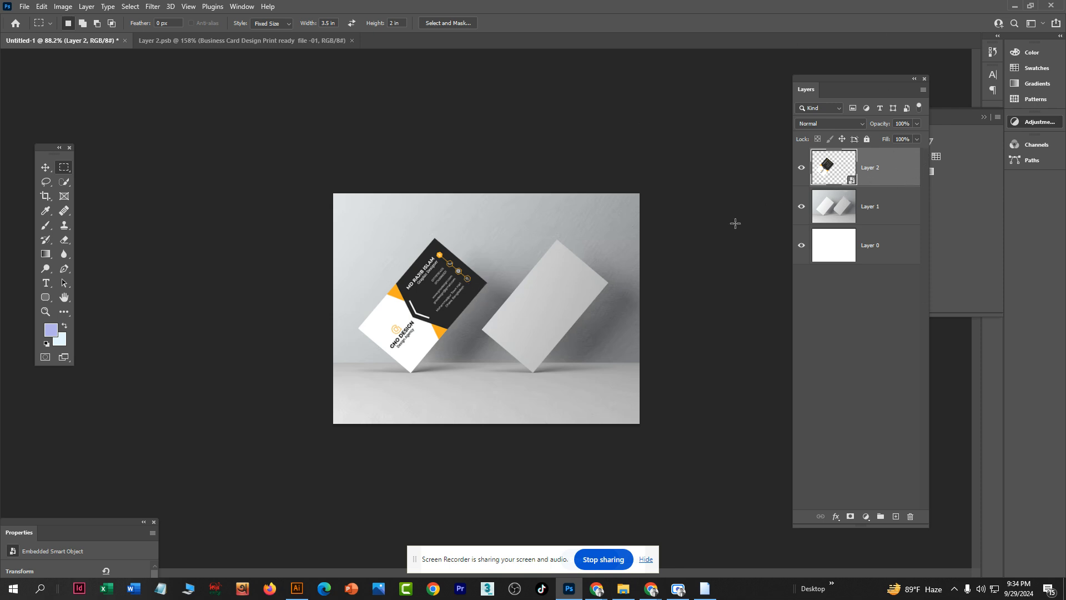
pyautogui.scroll(2, 540, 288)
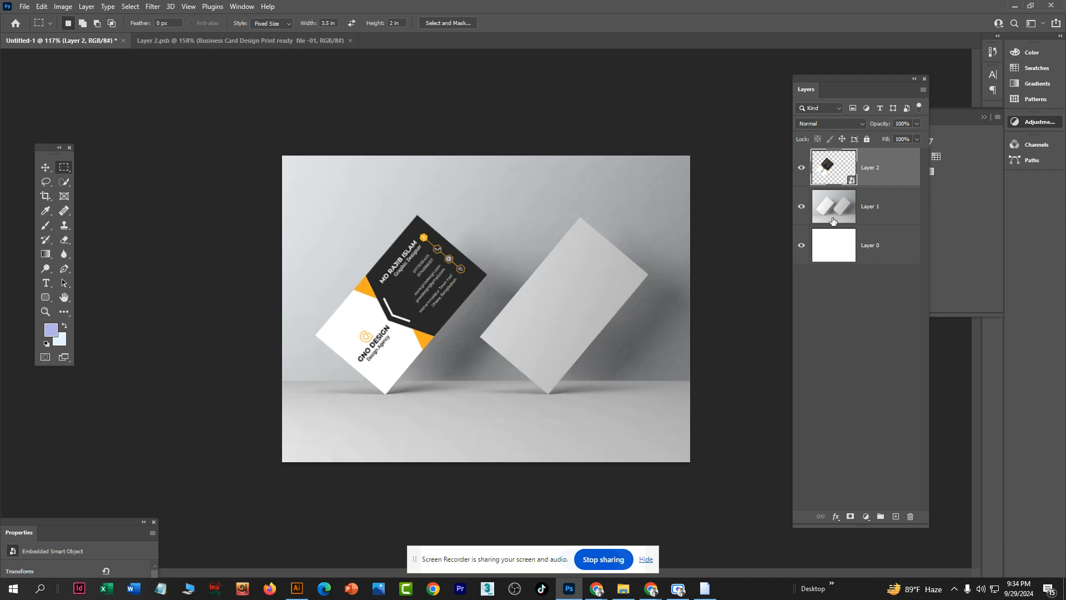
pyautogui.click(496, 188)
pyautogui.click(895, 516)
pyautogui.hotkey('alt', 'BackSpace')
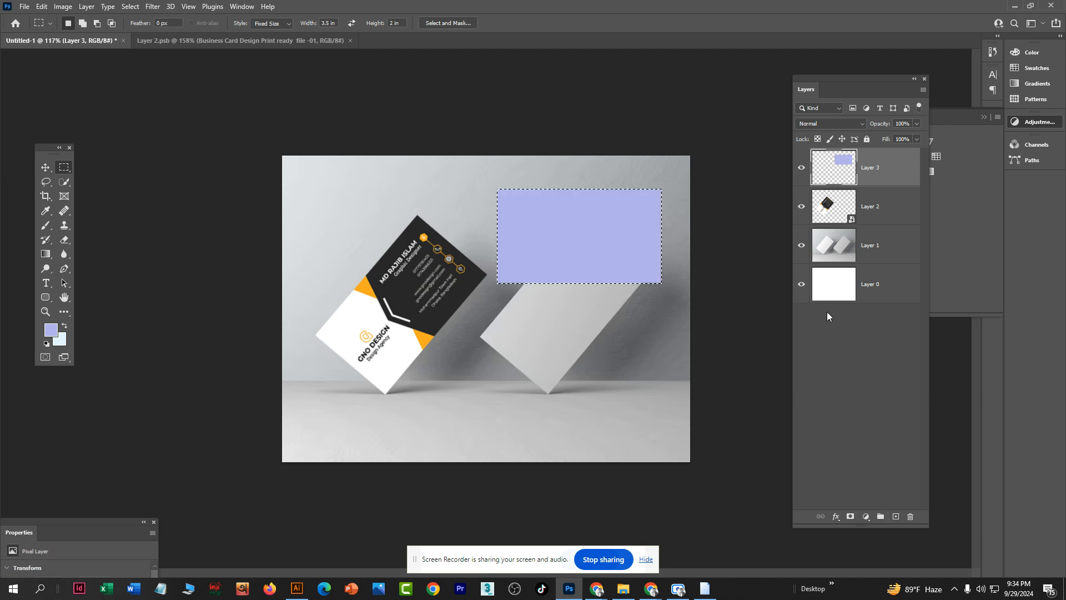
pyautogui.hotkey('ctrl', 'd')
pyautogui.click(44, 167)
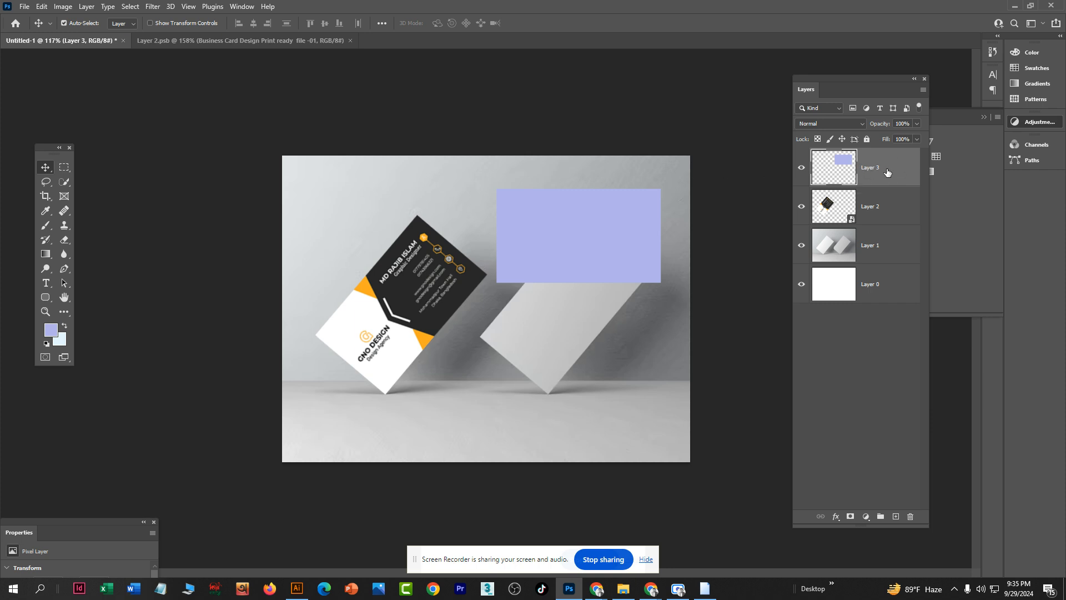
pyautogui.moveTo(563, 239); pyautogui.dragTo(559, 295)
# Step: Try rotating the lavender rectangle about -49° and aligning it with the second blank card
pyautogui.hotkey('ctrl', 't')
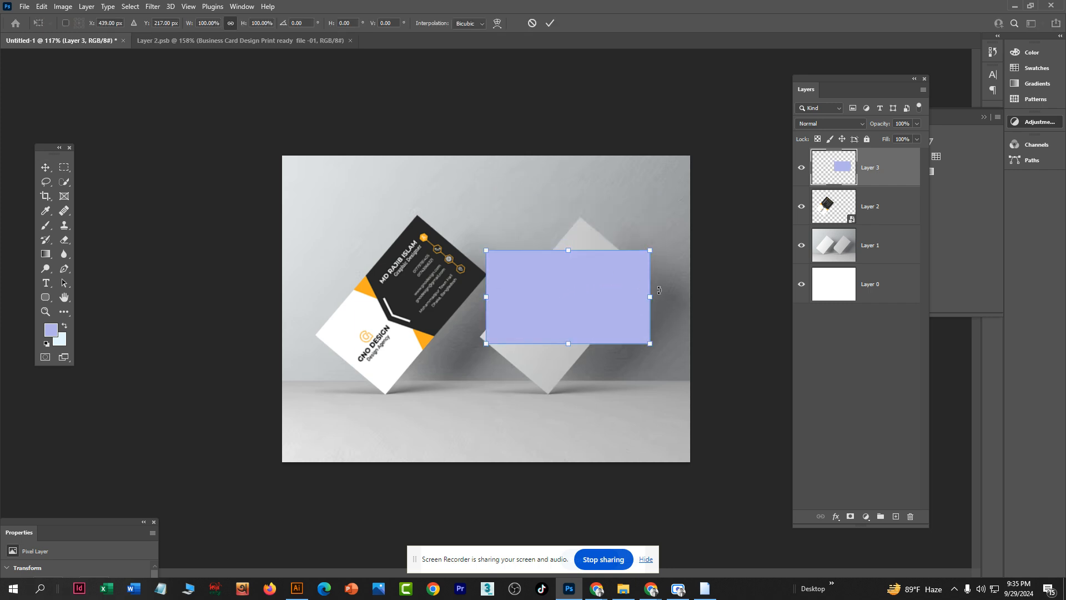
pyautogui.moveTo(659, 290); pyautogui.dragTo(631, 216)
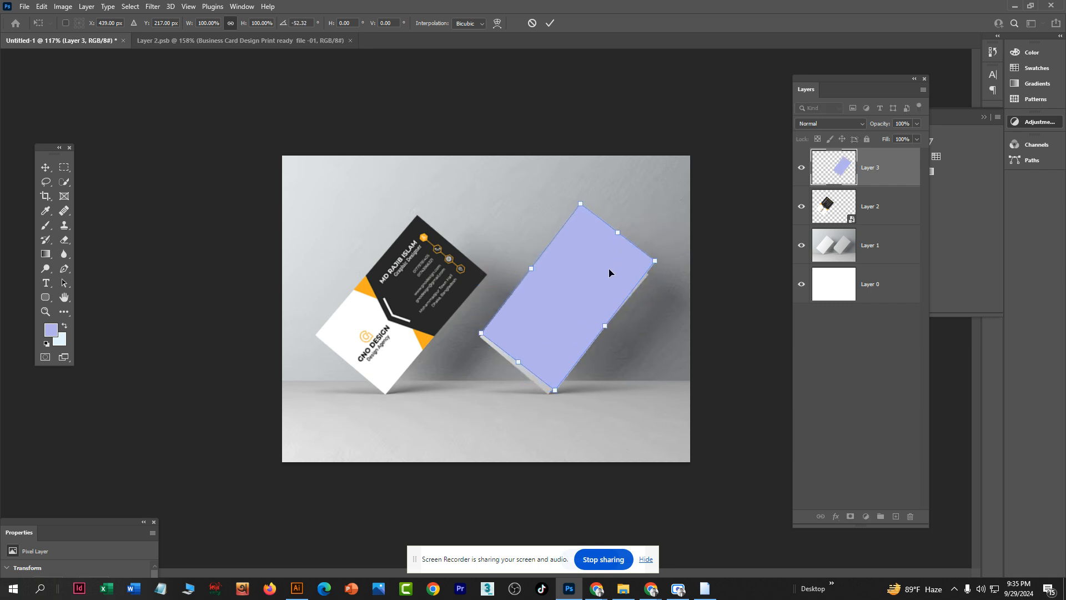
pyautogui.moveTo(609, 270); pyautogui.dragTo(607, 271)
pyautogui.moveTo(635, 234); pyautogui.dragTo(634, 241)
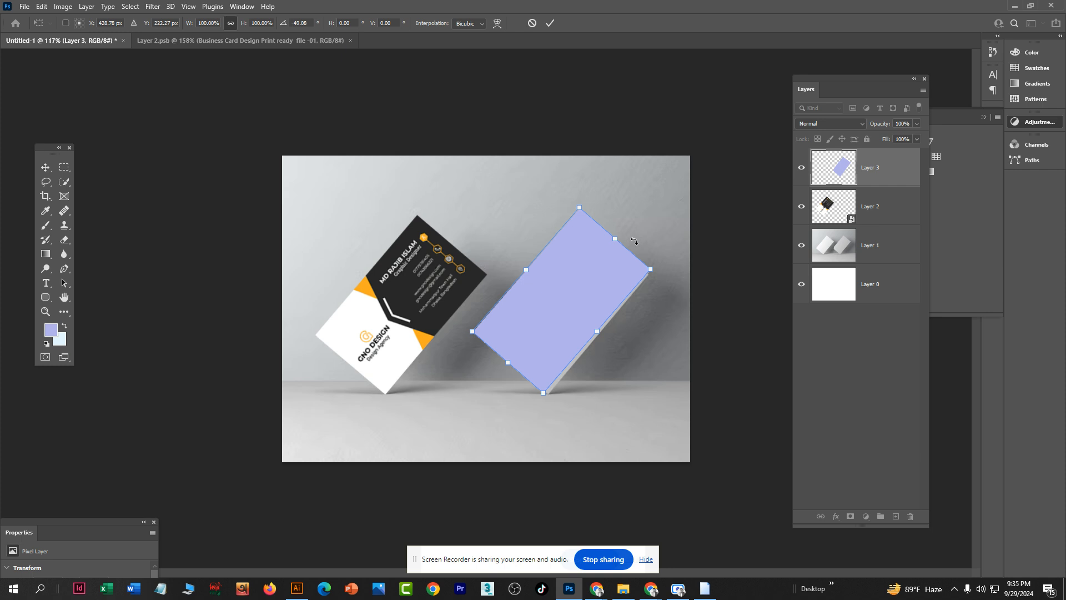
pyautogui.moveTo(595, 278); pyautogui.dragTo(593, 282)
pyautogui.press('Return')
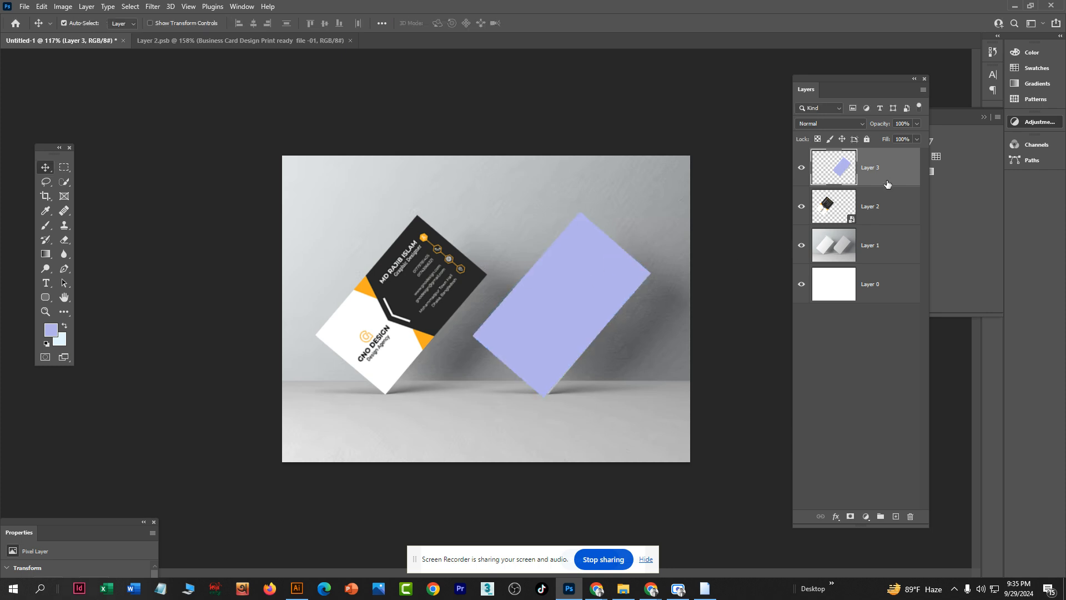
# Step: Try converting the rotated lavender rectangle to a smart object and check its contents, closing both smart object documents
pyautogui.rightClick(887, 172)
pyautogui.click(935, 261)
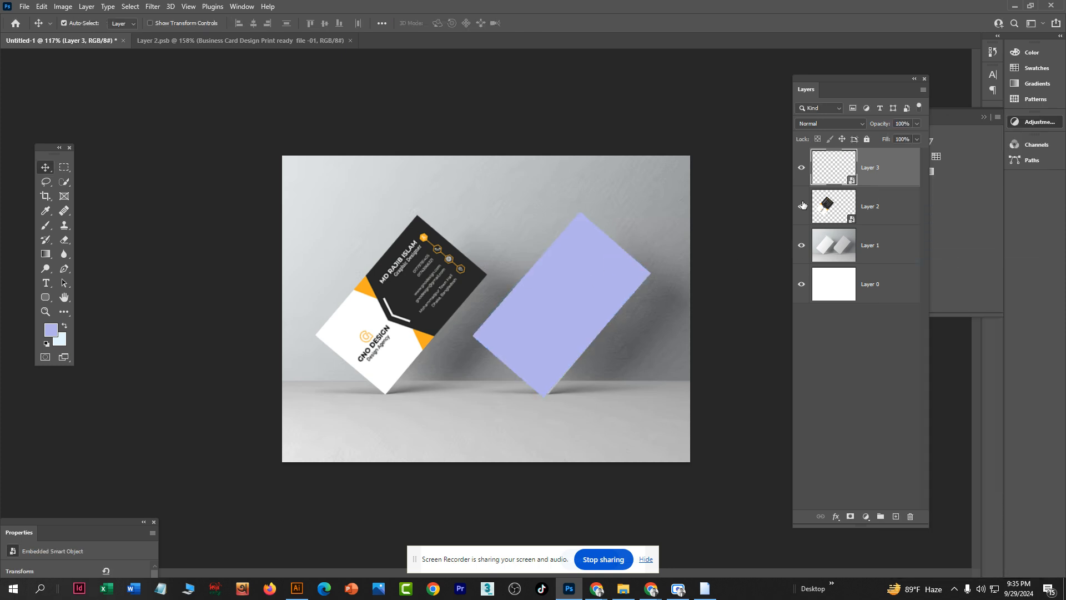
pyautogui.doubleClick(826, 177)
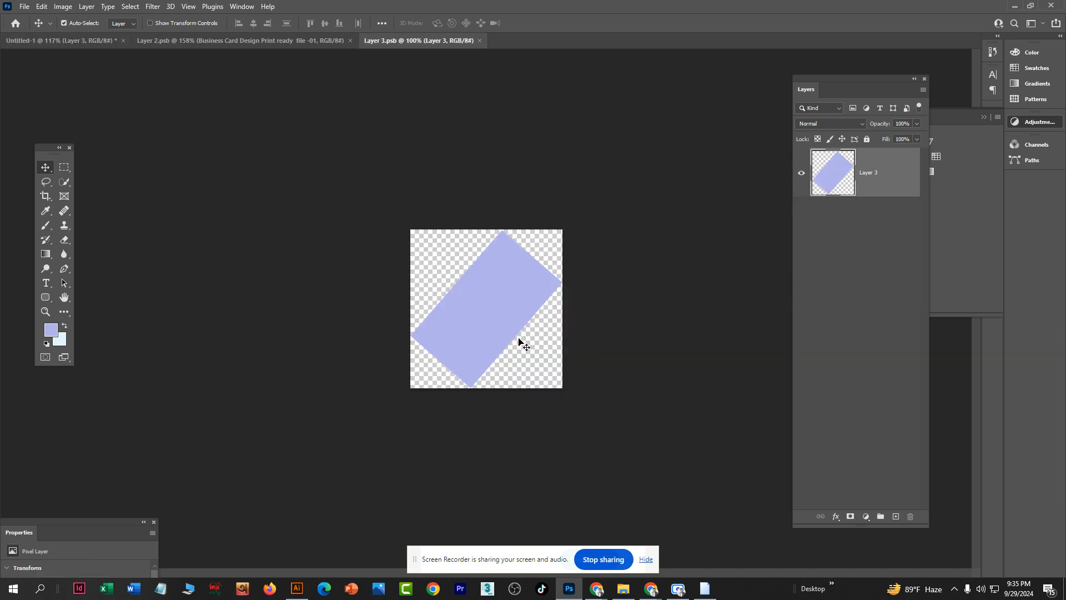
pyautogui.moveTo(491, 300)
pyautogui.mouseDown()
pyautogui.moveTo(509, 285)
pyautogui.moveTo(513, 309)
pyautogui.moveTo(488, 313)
pyautogui.mouseUp()
pyautogui.click(303, 41)
pyautogui.click(455, 41)
pyautogui.click(480, 40)
pyautogui.click(349, 41)
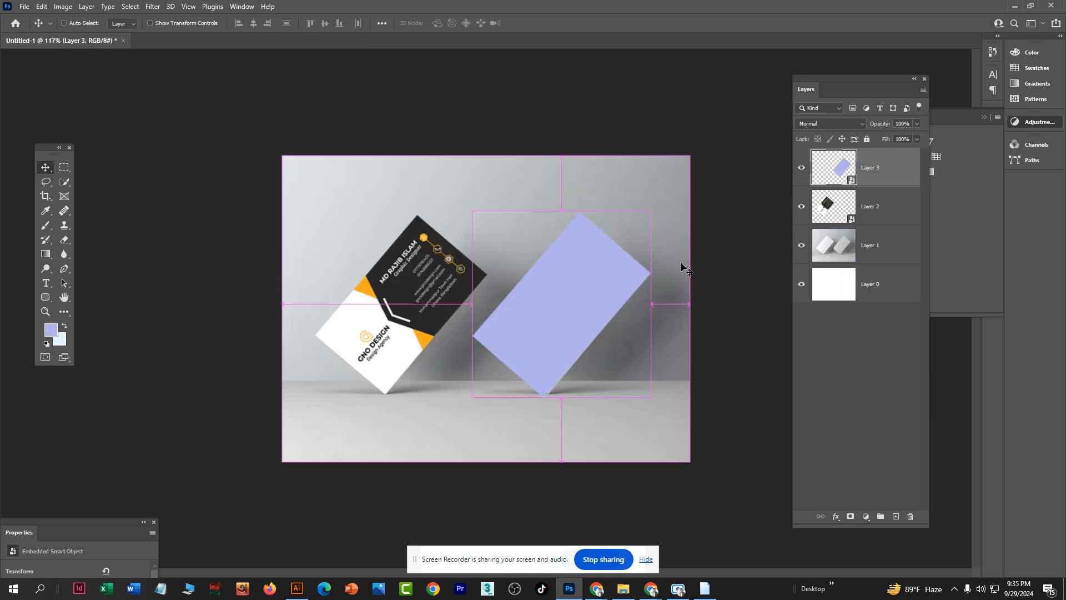
# Step: Undo the lavender rectangle's smart object conversion and rotation
pyautogui.hotkey('ctrl', 'z')
pyautogui.hotkey('ctrl', 'z')
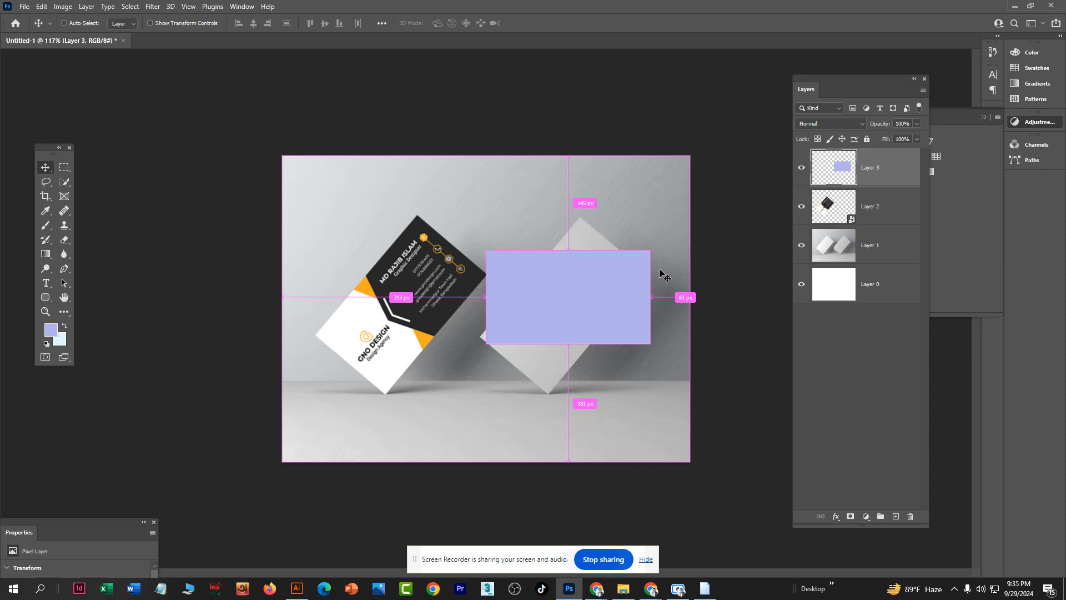
pyautogui.hotkey('ctrl', 't')
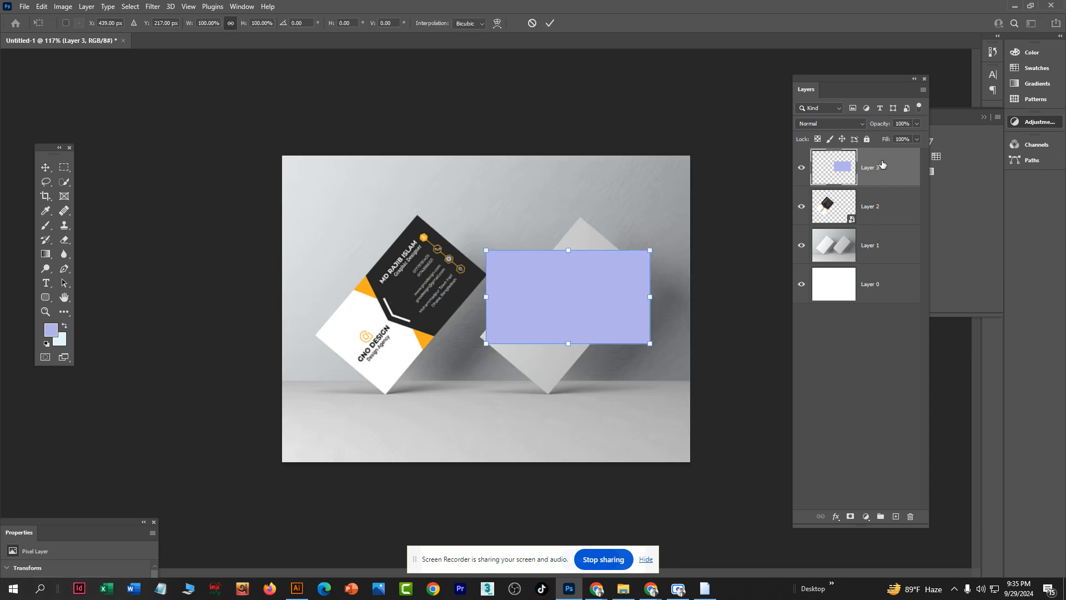
pyautogui.press('Return')
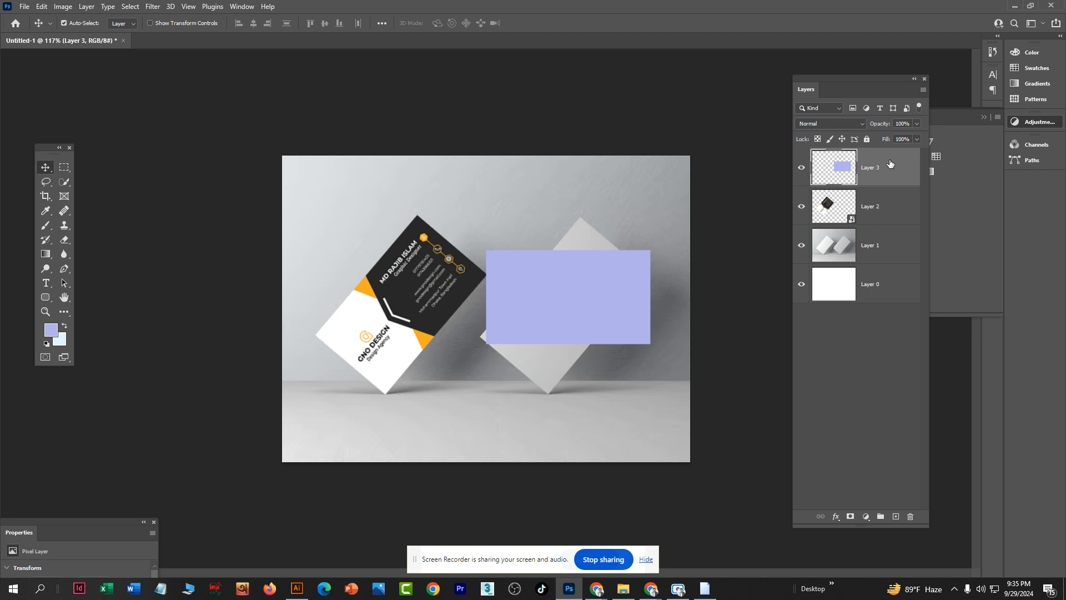
# Step: Convert the unrotated lavender rectangle to a smart object, and rotate it about -50° to fit over the second blank card
pyautogui.rightClick(890, 163)
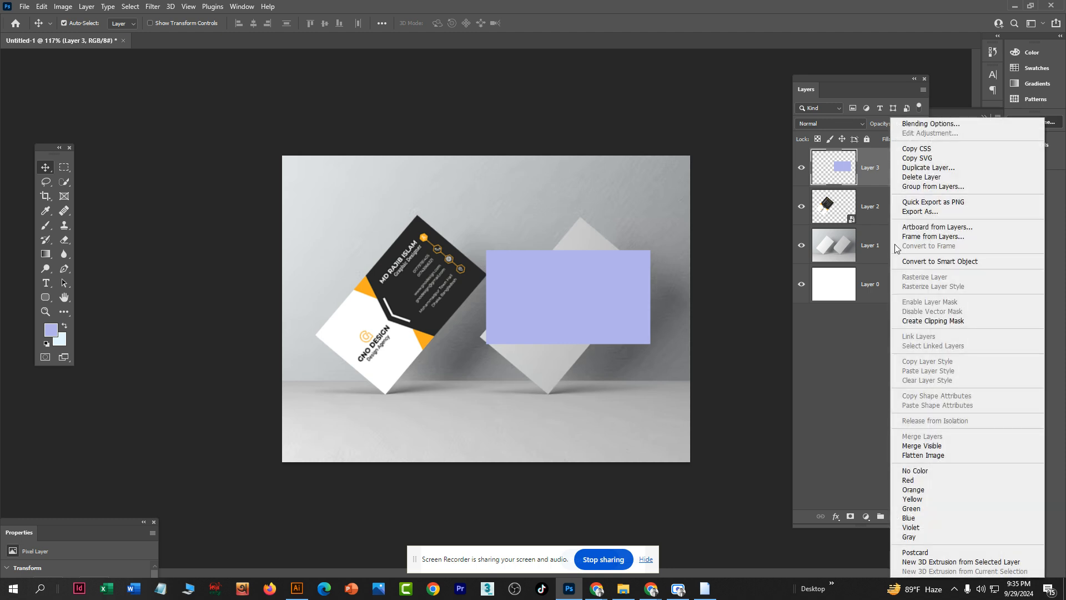
pyautogui.click(942, 262)
pyautogui.hotkey('ctrl', 't')
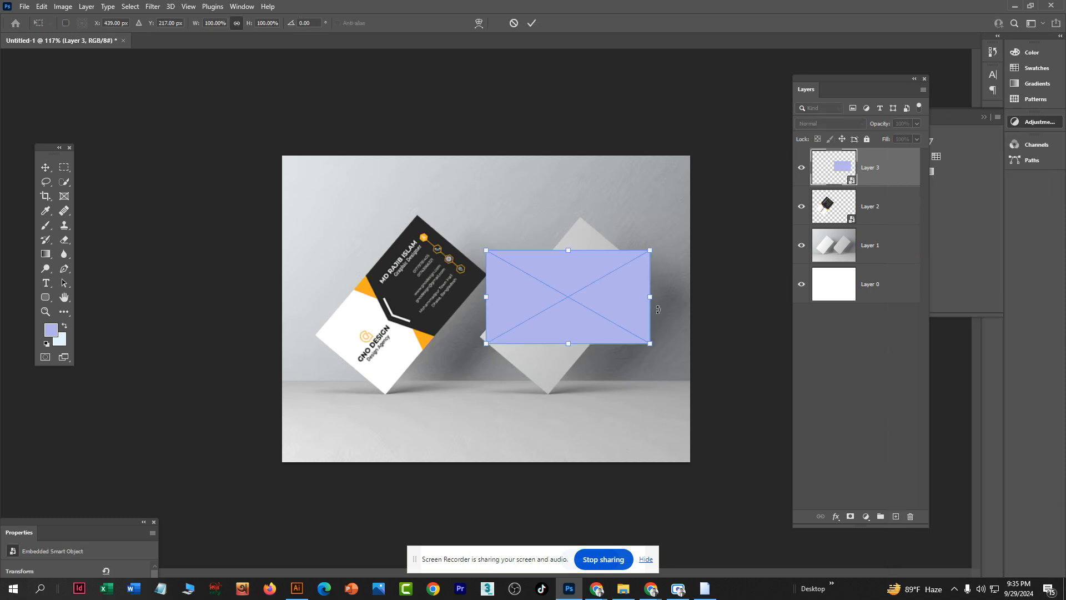
pyautogui.moveTo(655, 294); pyautogui.dragTo(628, 214)
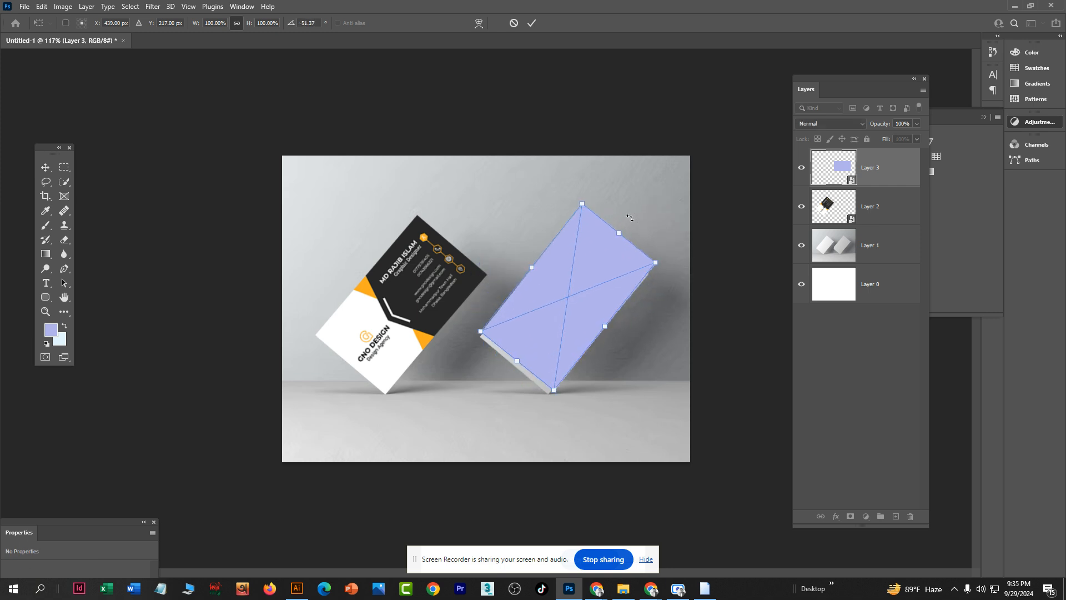
pyautogui.moveTo(607, 263); pyautogui.dragTo(612, 266)
pyautogui.moveTo(642, 224); pyautogui.dragTo(643, 225)
pyautogui.moveTo(610, 284); pyautogui.dragTo(614, 286)
pyautogui.press('Return')
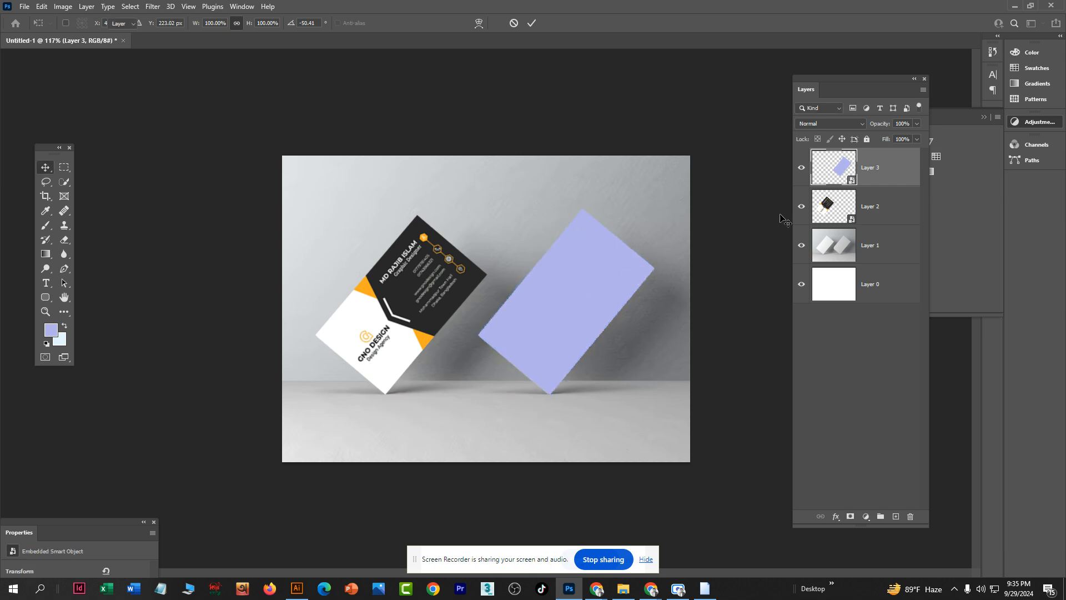
# Step: Open the Layer 3 smart object's contents and place "Business Card Design Print ready file -02.jpg" as an embedded image
pyautogui.doubleClick(831, 176)
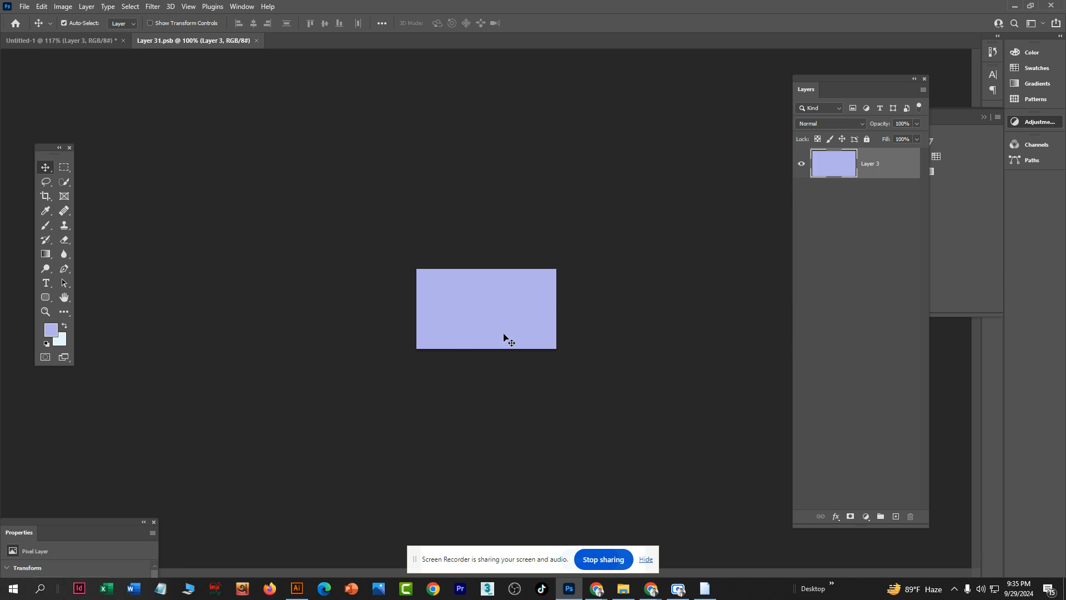
pyautogui.hotkey('ctrl', '0')
pyautogui.click(25, 7)
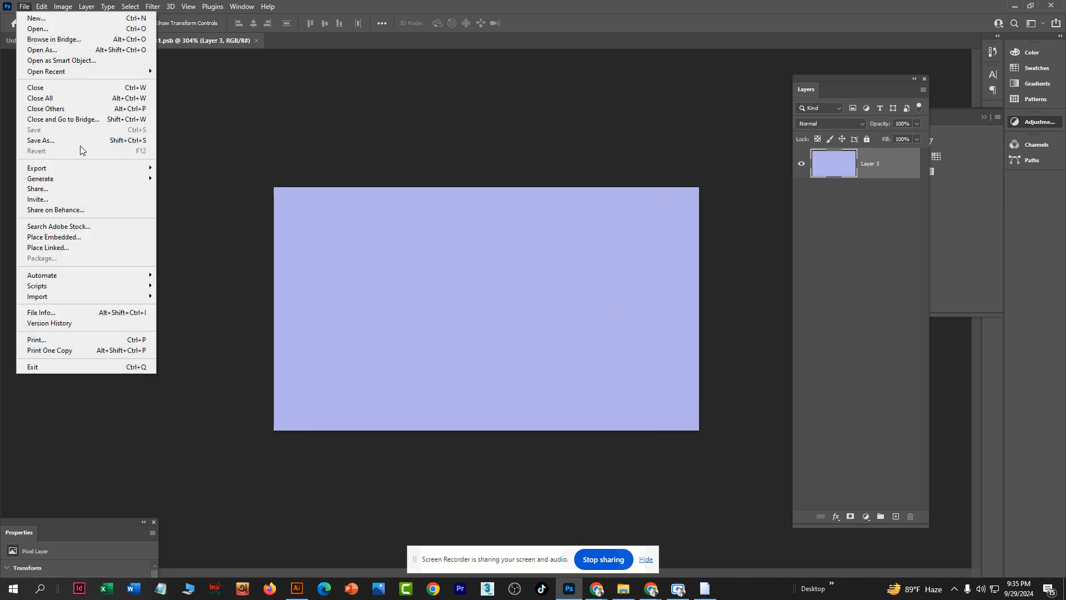
pyautogui.click(66, 237)
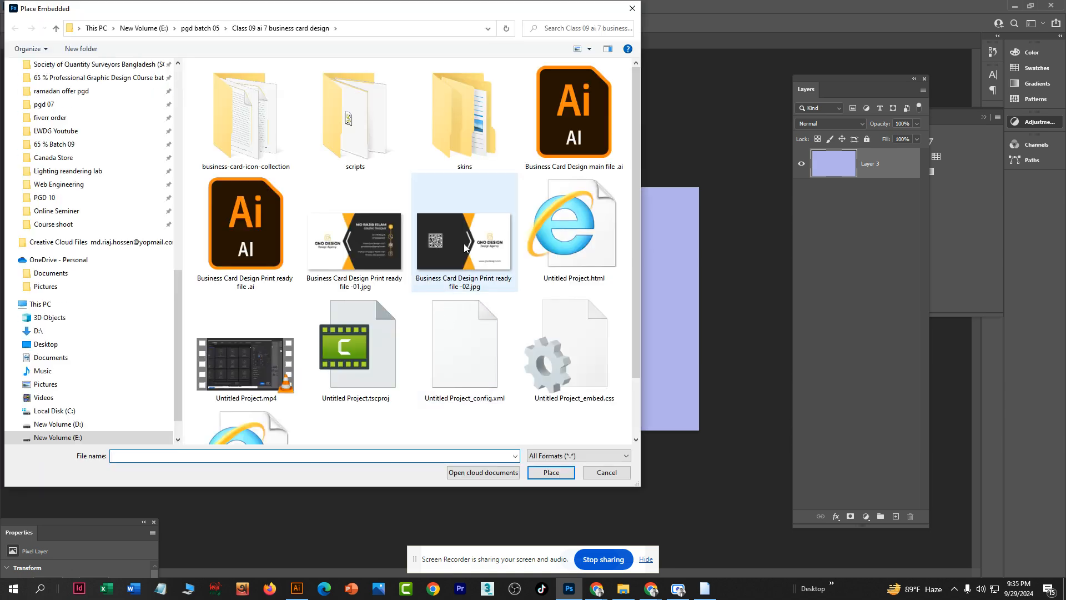
pyautogui.doubleClick(464, 248)
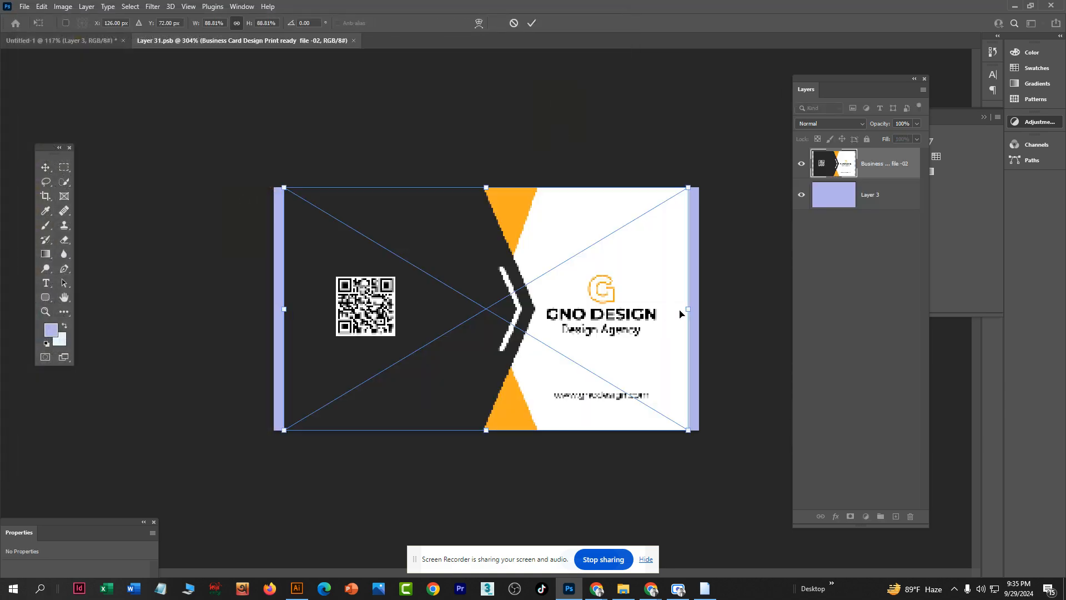
# Step: Enlarge the placed card back design to about 96% so it covers the whole canvas, and save the smart object's contents
pyautogui.moveTo(690, 309); pyautogui.dragTo(707, 320)
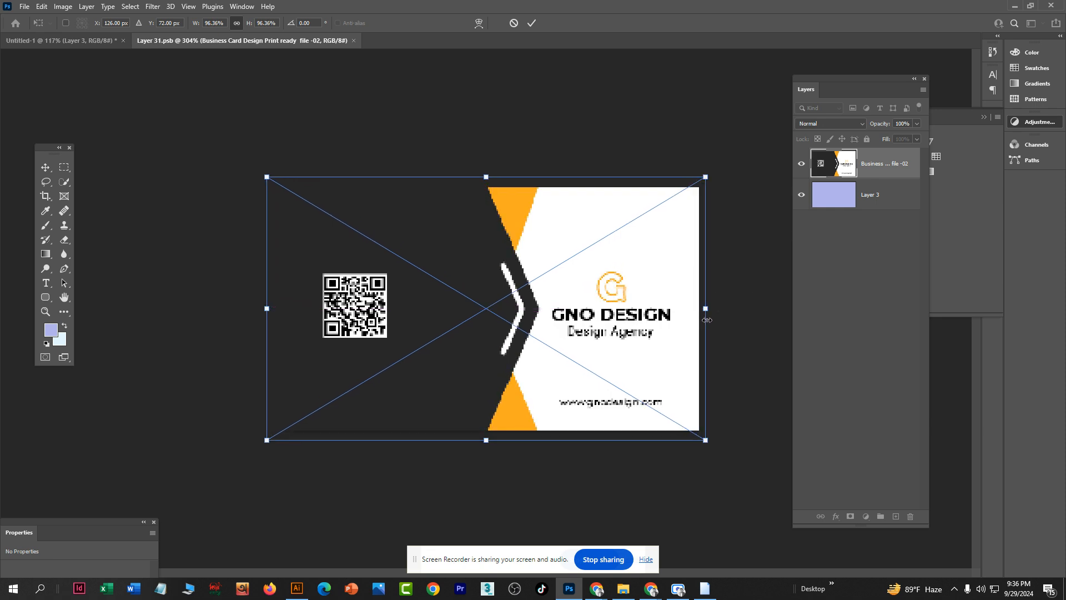
pyautogui.press('Return')
pyautogui.hotkey('ctrl', 's')
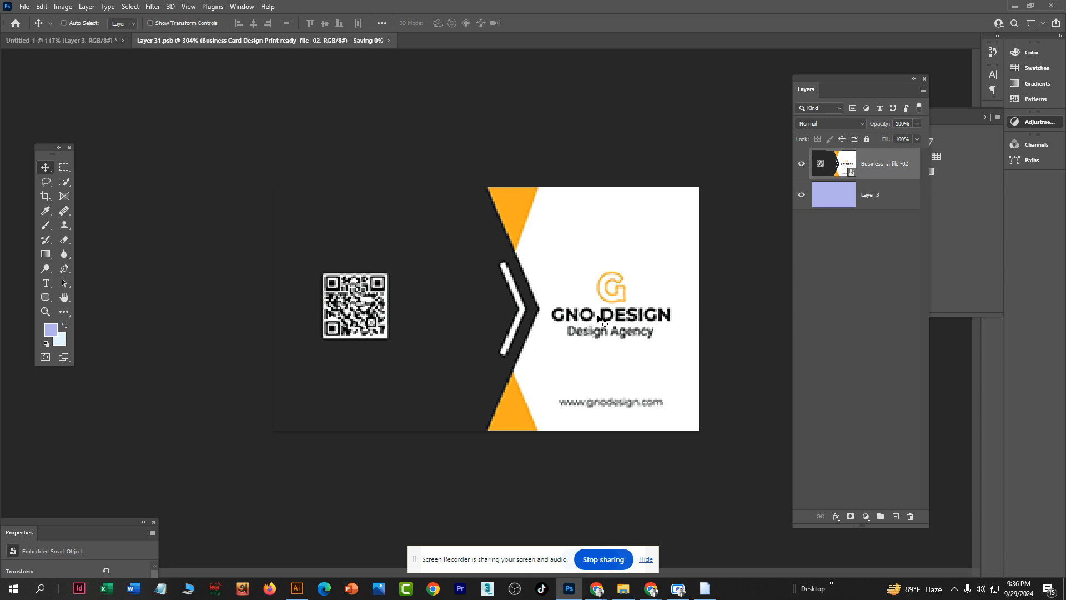
# Step: Return to the mockup document and examine both finished cards at different magnifications
pyautogui.click(82, 42)
pyautogui.scroll(-3, 583, 294)
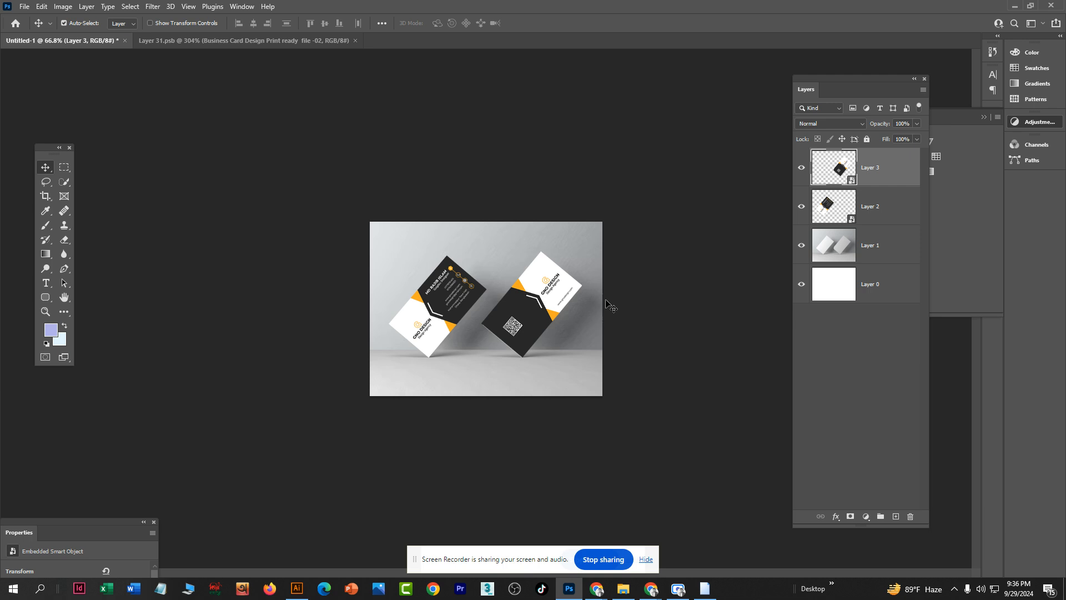
pyautogui.scroll(3, 607, 305)
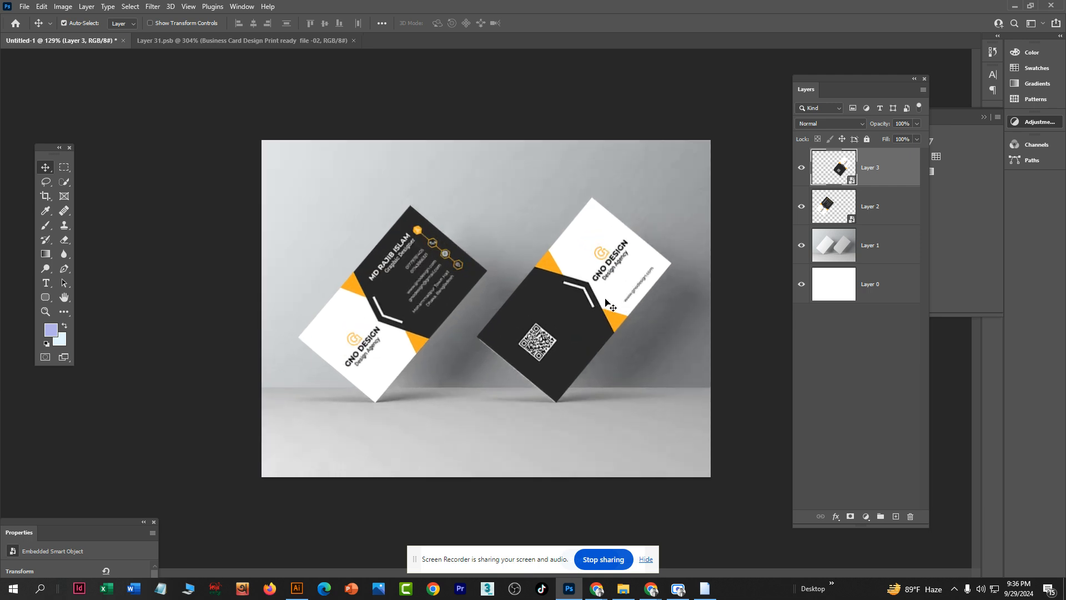
pyautogui.scroll(-4, 605, 303)
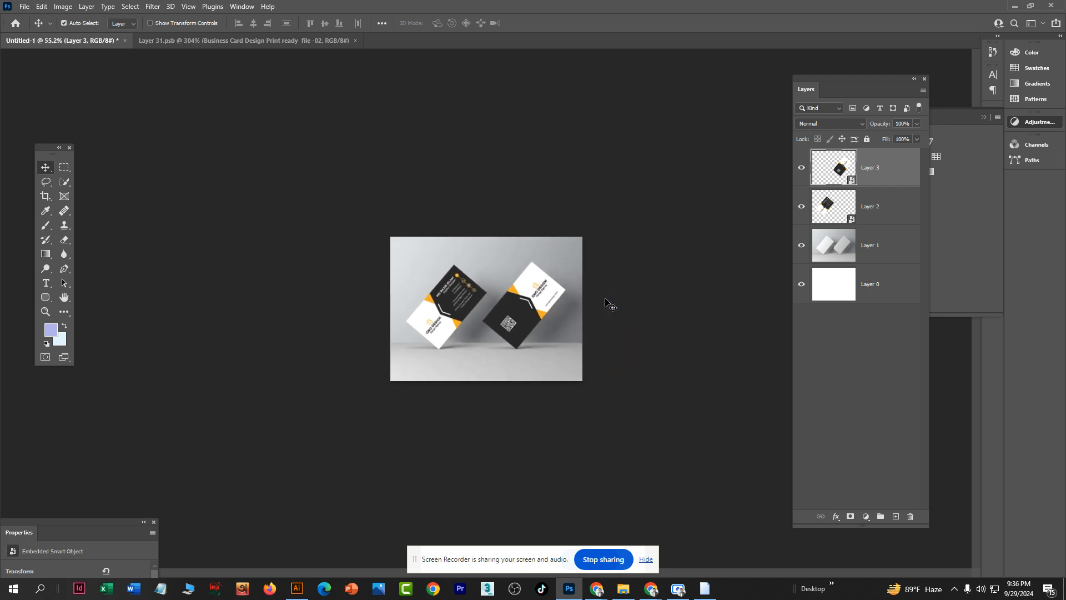
pyautogui.scroll(2, 605, 303)
# Step: Switch to Chrome and browse the Google Images results for "business card blank mockup with hand"
pyautogui.moveTo(600, 591)
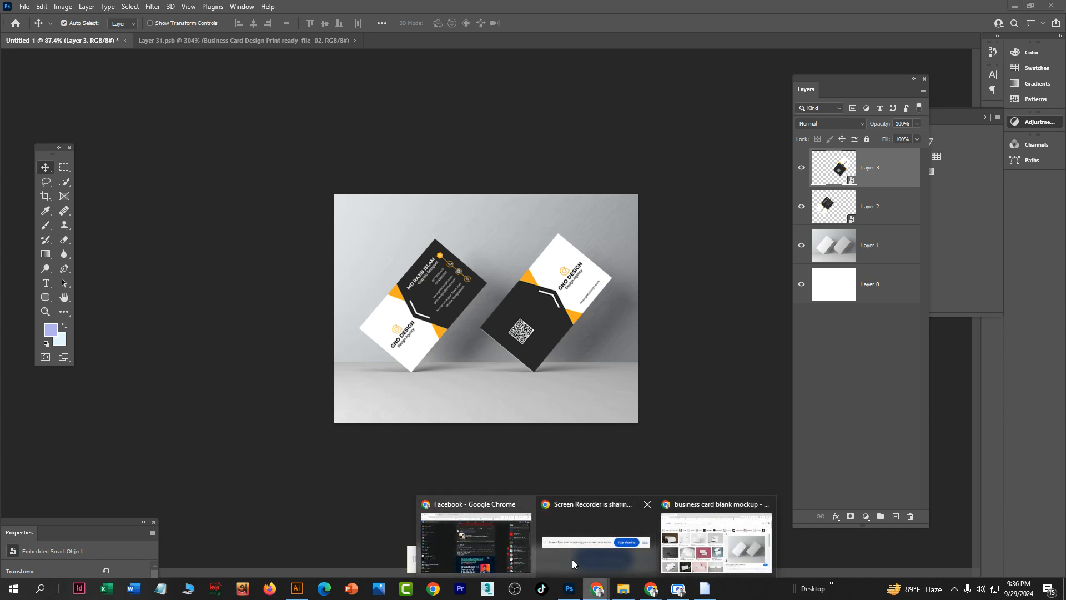
pyautogui.click(687, 549)
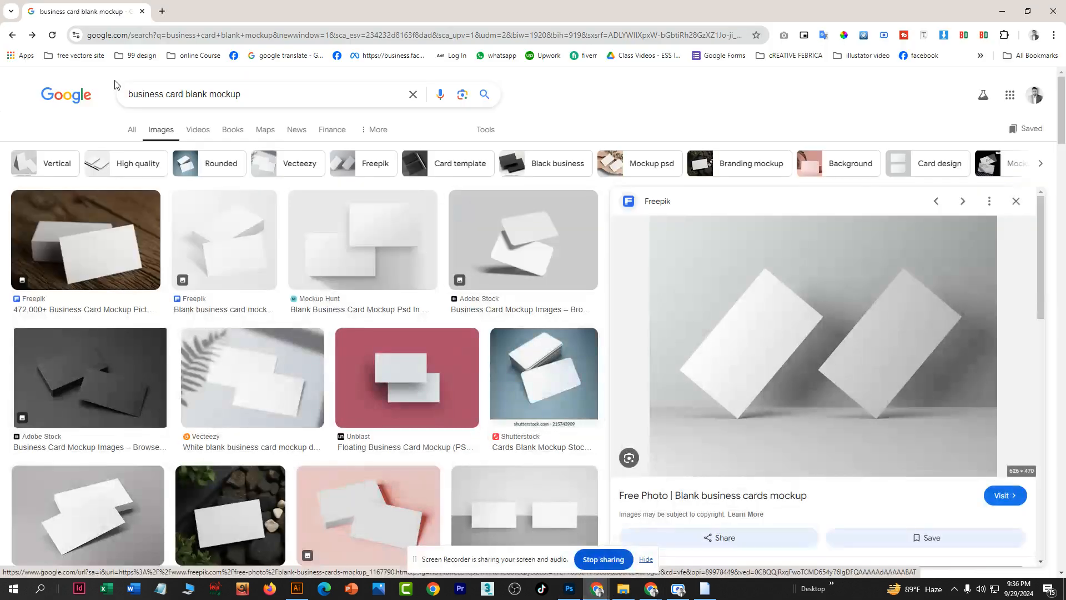
pyautogui.click(32, 35)
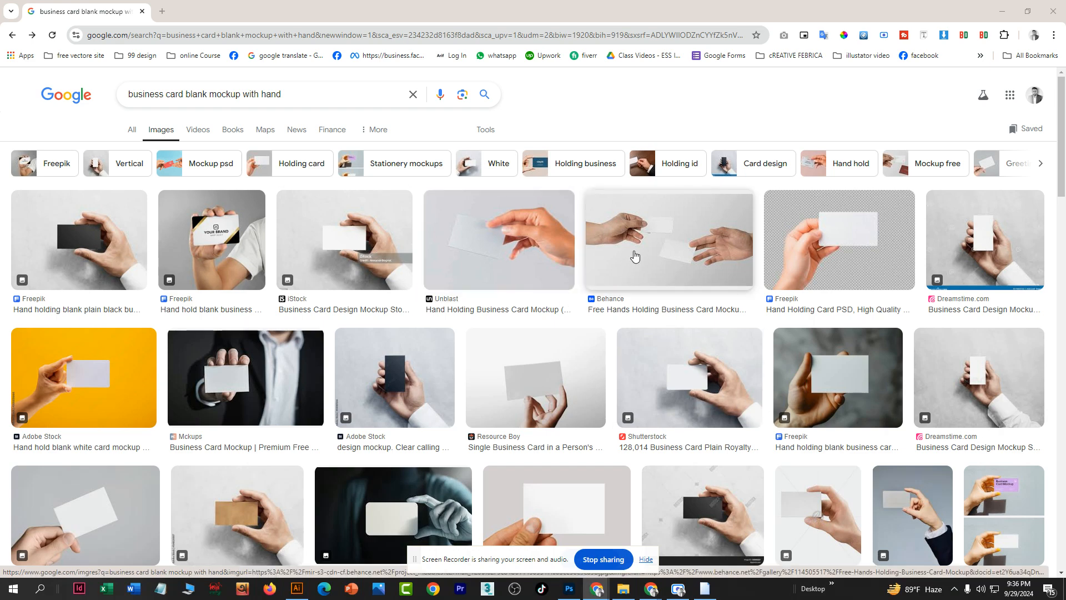
pyautogui.scroll(-4, 634, 255)
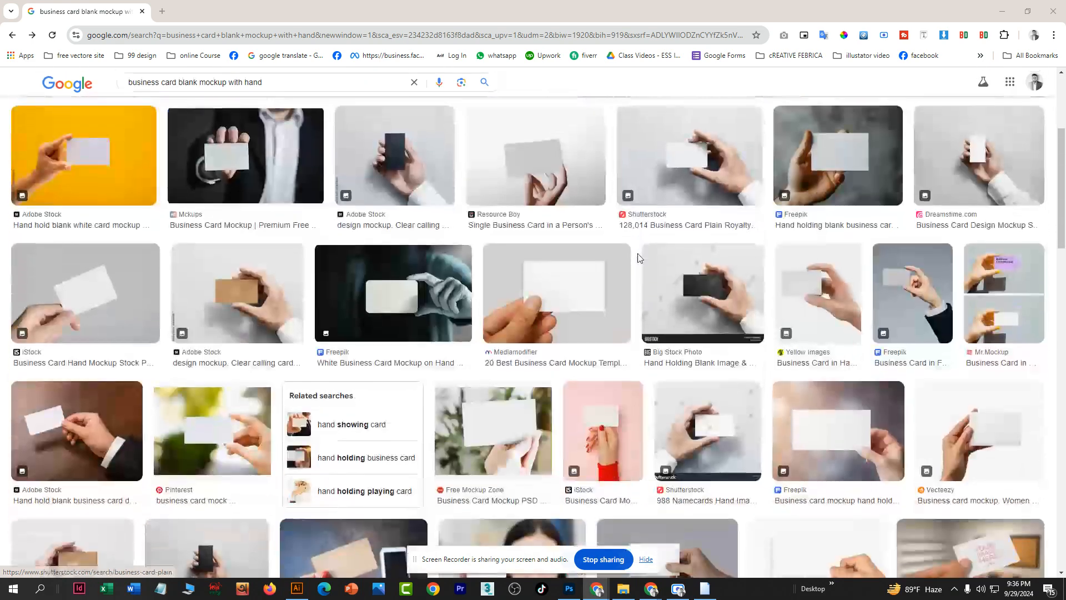
pyautogui.scroll(-4, 639, 258)
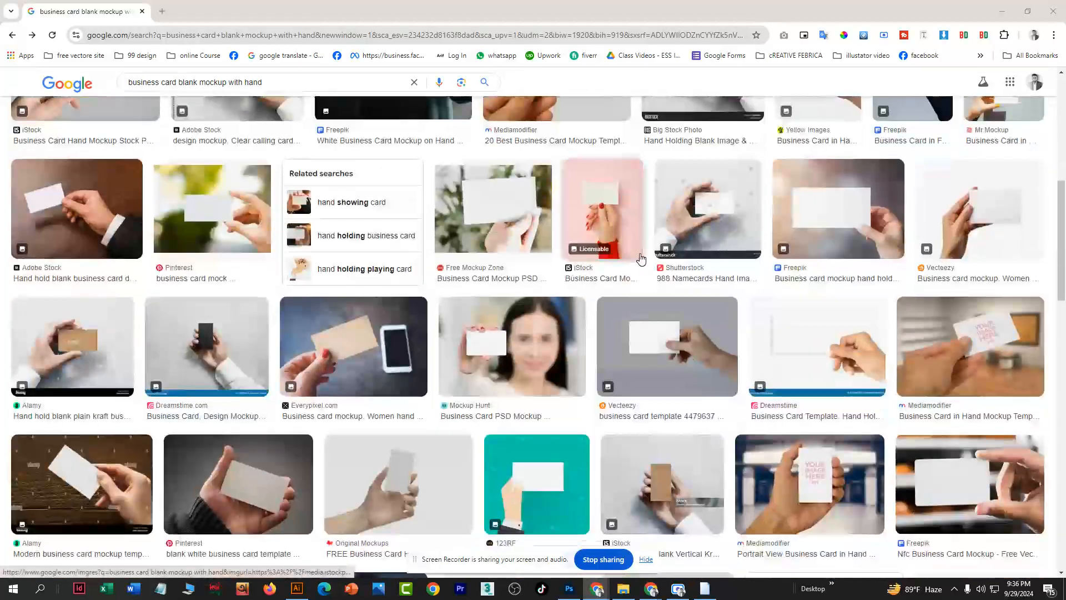
# Step: Look through more image results and preview the Pinterest picture of two hands holding a pink card with its related images
pyautogui.scroll(-5, 642, 258)
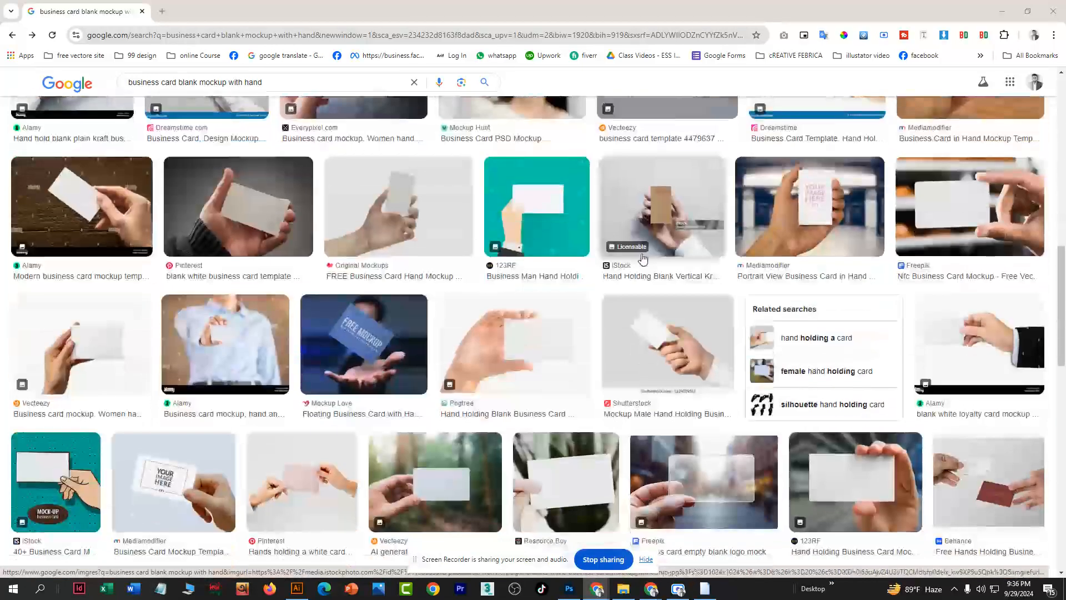
pyautogui.scroll(-1, 642, 258)
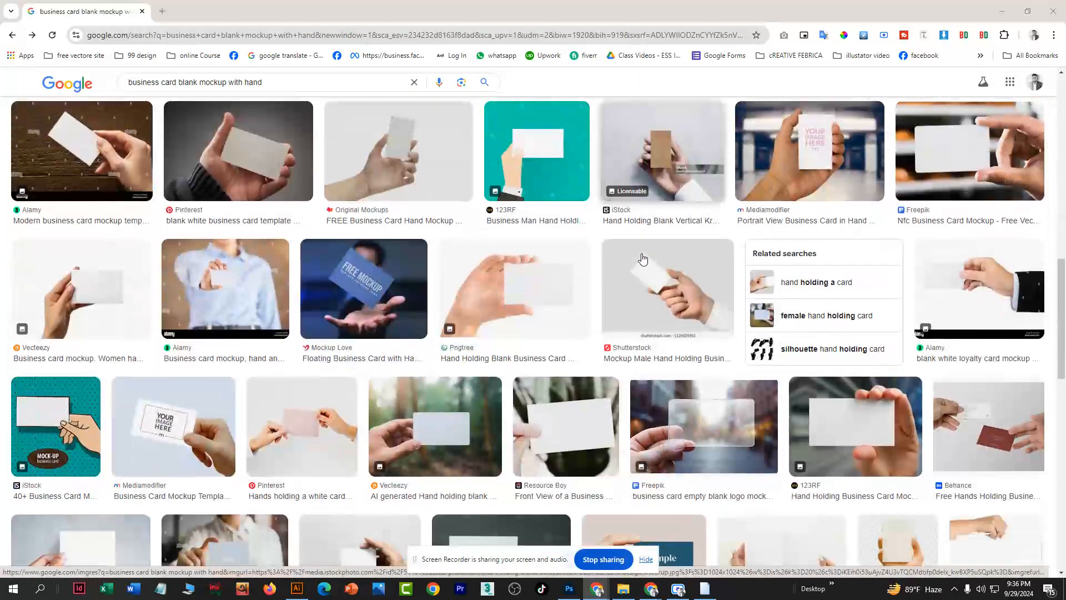
pyautogui.click(316, 410)
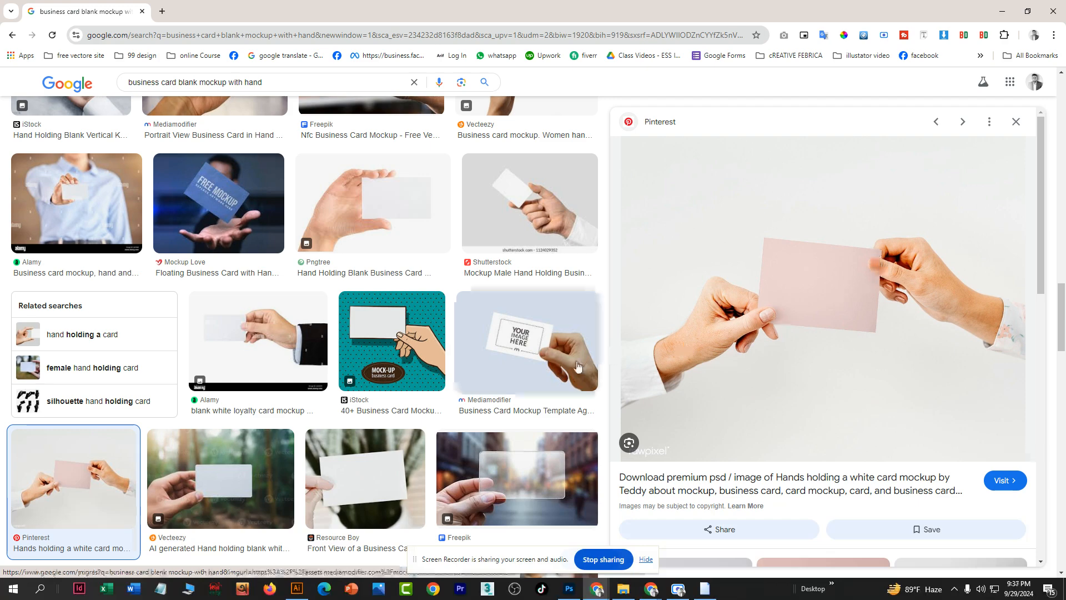
pyautogui.scroll(-1, 576, 365)
pyautogui.scroll(-6, 576, 365)
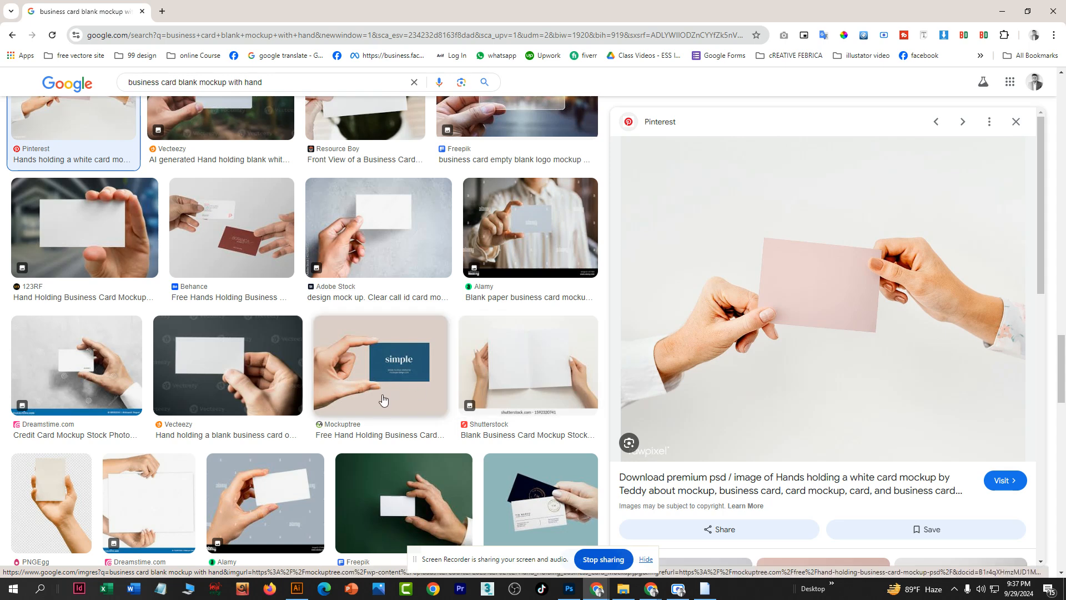
pyautogui.scroll(-4, 924, 330)
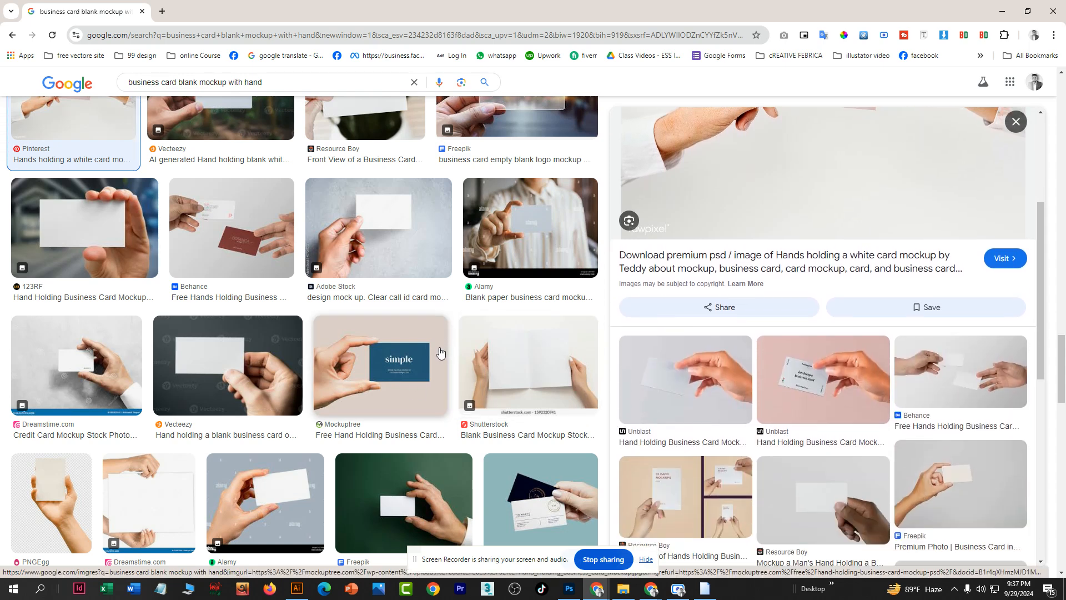
pyautogui.scroll(-4, 790, 257)
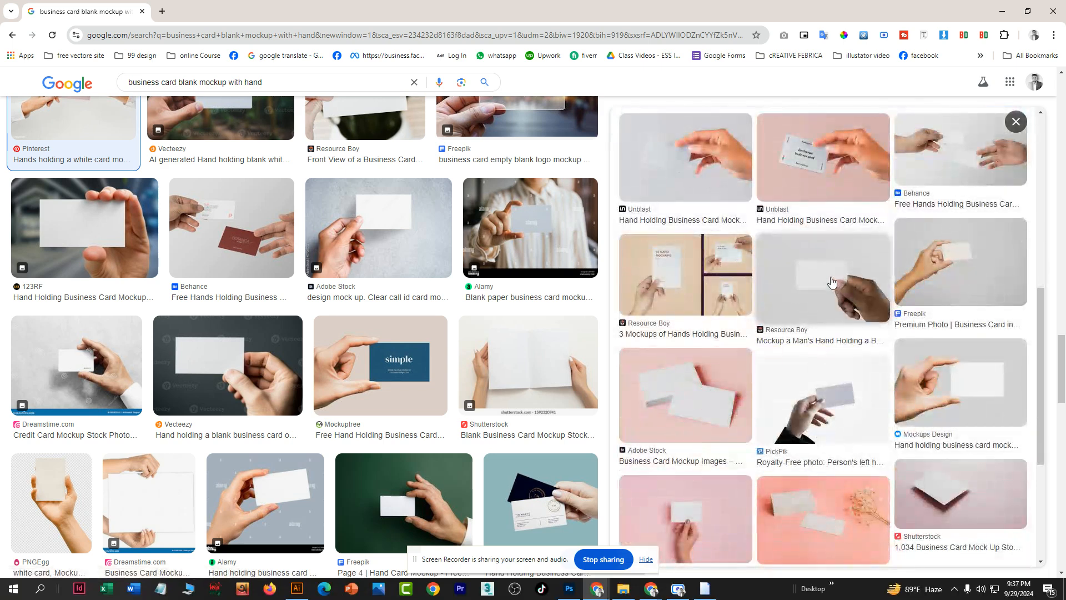
# Step: Preview the Adobe Stock hand-held card on pink, reopen the Pinterest two-hands picture, and review the related images of both
pyautogui.click(714, 513)
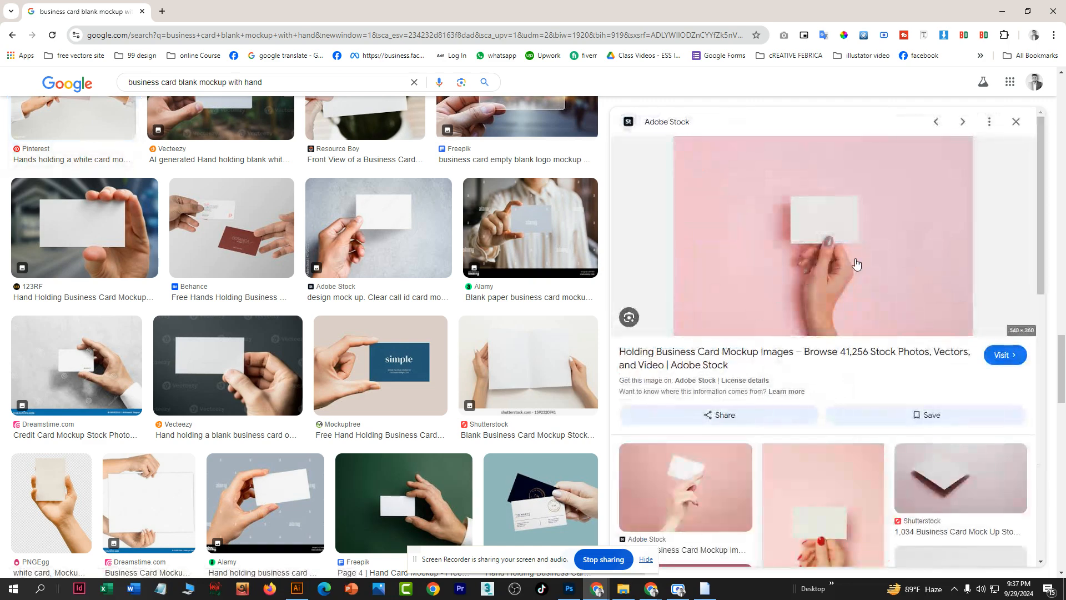
pyautogui.scroll(-6, 850, 196)
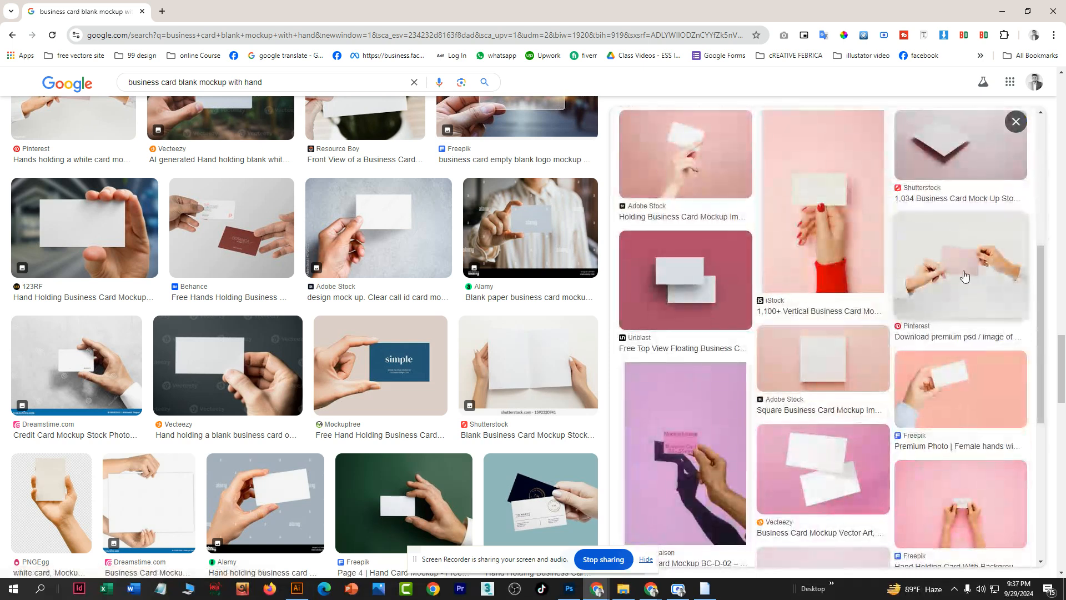
pyautogui.click(963, 276)
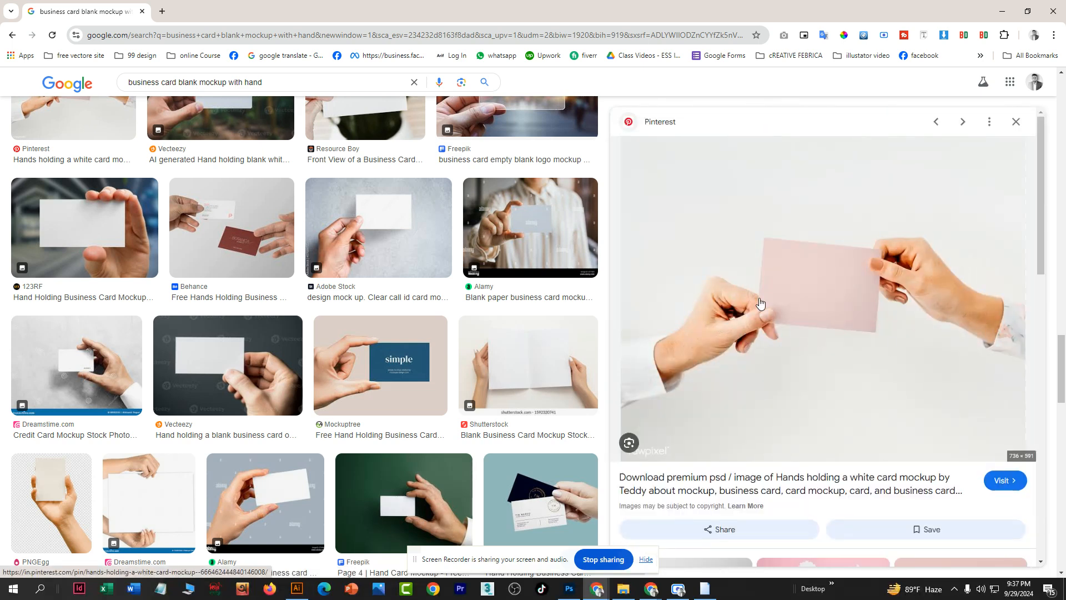
pyautogui.scroll(-8, 779, 248)
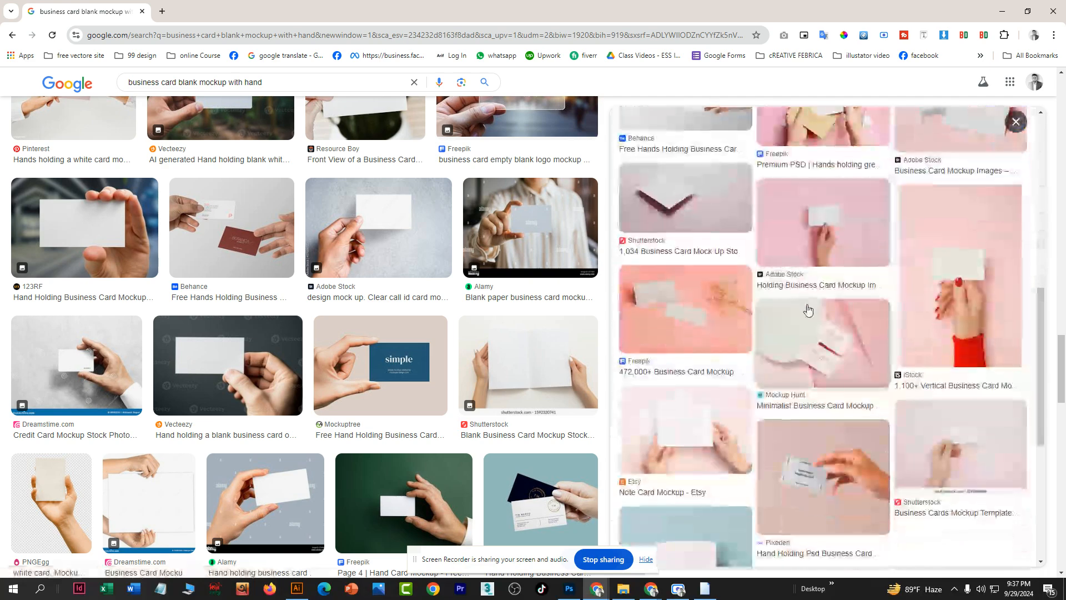
pyautogui.scroll(-6, 807, 309)
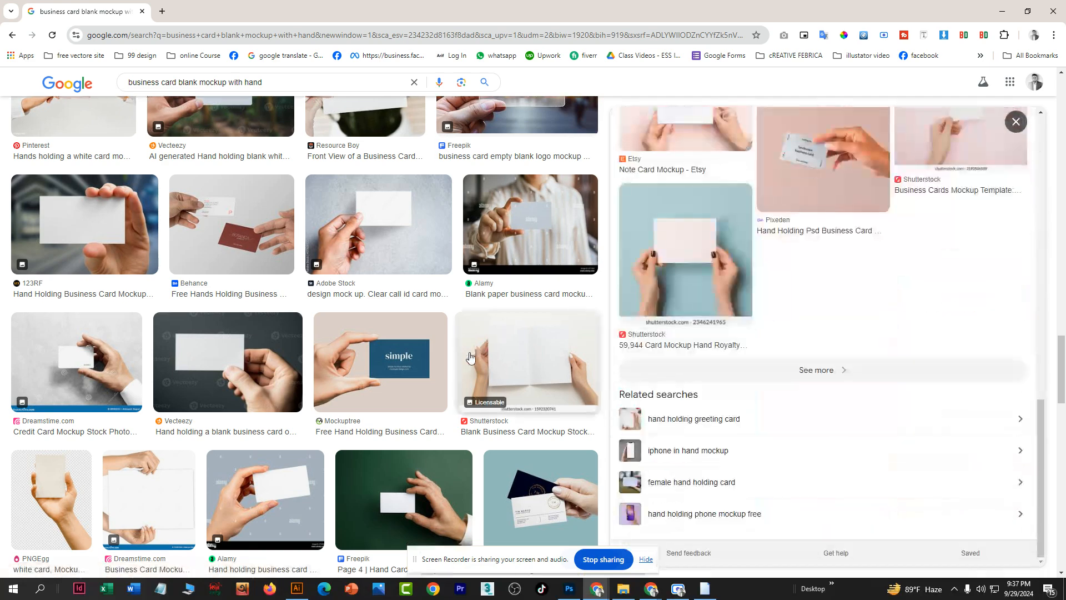
# Step: Find the Unsplash picture of a hand holding a blank black business card in the results and copy the image
pyautogui.scroll(-6, 488, 339)
pyautogui.scroll(-3, 555, 316)
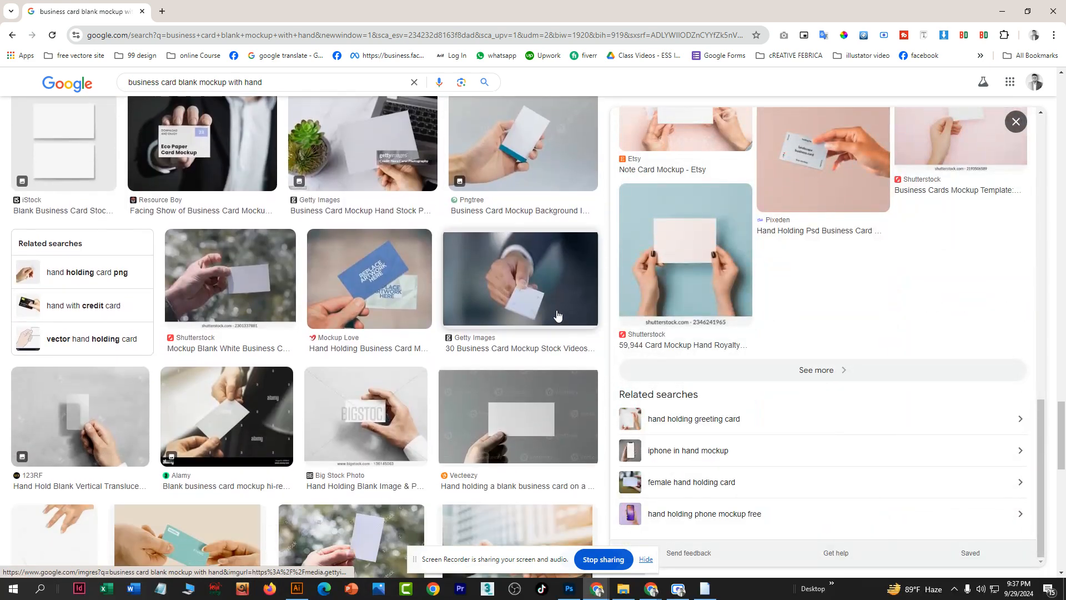
pyautogui.scroll(-6, 557, 314)
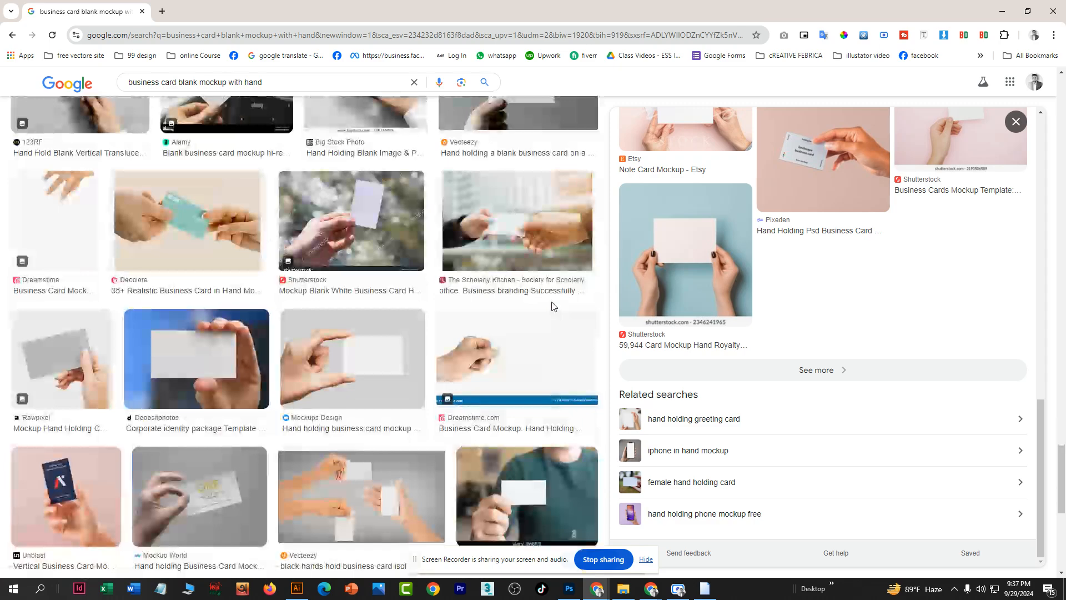
pyautogui.scroll(-6, 554, 306)
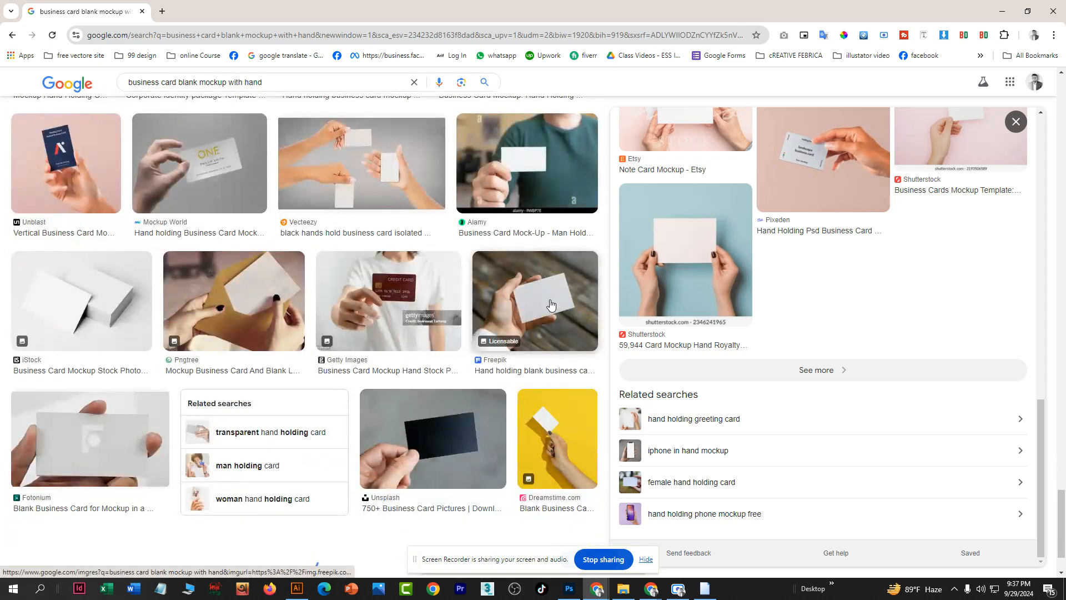
pyautogui.click(494, 438)
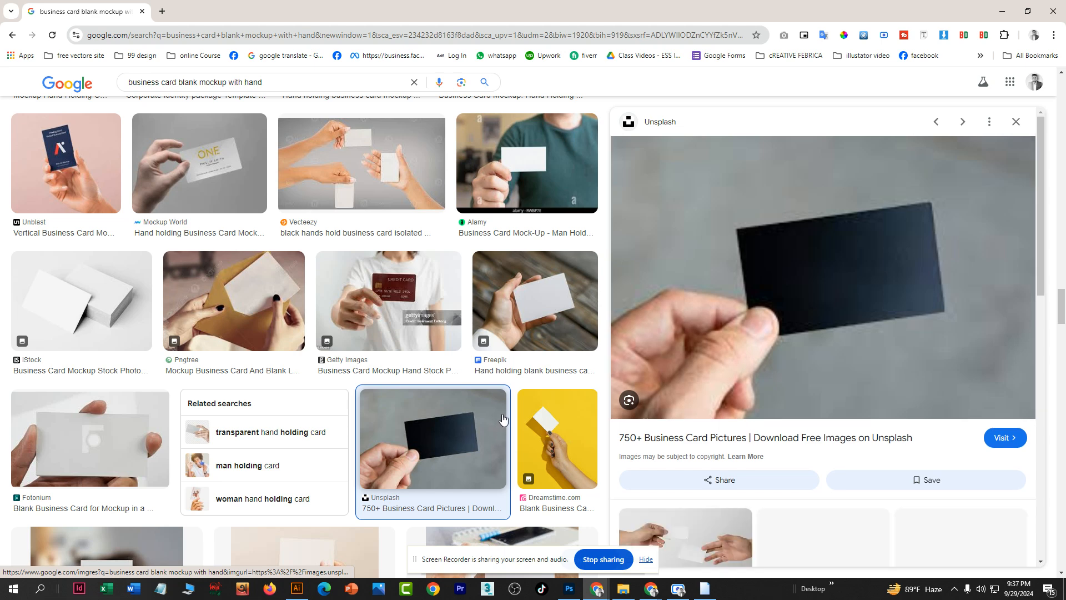
pyautogui.rightClick(751, 227)
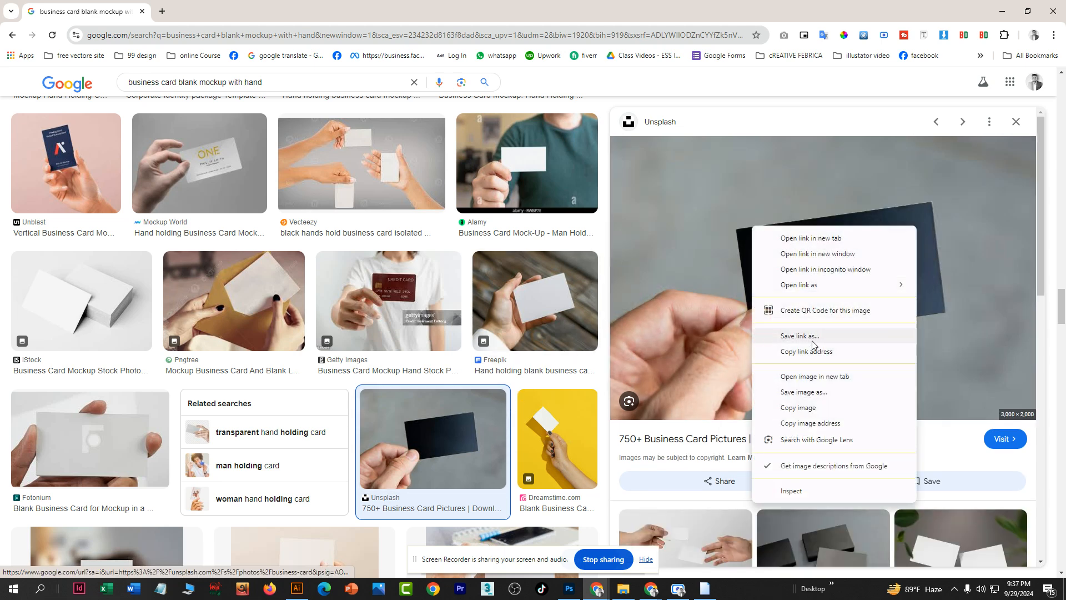
pyautogui.click(808, 407)
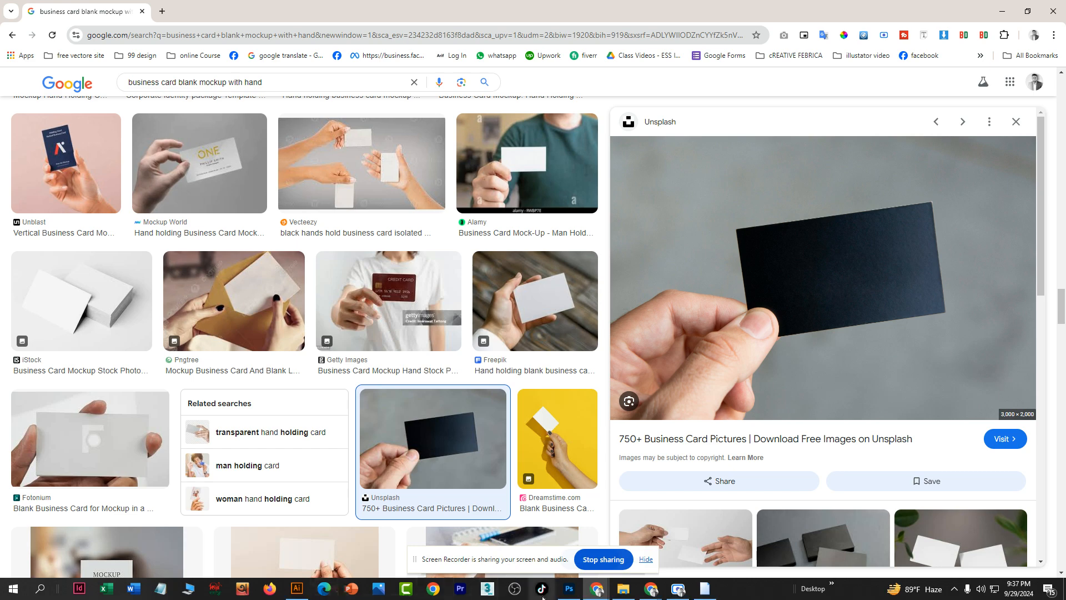
# Step: Switch to Photoshop, create a new document at the copied image's size, and paste the hand-held black card picture into it
pyautogui.click(567, 590)
pyautogui.hotkey('ctrl', 'n')
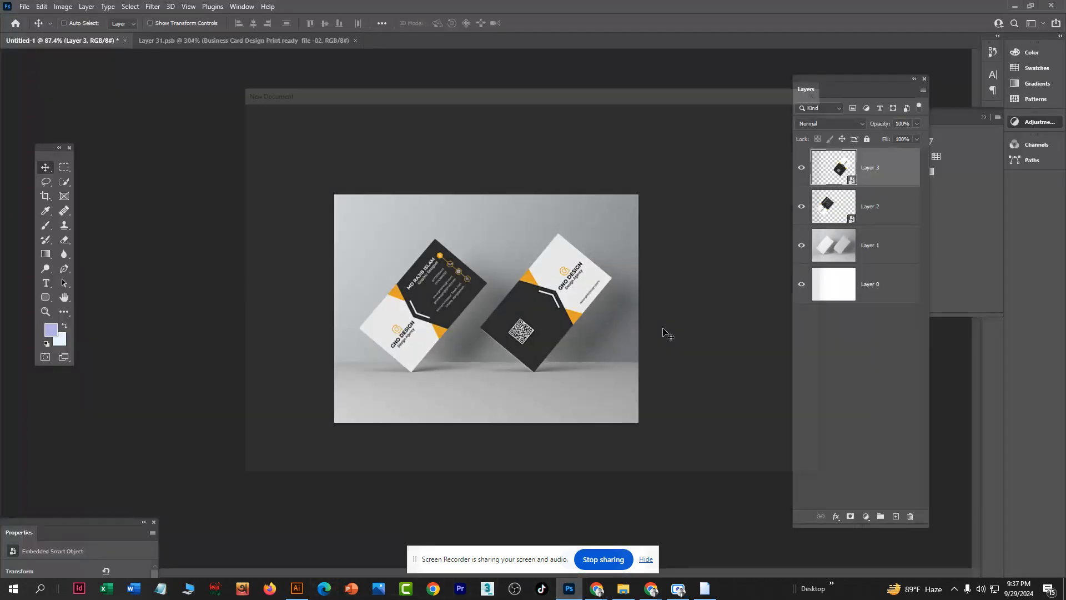
pyautogui.press('Return')
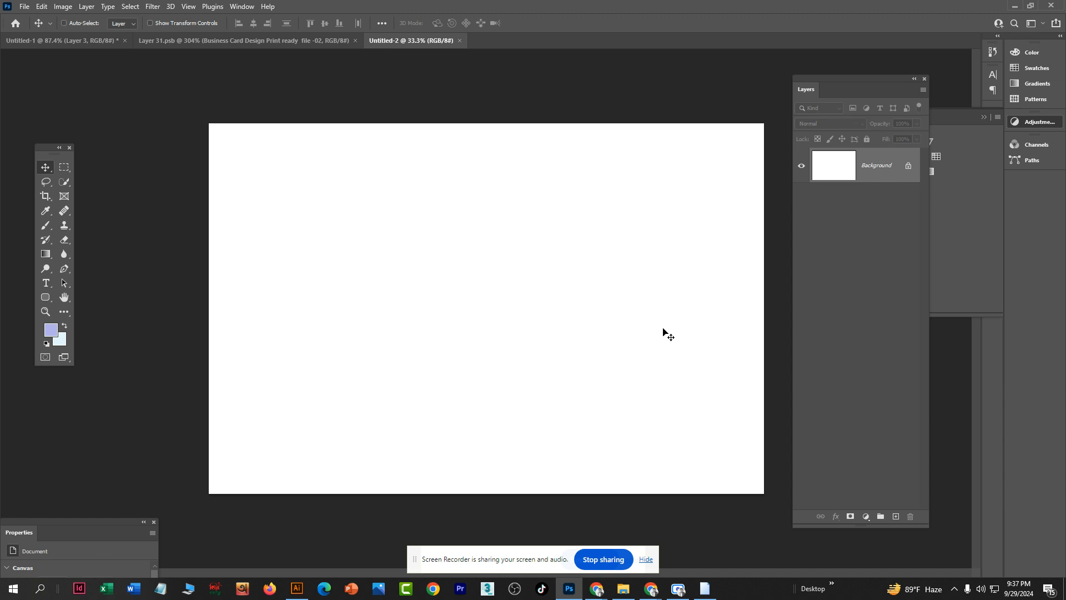
pyautogui.hotkey('ctrl', 'v')
pyautogui.hotkey('ctrl', '-')
pyautogui.scroll(-1, 483, 339)
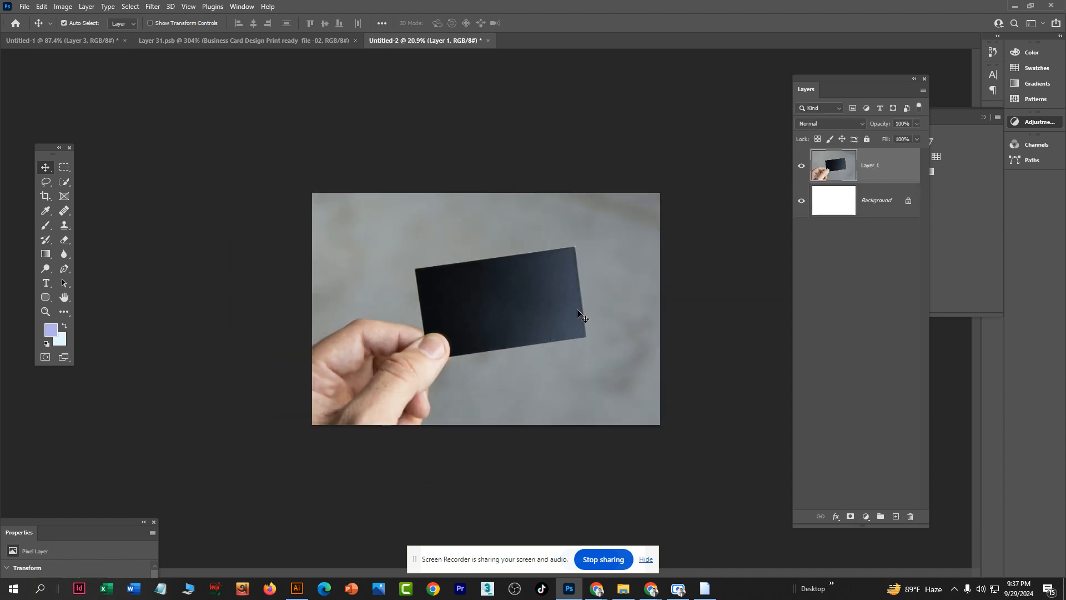
pyautogui.scroll(3, 580, 309)
pyautogui.scroll(-1, 592, 295)
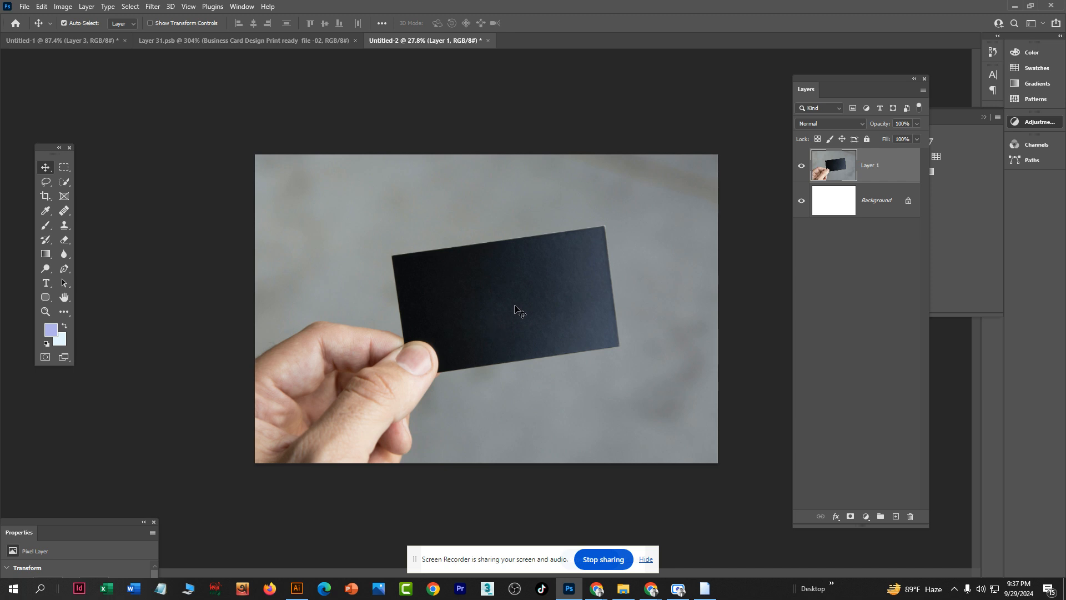
# Step: Clear the floating panels away from the canvas and unlock the Background layer
pyautogui.moveTo(883, 76)
pyautogui.mouseDown()
pyautogui.moveTo(922, 74)
pyautogui.moveTo(887, 77)
pyautogui.mouseUp()
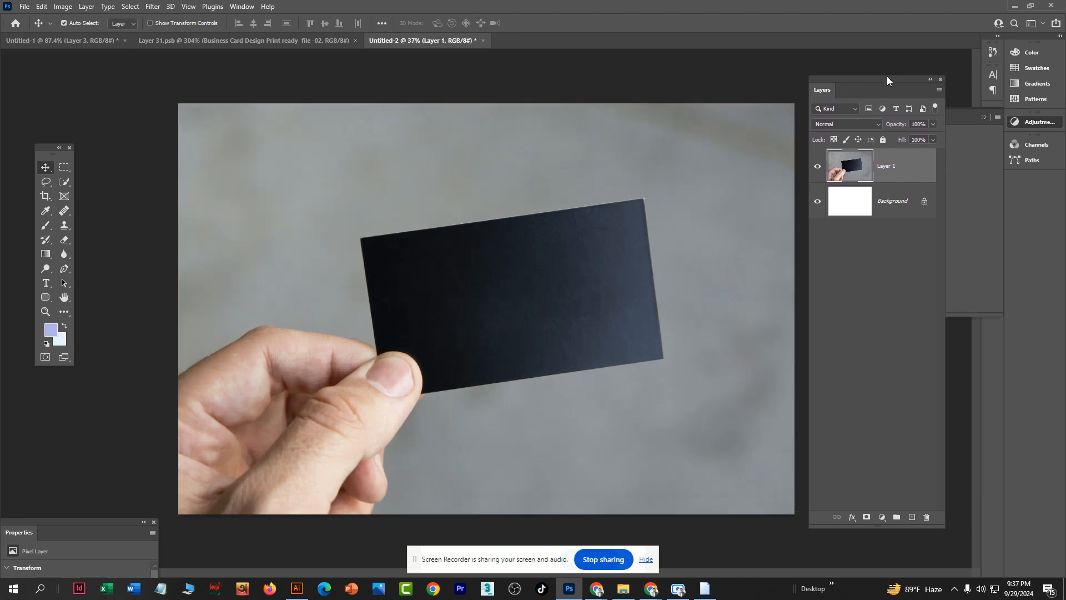
pyautogui.click(983, 118)
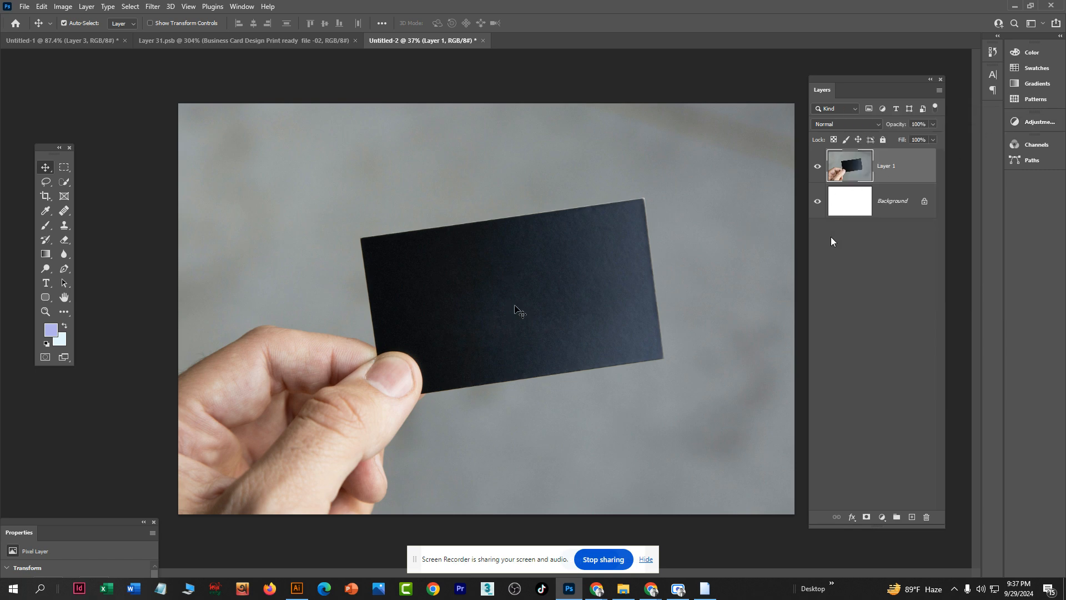
pyautogui.click(924, 201)
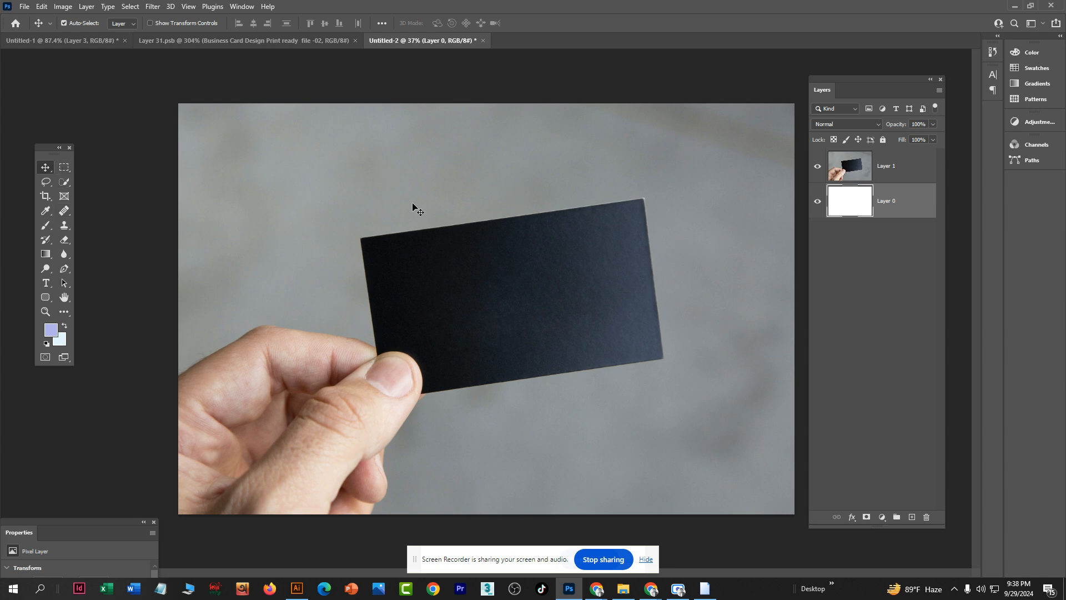
# Step: Make a fixed-size 3.5 × 2 in rectangular selection above the card and fill it with the lavender foreground color on a new top layer
pyautogui.click(68, 168)
pyautogui.click(508, 195)
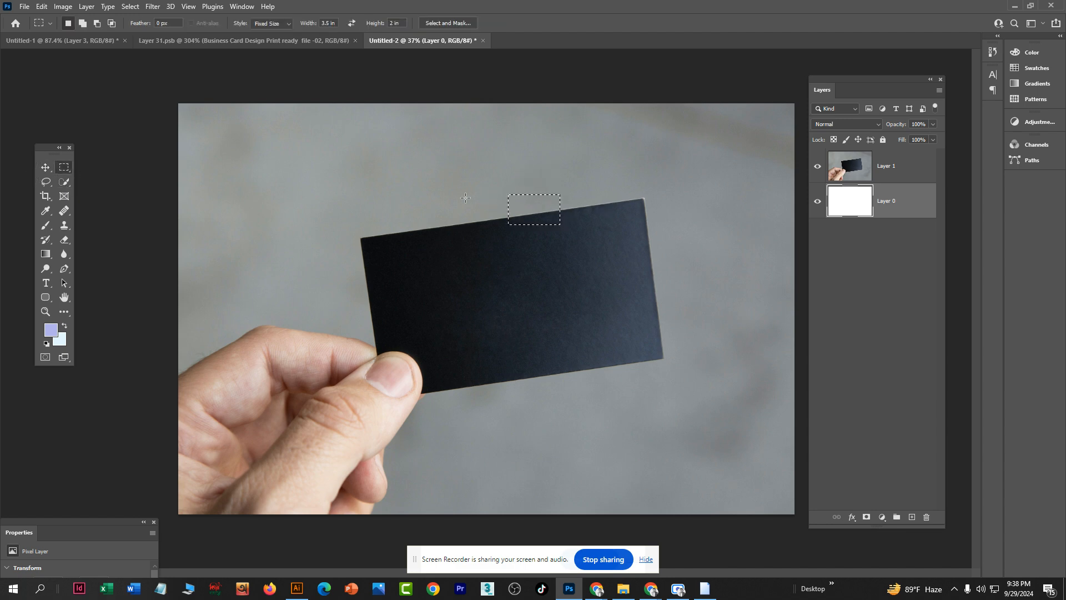
pyautogui.hotkey('ctrl', 'd')
pyautogui.click(480, 161)
pyautogui.click(913, 517)
pyautogui.moveTo(891, 211); pyautogui.dragTo(886, 160)
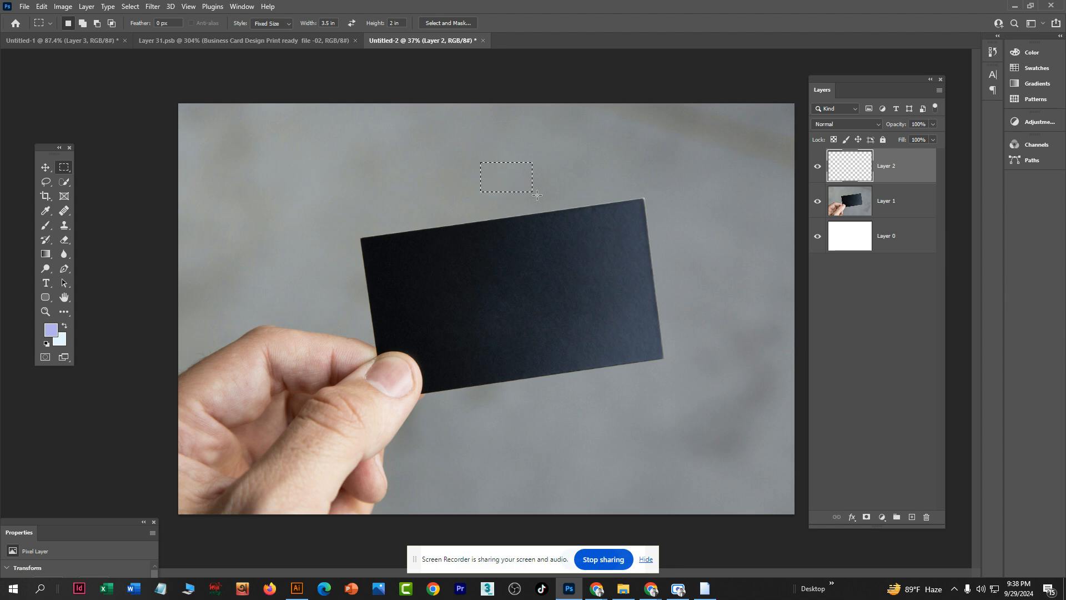
pyautogui.hotkey('alt', 'BackSpace')
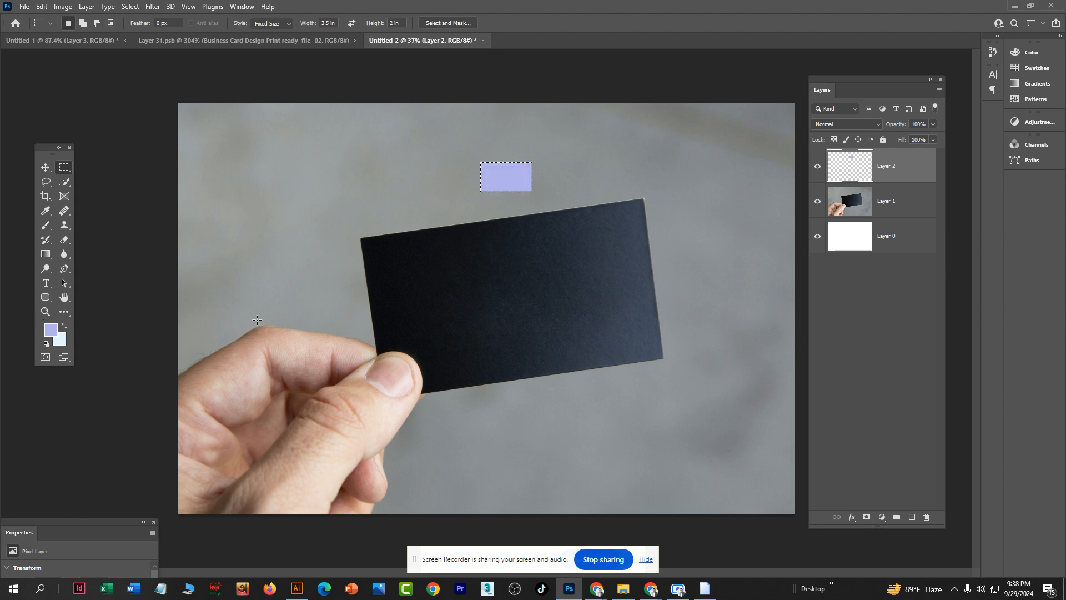
# Step: Enlarge the lavender rectangle to roughly the black card's size, position it over the card, and convert its layer to a smart object
pyautogui.click(42, 167)
pyautogui.hotkey('ctrl', 't')
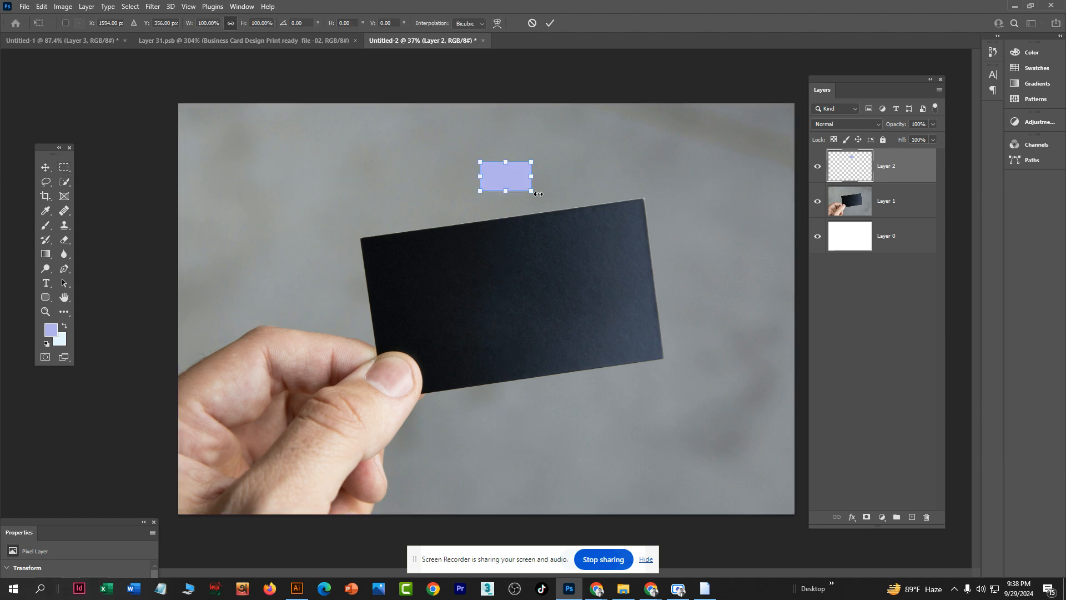
pyautogui.moveTo(538, 193); pyautogui.dragTo(738, 250)
pyautogui.moveTo(630, 200); pyautogui.dragTo(522, 320)
pyautogui.moveTo(637, 288); pyautogui.dragTo(644, 289)
pyautogui.press('Return')
pyautogui.moveTo(563, 271); pyautogui.dragTo(590, 284)
pyautogui.rightClick(897, 179)
pyautogui.click(958, 264)
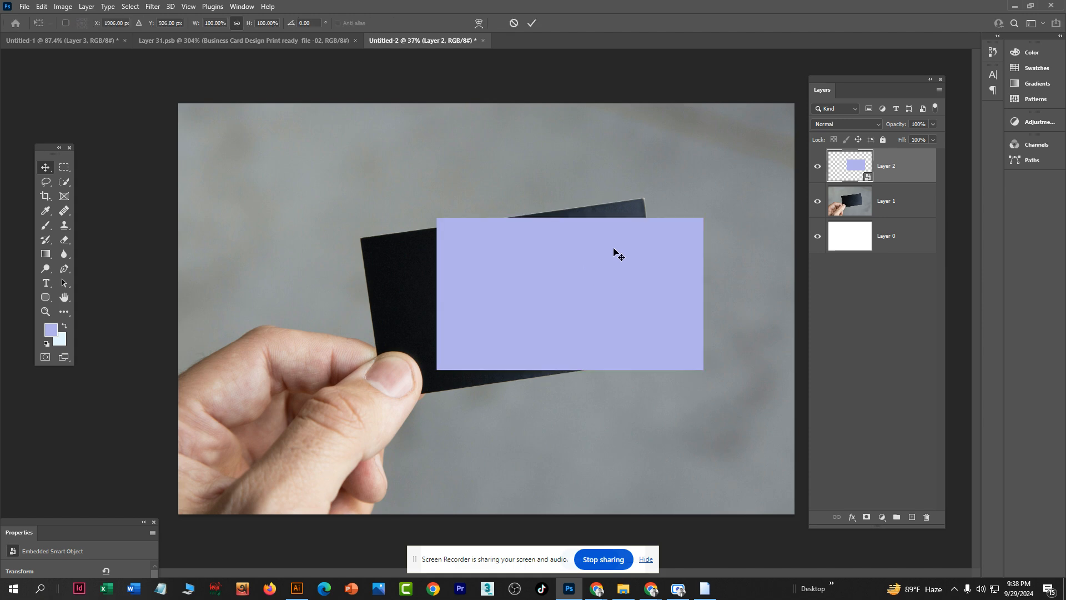
# Step: Rotate the lavender smart object about -7.6°, move it over the black card, and scale it to about 103%
pyautogui.hotkey('ctrl', 't')
pyautogui.moveTo(716, 293); pyautogui.dragTo(717, 275)
pyautogui.moveTo(583, 282); pyautogui.dragTo(507, 285)
pyautogui.moveTo(647, 354)
pyautogui.mouseDown()
pyautogui.moveTo(663, 361)
pyautogui.moveTo(656, 356)
pyautogui.mouseUp()
# Step: Distort the lavender smart object so its four corners meet the corners of the black card
pyautogui.rightClick(584, 293)
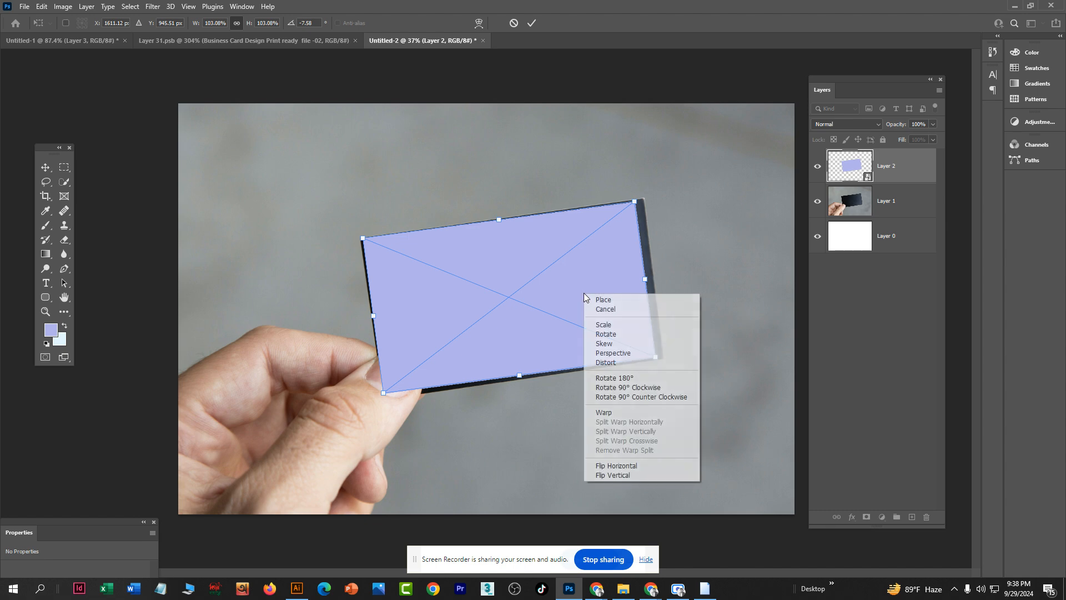
pyautogui.click(616, 367)
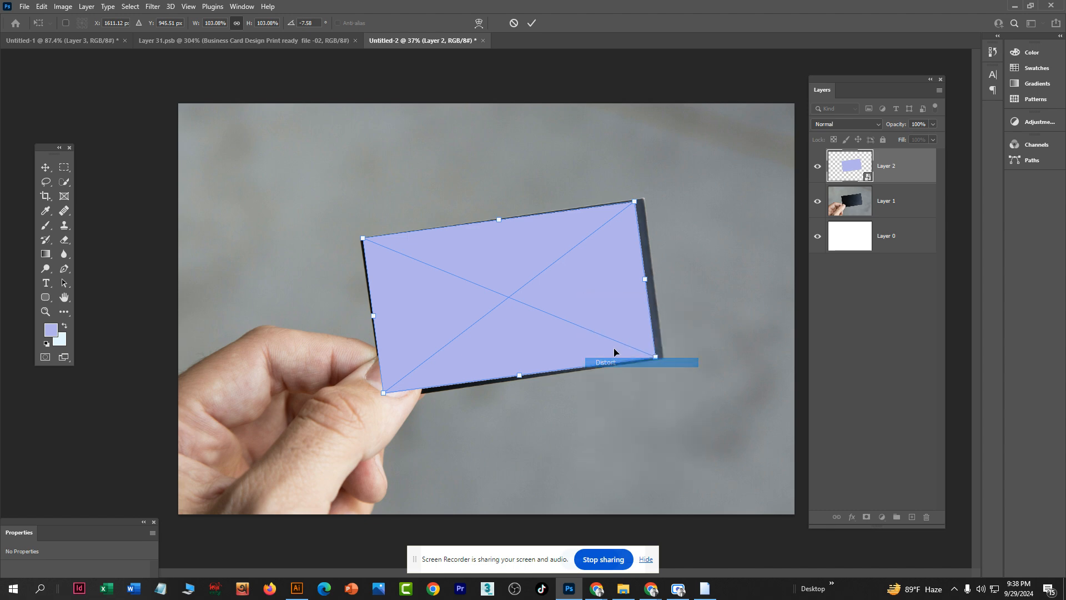
pyautogui.moveTo(633, 203); pyautogui.dragTo(642, 199)
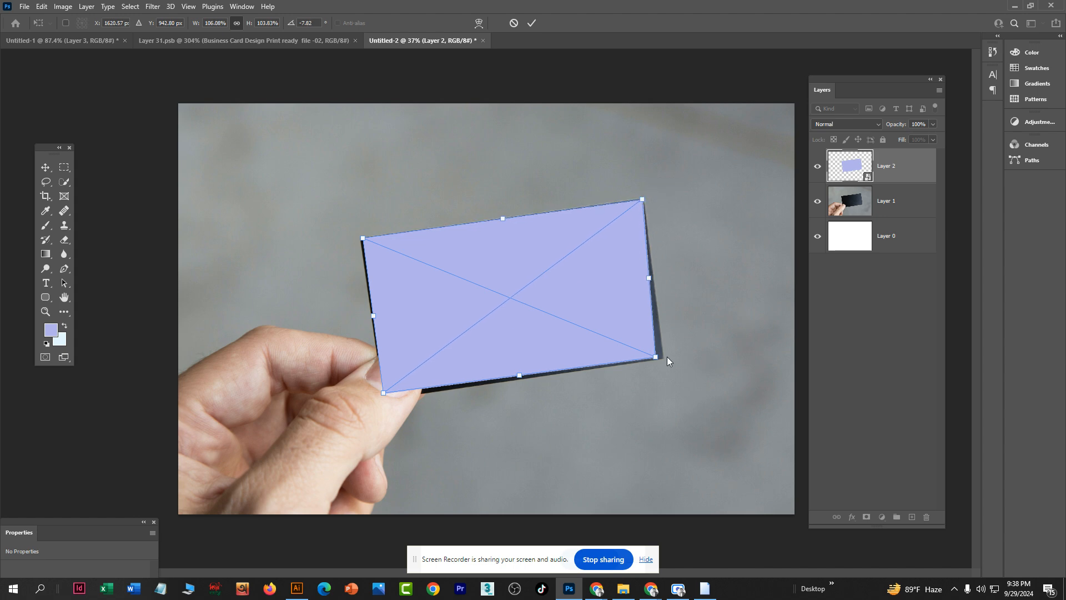
pyautogui.moveTo(655, 357); pyautogui.dragTo(663, 357)
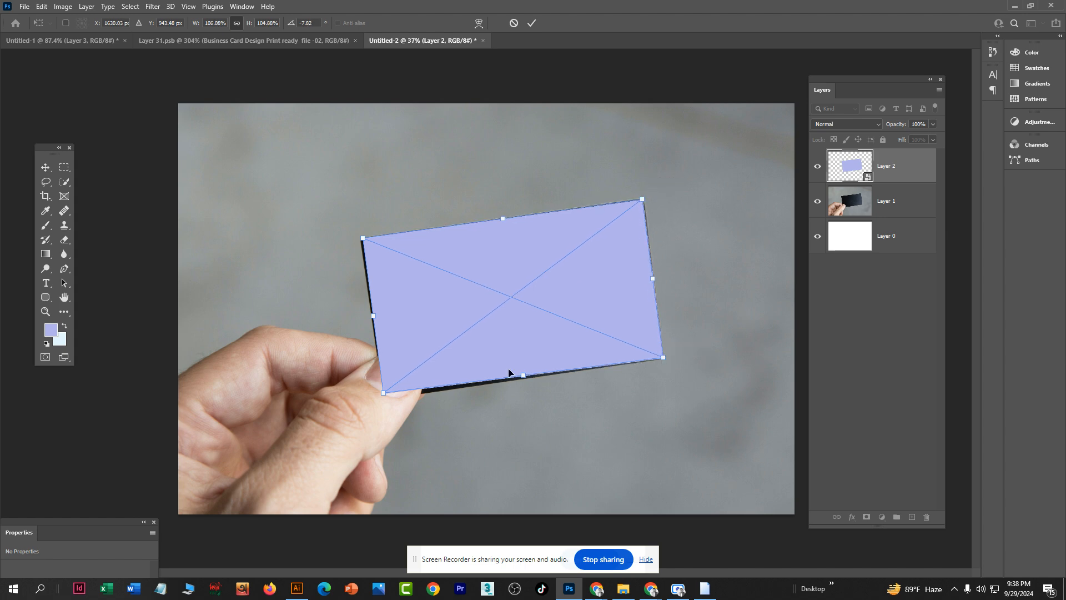
pyautogui.moveTo(384, 394); pyautogui.dragTo(382, 402)
pyautogui.moveTo(363, 241); pyautogui.dragTo(360, 239)
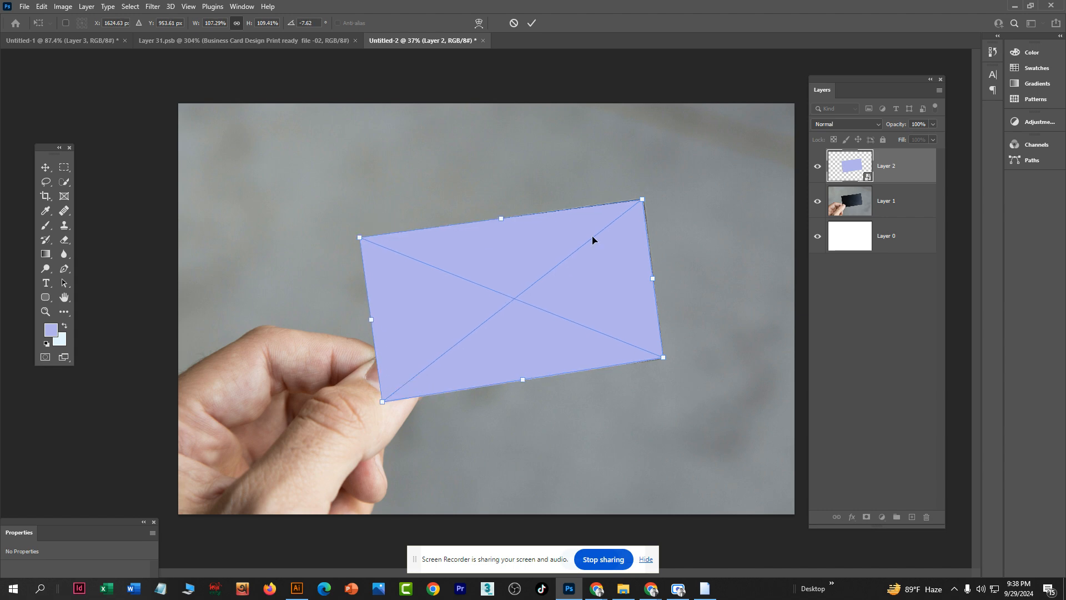
# Step: Refine the distortion at the upper-right and lower-right corners to cover the dark card edges still showing
pyautogui.scroll(5, 681, 175)
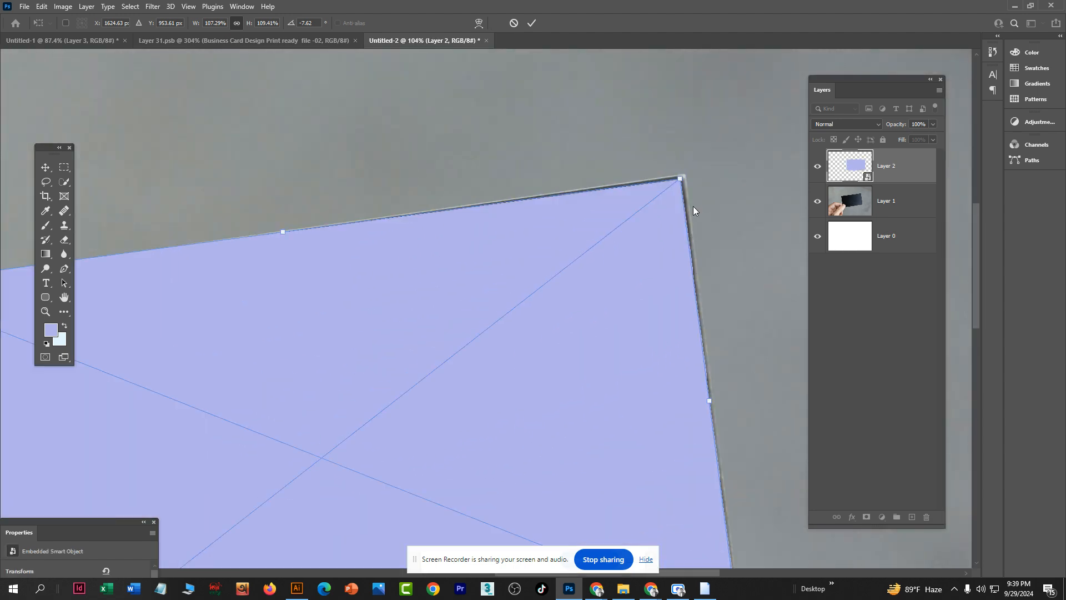
pyautogui.moveTo(682, 181); pyautogui.dragTo(685, 175)
pyautogui.scroll(-6, 664, 231)
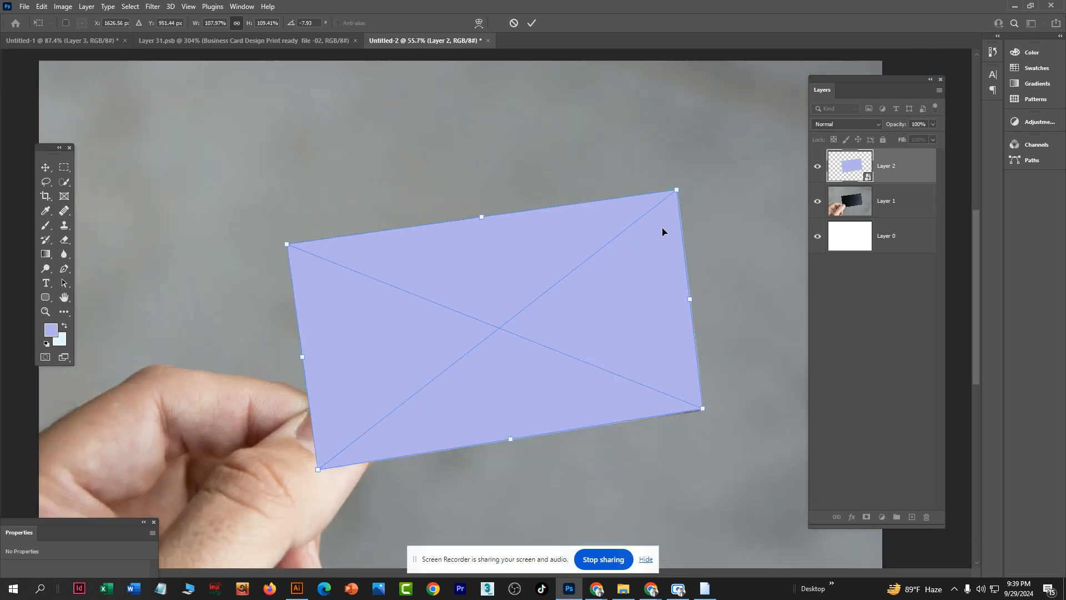
pyautogui.scroll(15, 655, 355)
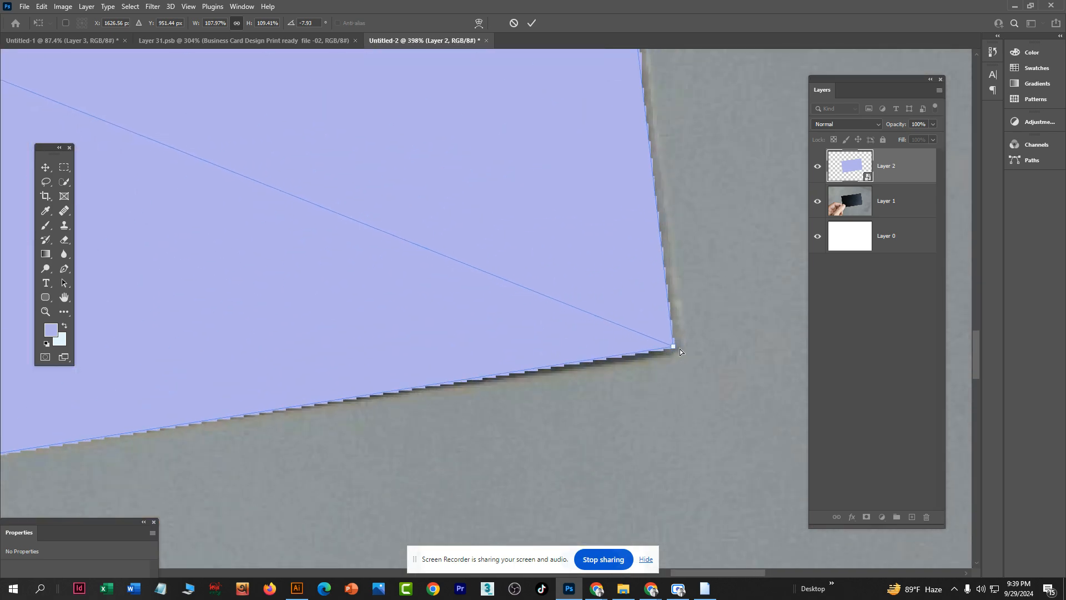
pyautogui.moveTo(671, 349)
pyautogui.mouseDown()
pyautogui.moveTo(646, 307)
pyautogui.moveTo(682, 355)
pyautogui.mouseUp()
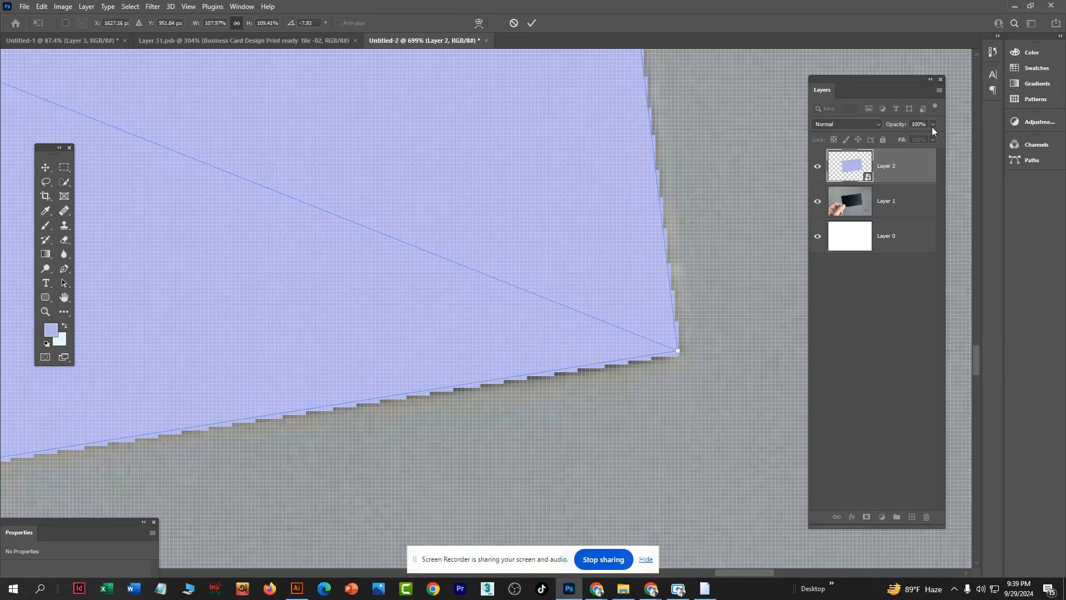
# Step: Lower Layer 2's opacity to 0% and fine-tune its lower-right corner against the card underneath
pyautogui.moveTo(926, 139); pyautogui.dragTo(877, 138)
pyautogui.scroll(-5, 701, 284)
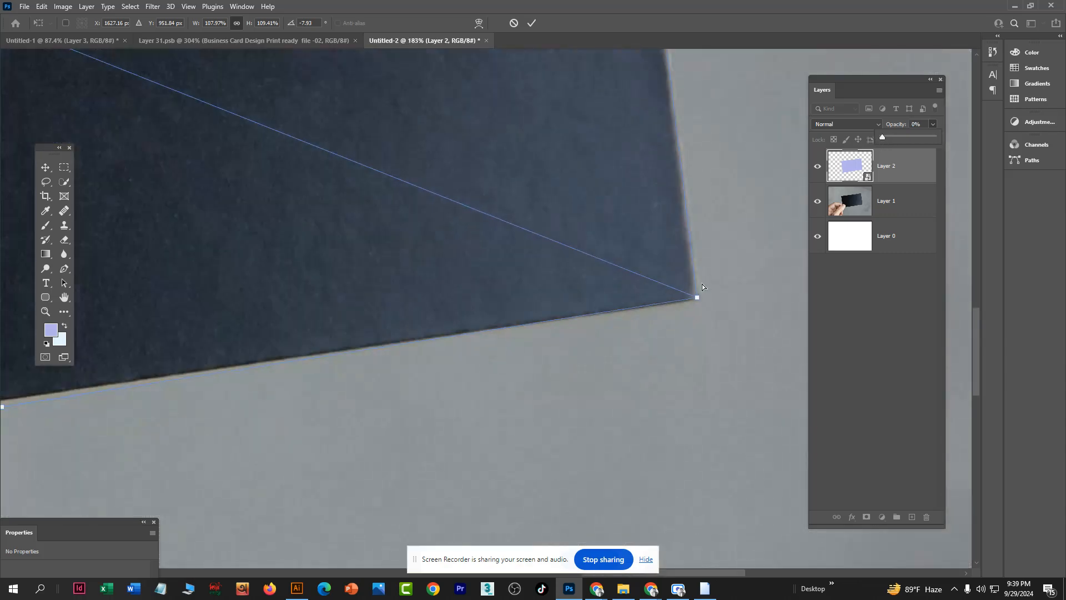
pyautogui.scroll(-5, 702, 286)
pyautogui.scroll(5, 684, 175)
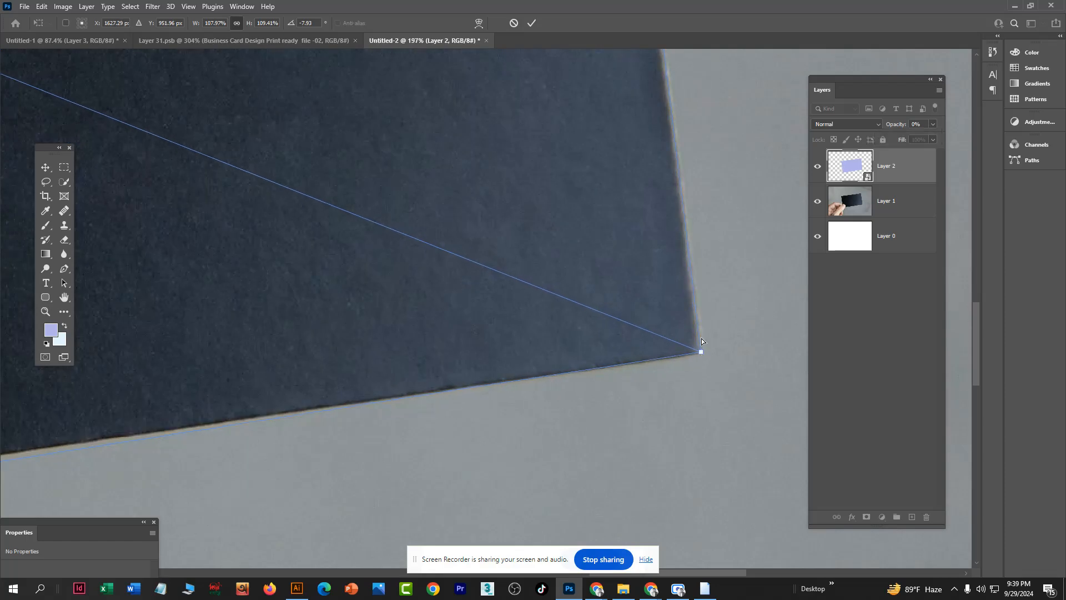
# Step: Align the distorted object's lower-left corner under the thumb and its upper-left corner with the card's edges
pyautogui.scroll(-3, 676, 310)
pyautogui.scroll(-4, 675, 308)
pyautogui.scroll(5, 227, 398)
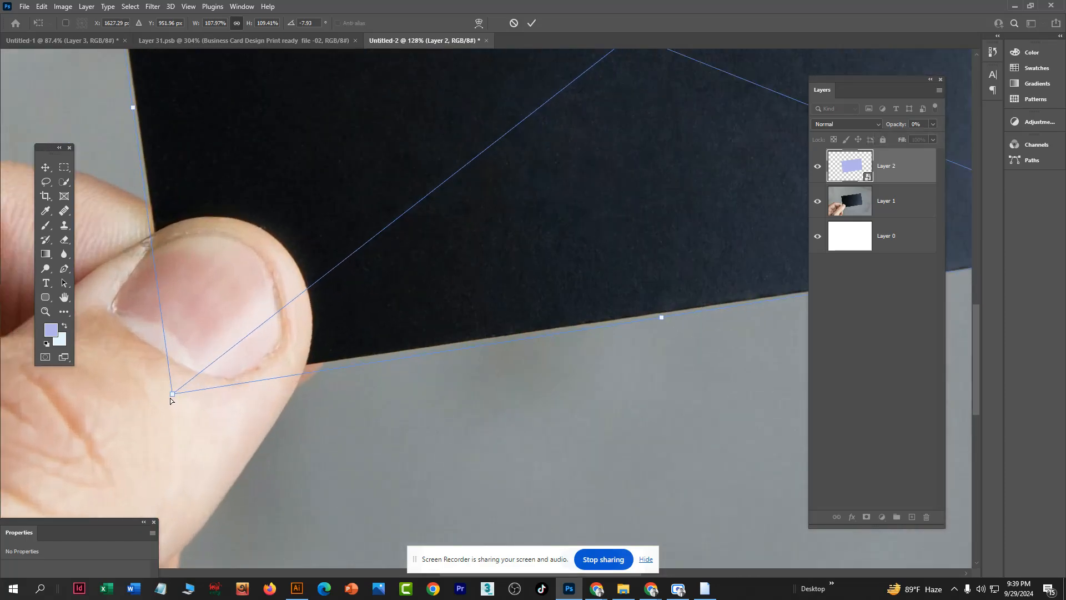
pyautogui.moveTo(172, 395); pyautogui.dragTo(167, 386)
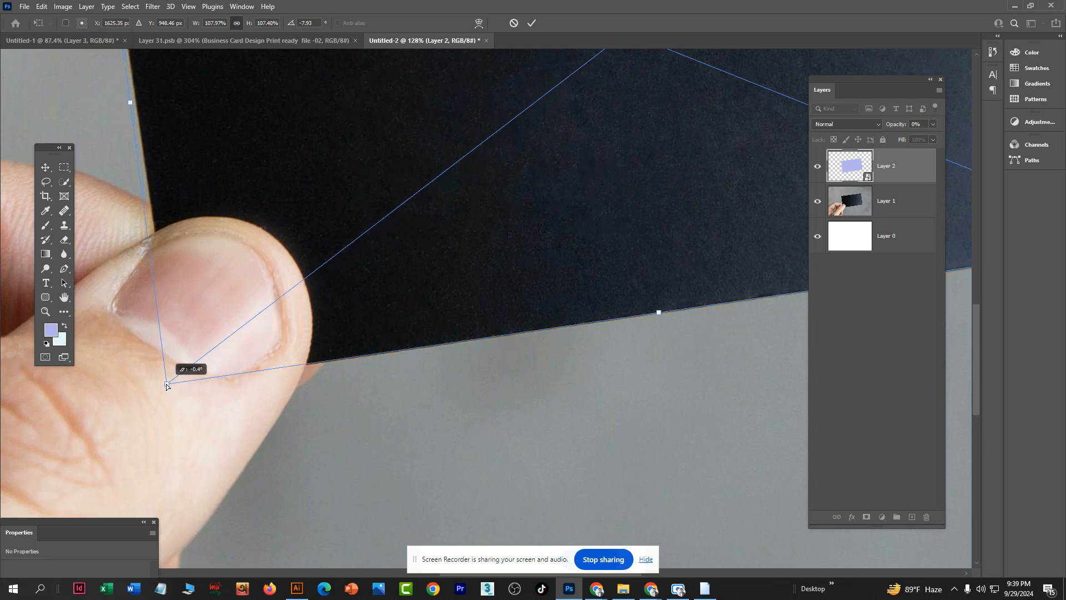
pyautogui.scroll(-4, 336, 318)
pyautogui.scroll(3, 208, 243)
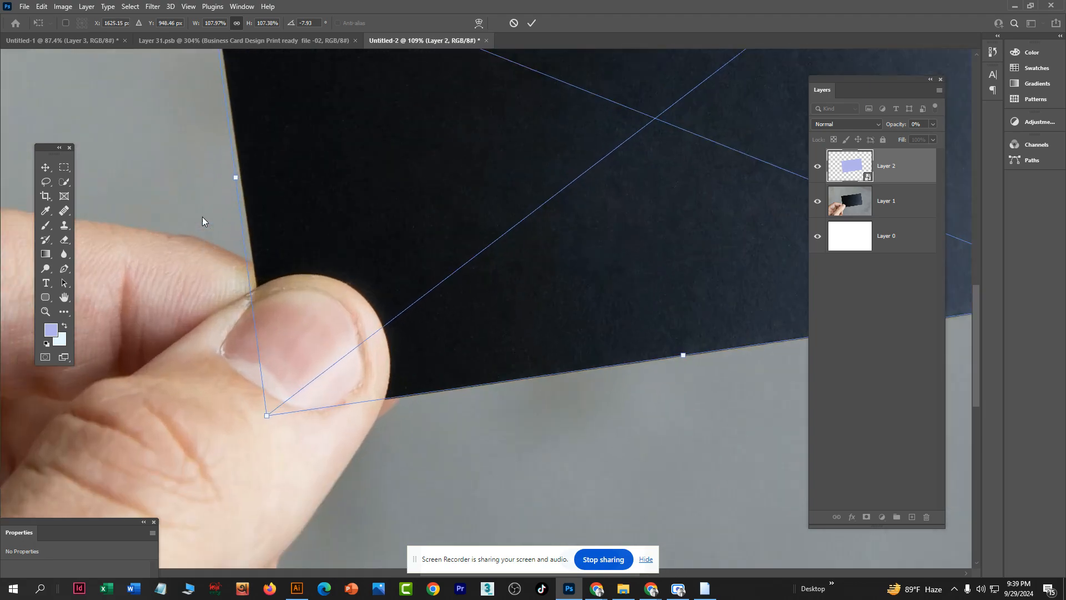
pyautogui.scroll(-3, 237, 245)
pyautogui.scroll(-3, 238, 247)
pyautogui.scroll(6, 352, 239)
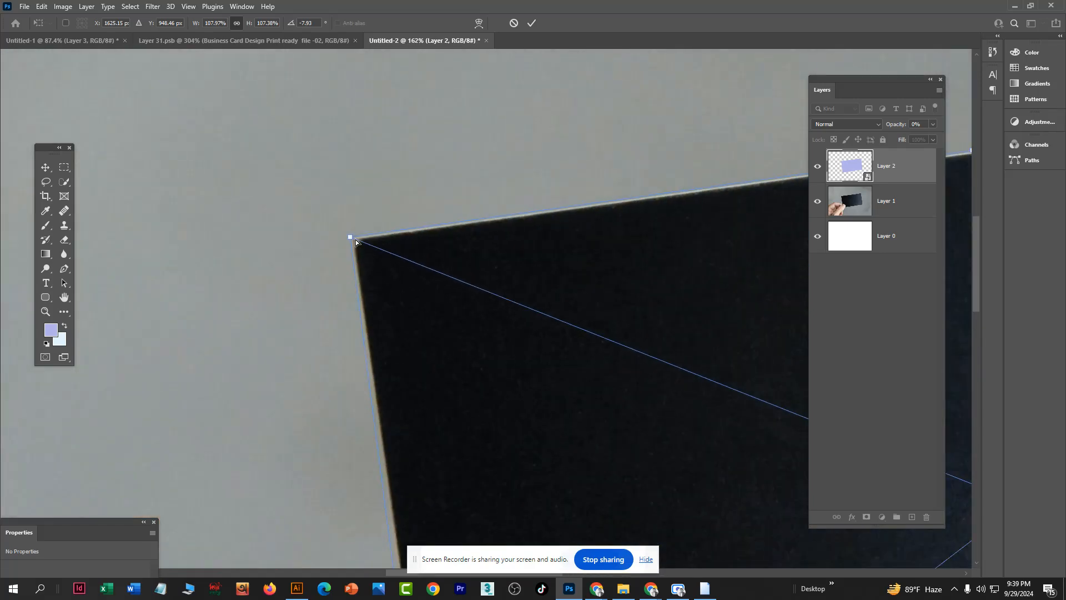
pyautogui.moveTo(351, 238); pyautogui.dragTo(353, 240)
pyautogui.scroll(-5, 353, 239)
pyautogui.scroll(2, 352, 362)
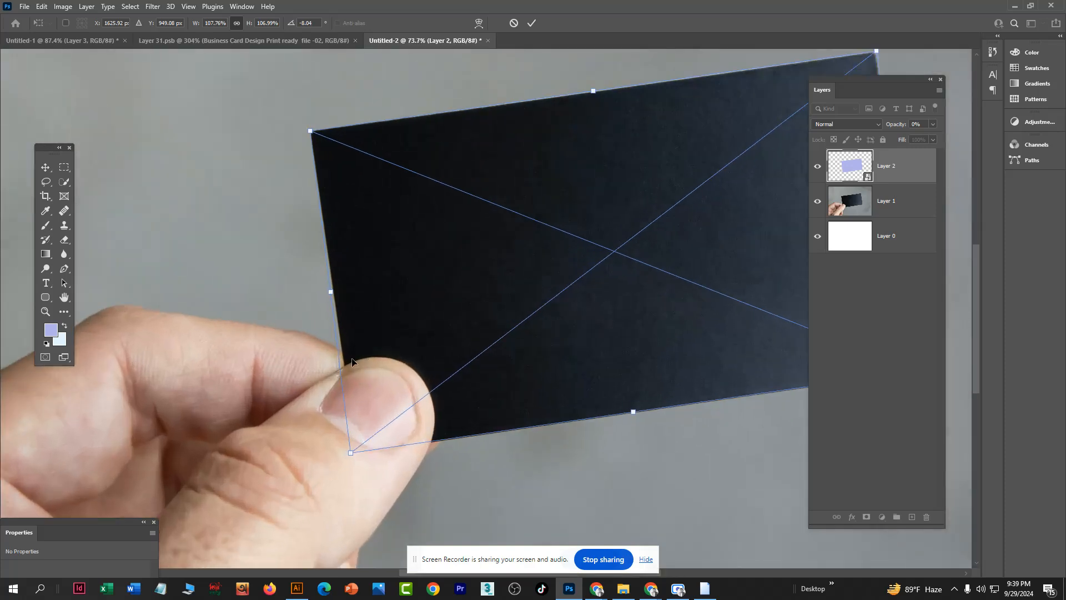
# Step: Warp the smart object, bending its left edge slightly inward where the card meets the fingers
pyautogui.rightClick(376, 267)
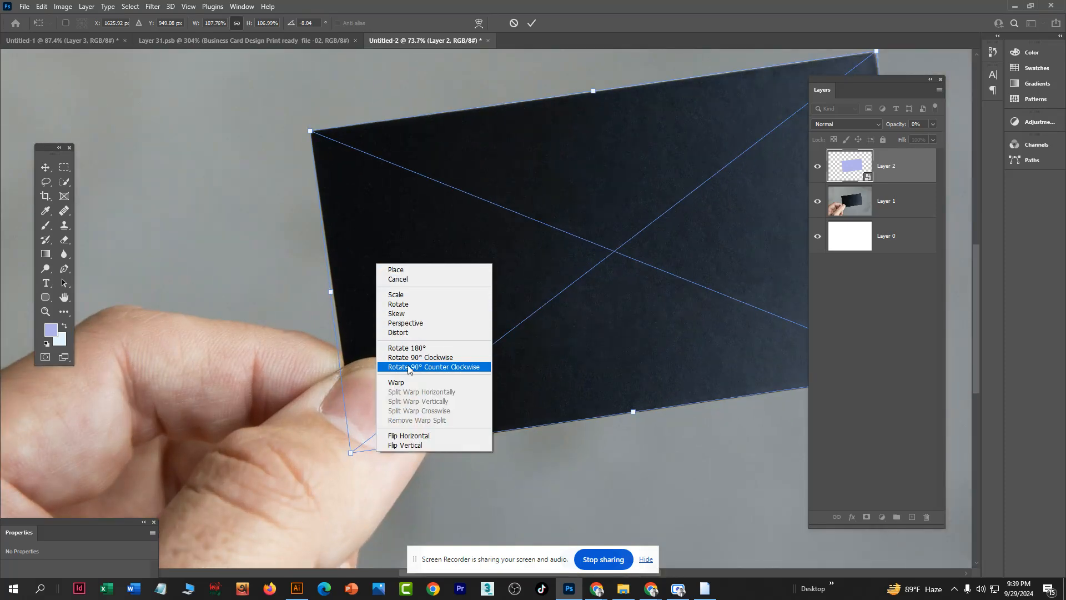
pyautogui.click(407, 383)
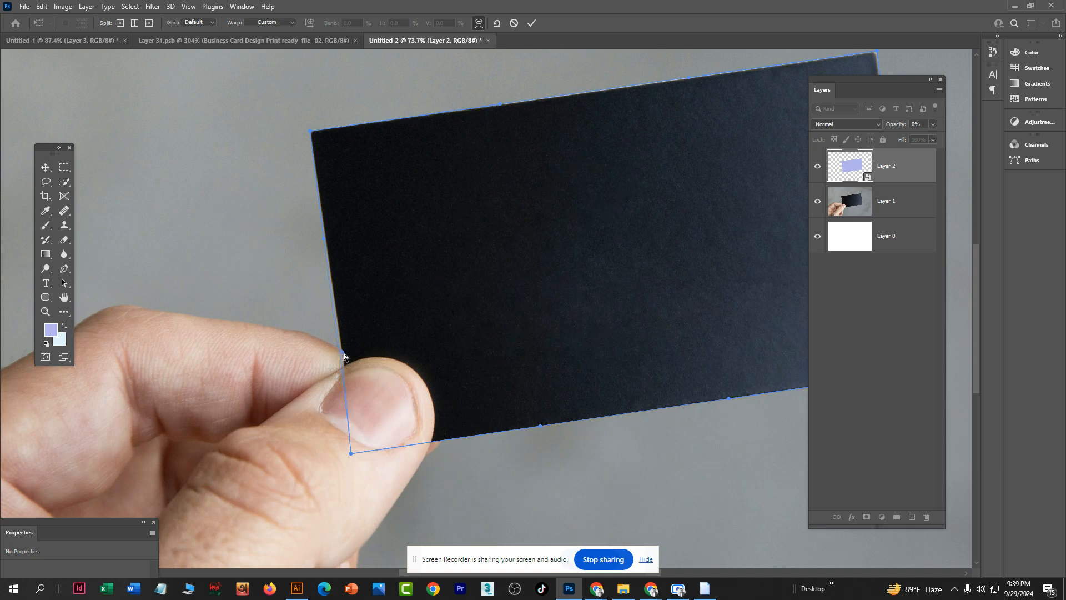
pyautogui.moveTo(344, 353); pyautogui.dragTo(348, 357)
pyautogui.scroll(5, 323, 235)
pyautogui.scroll(-5, 338, 278)
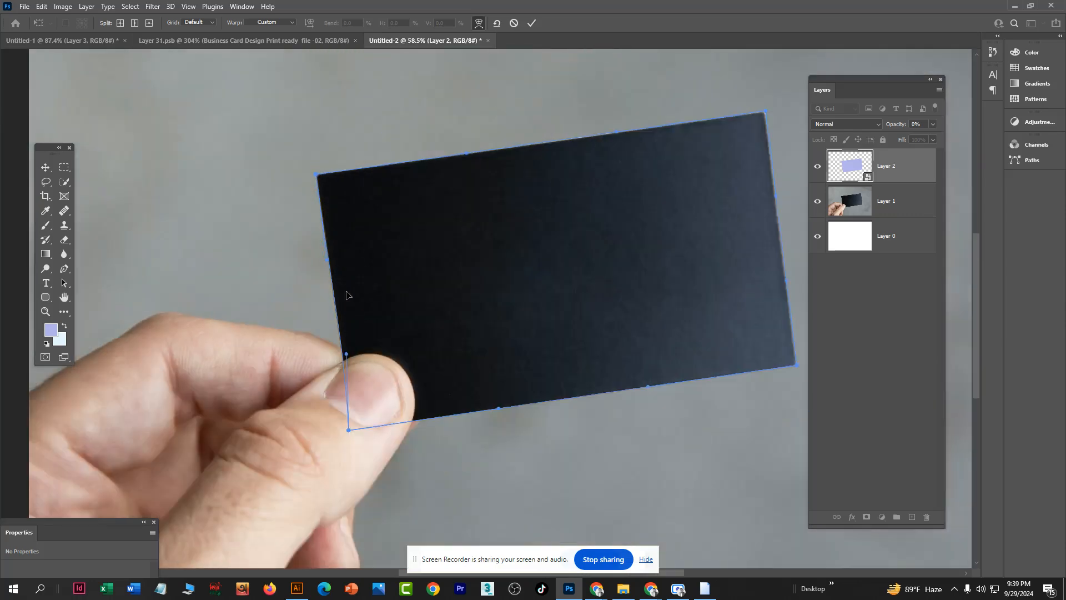
pyautogui.scroll(2, 528, 441)
pyautogui.scroll(-1, 601, 401)
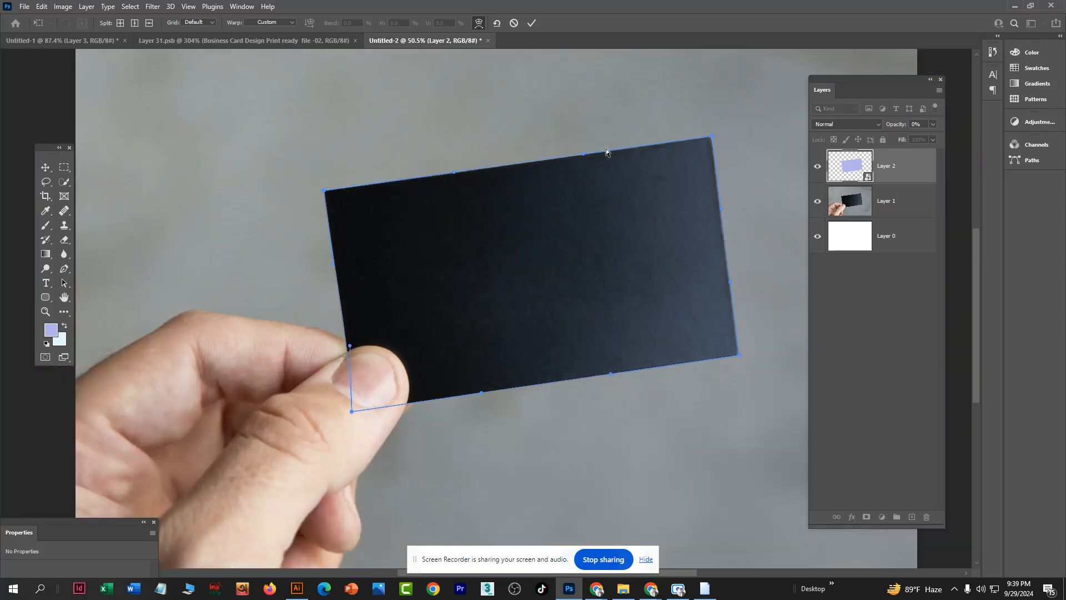
# Step: Pull the warp's upper-right corner slightly inward to match the card's corner and apply the transformation
pyautogui.scroll(2, 605, 151)
pyautogui.scroll(4, 783, 233)
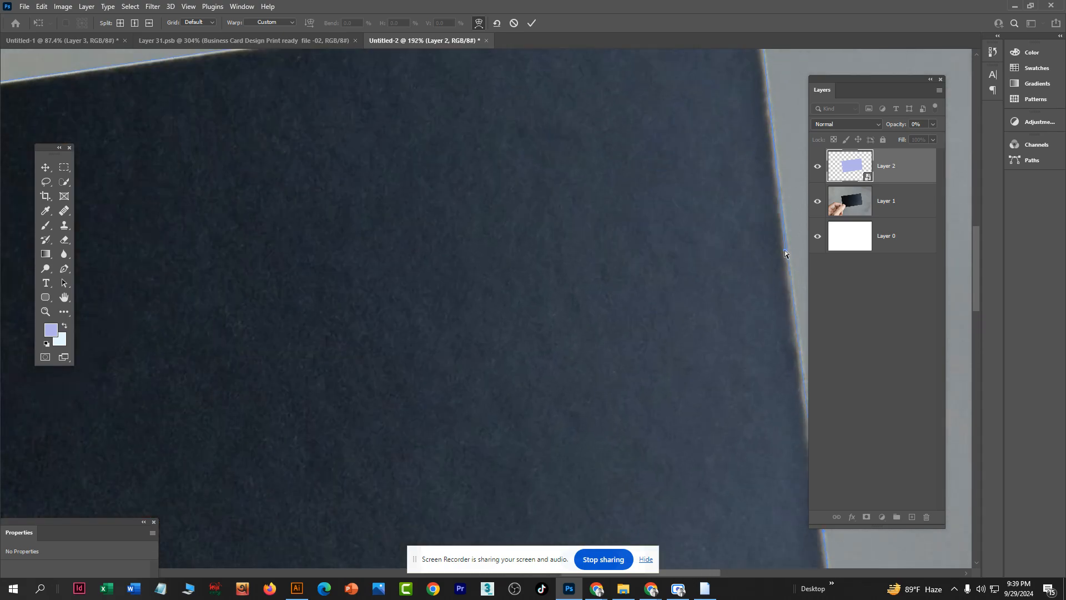
pyautogui.scroll(-2, 711, 233)
pyautogui.scroll(8, 732, 82)
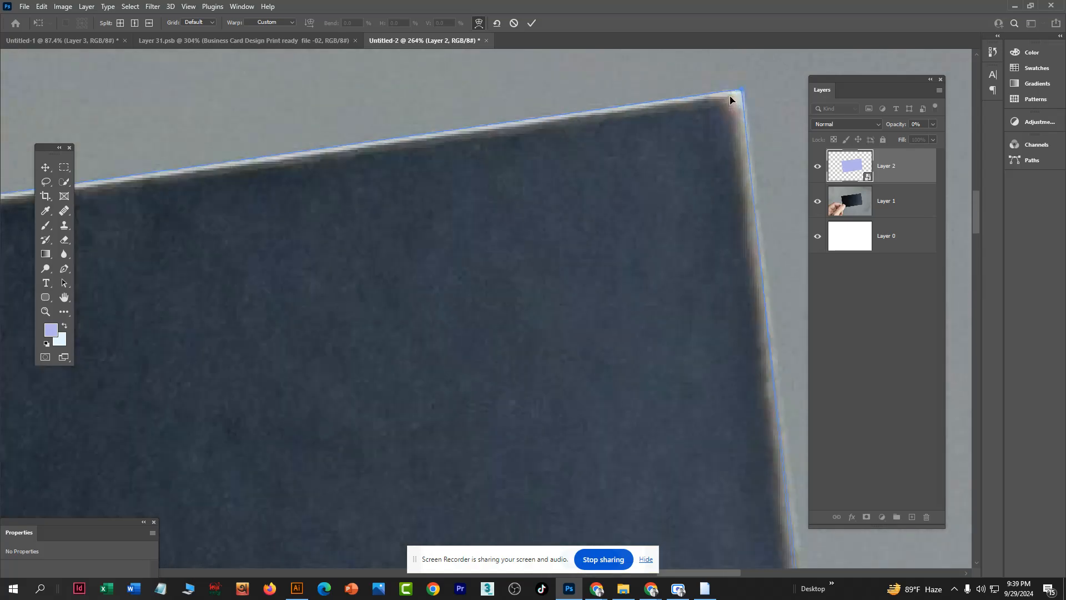
pyautogui.moveTo(745, 88); pyautogui.dragTo(724, 98)
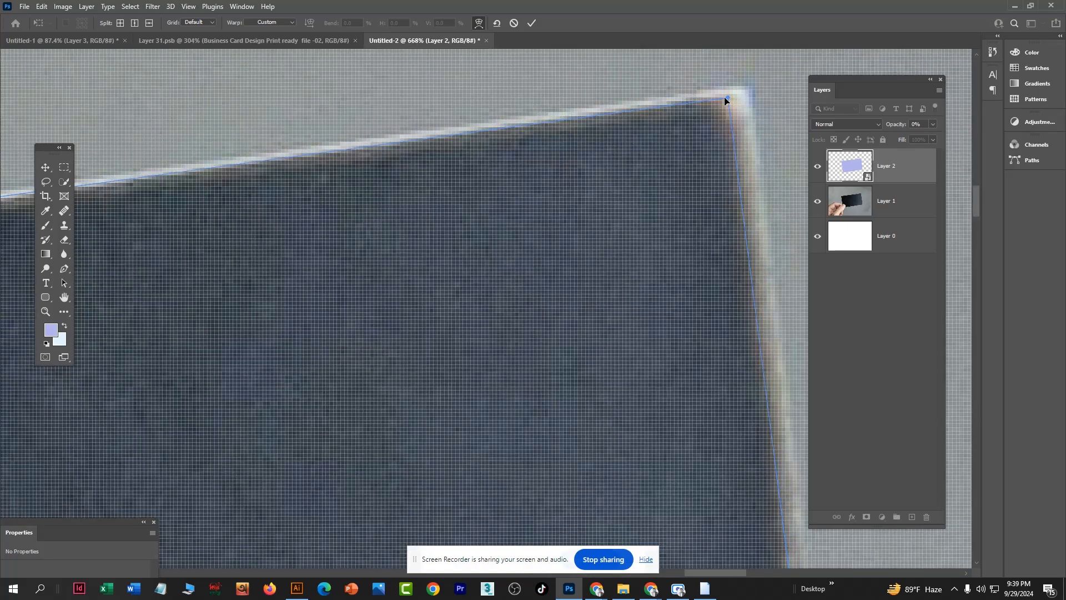
pyautogui.scroll(-10, 725, 98)
pyautogui.scroll(-3, 725, 122)
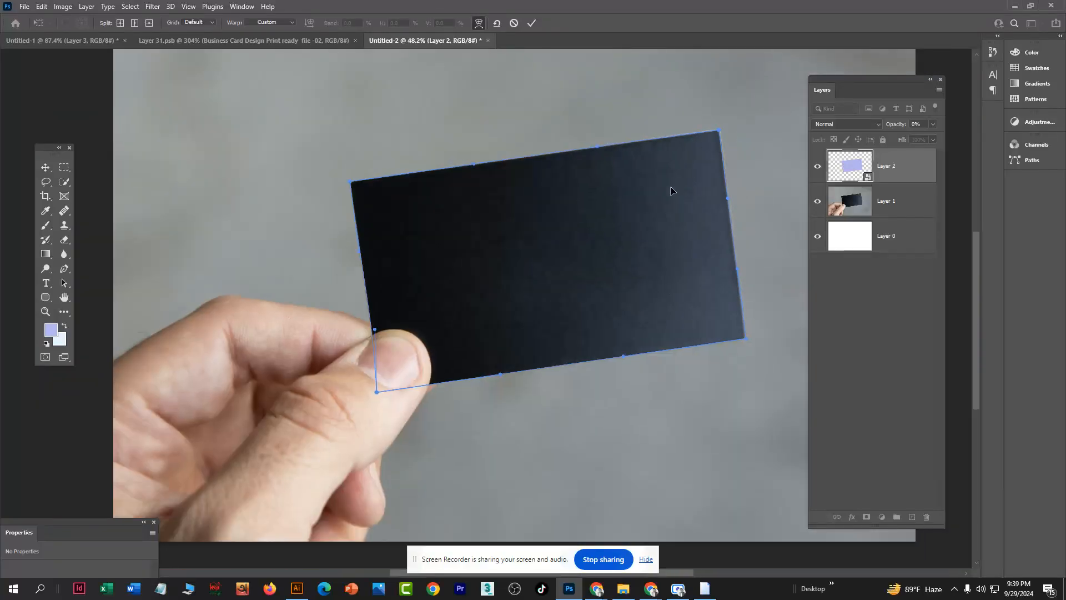
pyautogui.click(530, 23)
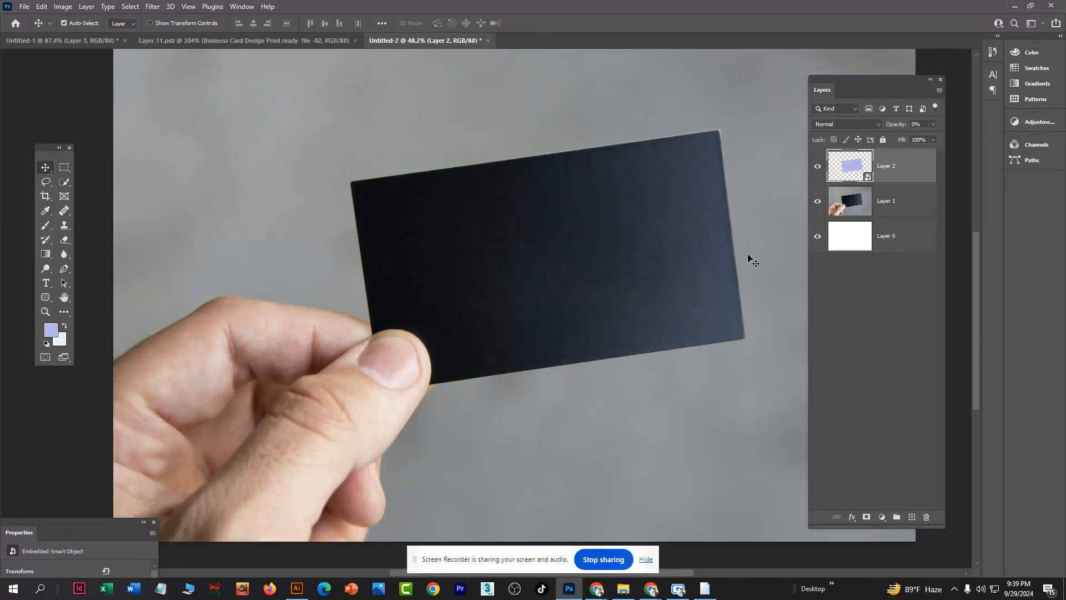
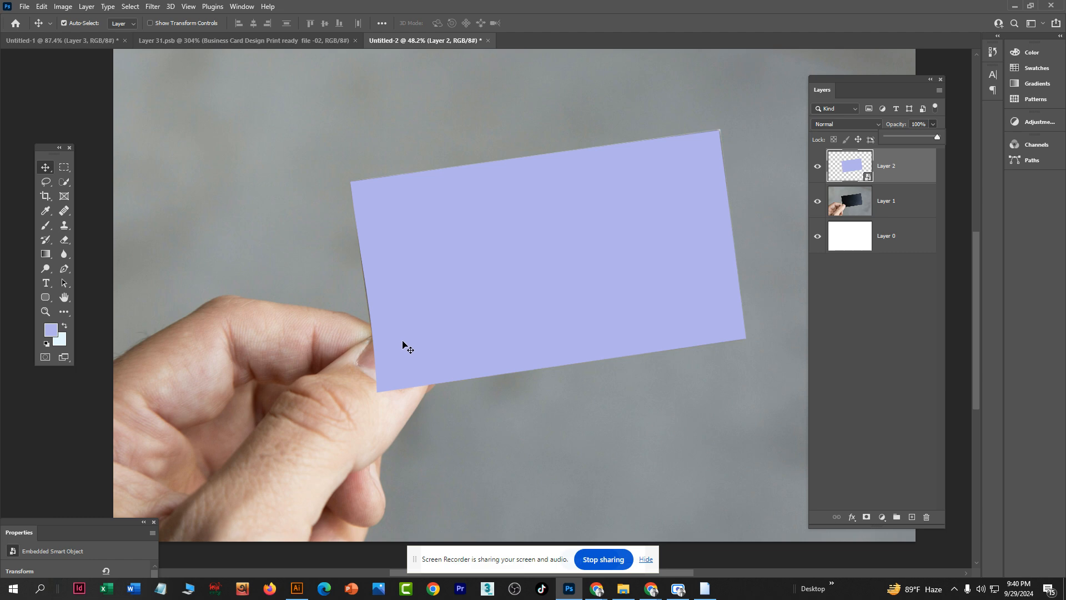
# Step: Select the hand photo layer, Layer 1, and hide the lavender Layer 2
pyautogui.click(906, 212)
pyautogui.click(906, 211)
pyautogui.click(817, 166)
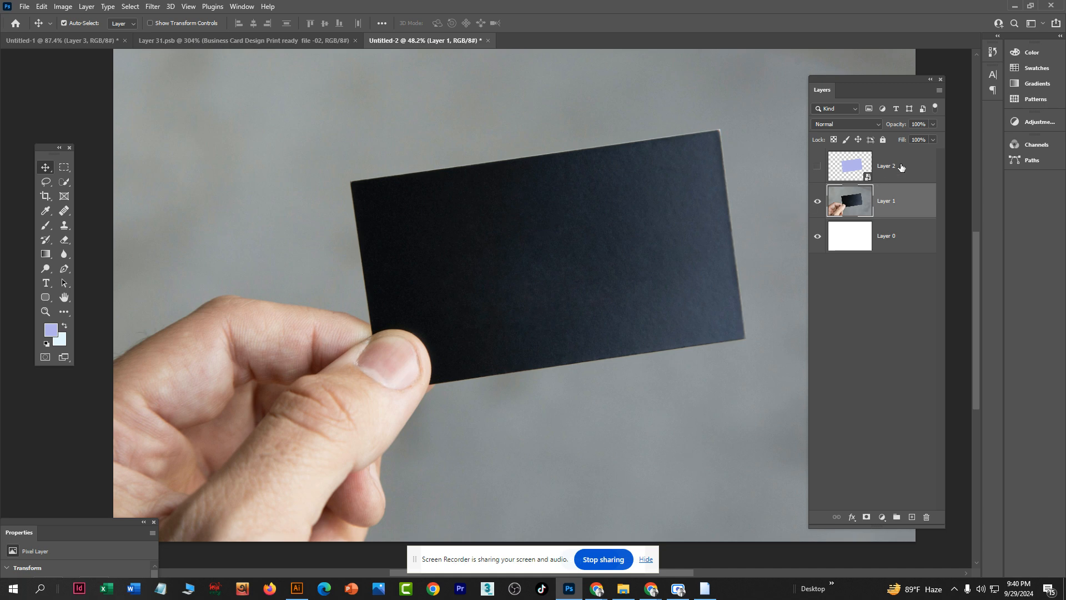
# Step: Start tracing the thumb's upper edge with the Pen tool in Shape mode, from the card's left edge over the curve
pyautogui.scroll(6, 476, 368)
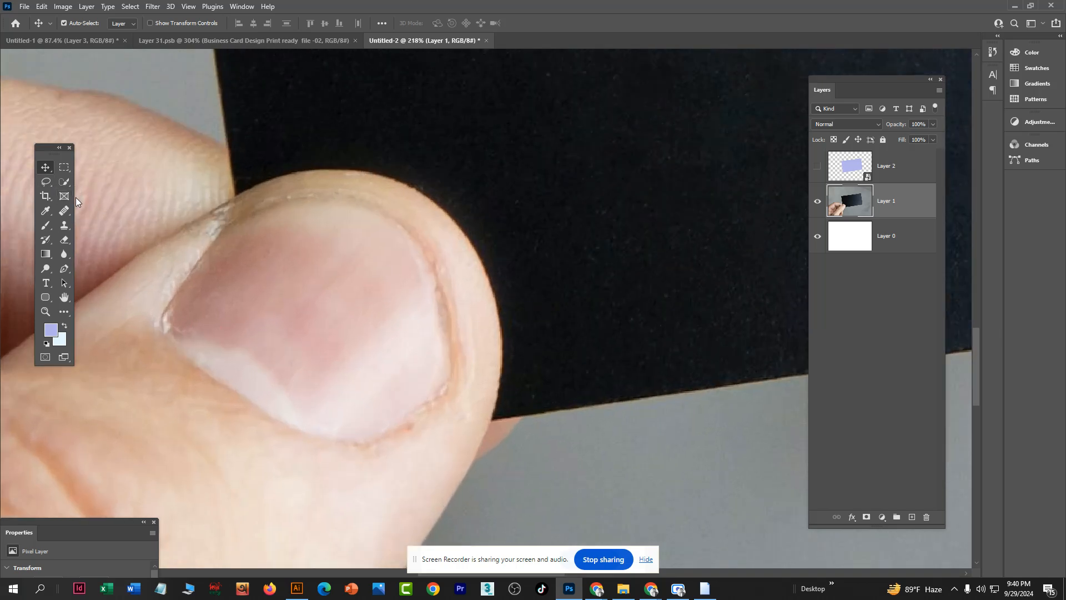
pyautogui.press('p')
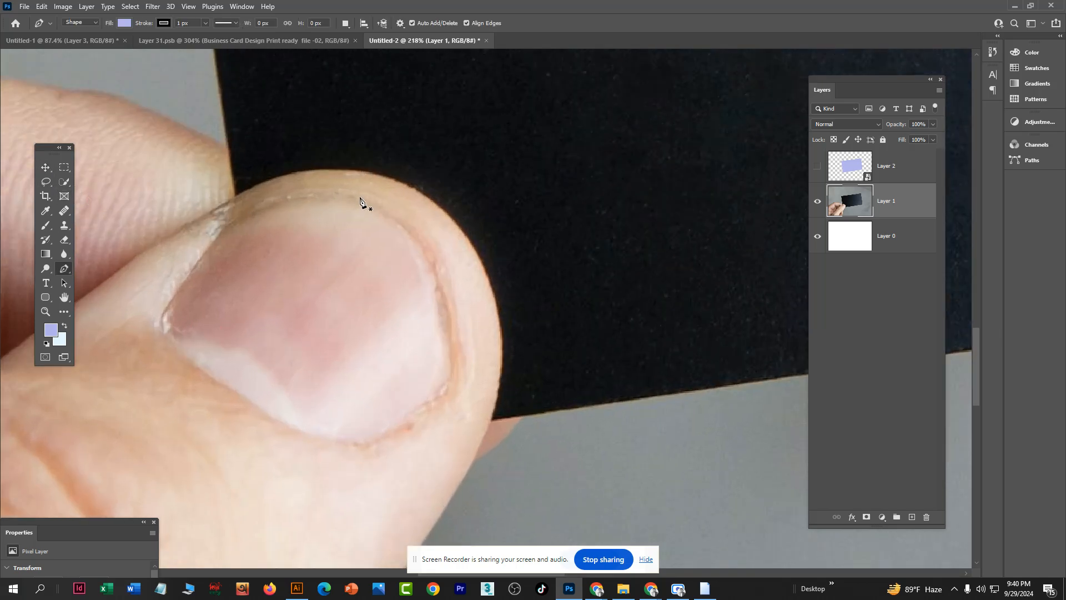
pyautogui.scroll(1, 231, 205)
pyautogui.scroll(1, 232, 203)
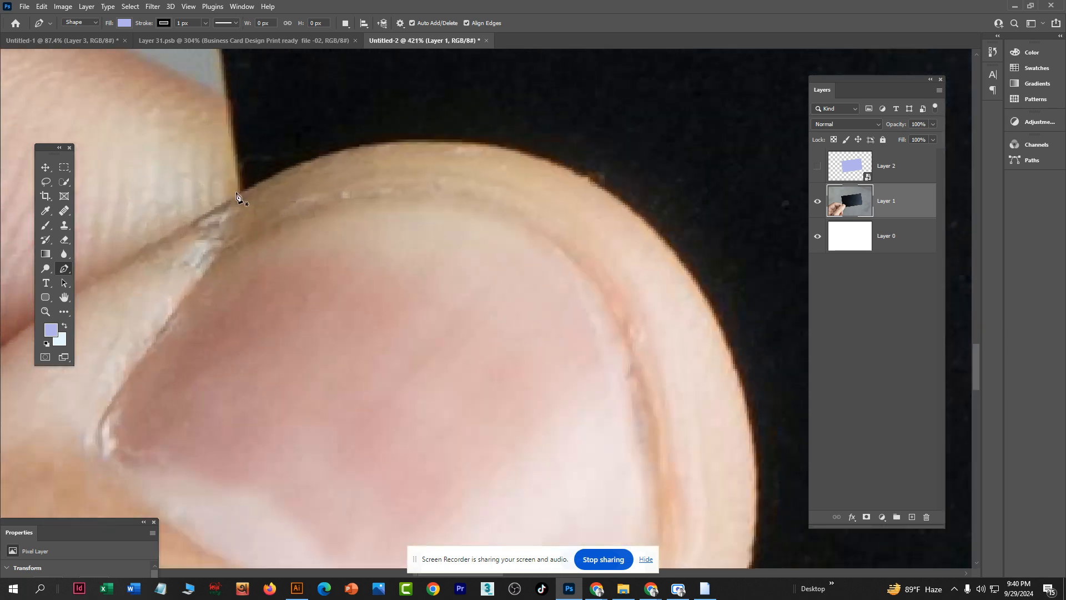
pyautogui.click(235, 196)
pyautogui.moveTo(473, 142); pyautogui.dragTo(589, 180)
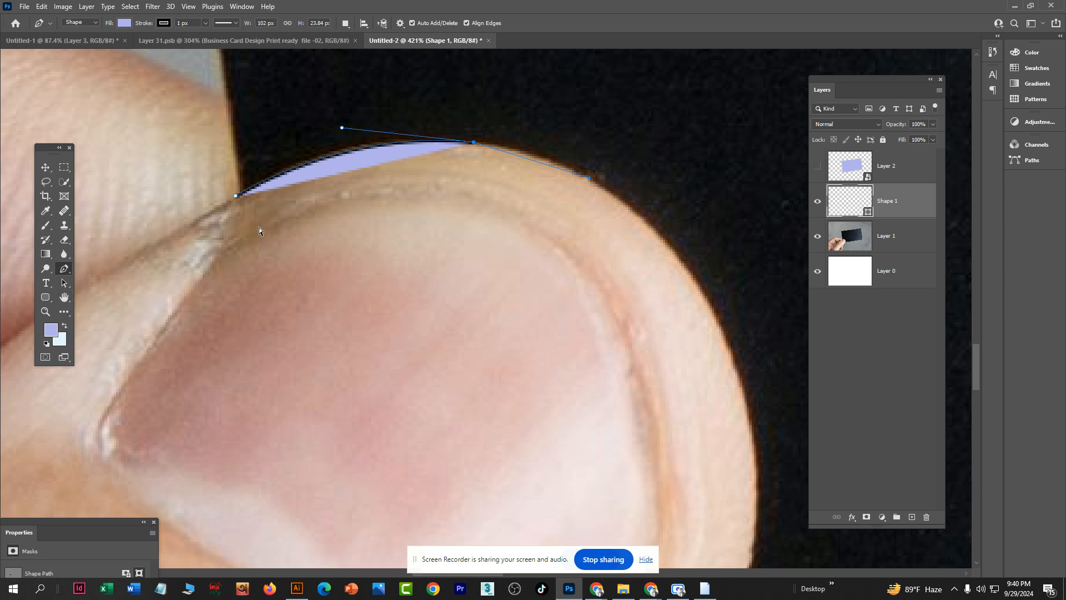
# Step: Undo the filled pen shape drawn along the thumb's upper edge, back to the state without its shape layer
pyautogui.press('Return')
pyautogui.hotkey('ctrl', 'z')
pyautogui.hotkey('ctrl', 'z')
pyautogui.hotkey('ctrl', 'z')
pyautogui.hotkey('ctrl', 'z')
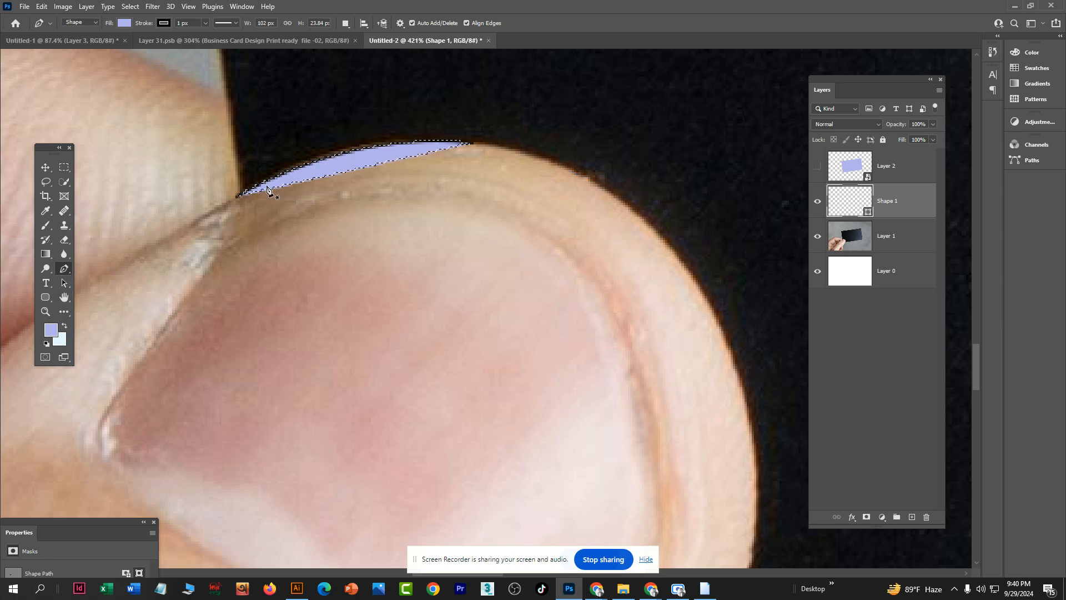
pyautogui.hotkey('ctrl', 'z')
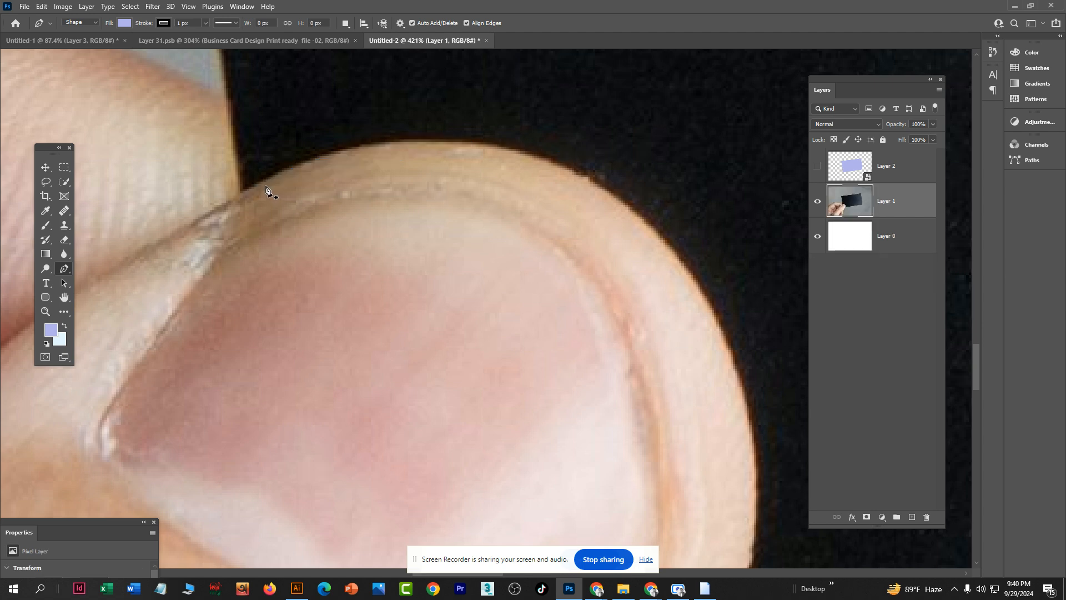
# Step: Set the Pen tool to Path mode and trace the thumb's upper edge from where the card meets the finger
pyautogui.click(71, 22)
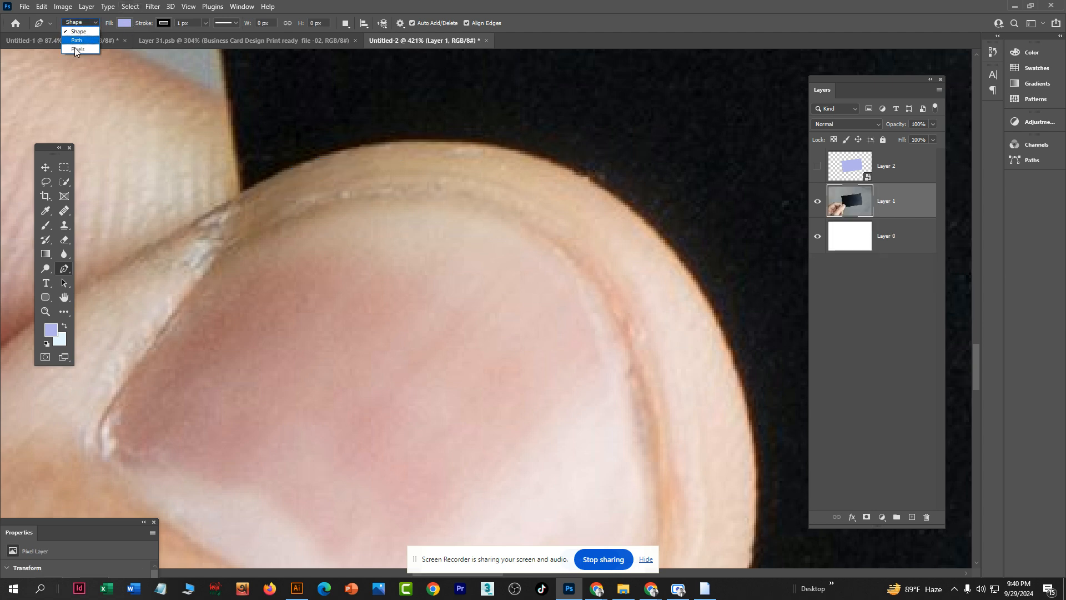
pyautogui.click(78, 41)
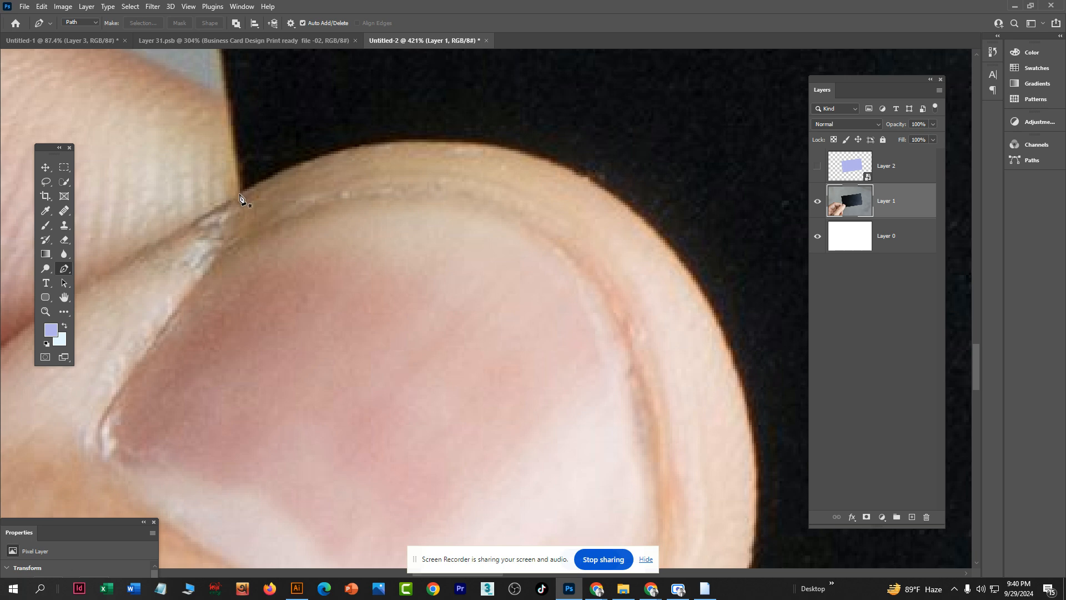
pyautogui.click(239, 193)
pyautogui.moveTo(455, 151); pyautogui.dragTo(463, 149)
pyautogui.moveTo(561, 168); pyautogui.dragTo(601, 187)
pyautogui.scroll(-5, 681, 307)
pyautogui.scroll(2, 562, 314)
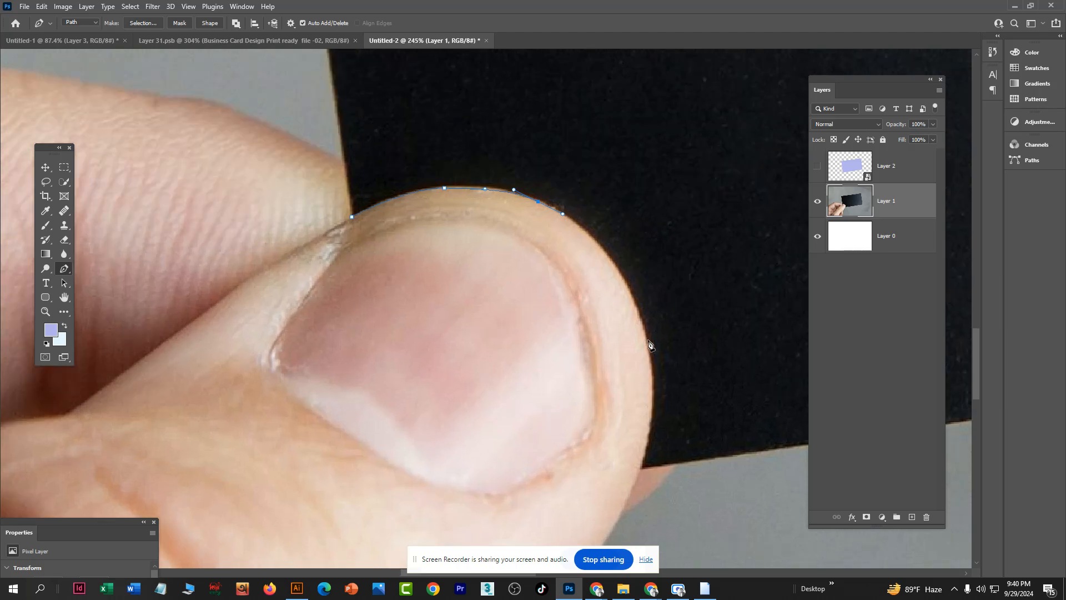
# Step: Continue the path with curved points down the thumb's outer side to just below the card's lower edge
pyautogui.moveTo(648, 343); pyautogui.dragTo(626, 505)
pyautogui.moveTo(648, 445); pyautogui.dragTo(663, 409)
pyautogui.scroll(-3, 641, 462)
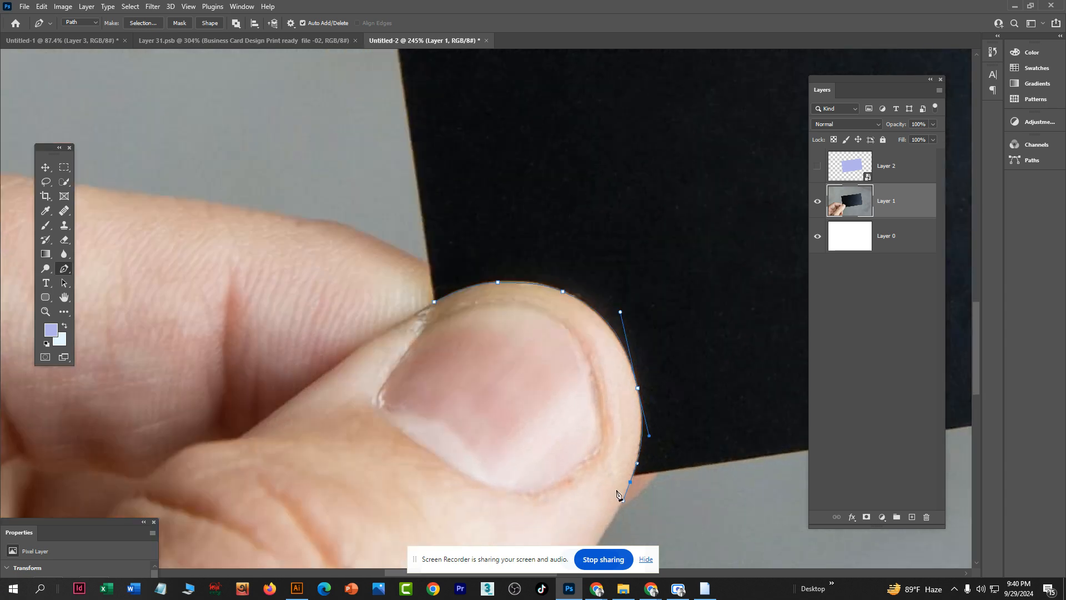
pyautogui.moveTo(606, 527); pyautogui.dragTo(598, 535)
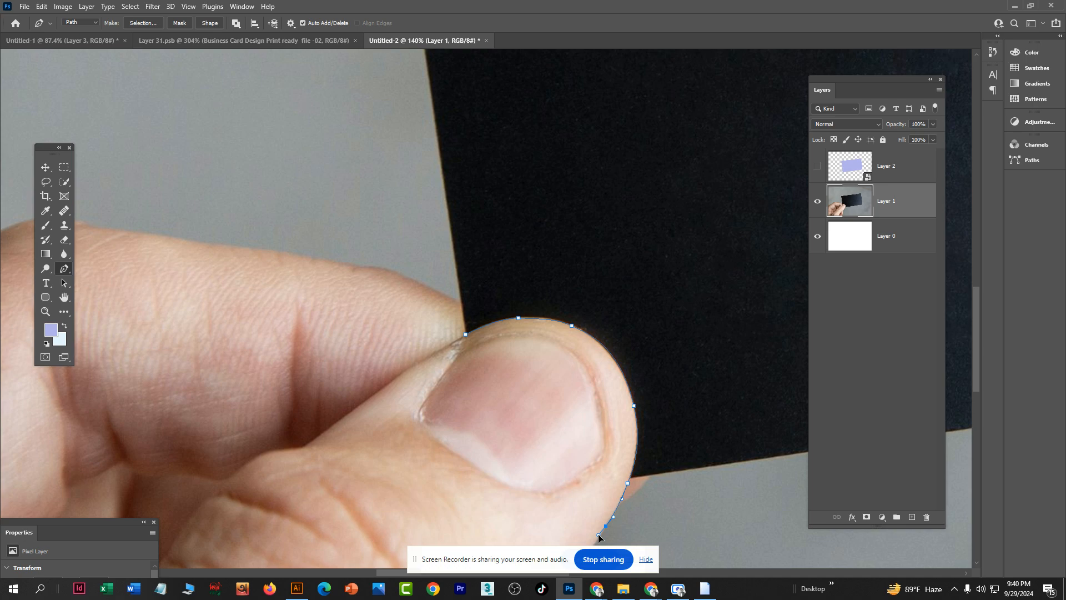
pyautogui.scroll(-3, 491, 492)
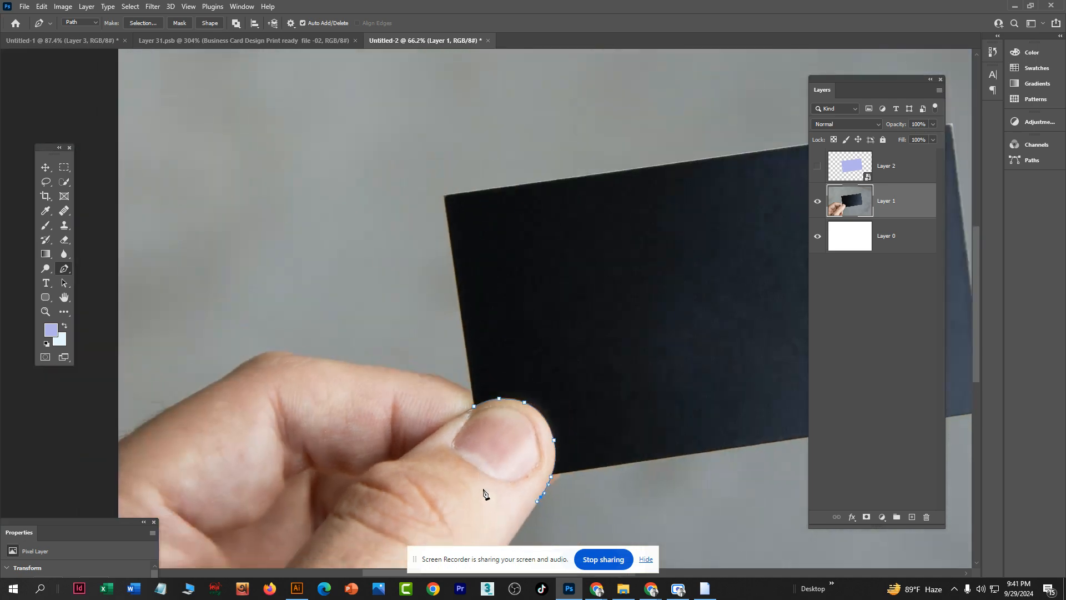
# Step: Close the path across the thumb and back to its starting point, and convert it into a selection
pyautogui.click(396, 449)
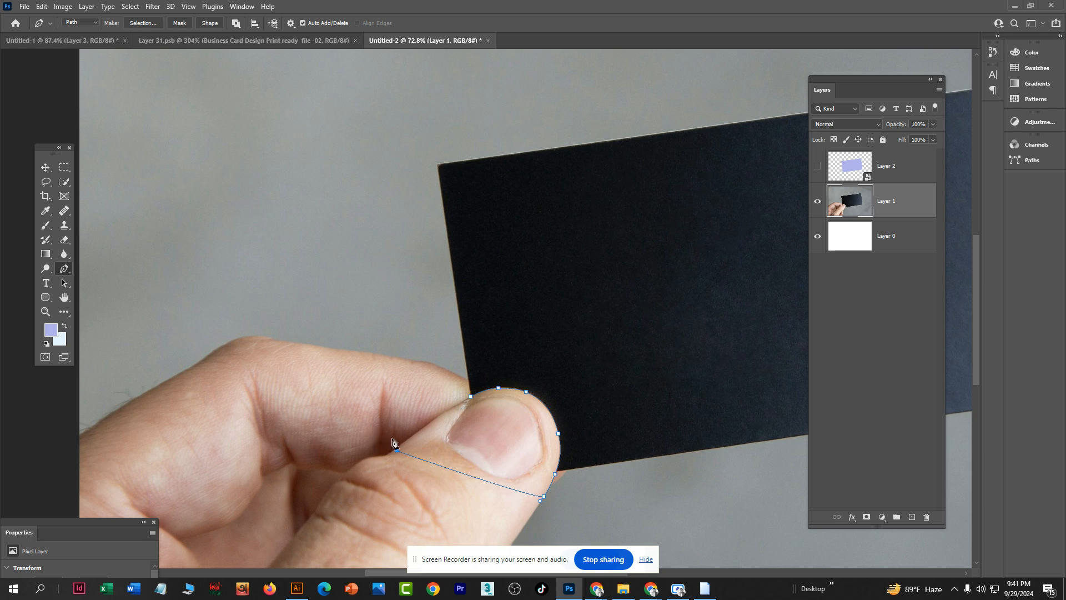
pyautogui.click(395, 418)
pyautogui.moveTo(438, 396); pyautogui.dragTo(443, 394)
pyautogui.click(471, 396)
pyautogui.scroll(-2, 488, 422)
pyautogui.scroll(1, 297, 392)
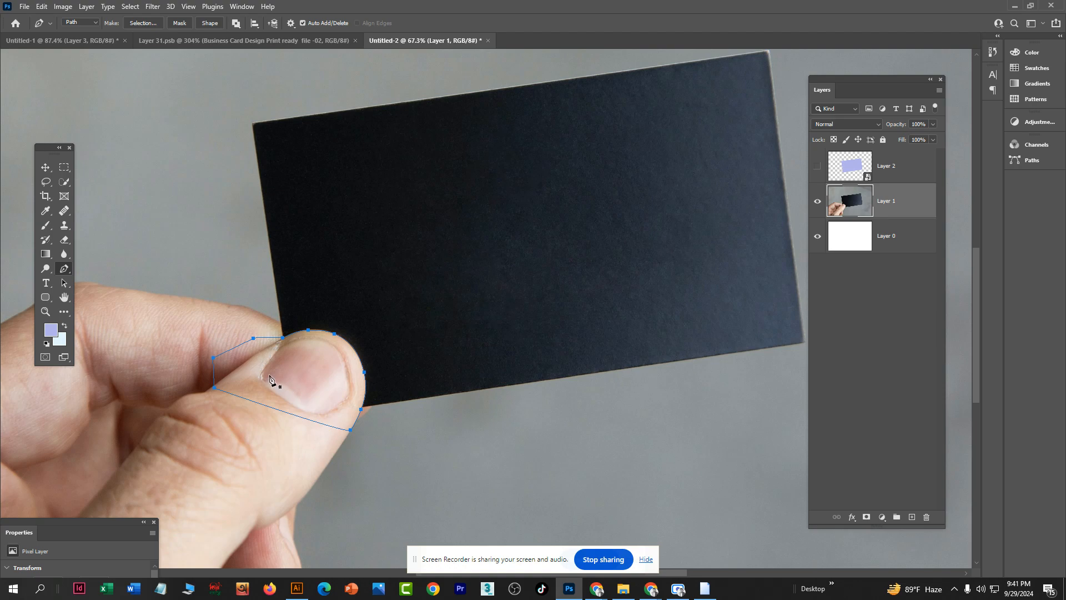
pyautogui.hotkey('ctrl', 'Return')
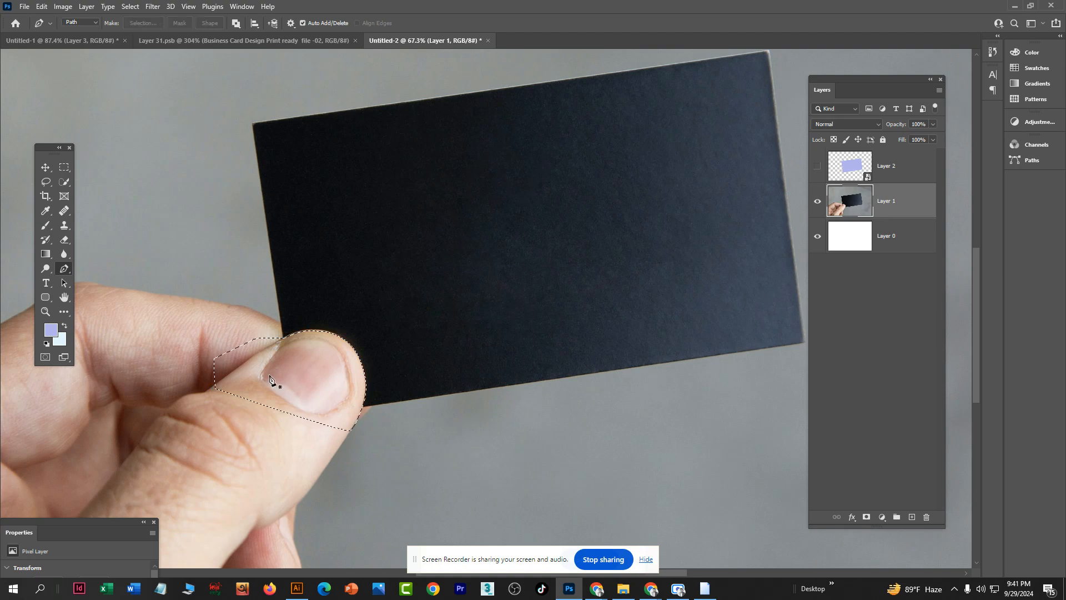
# Step: Show Layer 2 and add a layer mask that hides the selected thumb area
pyautogui.click(896, 172)
pyautogui.click(817, 165)
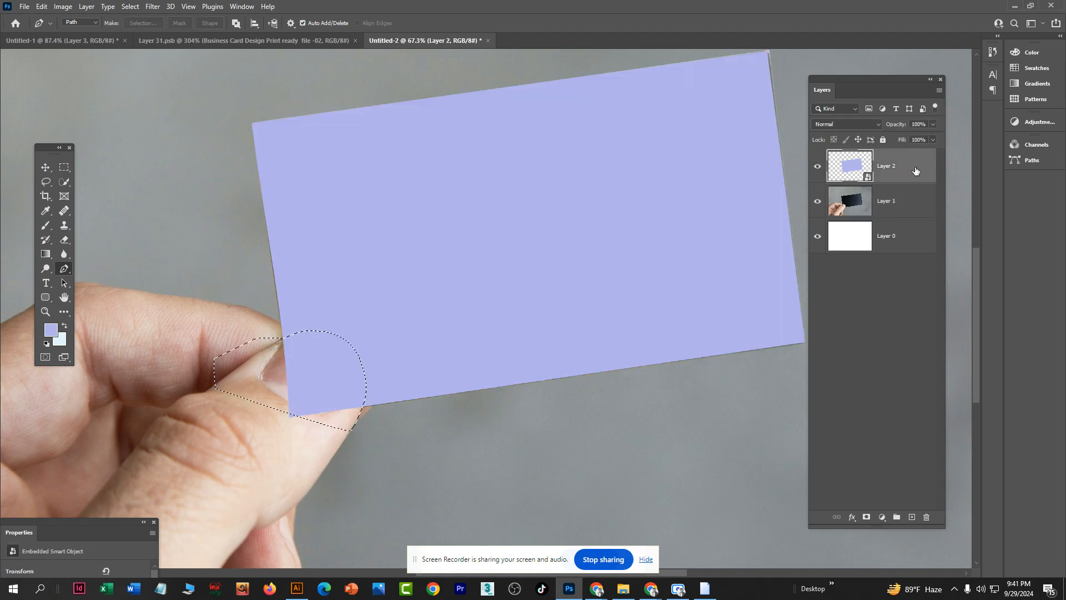
pyautogui.click(865, 518)
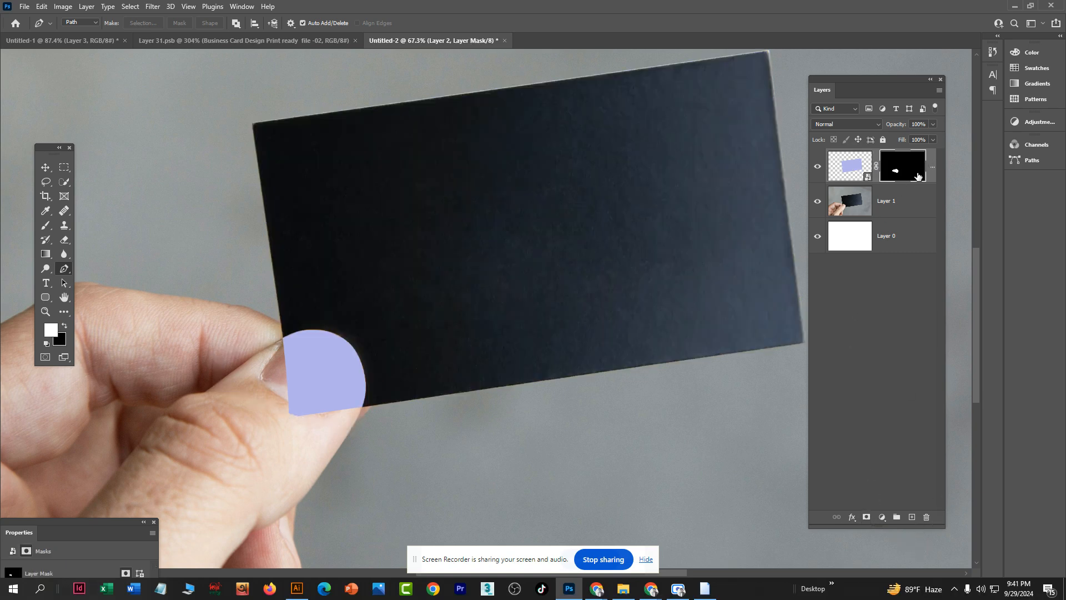
pyautogui.hotkey('ctrl', 'z')
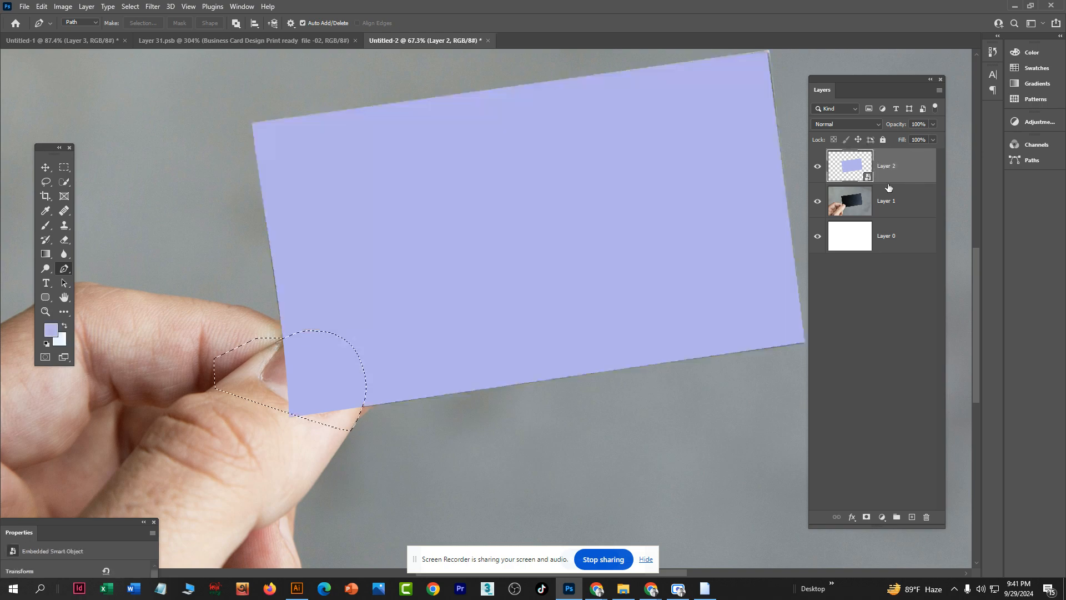
pyautogui.keyDown('alt'); pyautogui.click(866, 517); pyautogui.keyUp('alt')
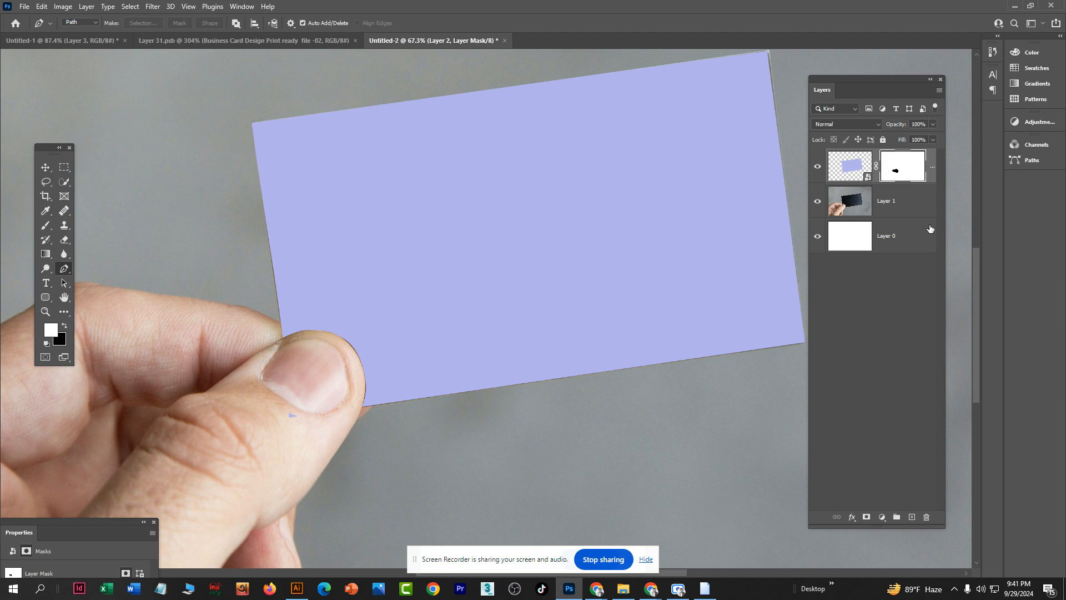
# Step: Examine the masked edge around the thumb and the skin below the nail for leftover card colour
pyautogui.scroll(-3, 427, 384)
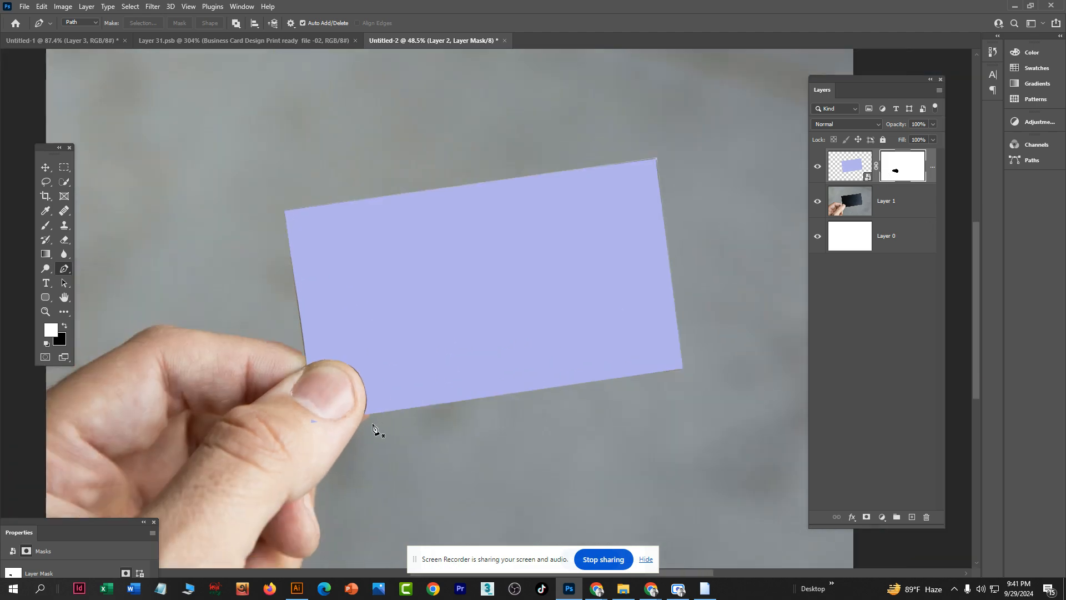
pyautogui.scroll(5, 369, 428)
pyautogui.scroll(4, 369, 422)
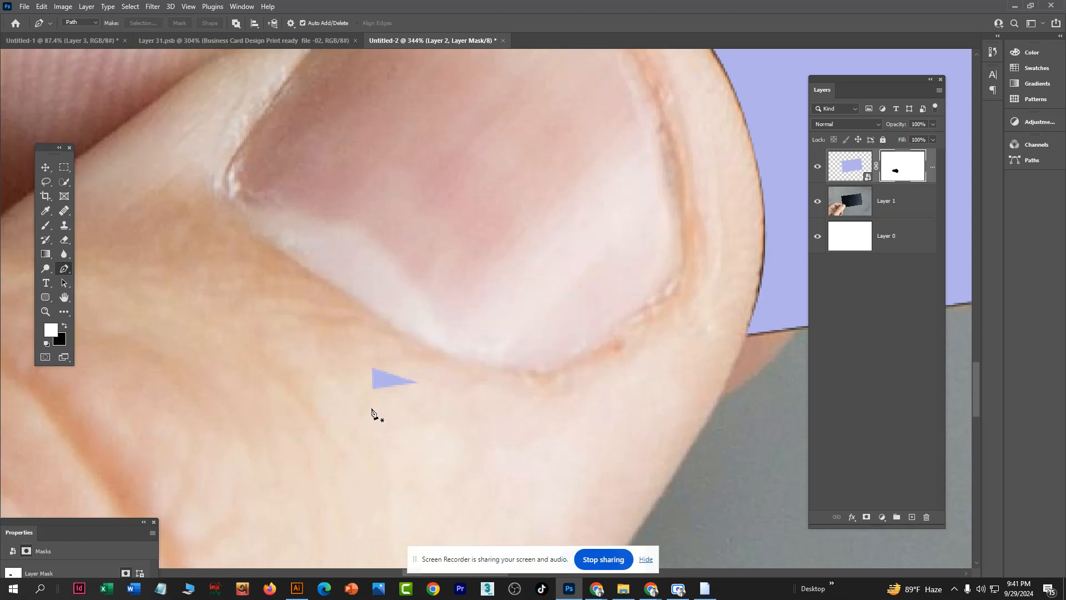
pyautogui.scroll(-4, 388, 358)
pyautogui.scroll(4, 382, 363)
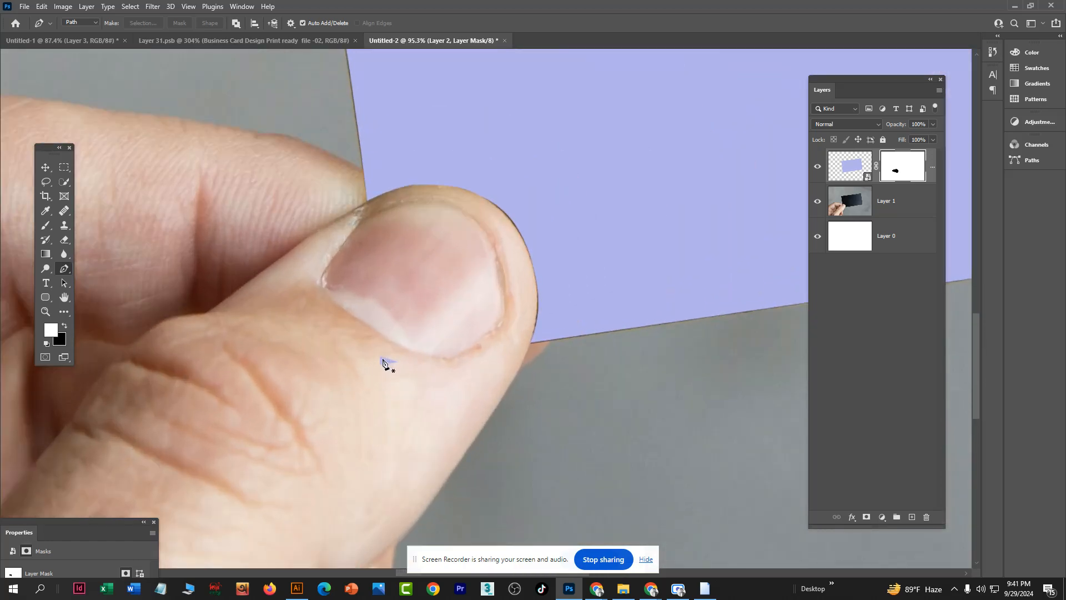
pyautogui.scroll(-2, 385, 366)
pyautogui.scroll(3, 384, 365)
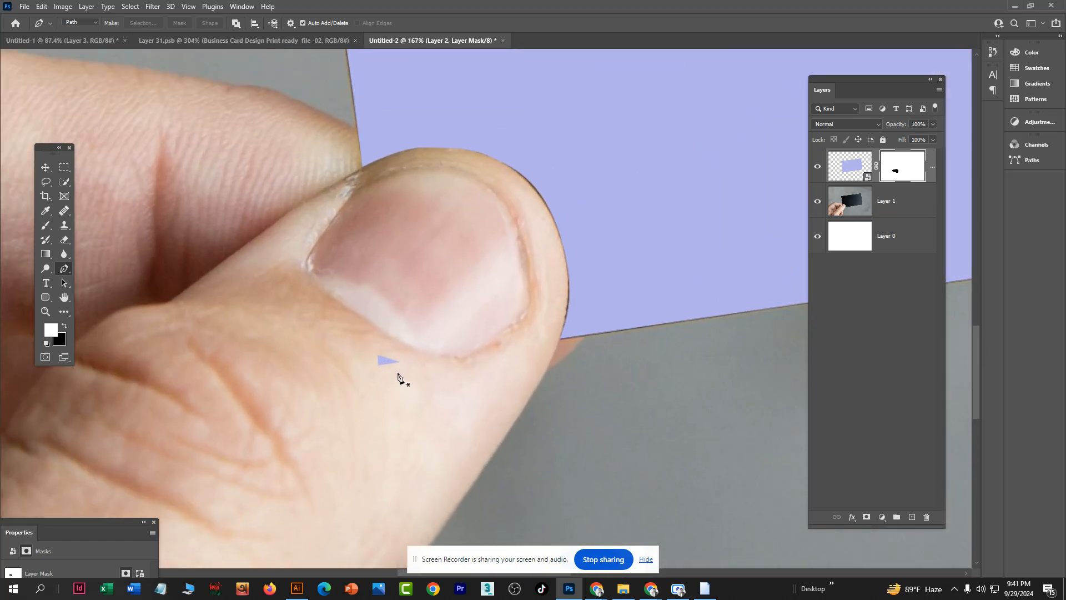
pyautogui.scroll(-2, 387, 356)
pyautogui.scroll(-2, 387, 356)
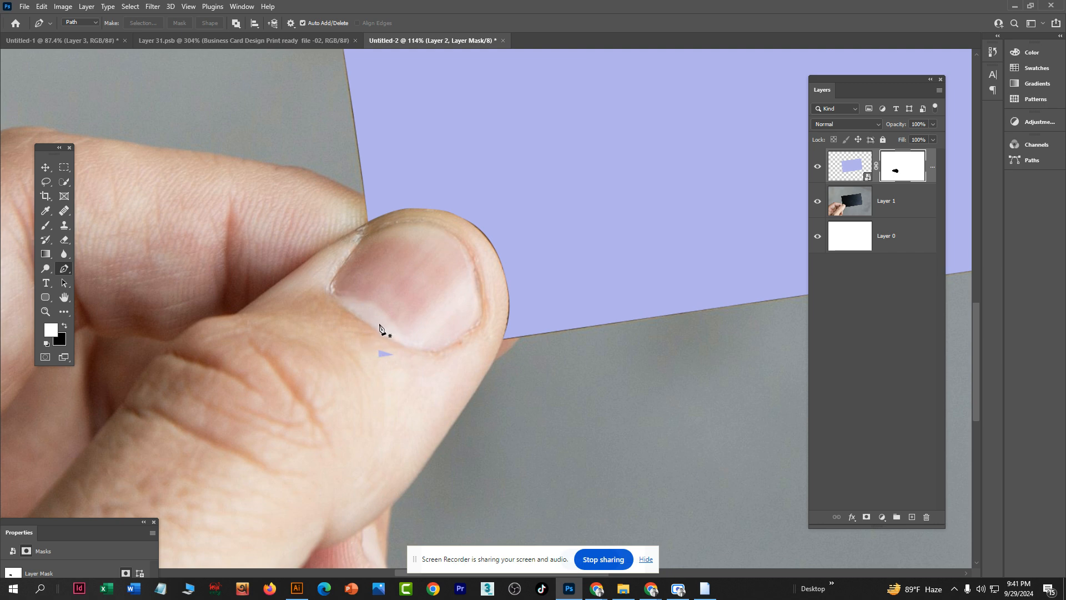
pyautogui.scroll(-3, 379, 327)
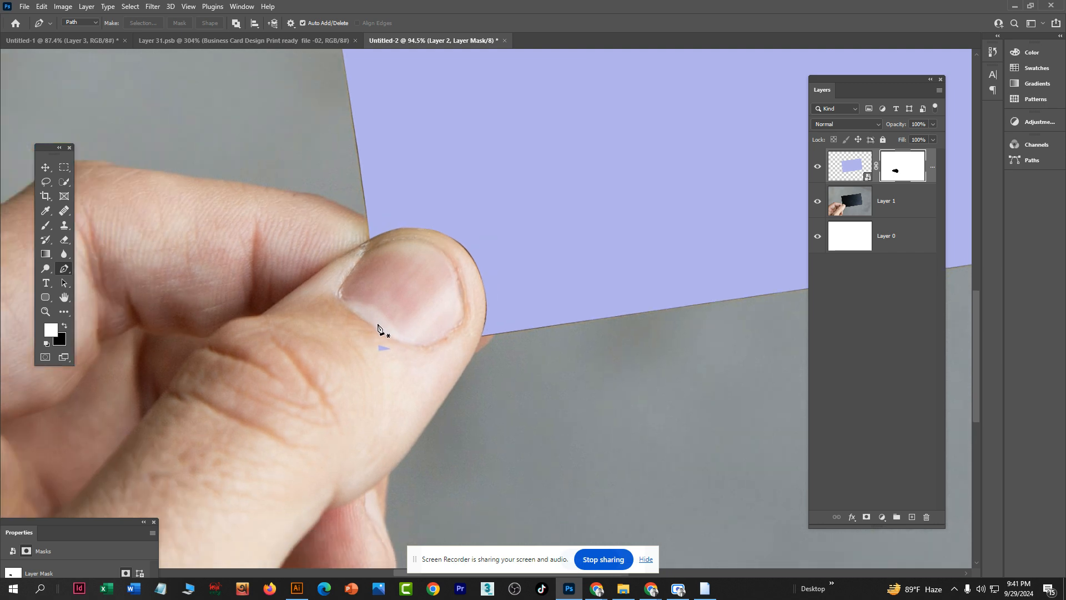
pyautogui.scroll(2, 380, 333)
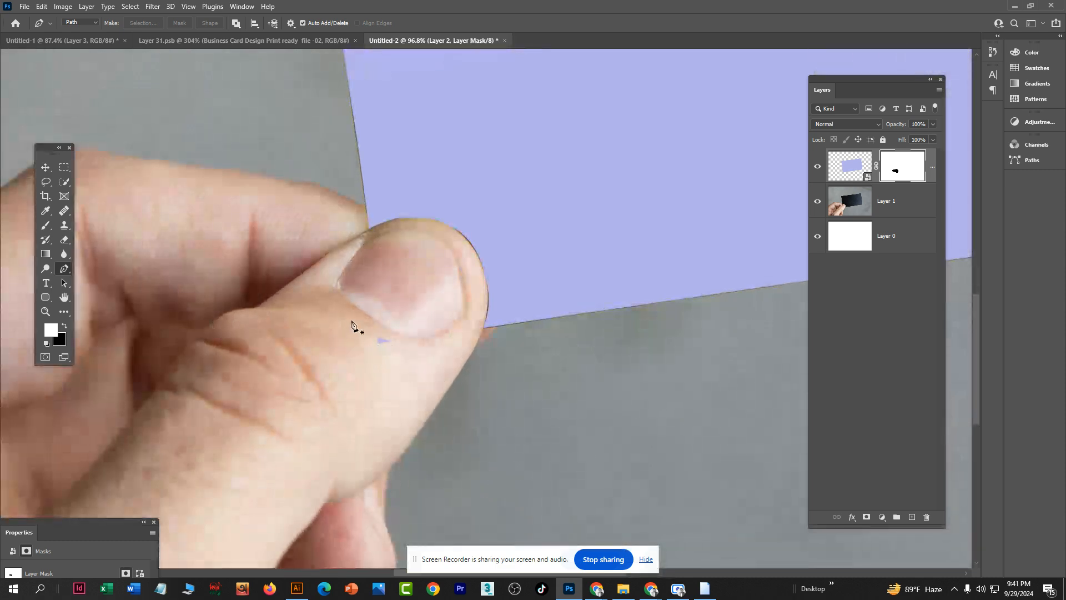
pyautogui.click(48, 169)
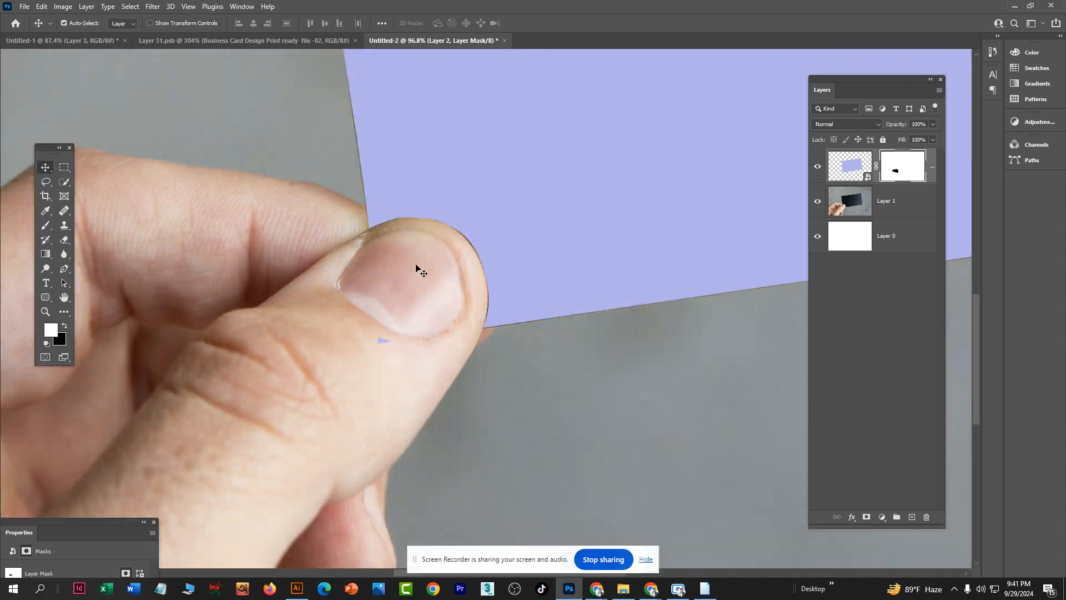
pyautogui.scroll(-1, 416, 269)
pyautogui.scroll(1, 417, 315)
pyautogui.scroll(-2, 405, 292)
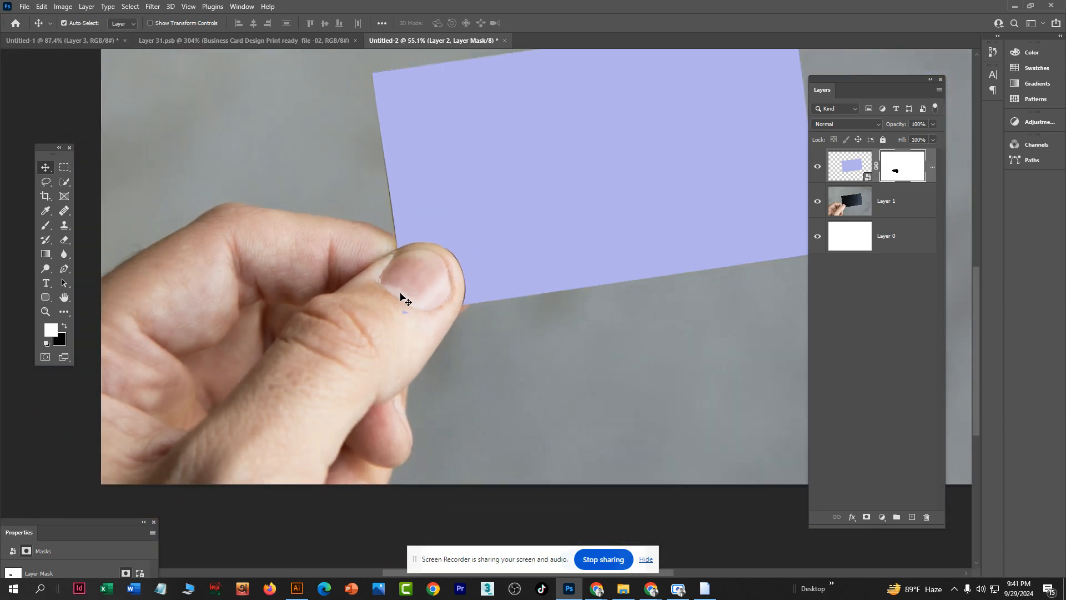
pyautogui.scroll(1, 340, 278)
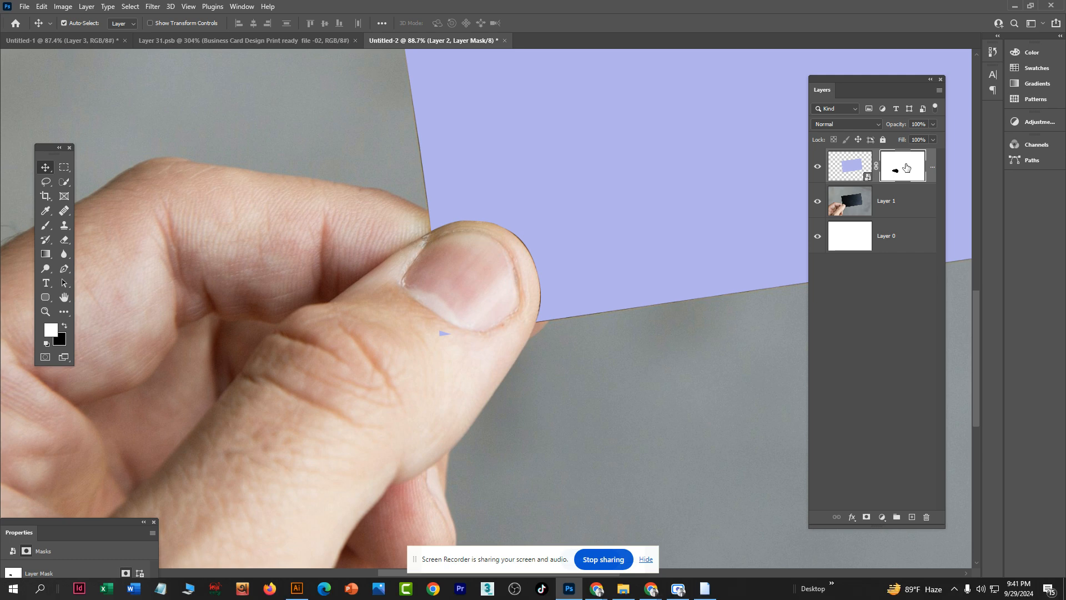
# Step: Paint black on Layer 2's mask with a soft 100 px brush to hide the leftover patch below the thumbnail
pyautogui.click(45, 225)
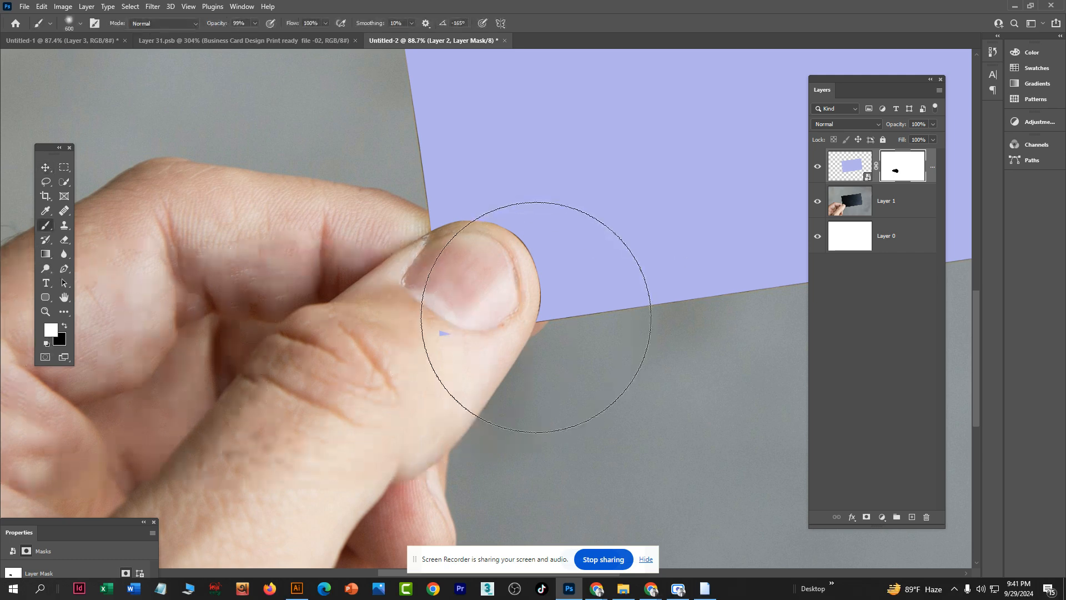
pyautogui.press('[')
pyautogui.press('[')
pyautogui.press('[')
pyautogui.press('[')
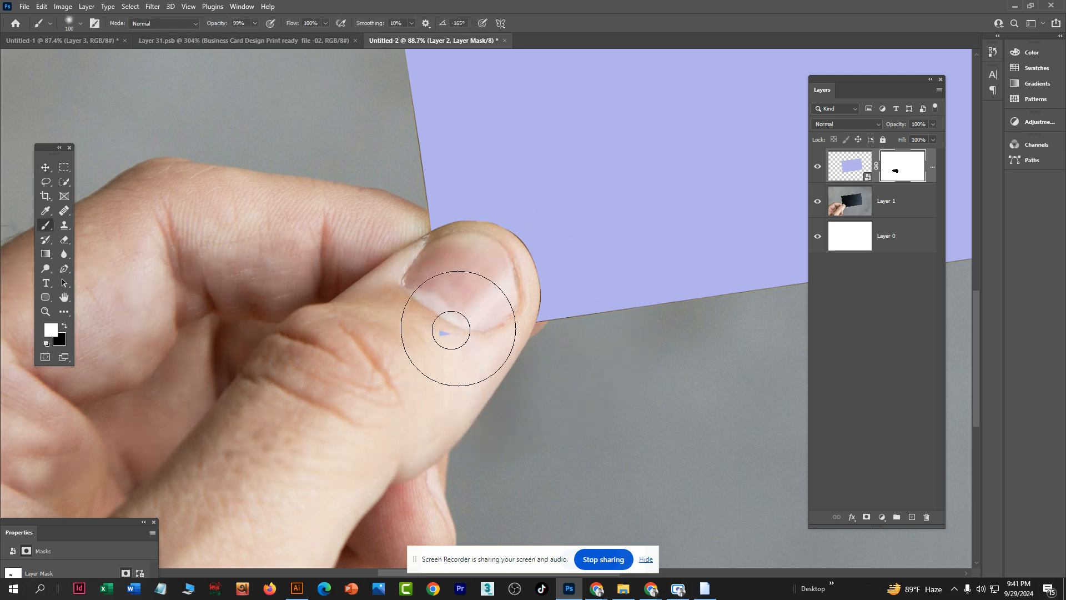
pyautogui.moveTo(447, 331); pyautogui.dragTo(446, 318)
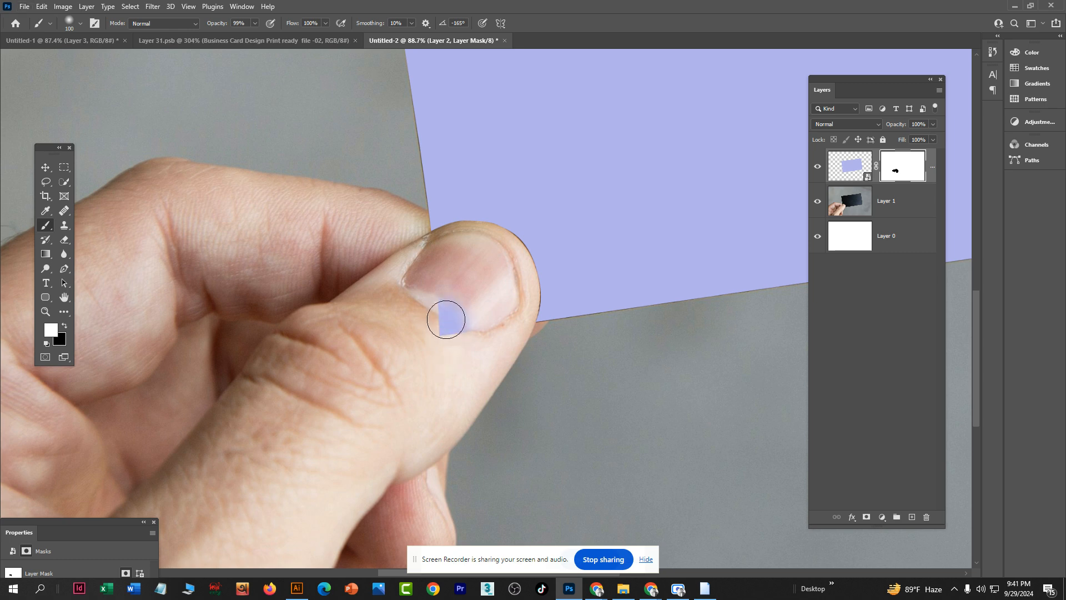
pyautogui.press('x')
pyautogui.moveTo(444, 316)
pyautogui.mouseDown()
pyautogui.moveTo(469, 328)
pyautogui.moveTo(432, 343)
pyautogui.moveTo(450, 299)
pyautogui.moveTo(476, 324)
pyautogui.moveTo(486, 303)
pyautogui.moveTo(479, 335)
pyautogui.moveTo(509, 285)
pyautogui.moveTo(501, 317)
pyautogui.moveTo(392, 307)
pyautogui.mouseUp()
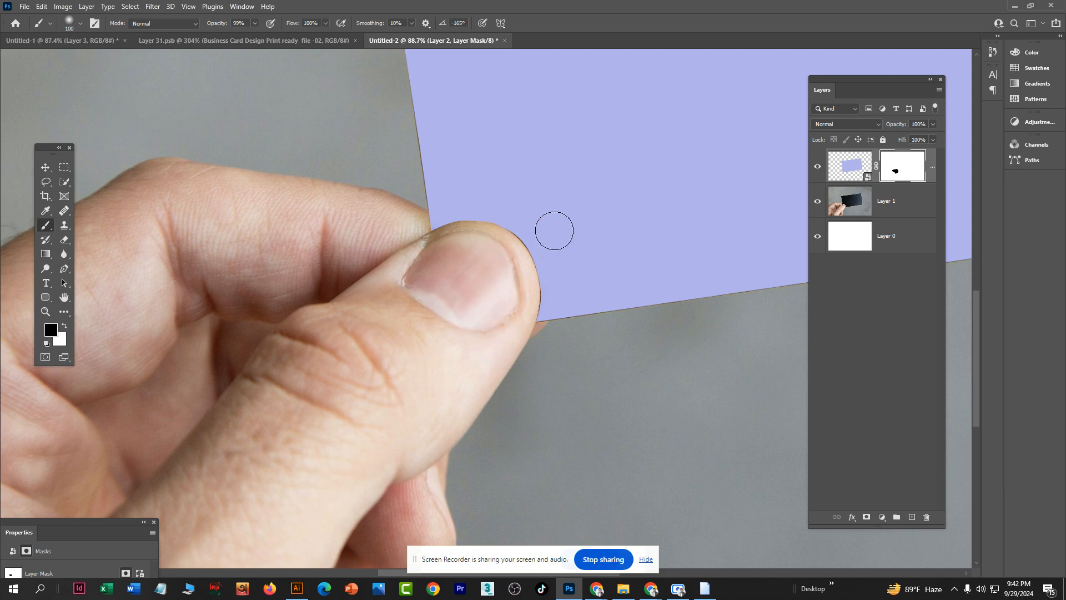
# Step: Set the mask brush to white with 100% hardness, undoing the stray dabs
pyautogui.scroll(5, 554, 230)
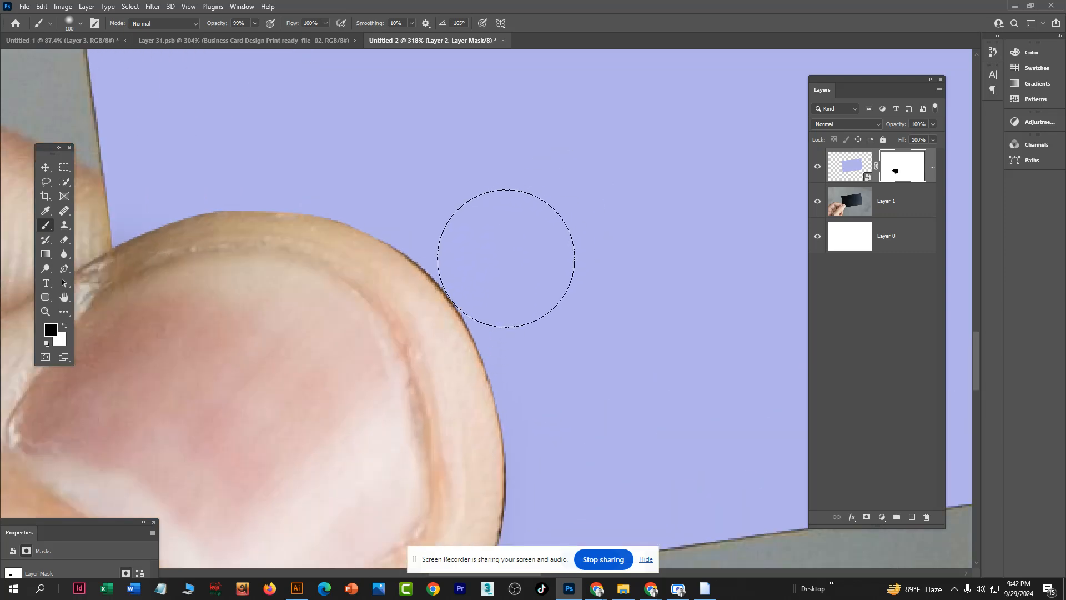
pyautogui.click(503, 260)
pyautogui.hotkey('ctrl', 'z')
pyautogui.click(64, 327)
pyautogui.rightClick(476, 189)
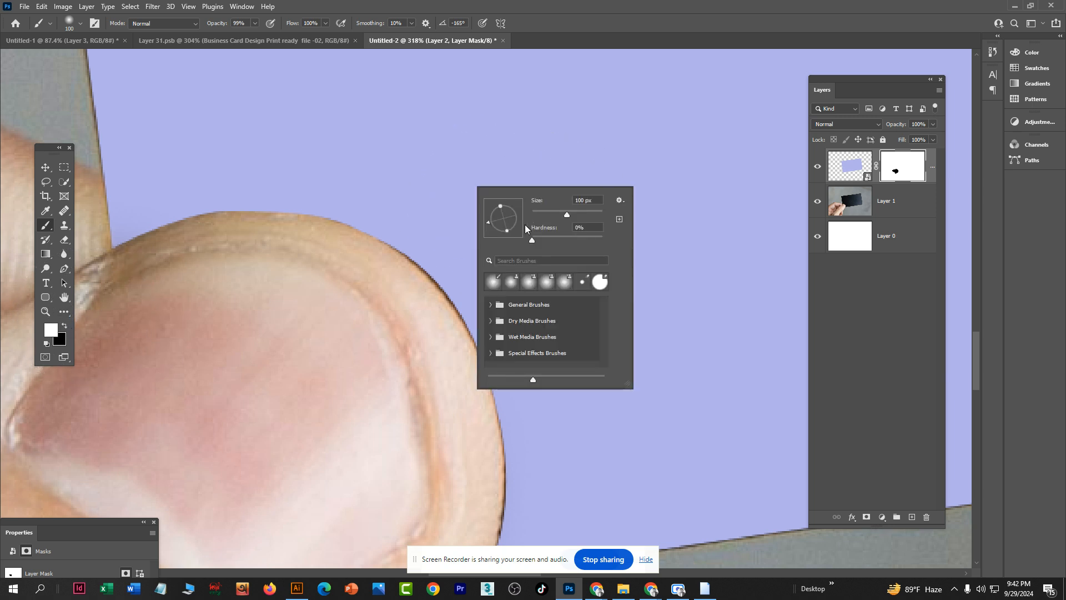
pyautogui.moveTo(532, 240); pyautogui.dragTo(607, 251)
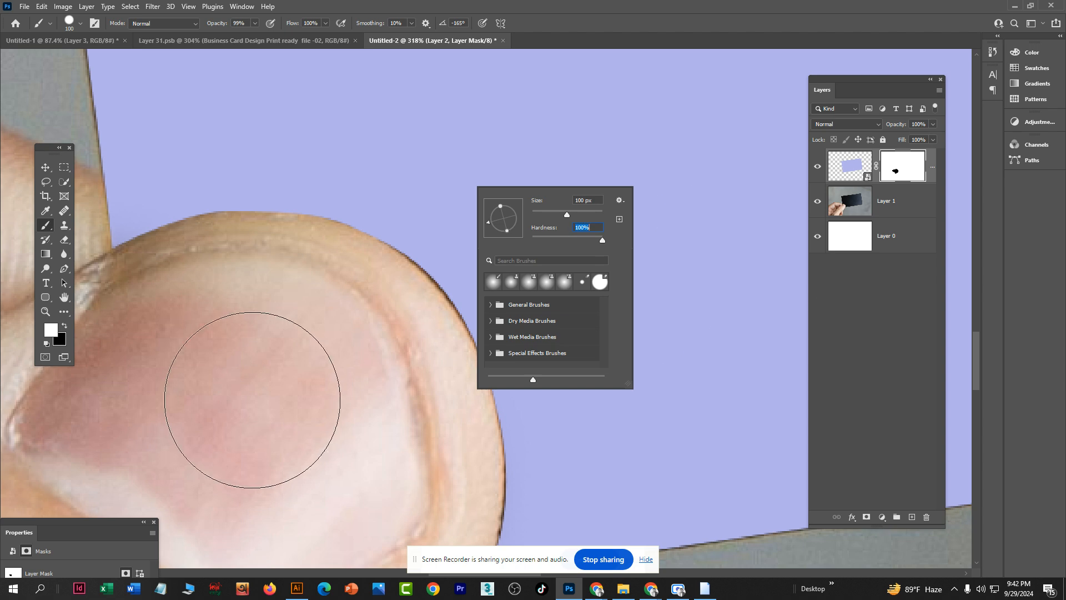
pyautogui.click(253, 399)
pyautogui.hotkey('ctrl', 'z')
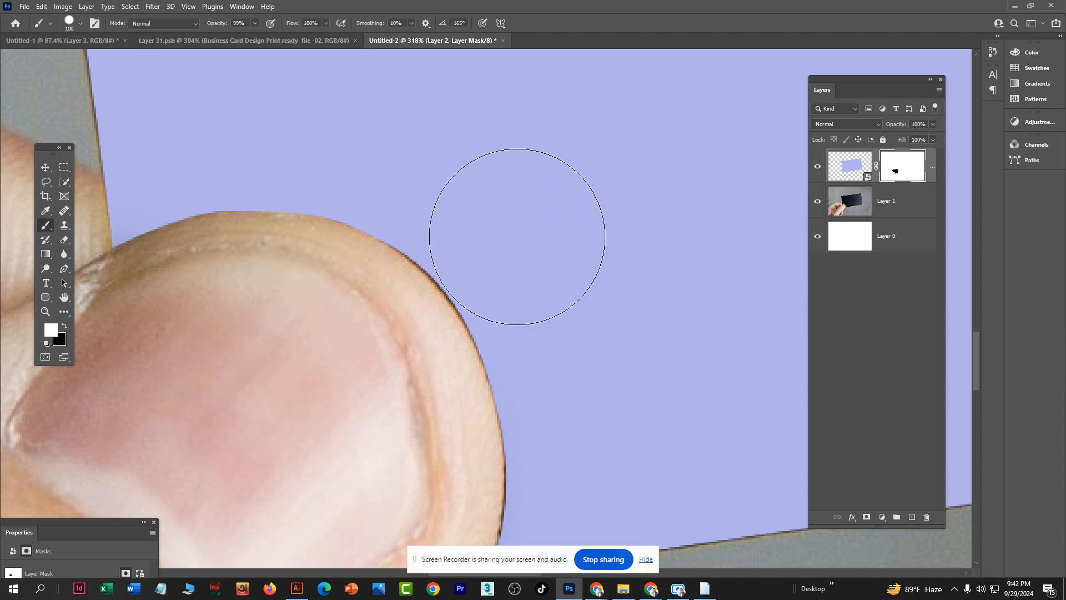
# Step: Reduce the mask brush to 8 px and try a white stroke along the thumb's upper edge on Layer 2's mask
pyautogui.press('[')
pyautogui.press('[')
pyautogui.press('[')
pyautogui.press('[')
pyautogui.press('[')
pyautogui.press('[')
pyautogui.press('[')
pyautogui.press('[')
pyautogui.press('[')
pyautogui.press('[')
pyautogui.press('[')
pyautogui.press('[')
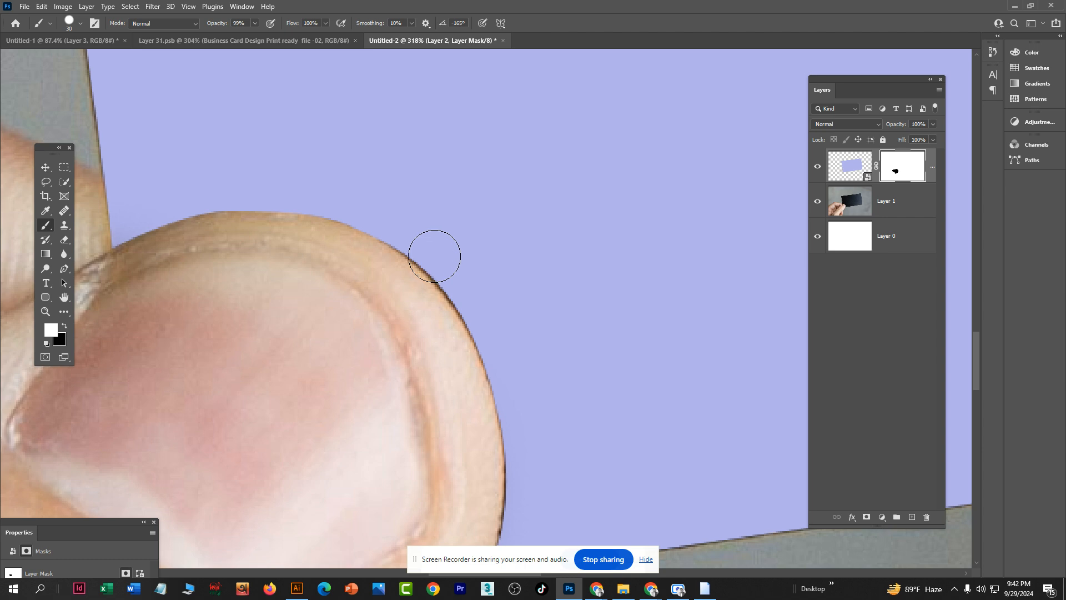
pyautogui.press('[')
pyautogui.press('[')
pyautogui.press('[')
pyautogui.scroll(8, 414, 239)
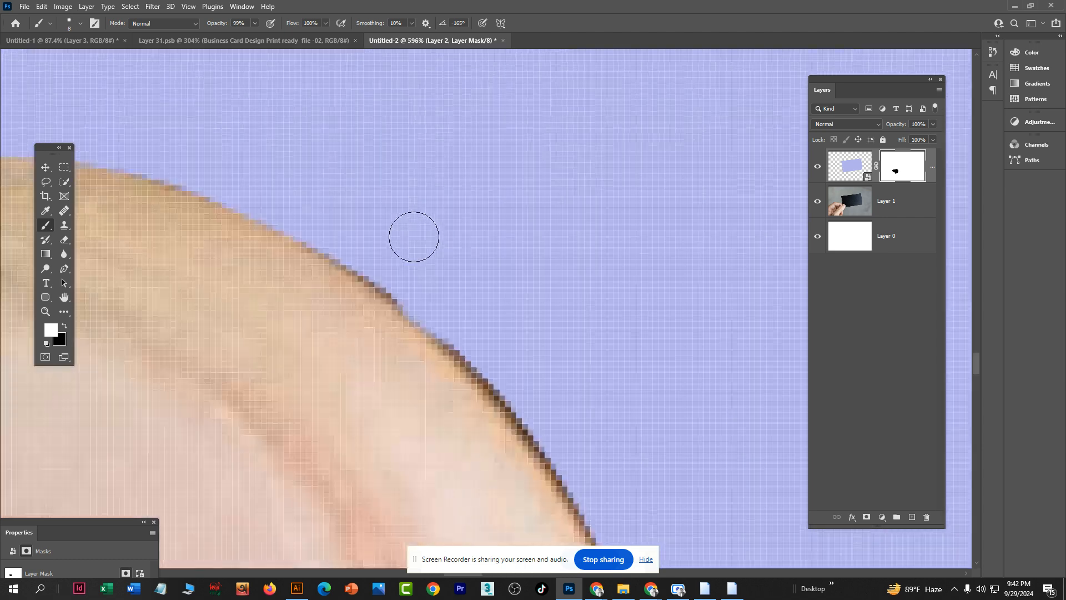
pyautogui.moveTo(325, 242)
pyautogui.mouseDown()
pyautogui.moveTo(359, 279)
pyautogui.moveTo(453, 324)
pyautogui.mouseUp()
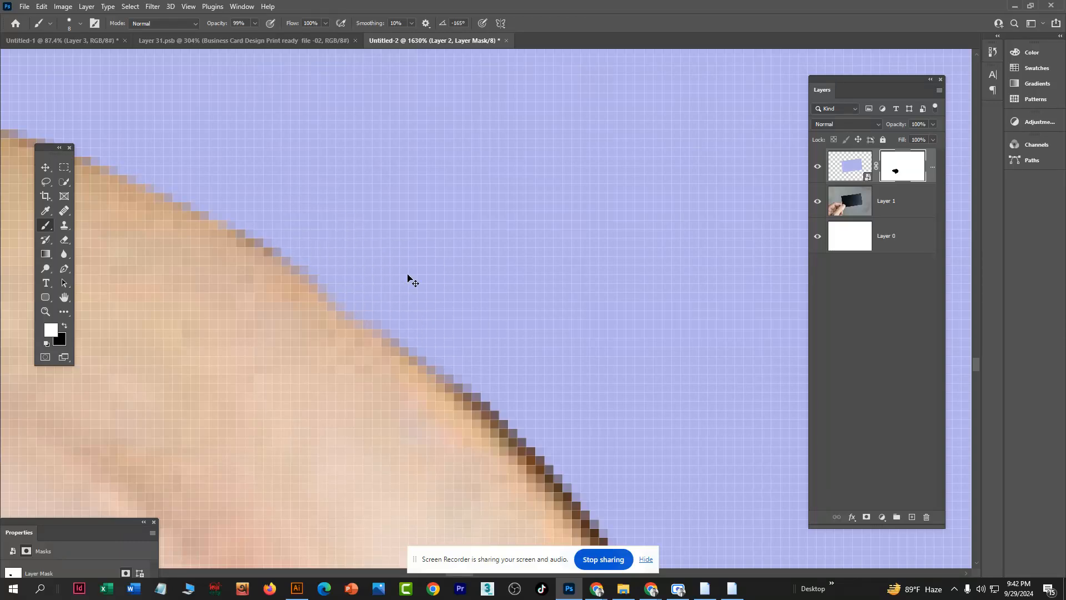
pyautogui.hotkey('ctrl', 'z')
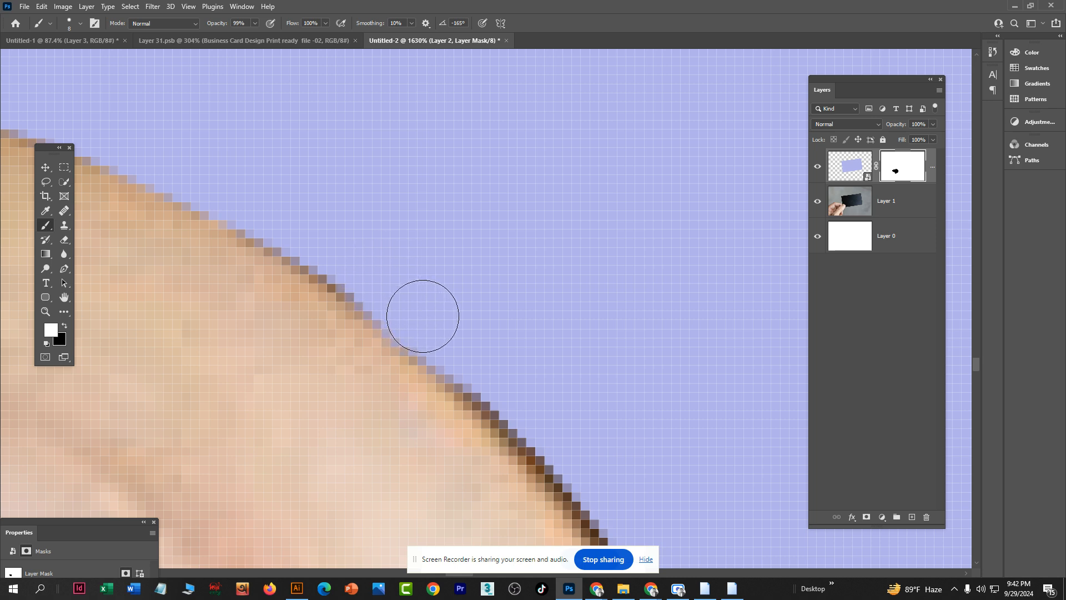
# Step: Set brush hardness to 55% and paint white on Layer 2's mask along the thumb's outer edge down to the card's lower edge
pyautogui.rightClick(497, 252)
pyautogui.click(554, 285)
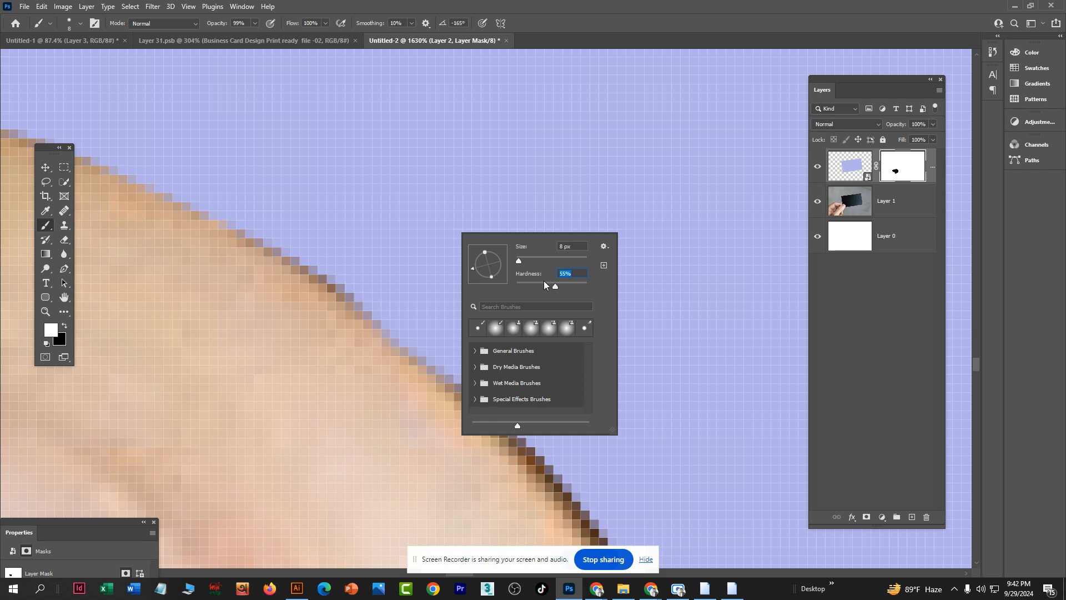
pyautogui.click(401, 167)
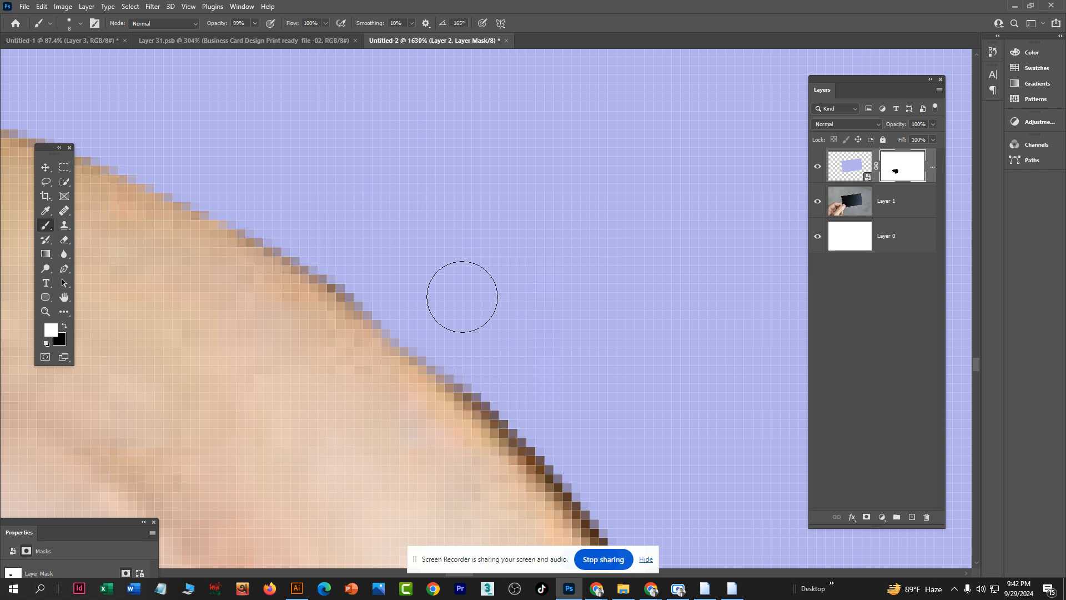
pyautogui.moveTo(555, 377); pyautogui.dragTo(337, 113)
pyautogui.moveTo(328, 174)
pyautogui.mouseDown()
pyautogui.moveTo(375, 217)
pyautogui.moveTo(490, 402)
pyautogui.moveTo(532, 441)
pyautogui.moveTo(352, 157)
pyautogui.mouseUp()
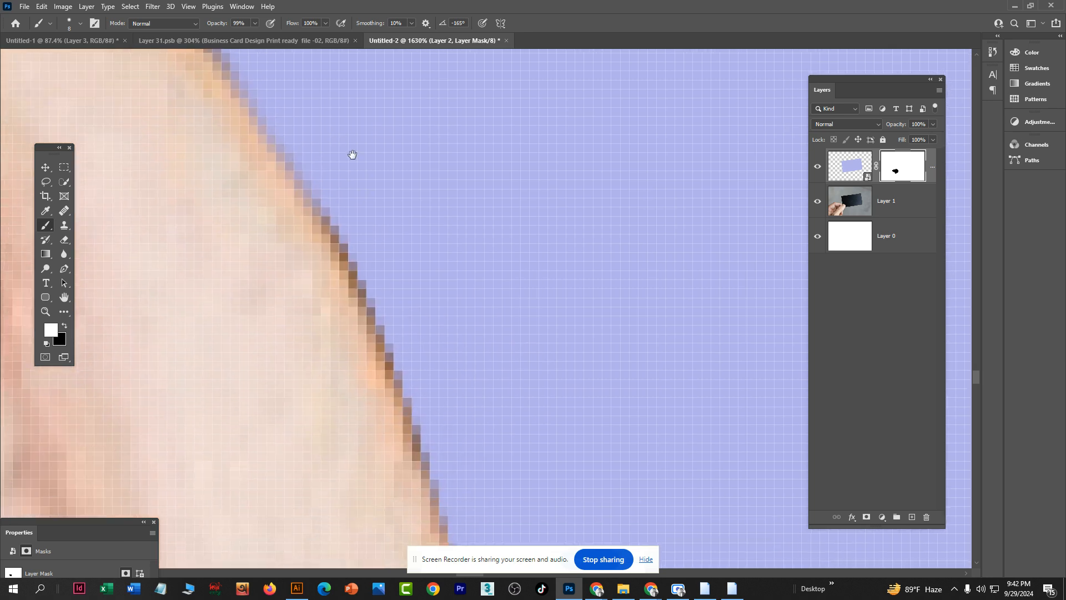
pyautogui.moveTo(378, 249)
pyautogui.mouseDown()
pyautogui.moveTo(423, 336)
pyautogui.moveTo(435, 388)
pyautogui.moveTo(316, 174)
pyautogui.moveTo(386, 345)
pyautogui.moveTo(368, 197)
pyautogui.moveTo(344, 176)
pyautogui.moveTo(308, 100)
pyautogui.moveTo(330, 147)
pyautogui.moveTo(352, 338)
pyautogui.mouseUp()
pyautogui.moveTo(333, 182); pyautogui.dragTo(355, 351)
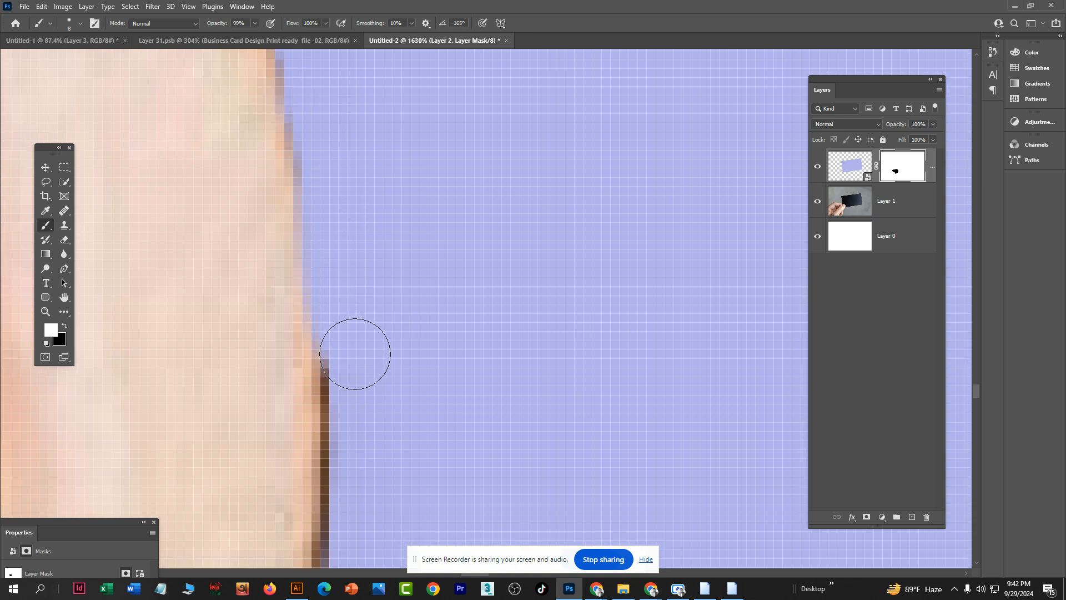
pyautogui.moveTo(399, 407); pyautogui.dragTo(419, 206)
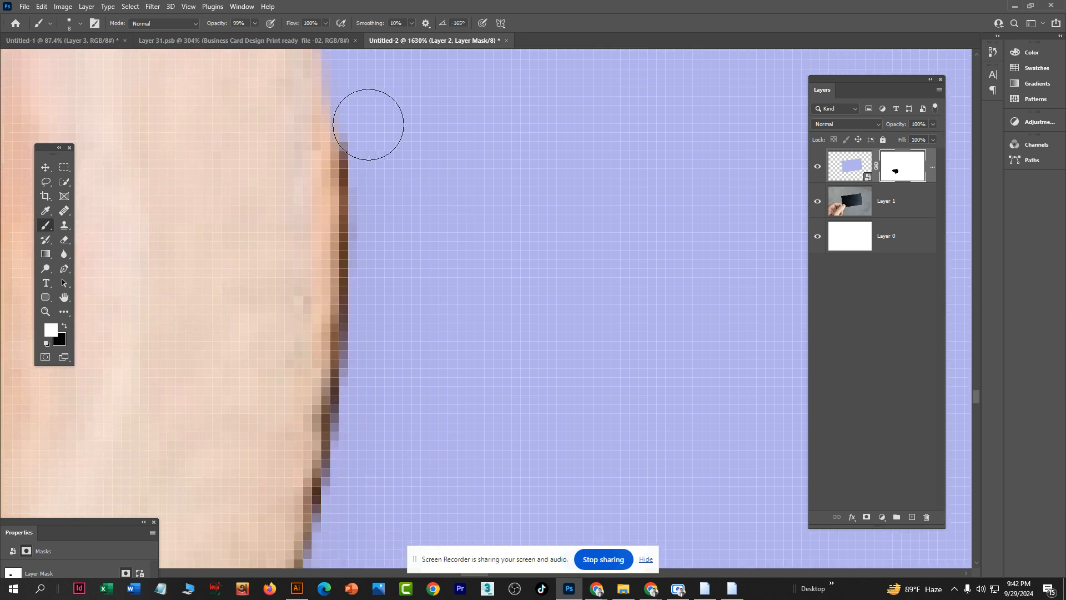
pyautogui.moveTo(367, 171)
pyautogui.mouseDown()
pyautogui.moveTo(364, 385)
pyautogui.moveTo(352, 452)
pyautogui.moveTo(423, 44)
pyautogui.moveTo(412, 97)
pyautogui.mouseUp()
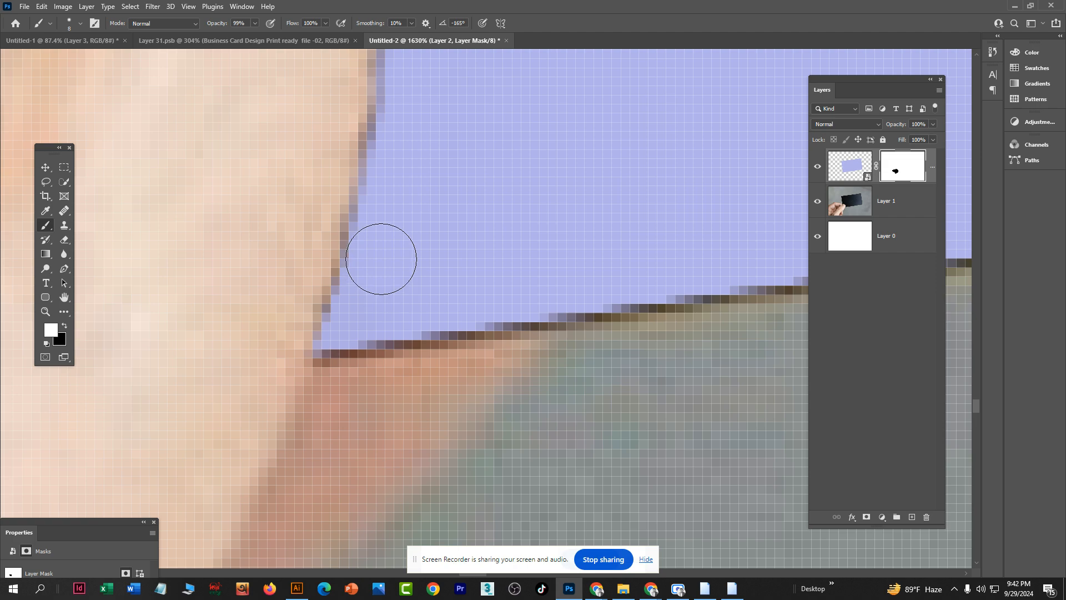
pyautogui.moveTo(389, 221); pyautogui.dragTo(343, 347)
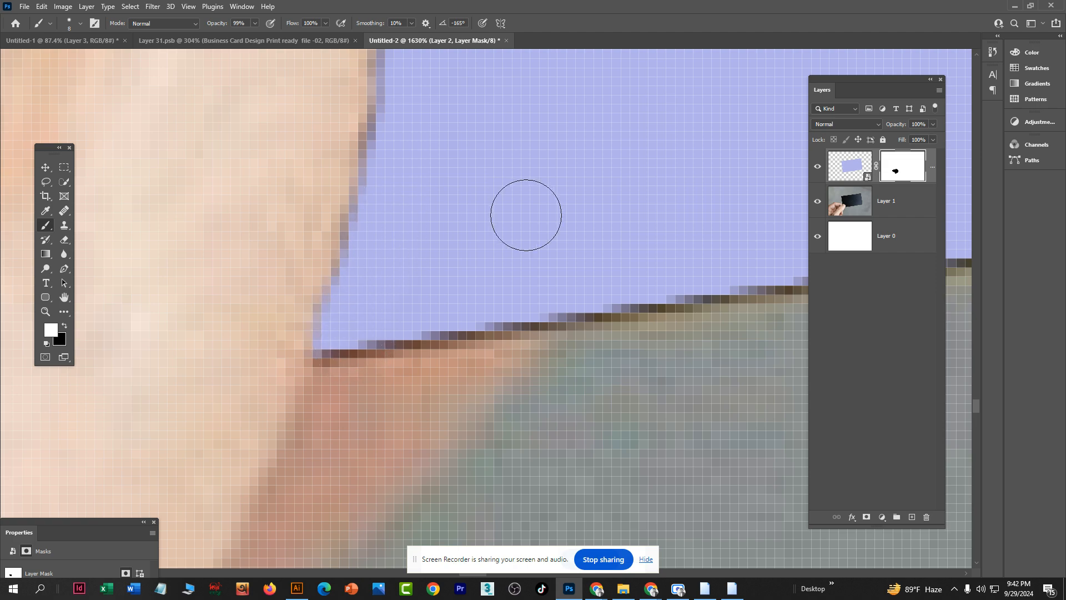
# Step: Examine the refined mask edge around the thumb up close and the card in the whole image
pyautogui.scroll(-8, 545, 247)
pyautogui.scroll(4, 549, 258)
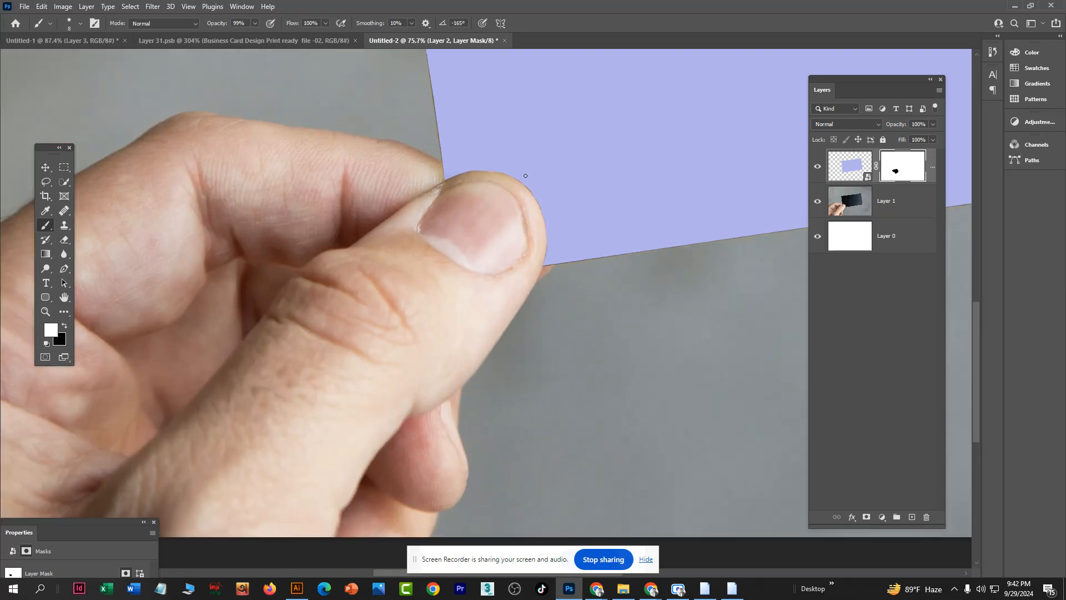
pyautogui.scroll(3, 545, 206)
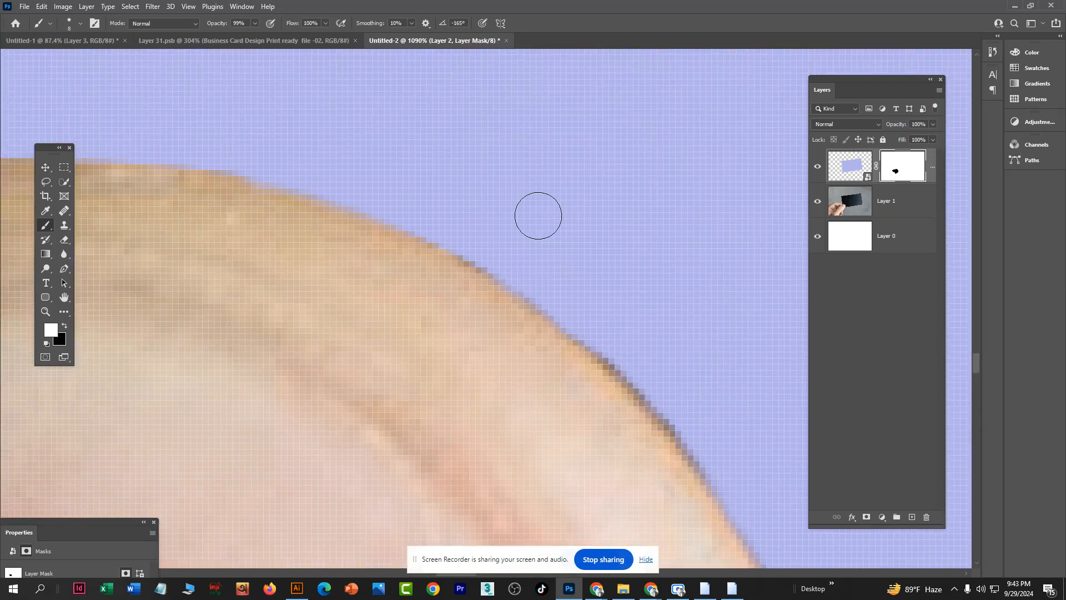
pyautogui.scroll(-7, 547, 227)
pyautogui.scroll(-2, 573, 247)
pyautogui.scroll(7, 577, 248)
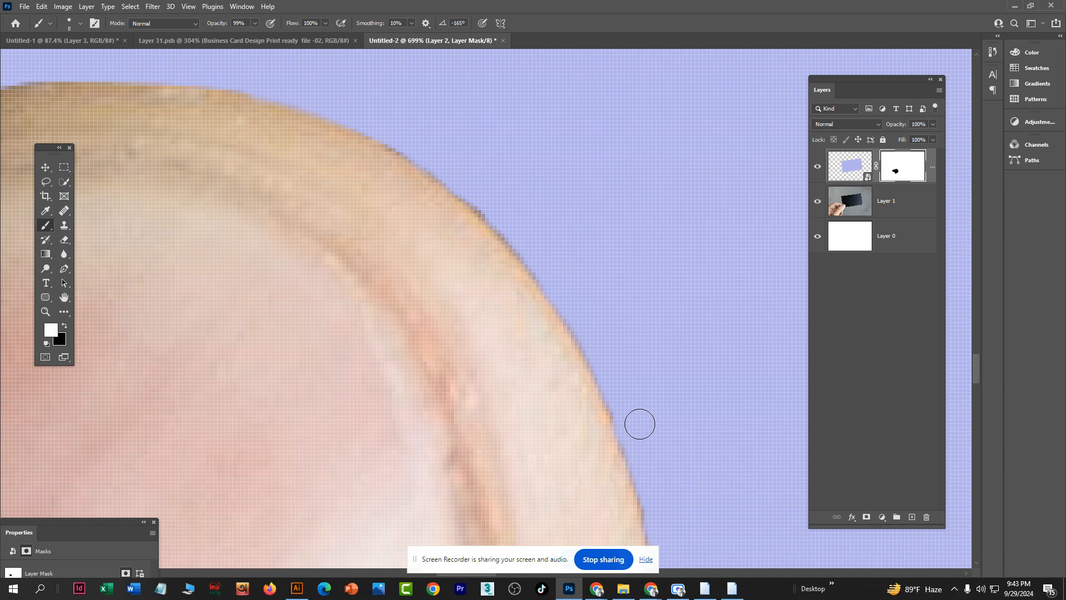
pyautogui.scroll(-10, 636, 428)
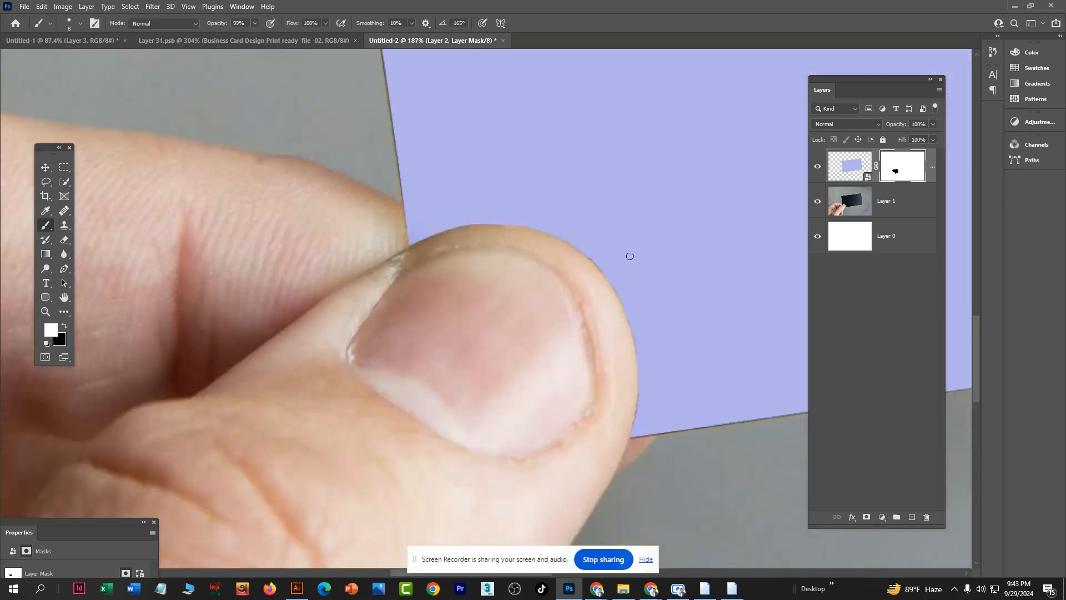
pyautogui.scroll(-3, 550, 229)
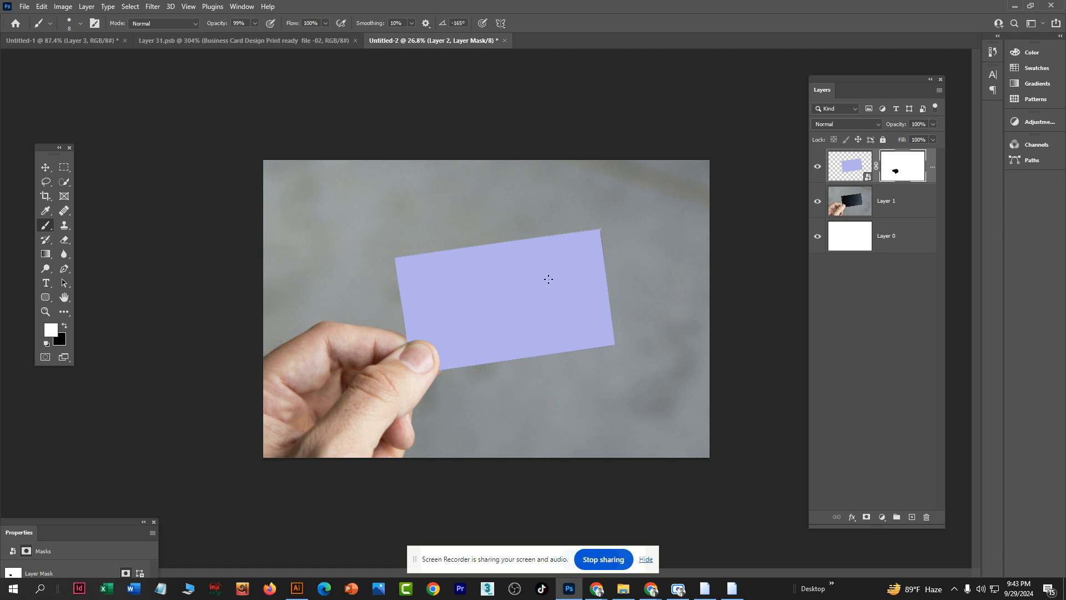
pyautogui.scroll(2, 488, 311)
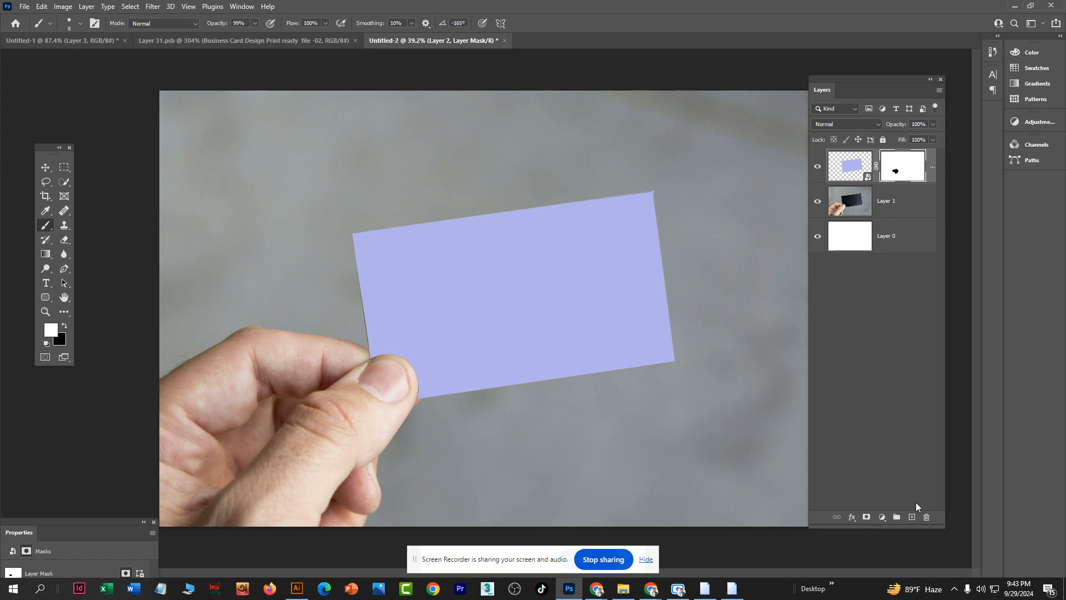
# Step: Add a new empty layer above Layer 2 and set the foreground colour to grey #666666
pyautogui.click(912, 517)
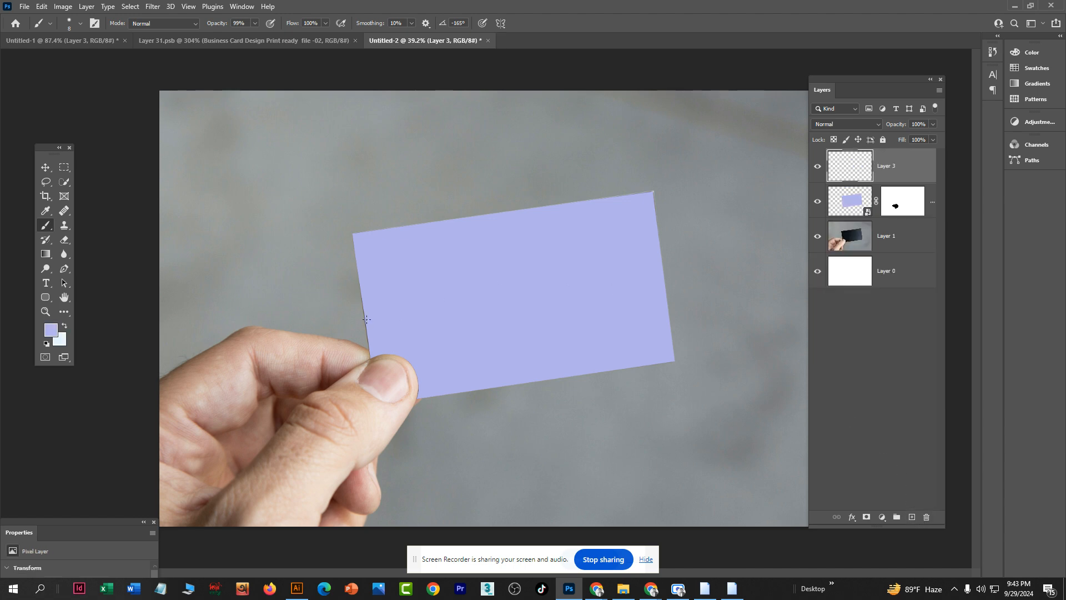
pyautogui.click(51, 331)
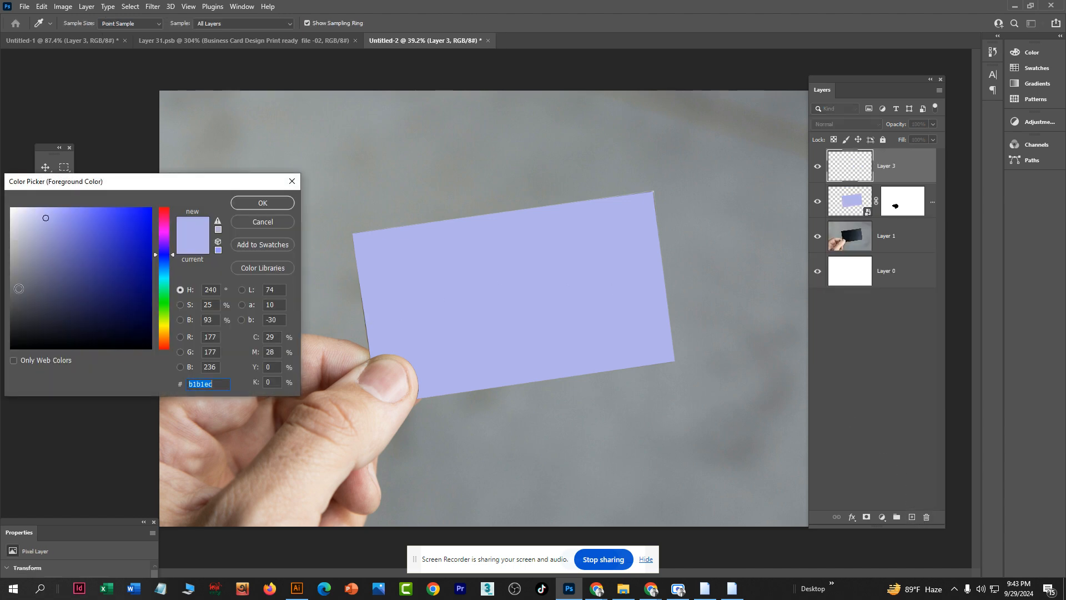
pyautogui.moveTo(47, 287); pyautogui.dragTo(2, 292)
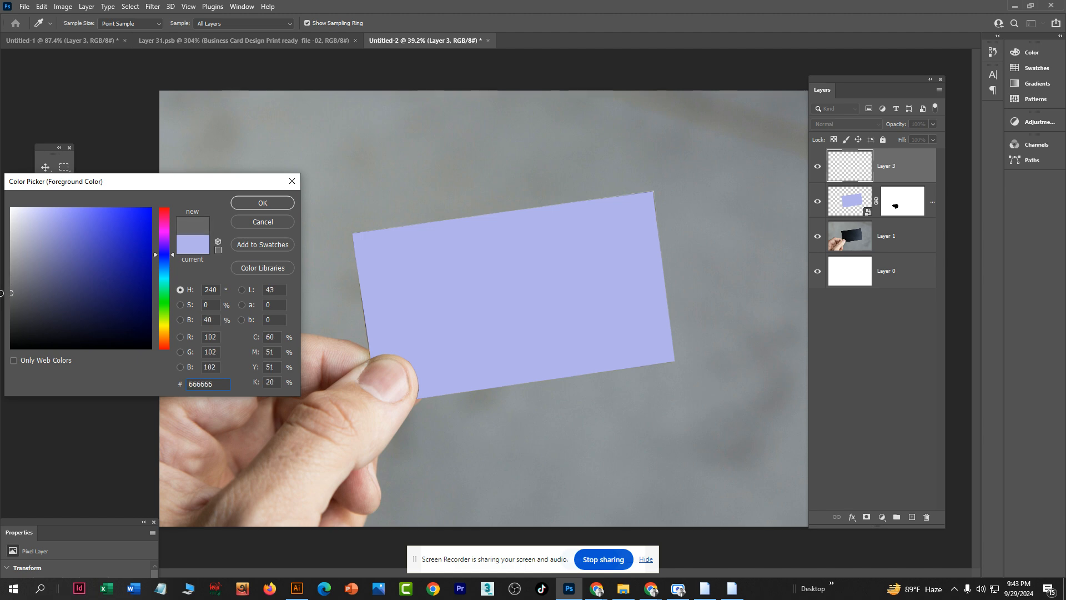
pyautogui.click(262, 204)
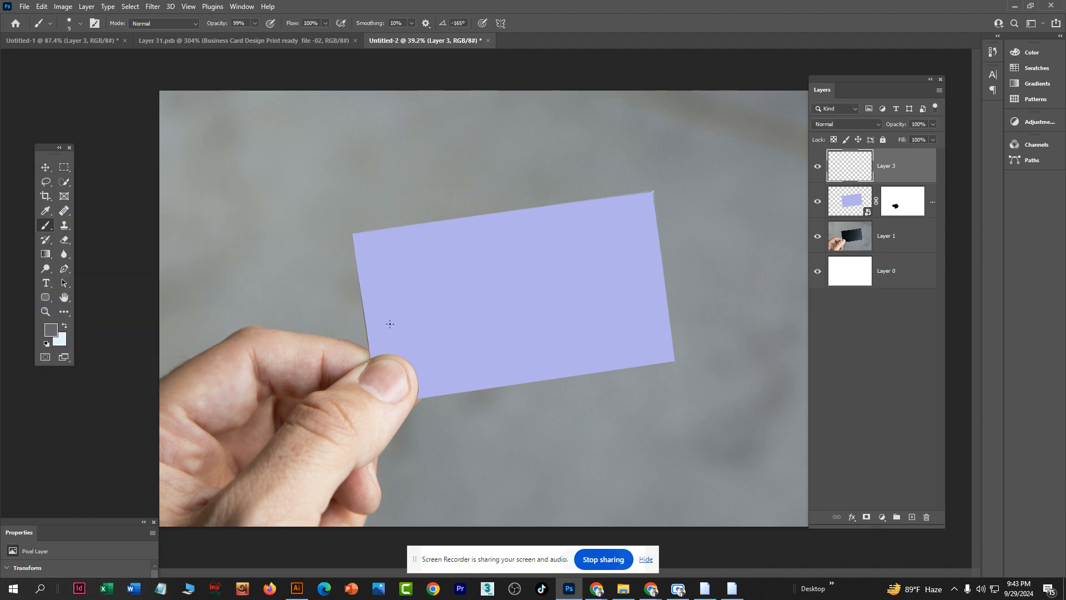
# Step: Enlarge the brush to 150 px and try a grey stroke over the thumbnail on the new layer
pyautogui.press(']')
pyautogui.moveTo(373, 363); pyautogui.dragTo(389, 366)
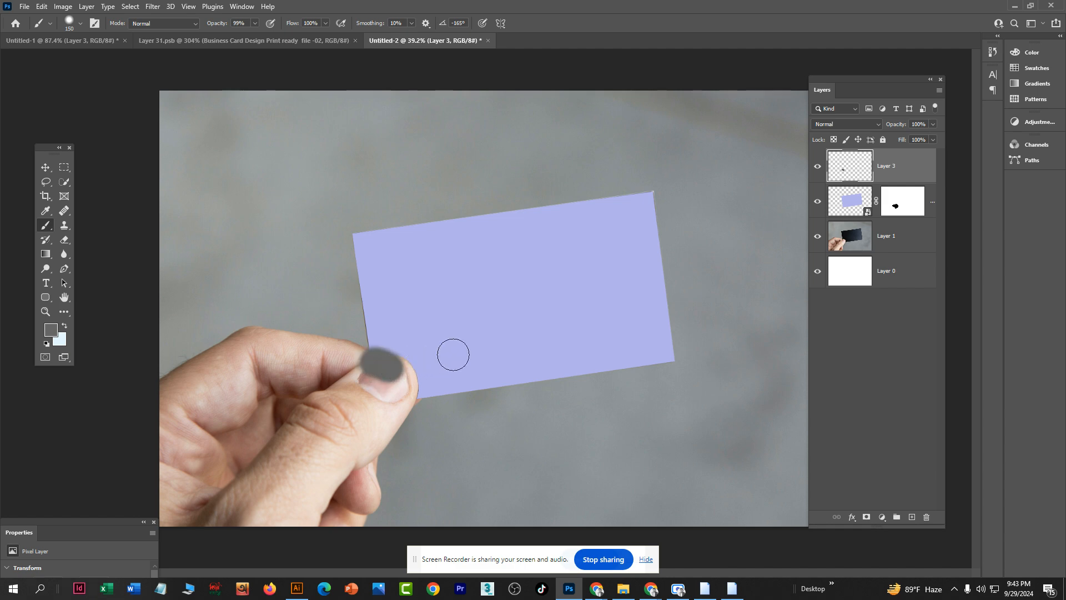
pyautogui.hotkey('ctrl', 'z')
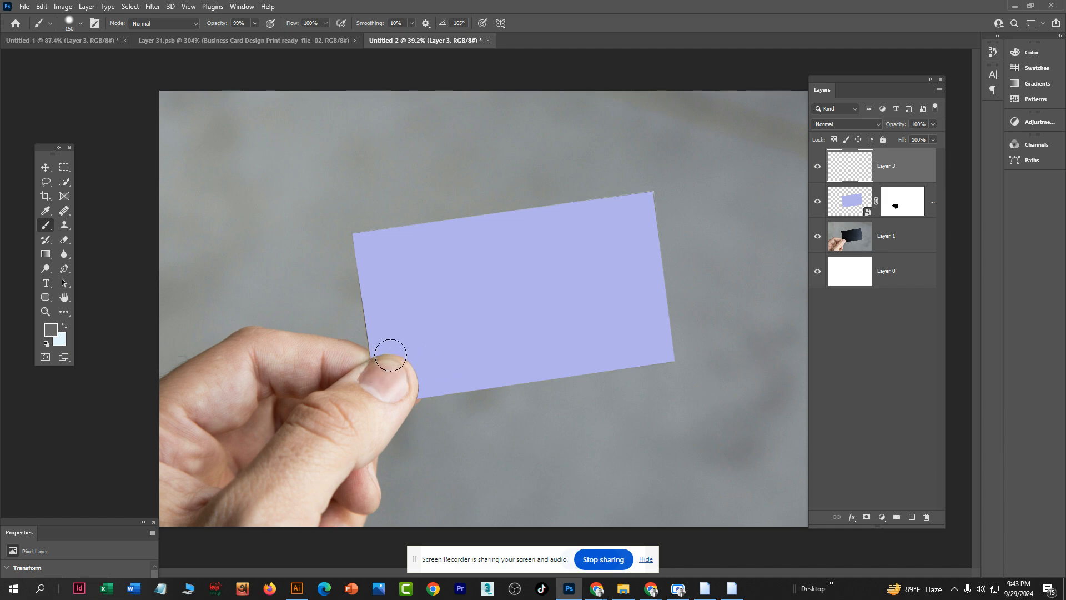
# Step: Move the new empty layer below Layer 2 and try a grey stroke around the thumb's outer edge
pyautogui.scroll(3, 398, 369)
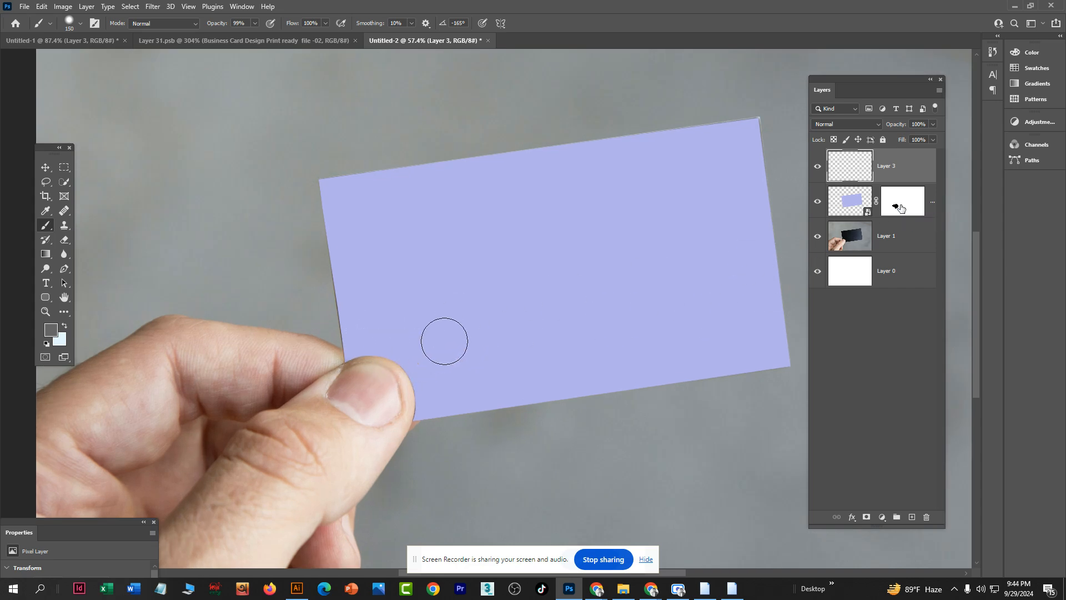
pyautogui.scroll(-1, 475, 329)
pyautogui.scroll(-2, 476, 330)
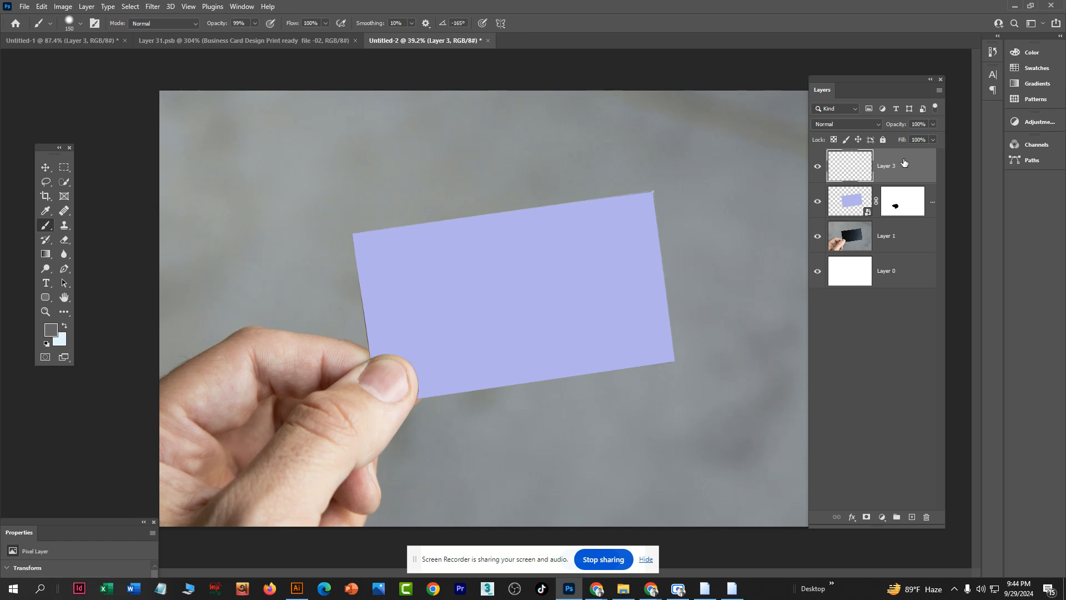
pyautogui.moveTo(904, 162); pyautogui.dragTo(909, 210)
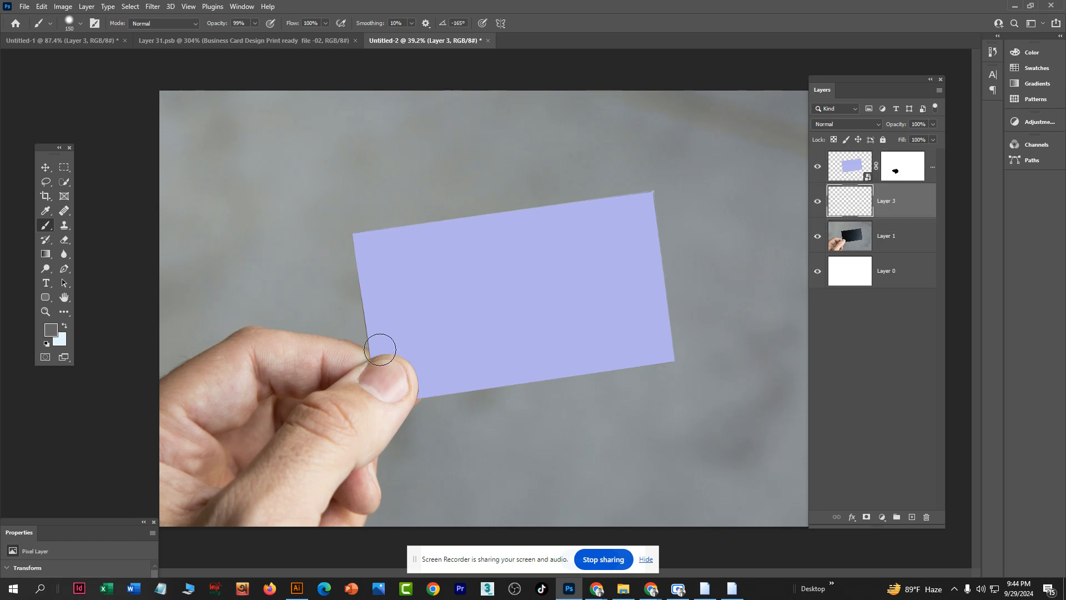
pyautogui.moveTo(380, 349)
pyautogui.mouseDown()
pyautogui.moveTo(411, 367)
pyautogui.moveTo(428, 409)
pyautogui.mouseUp()
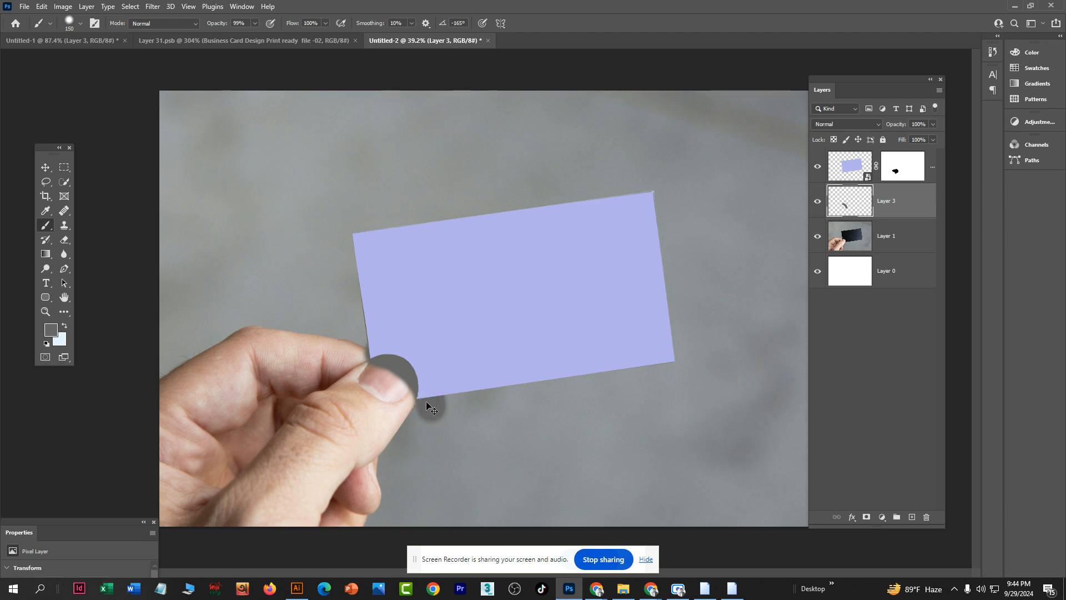
pyautogui.hotkey('ctrl', 'z')
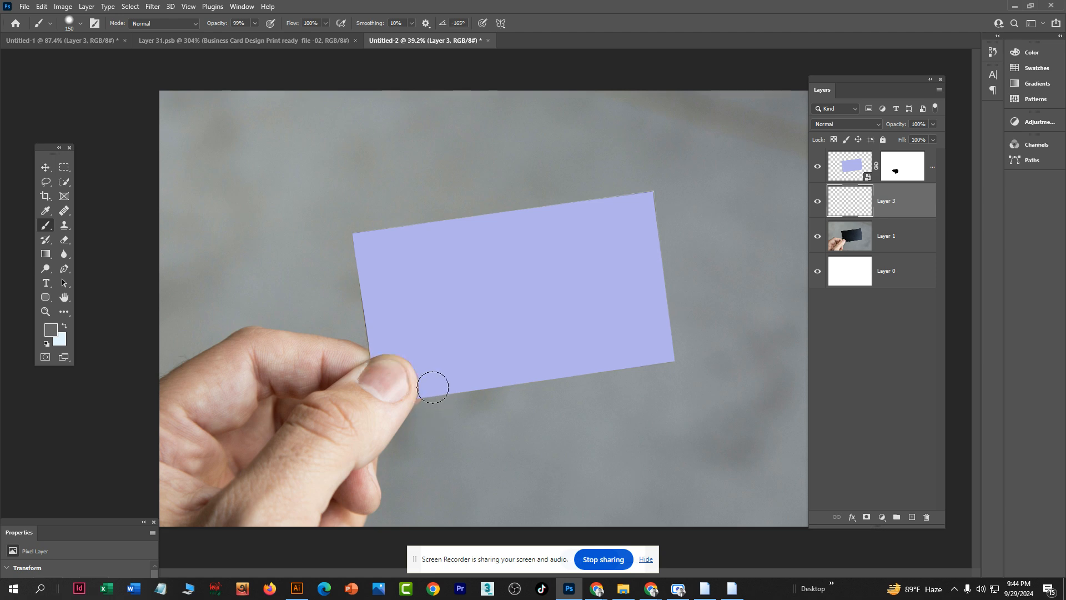
pyautogui.hotkey('alt', 'Tab')
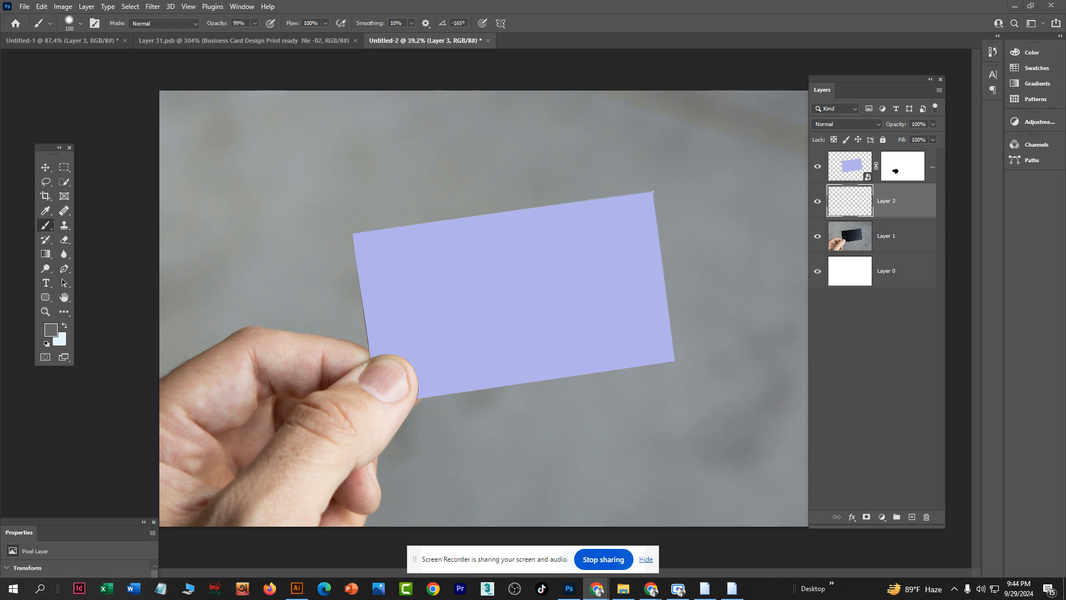
pyautogui.scroll(5, 428, 356)
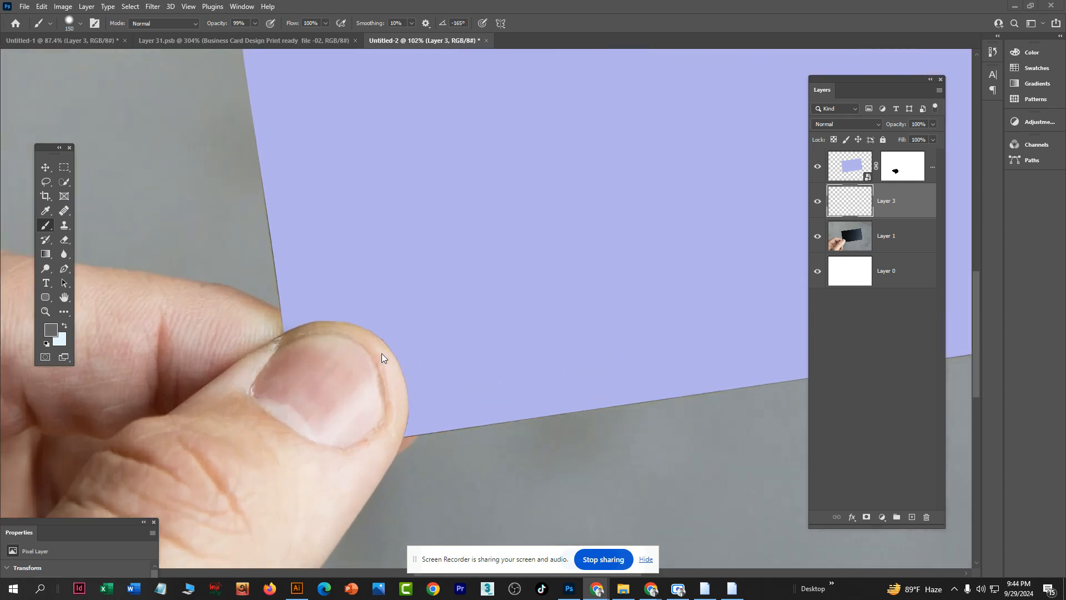
pyautogui.click(931, 166)
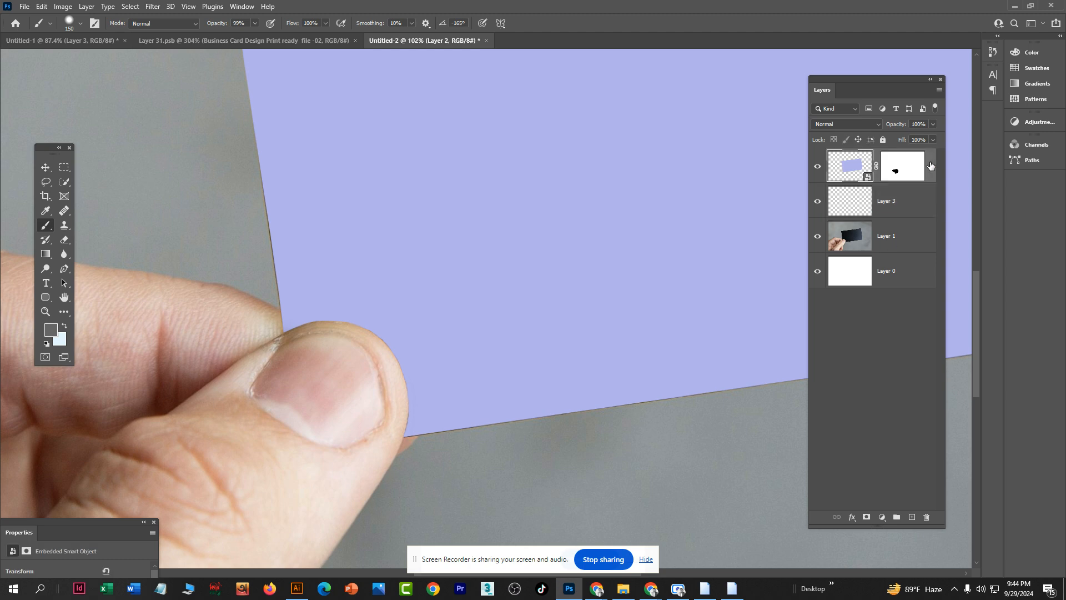
pyautogui.click(898, 215)
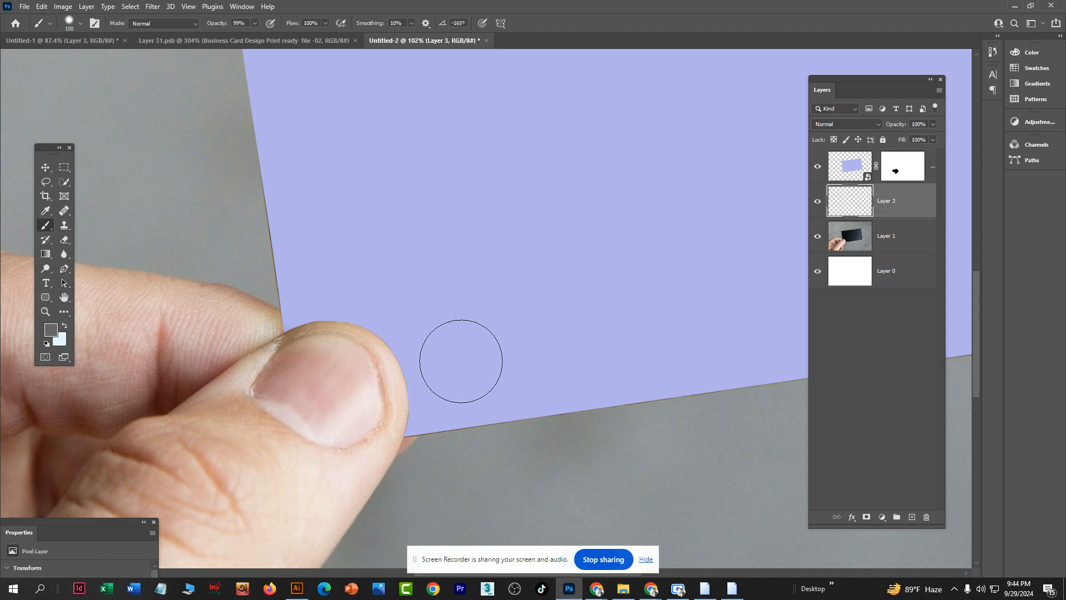
pyautogui.scroll(-5, 421, 345)
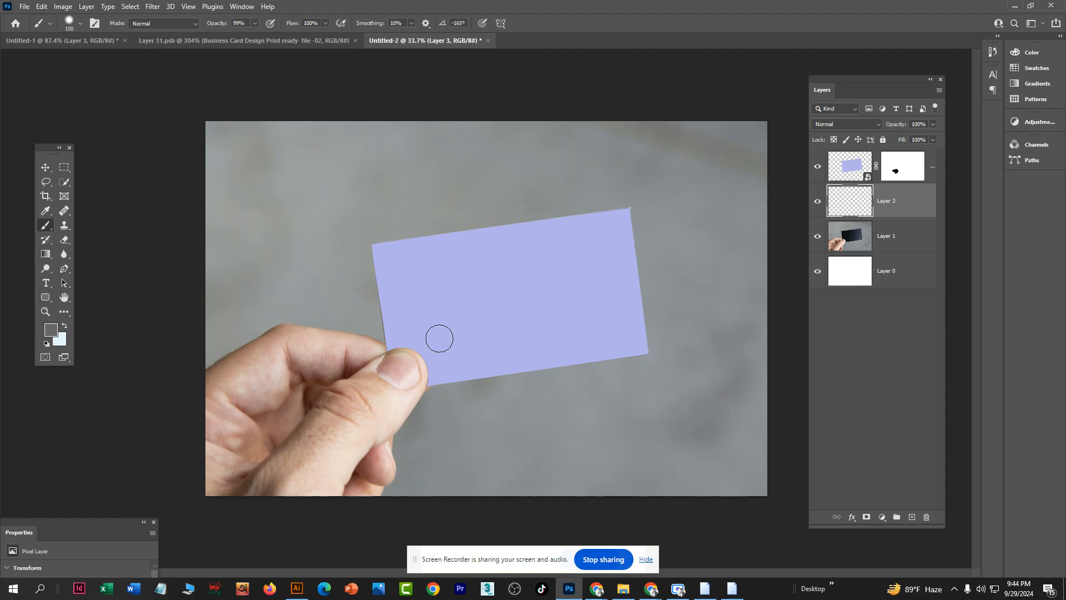
pyautogui.scroll(2, 433, 365)
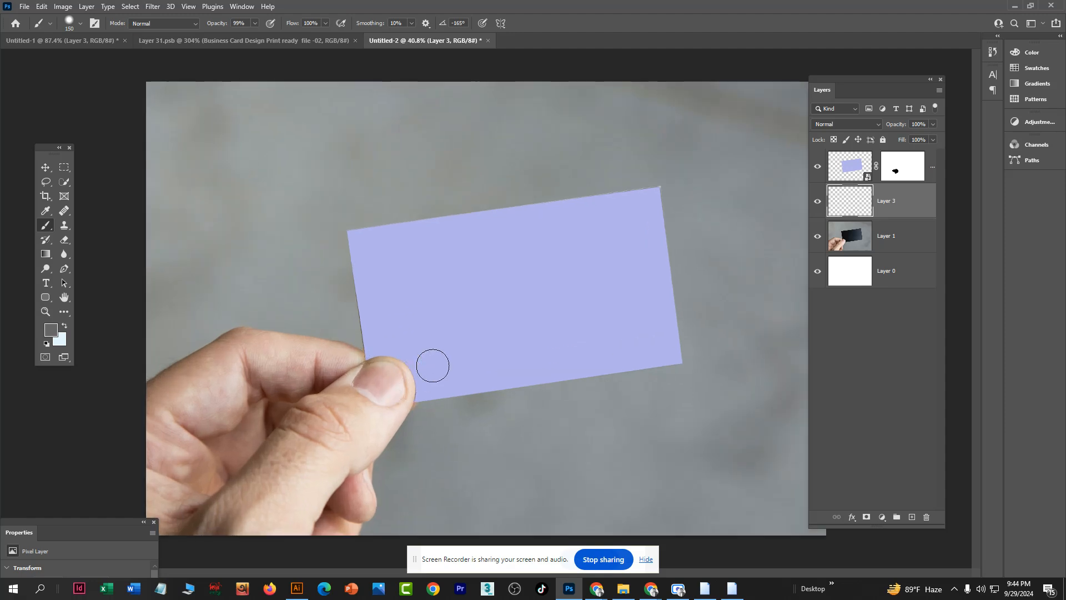
pyautogui.scroll(2, 399, 380)
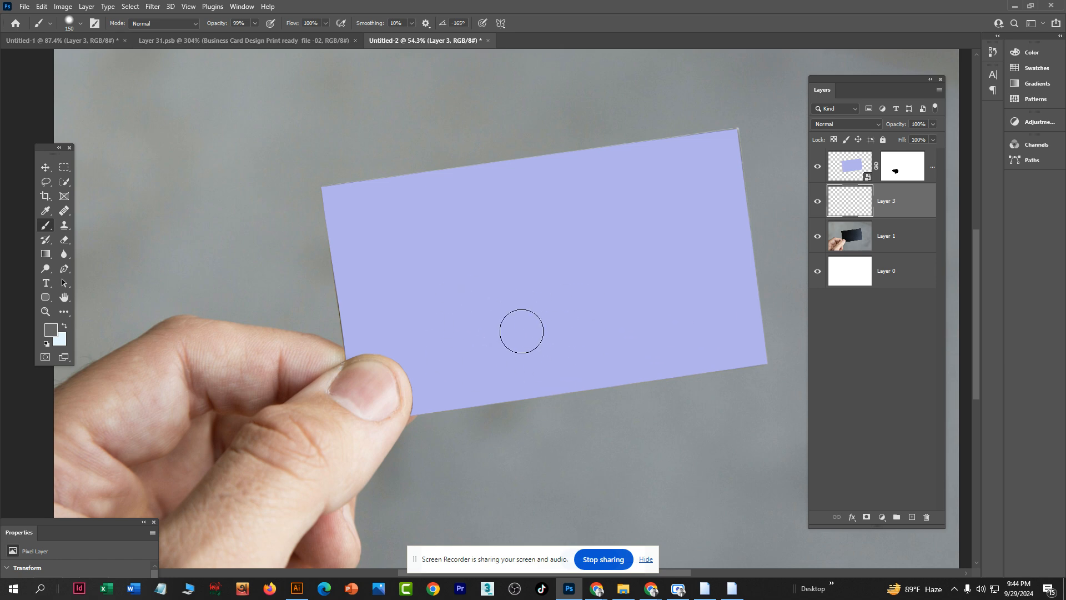
# Step: Delete the empty layer between Layer 2 and Layer 1
pyautogui.press('Delete')
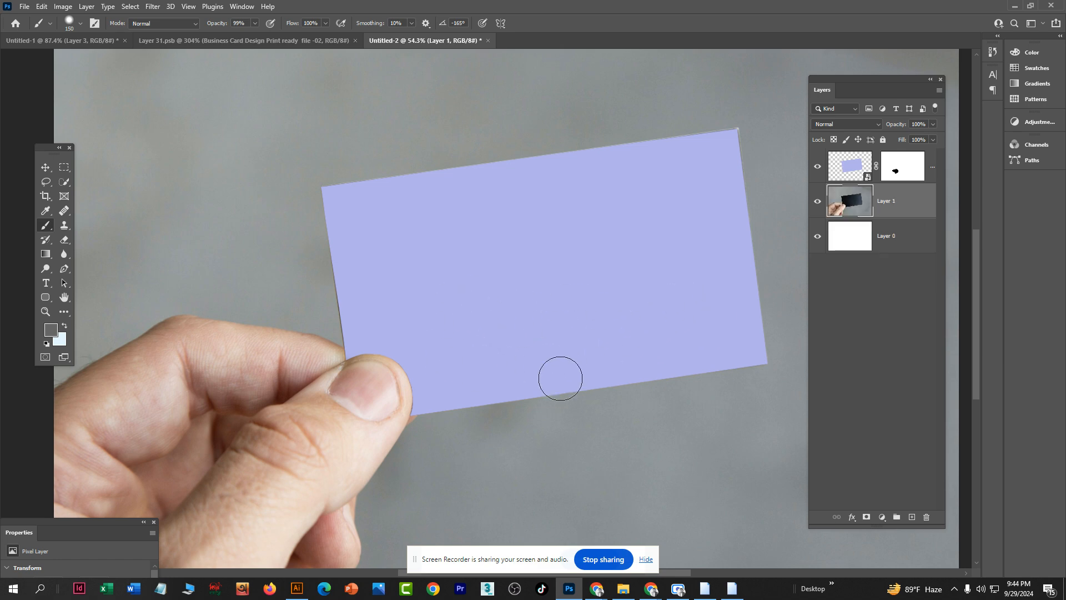
pyautogui.scroll(-2, 393, 374)
pyautogui.scroll(1, 393, 384)
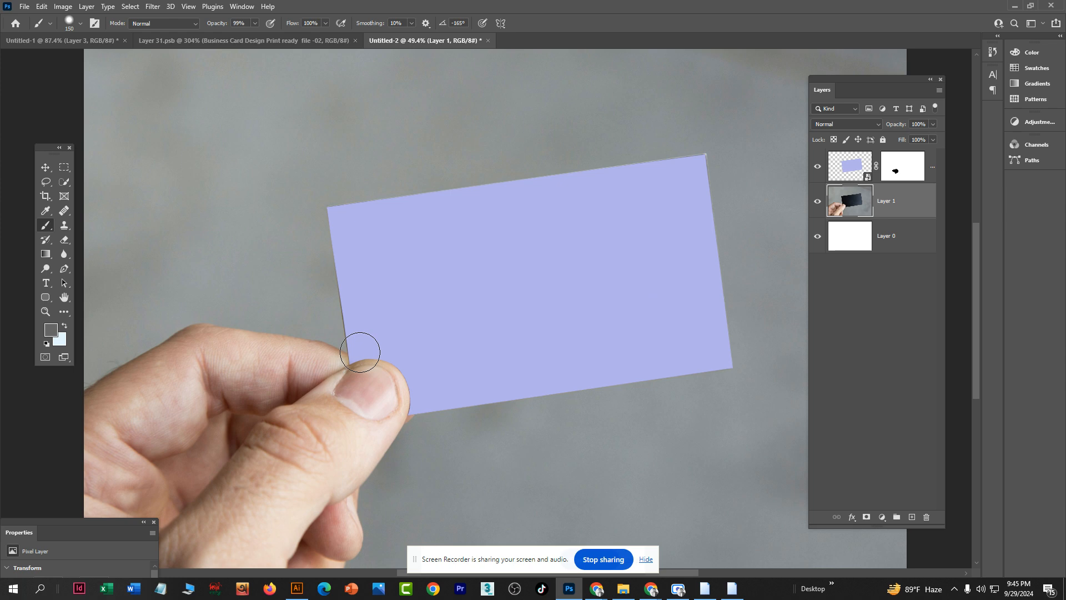
# Step: Compare the card mockup with the original photo by toggling the visibility of the card overlay and the photo layers
pyautogui.click(886, 247)
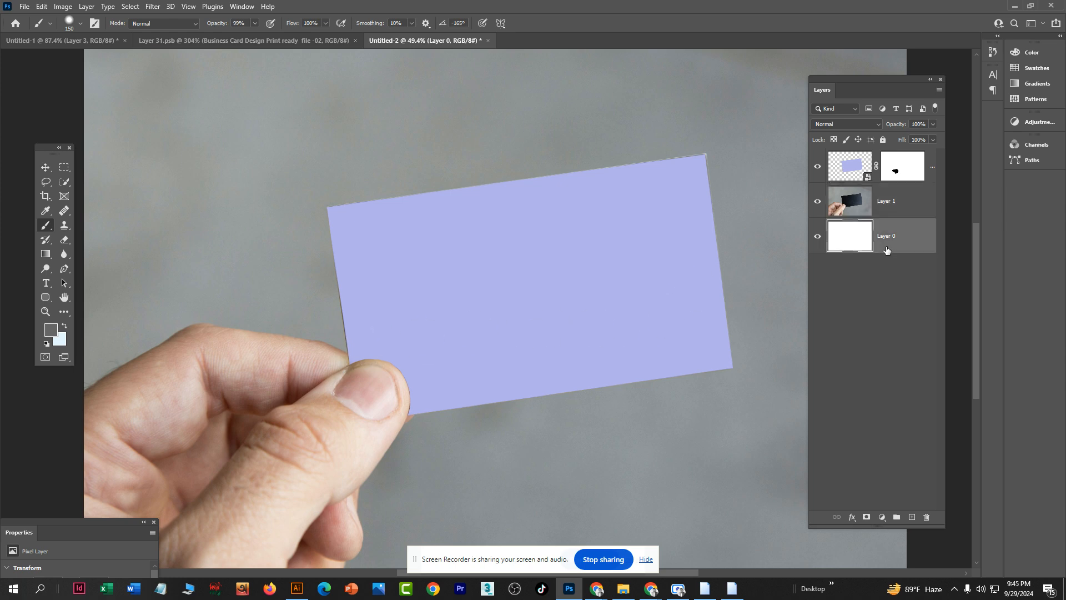
pyautogui.click(817, 239)
pyautogui.click(912, 176)
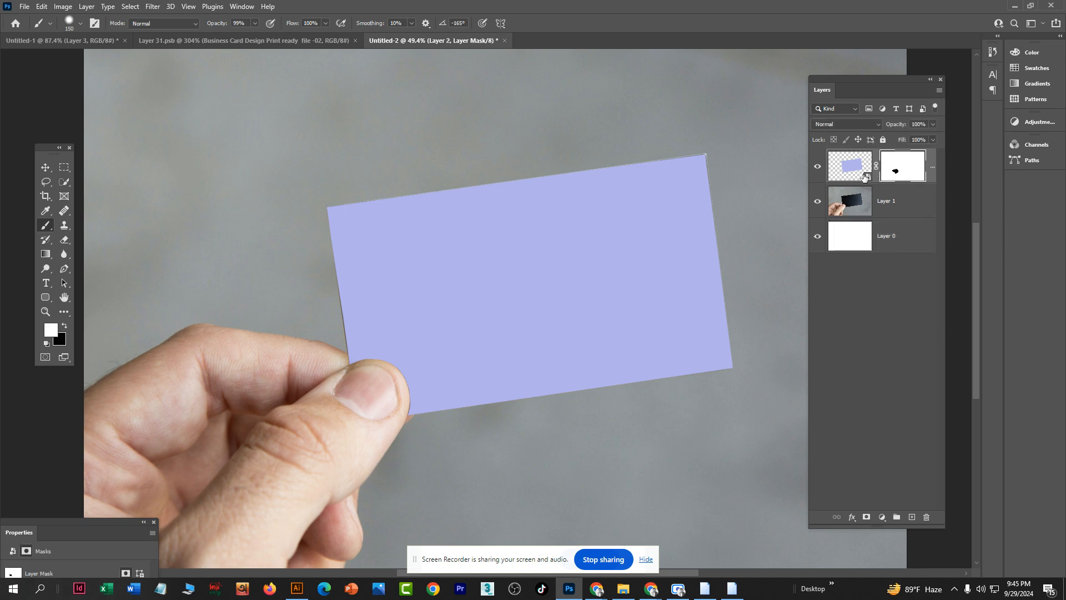
pyautogui.click(816, 167)
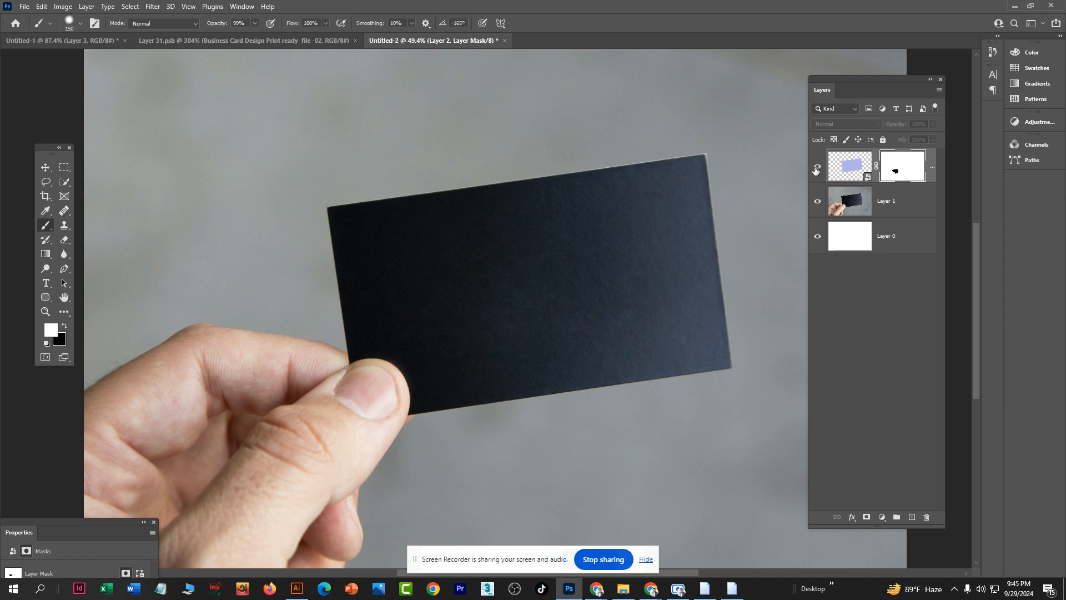
pyautogui.click(816, 167)
pyautogui.click(816, 167)
pyautogui.click(816, 167)
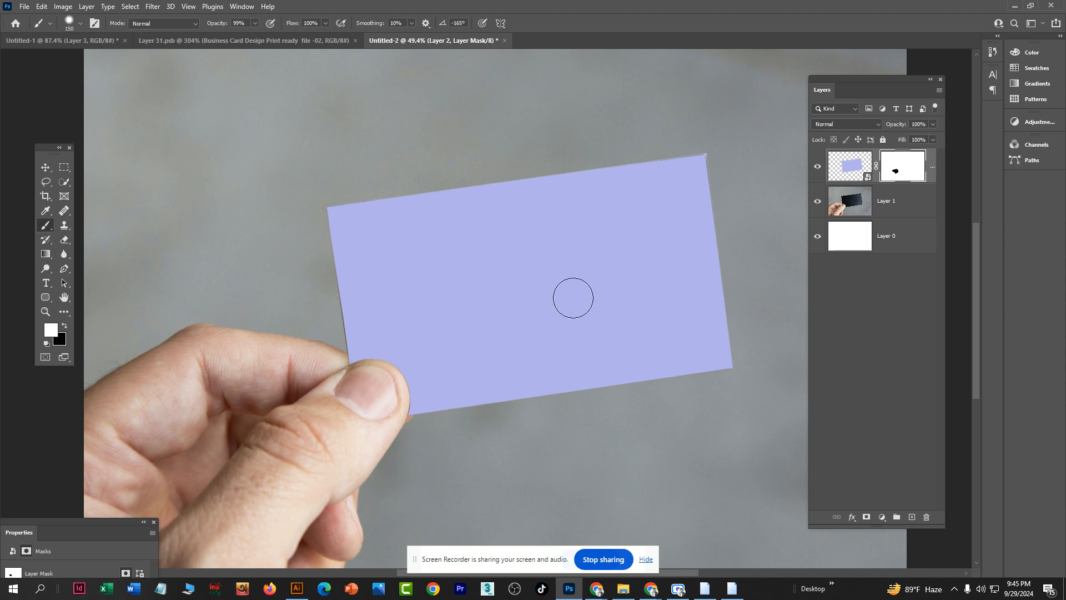
pyautogui.click(818, 166)
pyautogui.click(818, 167)
pyautogui.click(907, 207)
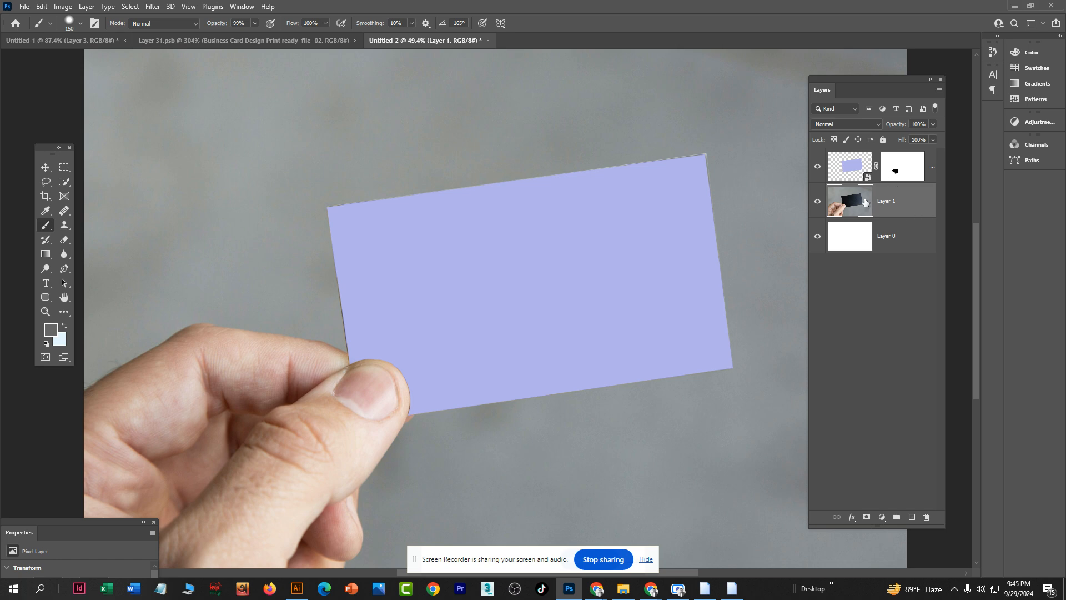
pyautogui.click(820, 201)
pyautogui.click(821, 201)
# Step: Add a new empty layer above Layer 2 and set the foreground colour to dark grey #303030
pyautogui.click(931, 165)
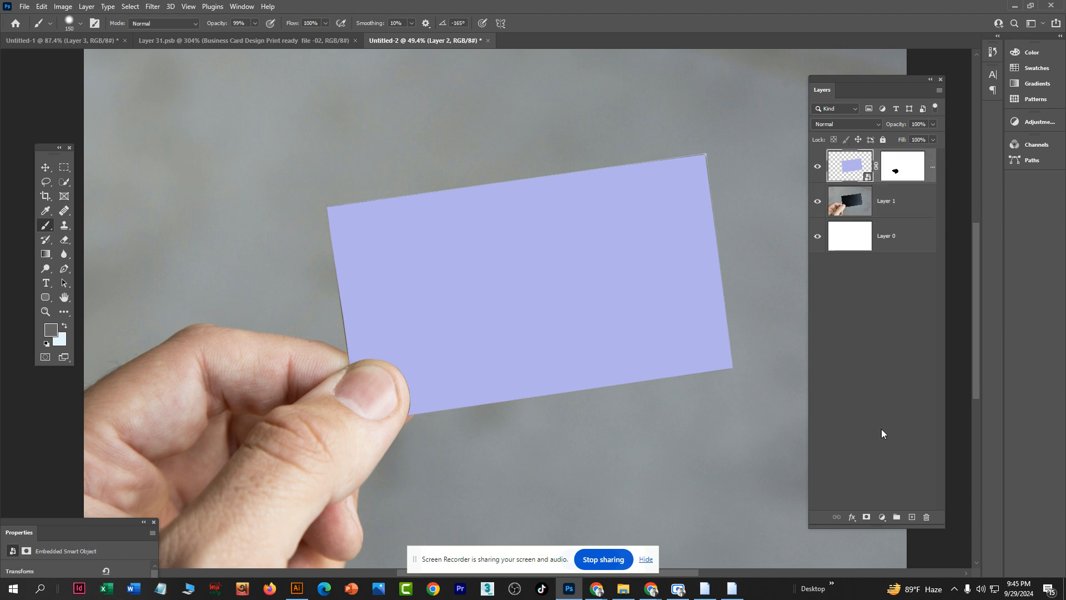
pyautogui.click(911, 517)
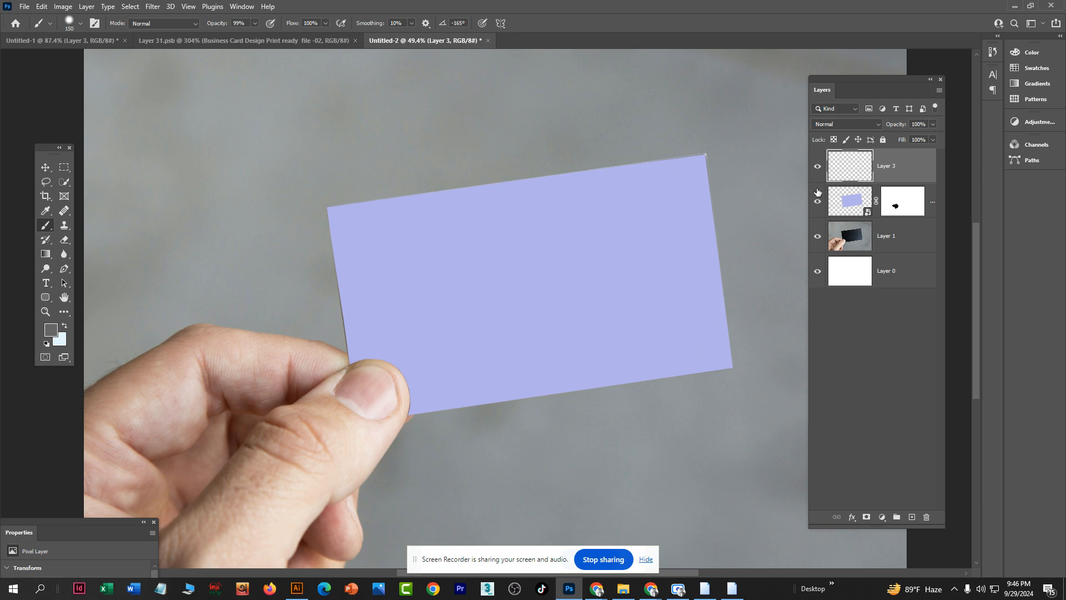
pyautogui.click(50, 329)
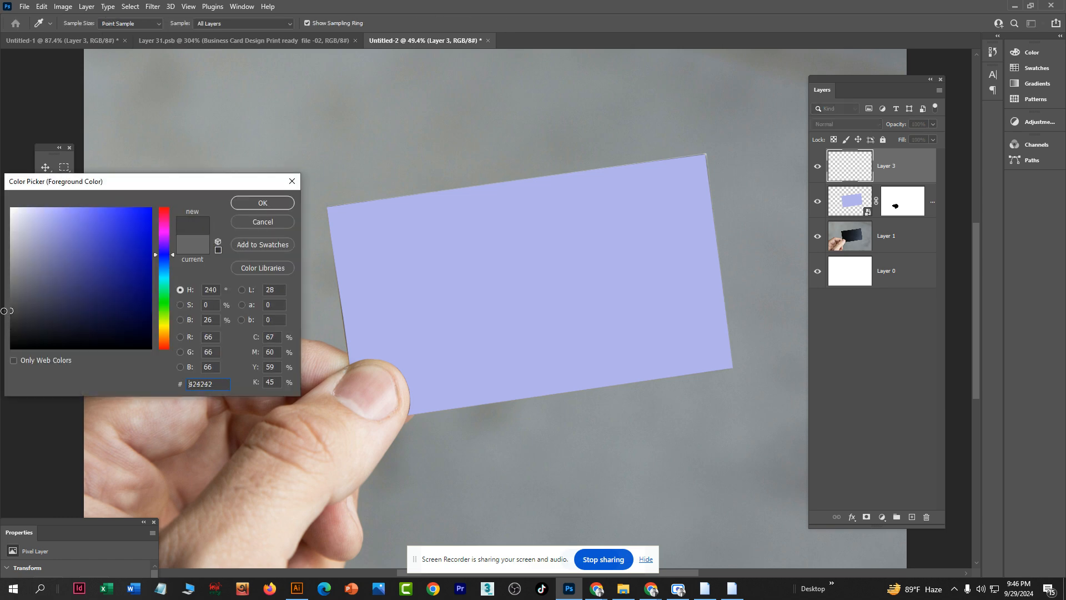
pyautogui.moveTo(3, 311); pyautogui.dragTo(11, 323)
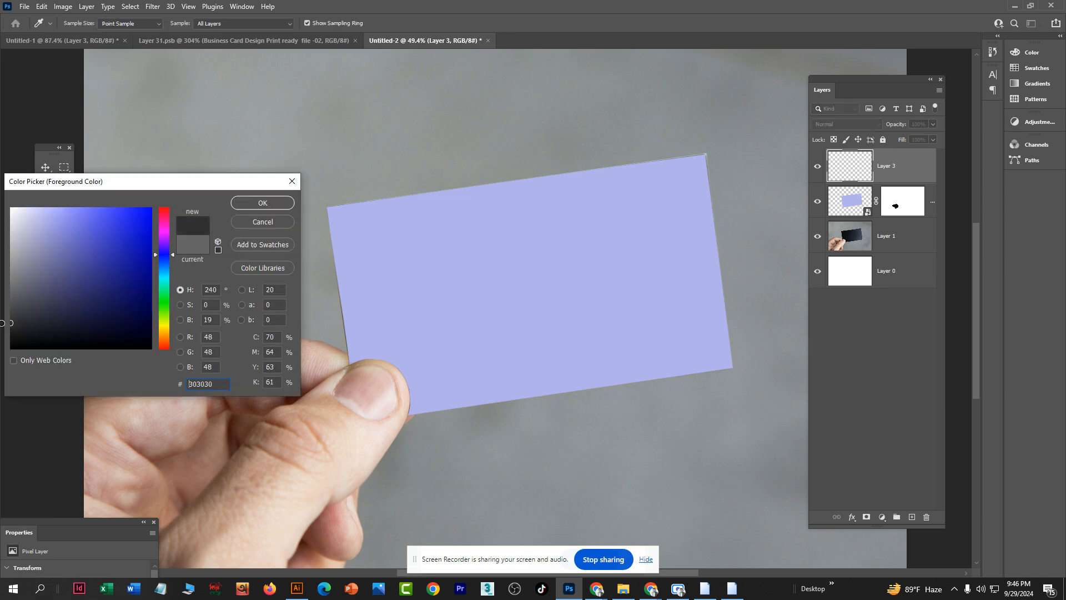
pyautogui.click(249, 203)
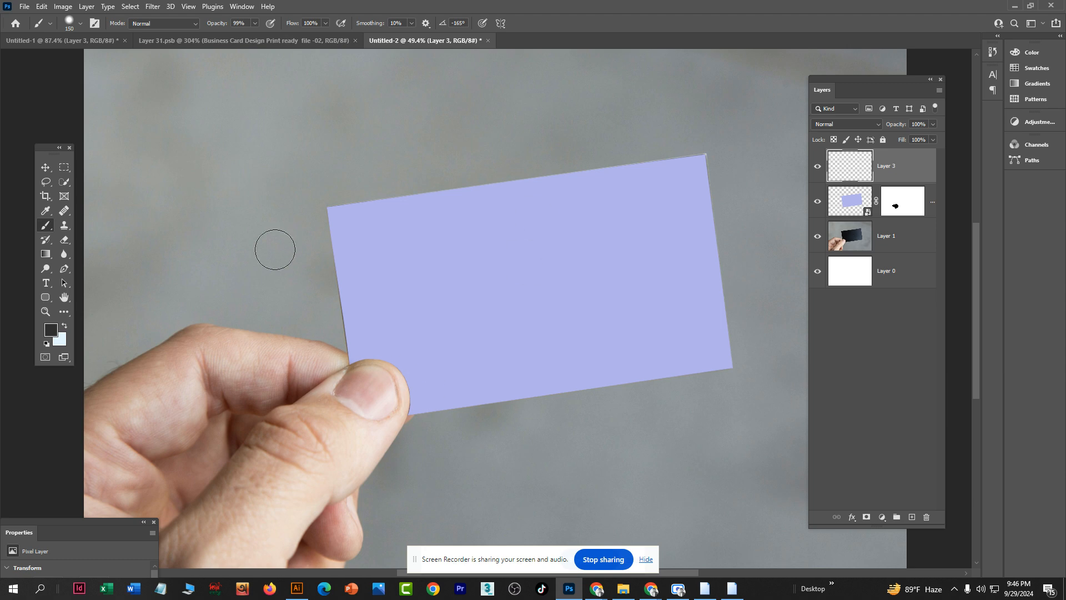
# Step: Soften the brush's hardness and try a dark 150 px dab at the thumb's upper edge
pyautogui.rightClick(380, 75)
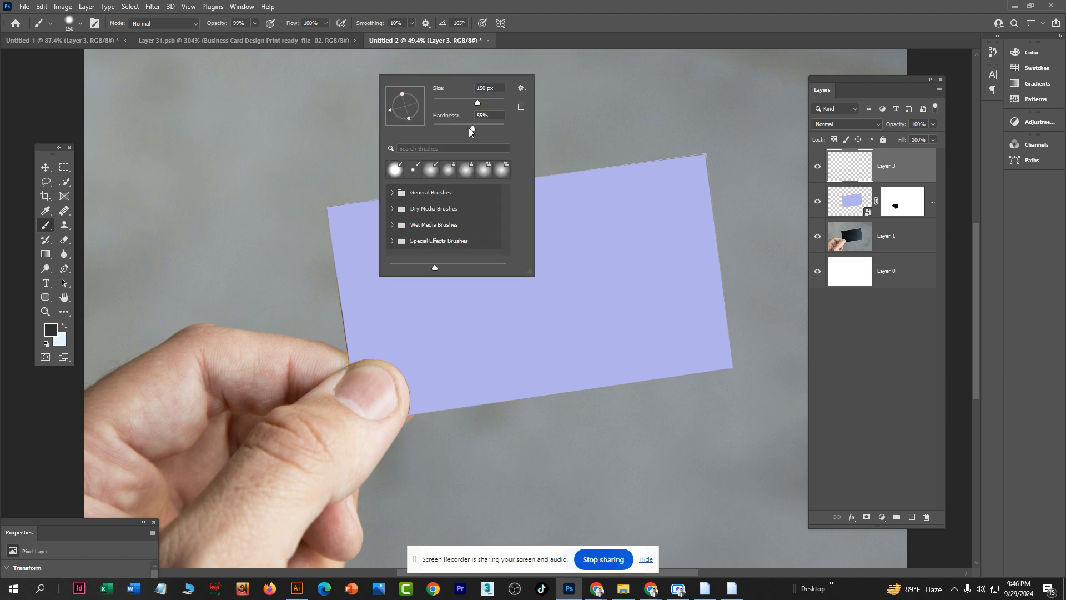
pyautogui.click(158, 139)
pyautogui.hotkey('ctrl', 'z')
pyautogui.click(358, 367)
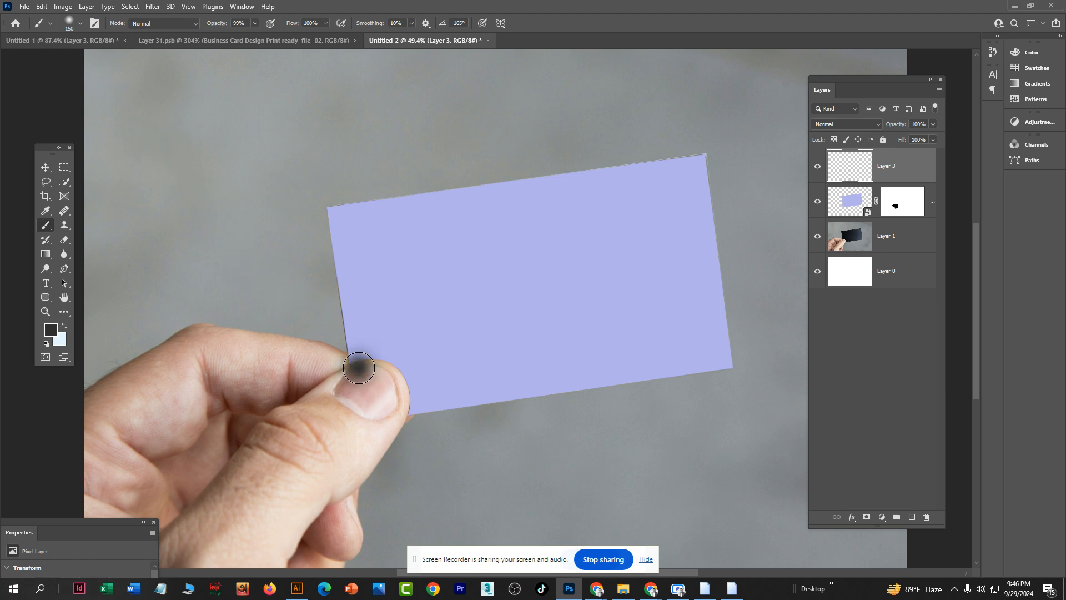
pyautogui.hotkey('ctrl', 'z')
# Step: Enlarge the brush to 600 px and paint one soft dark dab over the thumb tip at the card's lower-left corner
pyautogui.press(']')
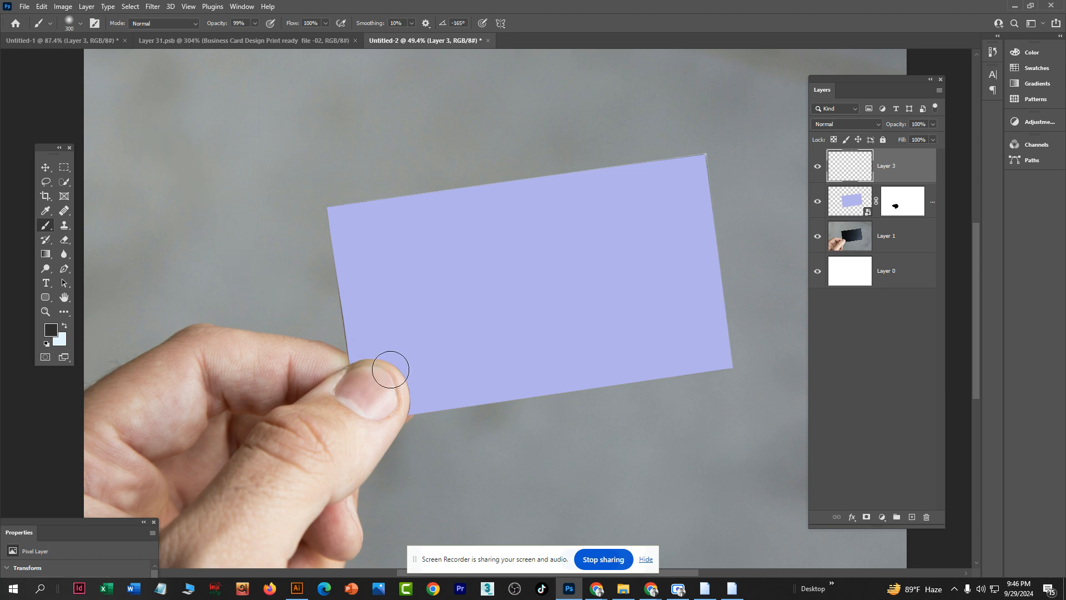
pyautogui.press(']')
pyautogui.press(']')
pyautogui.press(']')
pyautogui.click(382, 383)
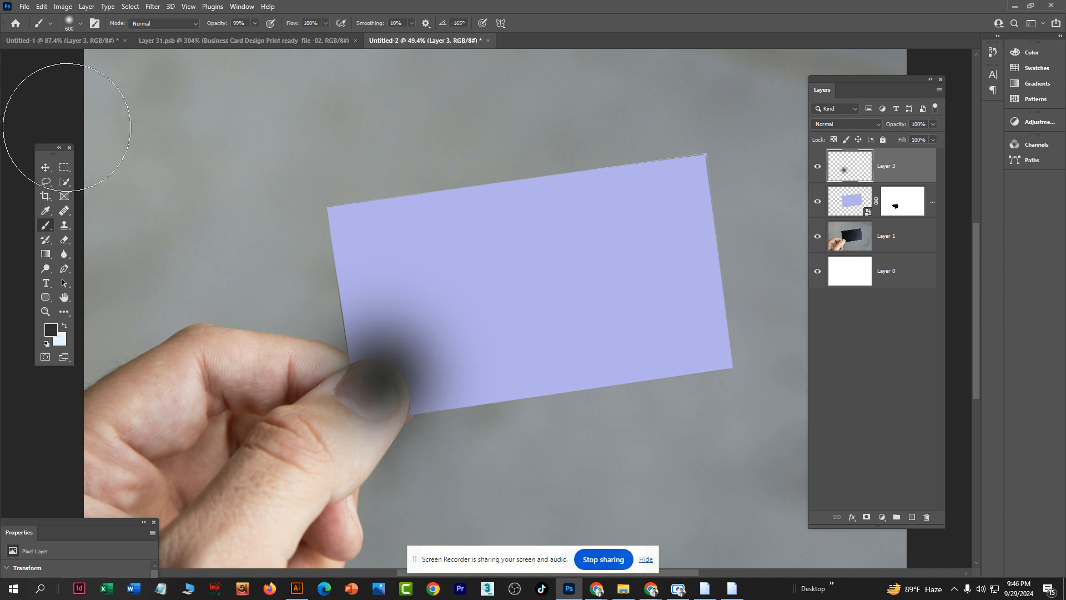
# Step: Set the opacity of the painted shadow layer to 67% and add a layer mask to it
pyautogui.press('v')
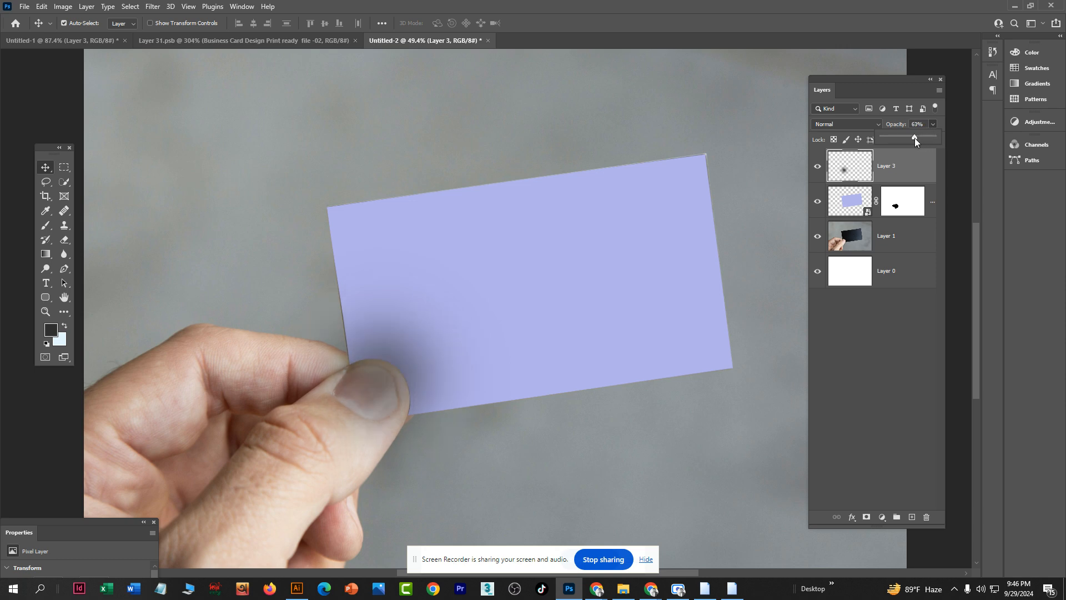
pyautogui.moveTo(915, 137); pyautogui.dragTo(917, 137)
pyautogui.scroll(2, 378, 371)
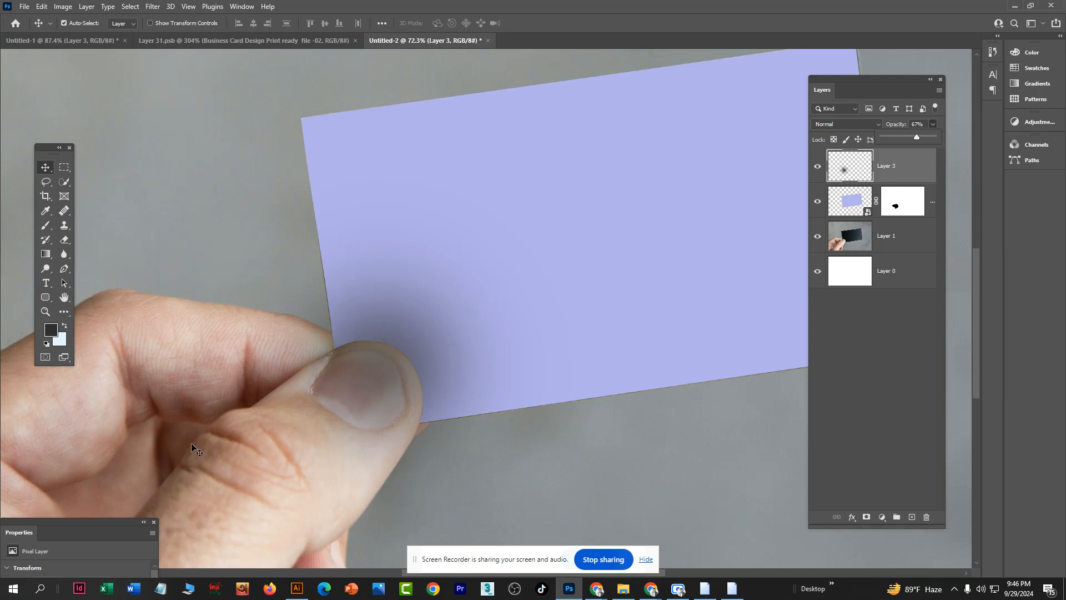
pyautogui.click(866, 518)
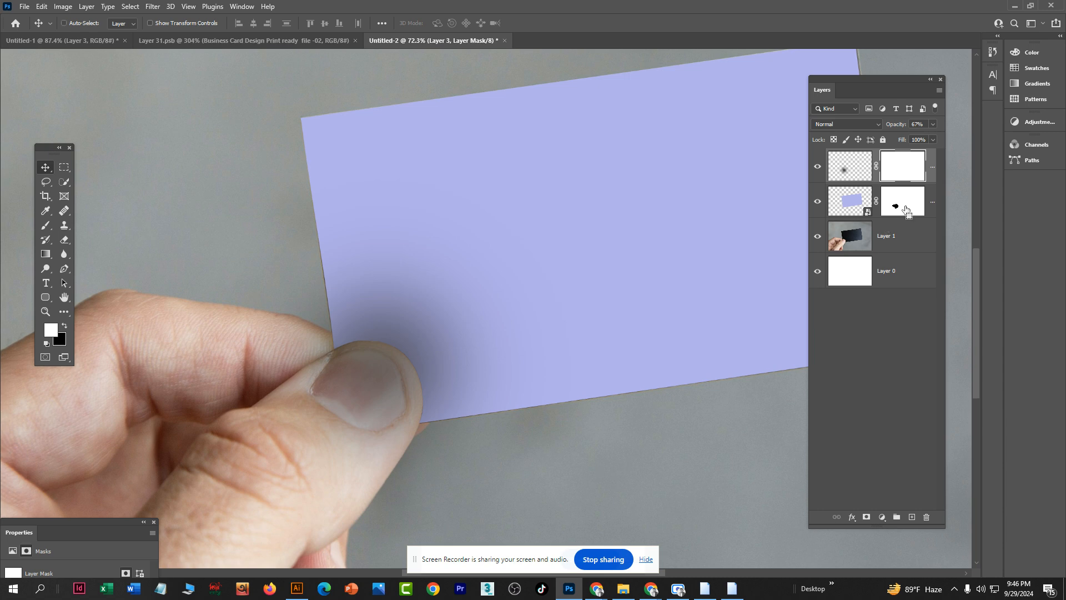
# Step: Load Layer 2's mask as a selection and try filling the selected area of the shadow layer's mask with black
pyautogui.keyDown('ctrl'); pyautogui.click(905, 209); pyautogui.keyUp('ctrl')
pyautogui.click(905, 212)
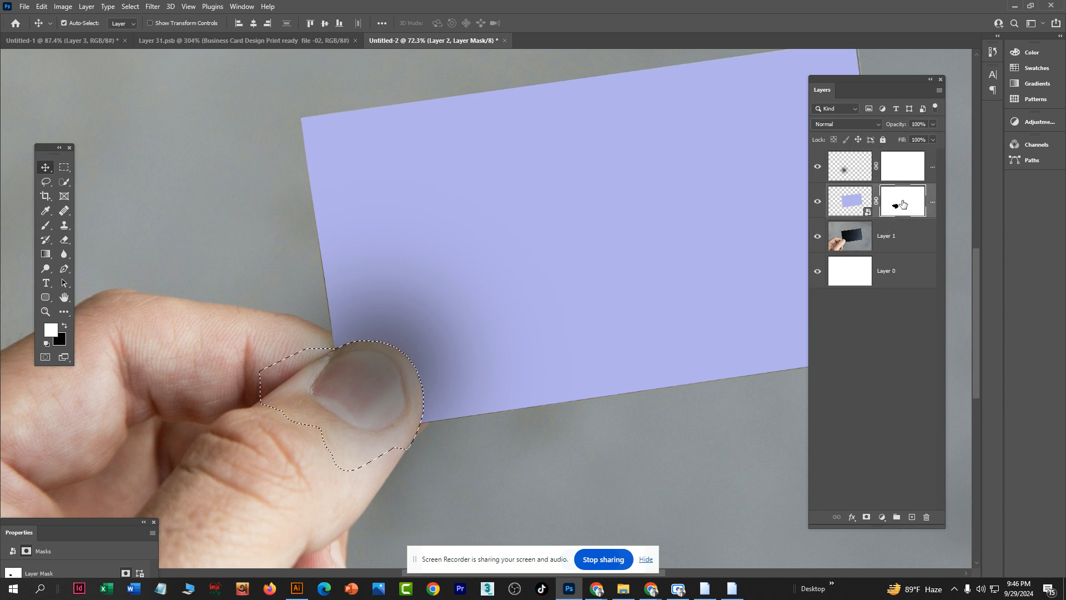
pyautogui.click(905, 168)
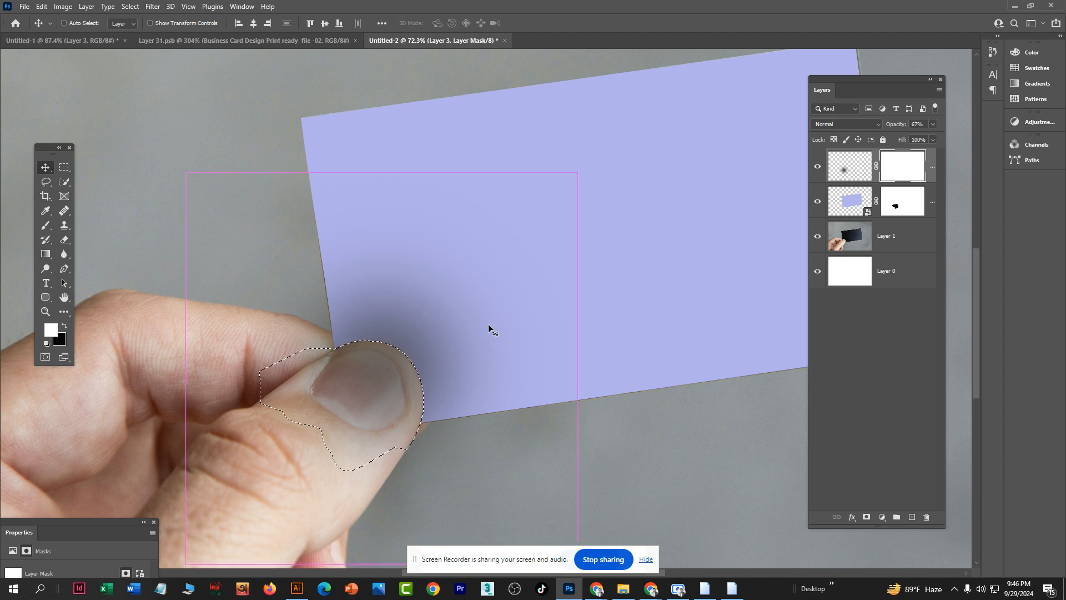
pyautogui.hotkey('ctrl', 'Delete')
pyautogui.hotkey('ctrl', 'i')
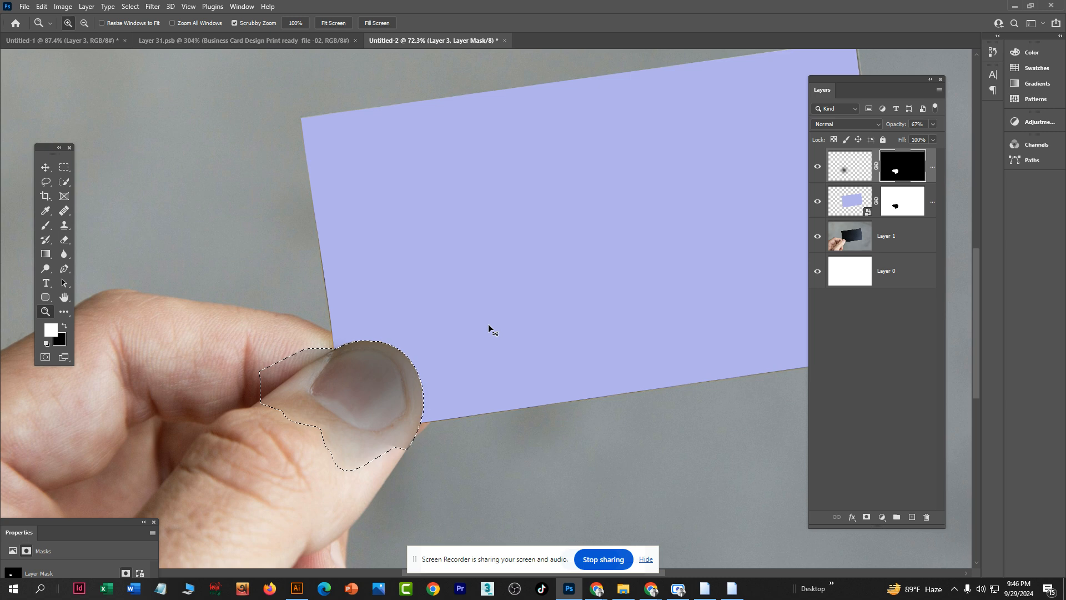
pyautogui.press('z')
pyautogui.hotkey('ctrl', 'i')
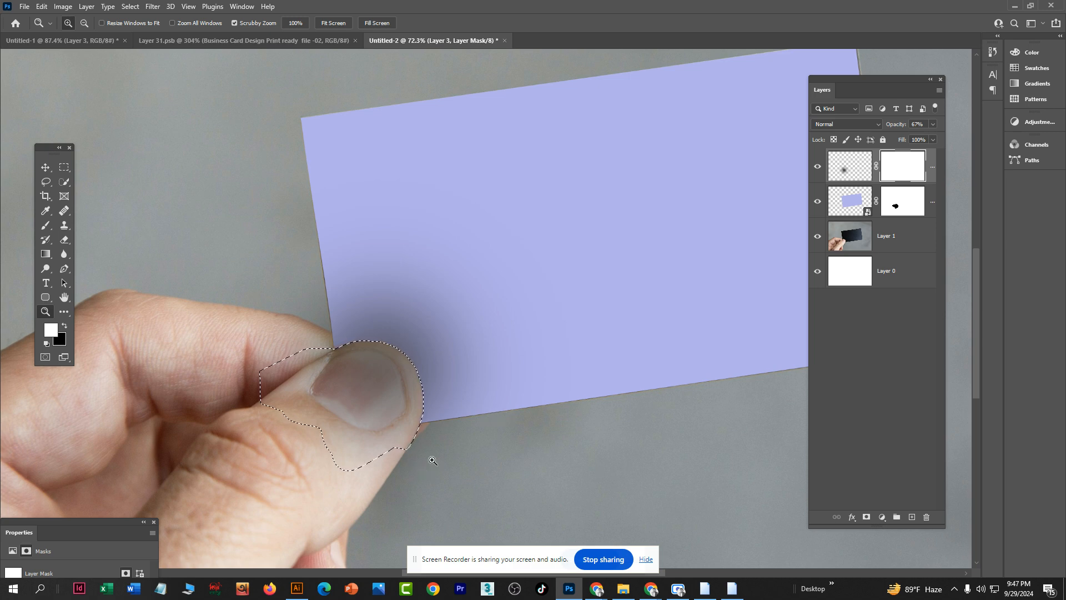
# Step: Close the two RunDLL error windows
pyautogui.moveTo(738, 596)
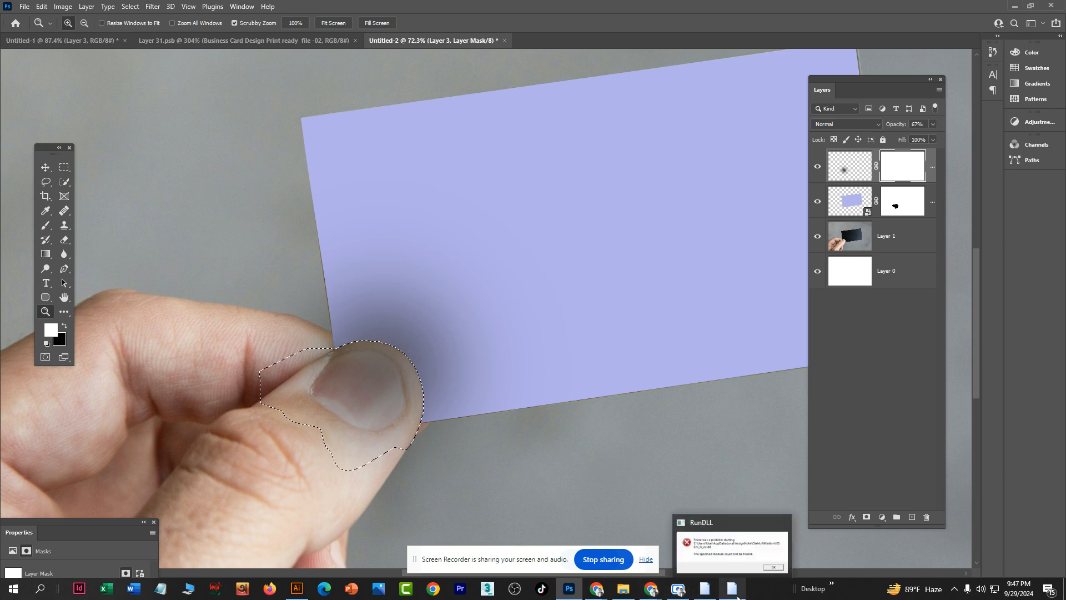
pyautogui.click(786, 522)
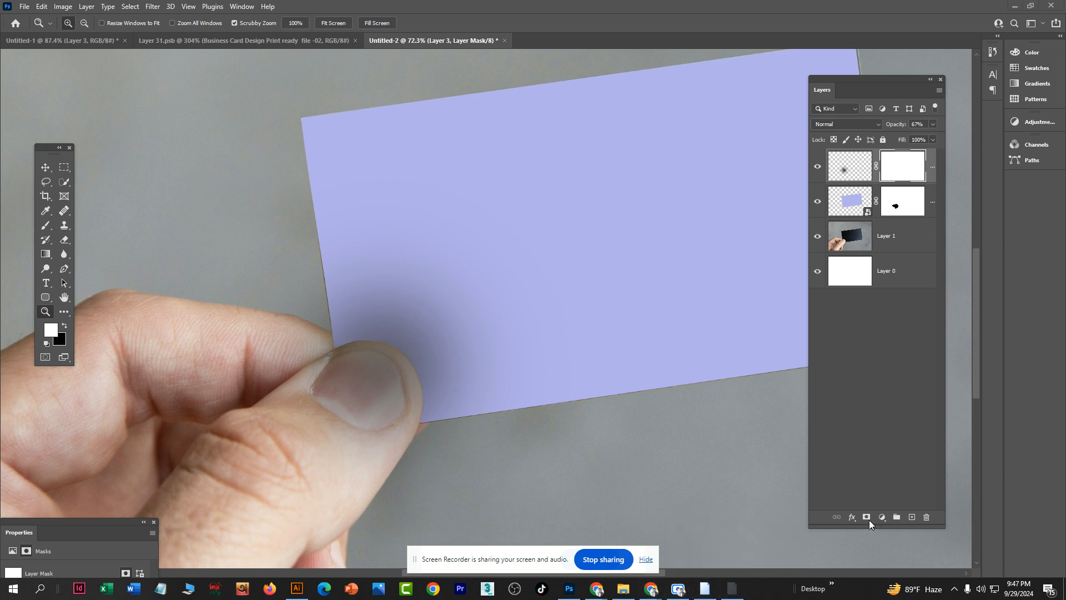
pyautogui.click(706, 588)
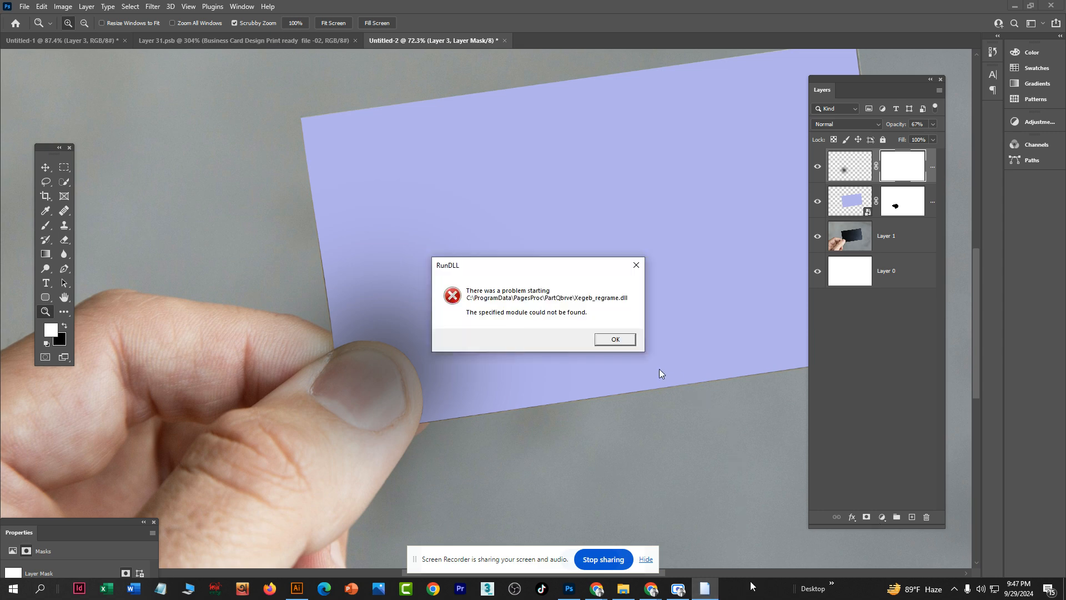
pyautogui.click(619, 339)
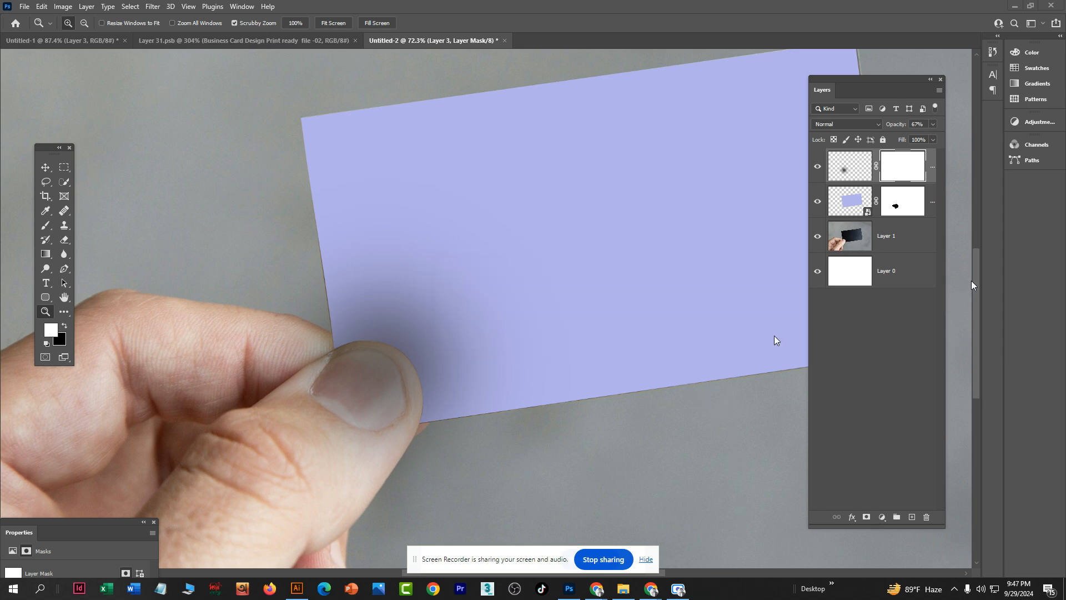
# Step: Load Layer 2's mask as a selection, invert it to the thumb area, fill that area black on the shadow layer's mask and deselect
pyautogui.keyDown('ctrl'); pyautogui.click(899, 211); pyautogui.keyUp('ctrl')
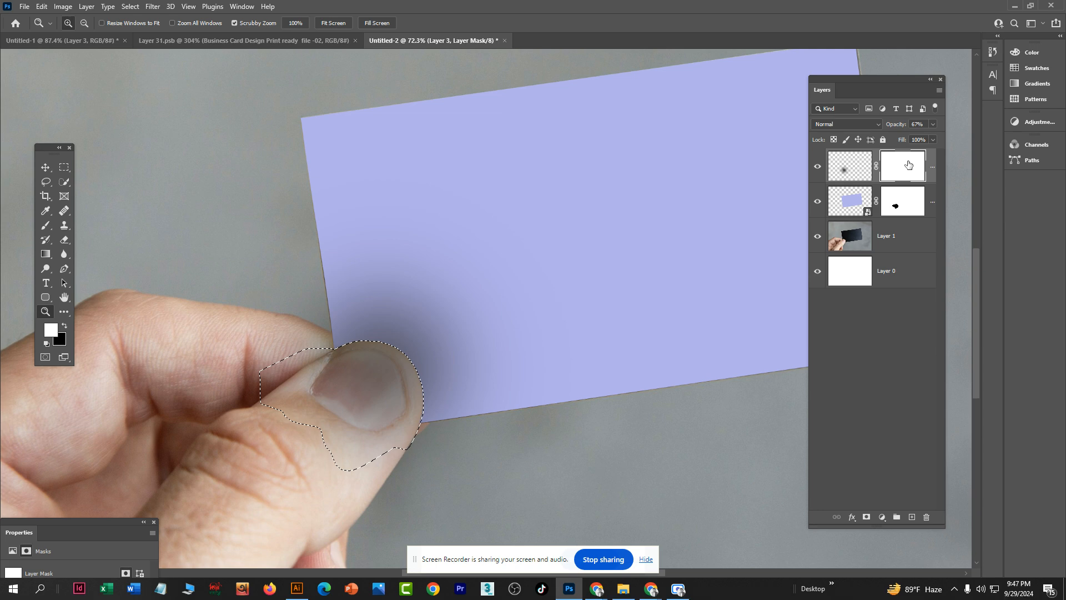
pyautogui.hotkey('ctrl', 'BackSpace')
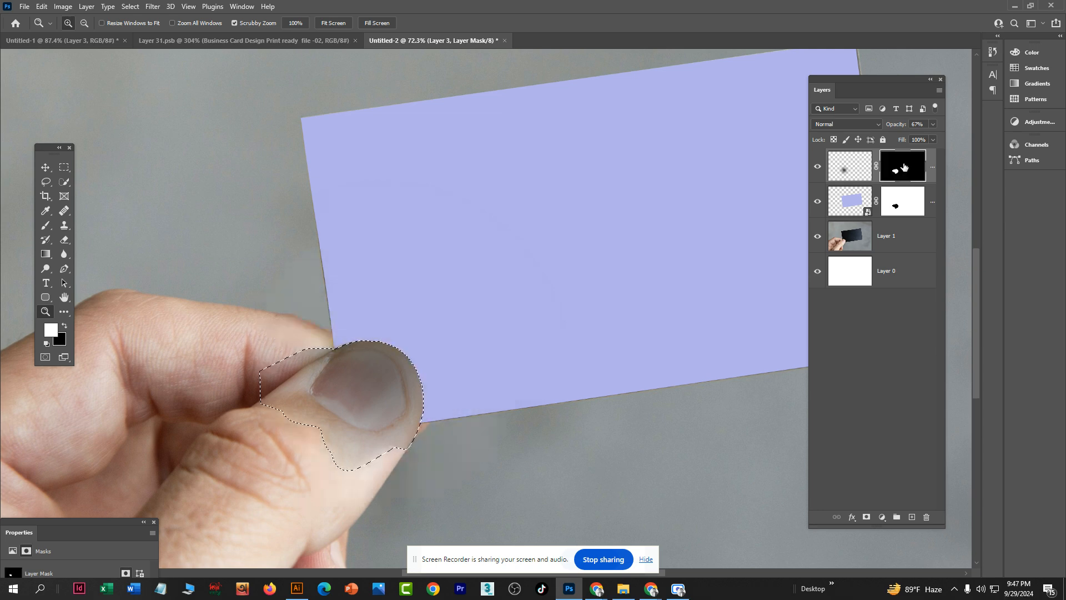
pyautogui.hotkey('alt', 'BackSpace')
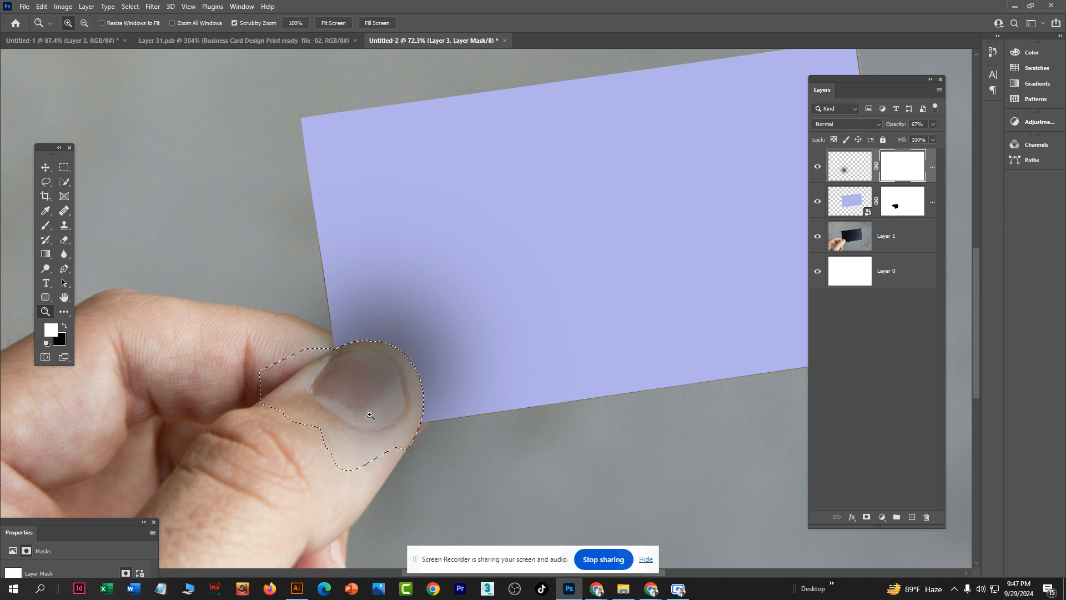
pyautogui.moveTo(371, 415); pyautogui.dragTo(328, 400)
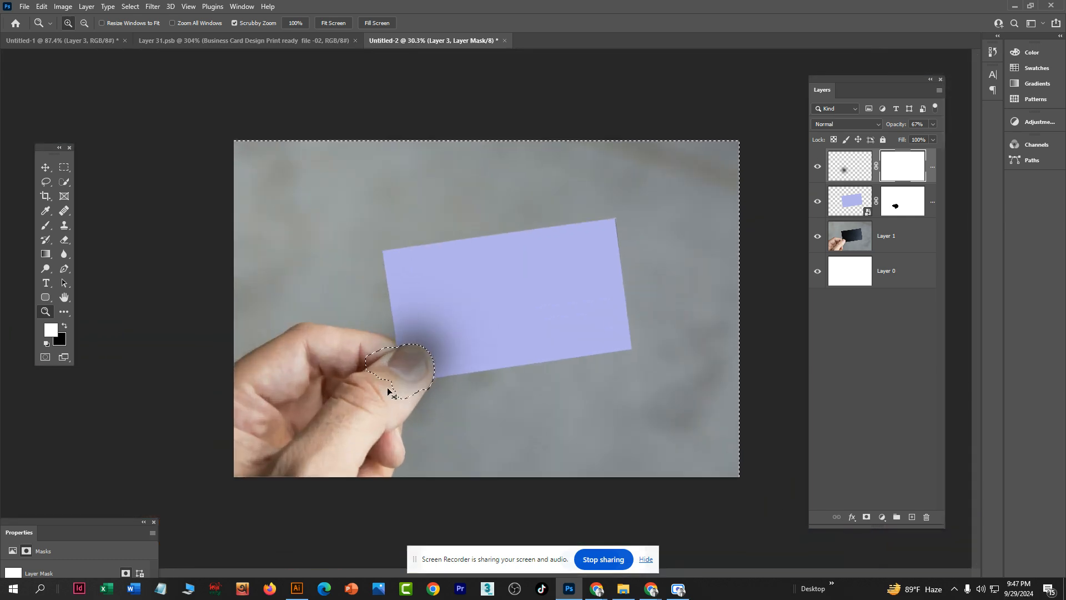
pyautogui.hotkey('ctrl', 'shift', 'i')
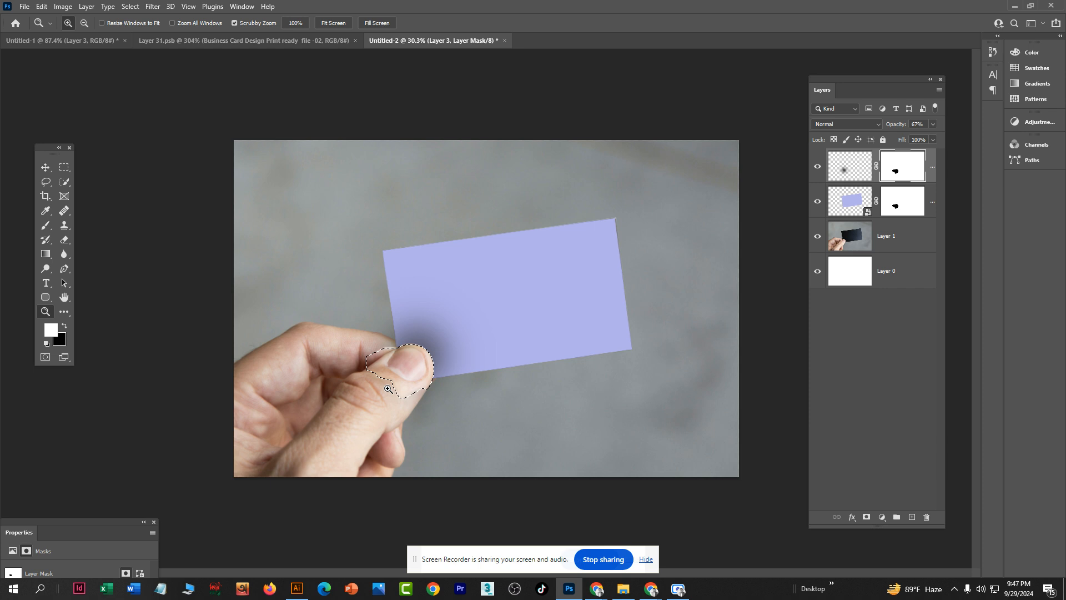
pyautogui.moveTo(395, 379); pyautogui.dragTo(331, 360)
pyautogui.moveTo(435, 413); pyautogui.dragTo(426, 438)
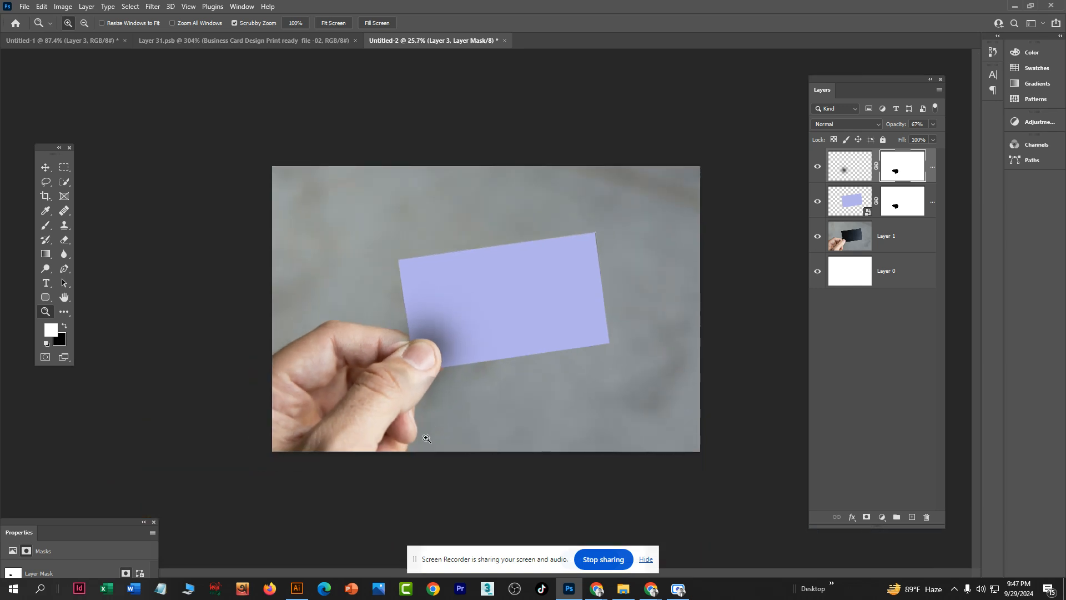
pyautogui.moveTo(452, 377); pyautogui.dragTo(475, 372)
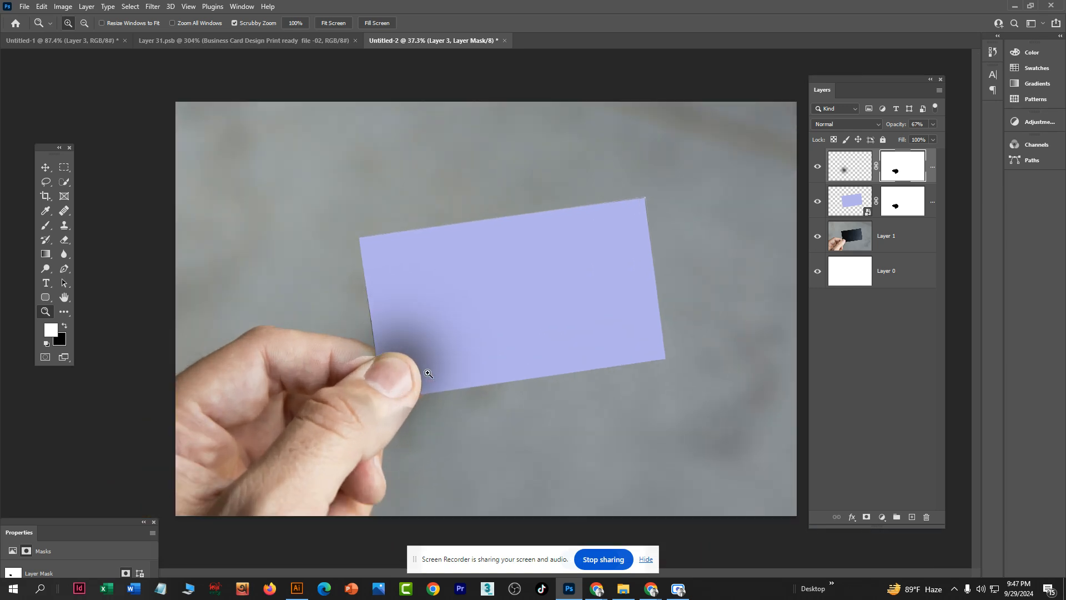
pyautogui.press('b')
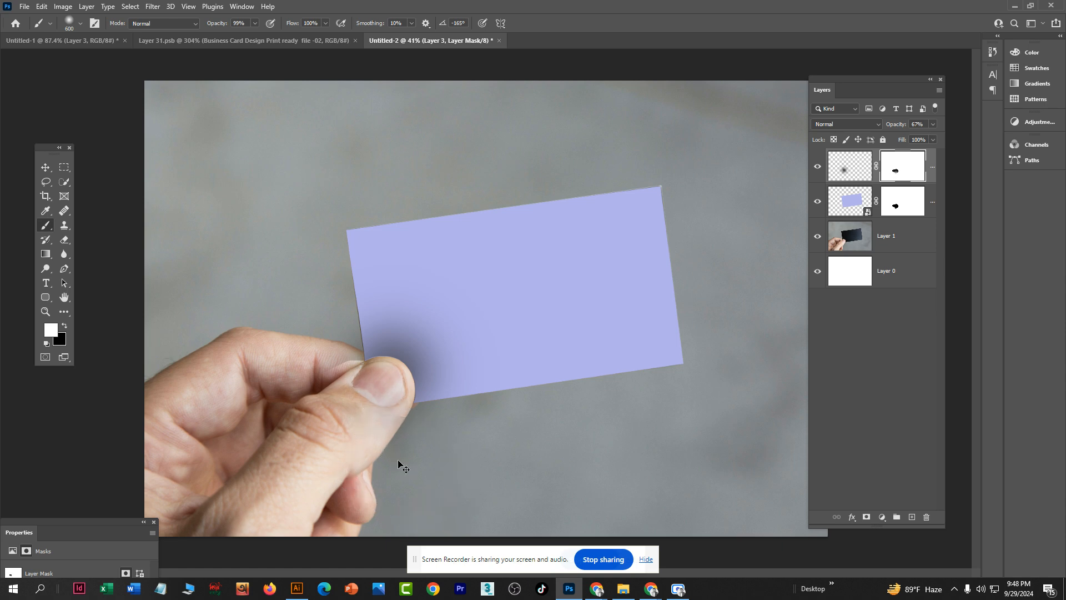
# Step: Reduce the brush size to 200 and paint black on the shadow layer's mask below the thumb and over the fingers
pyautogui.press('[')
pyautogui.press('[')
pyautogui.press('[')
pyautogui.press('[')
pyautogui.press('[')
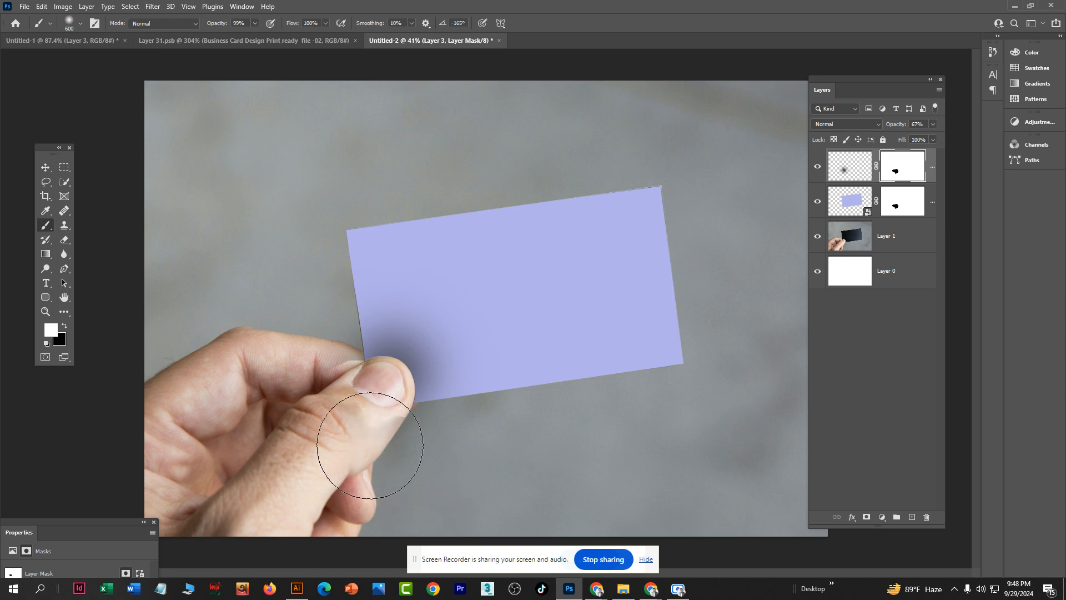
pyautogui.press('x')
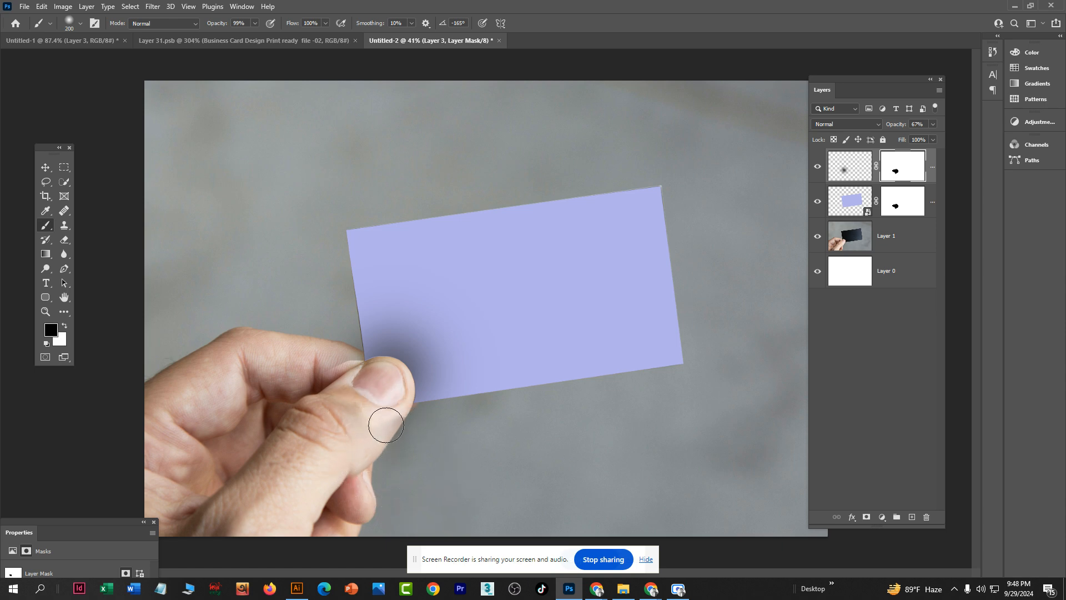
pyautogui.moveTo(381, 419)
pyautogui.mouseDown()
pyautogui.moveTo(405, 445)
pyautogui.moveTo(414, 440)
pyautogui.moveTo(426, 475)
pyautogui.moveTo(374, 425)
pyautogui.moveTo(387, 481)
pyautogui.mouseUp()
pyautogui.click(263, 396)
pyautogui.click(156, 381)
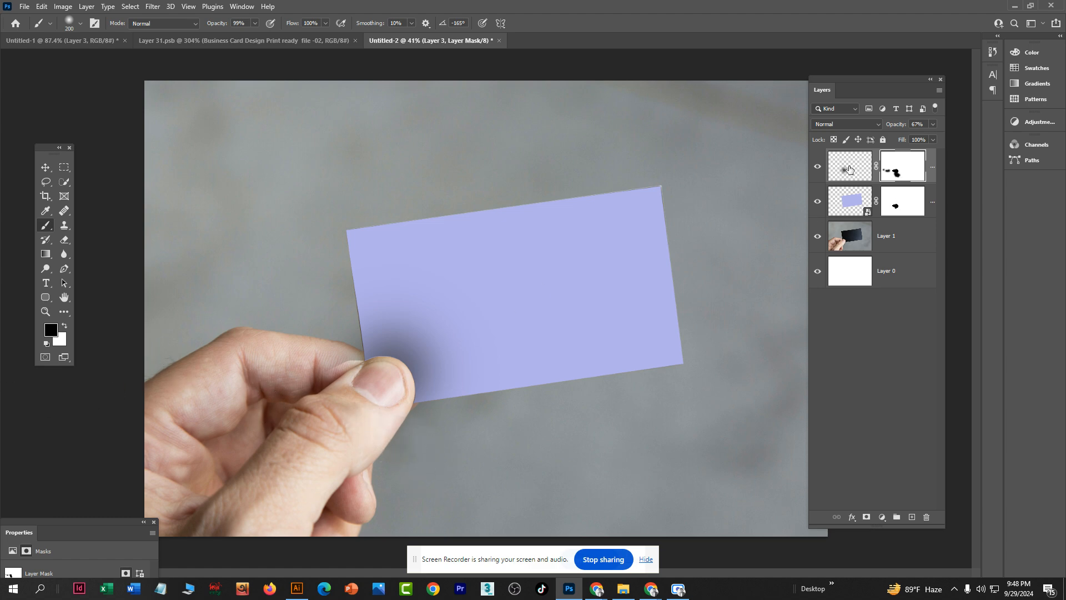
# Step: Lower the opacity of the painted shadow layer to 41%
pyautogui.click(849, 168)
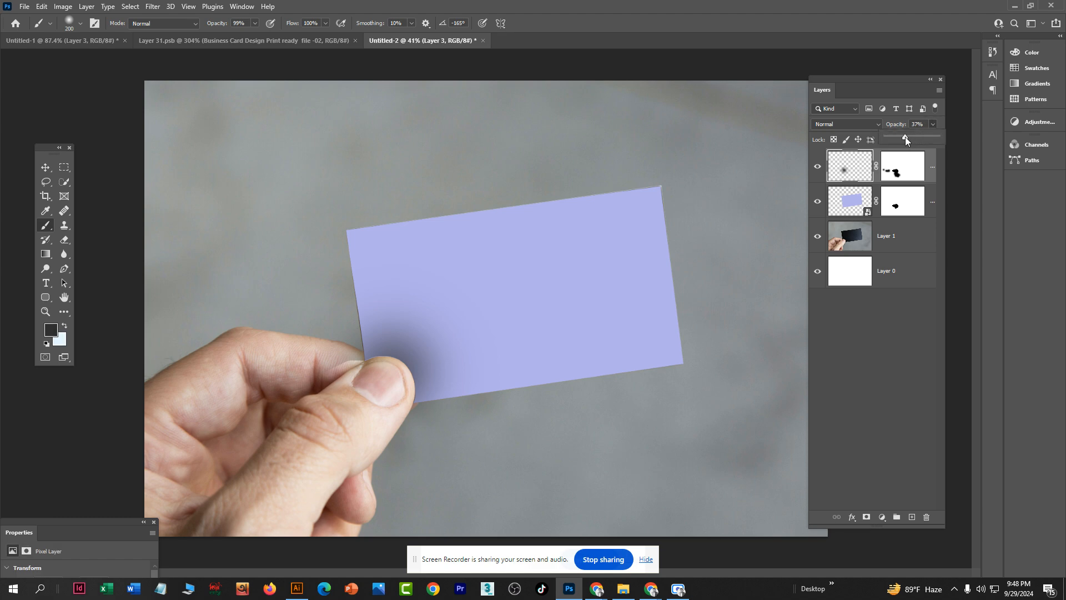
pyautogui.moveTo(905, 137); pyautogui.dragTo(904, 137)
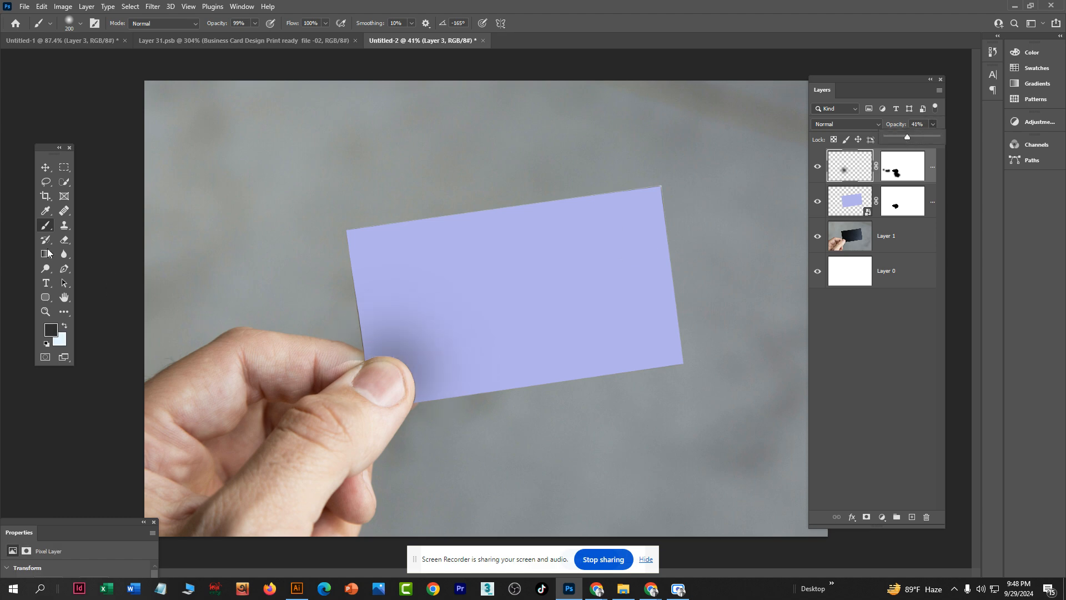
pyautogui.click(46, 167)
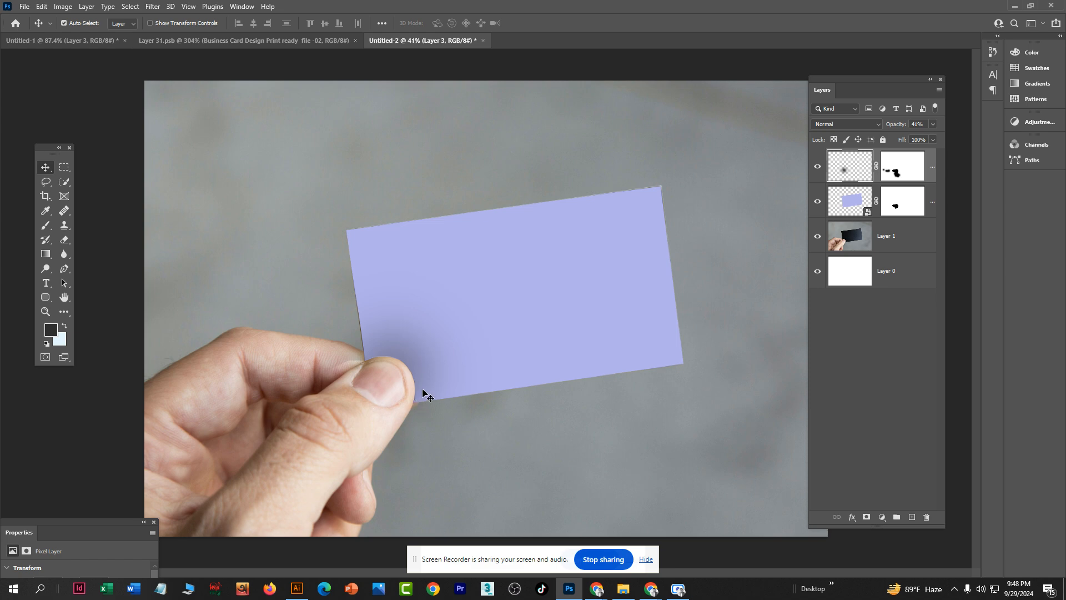
pyautogui.scroll(2, 423, 388)
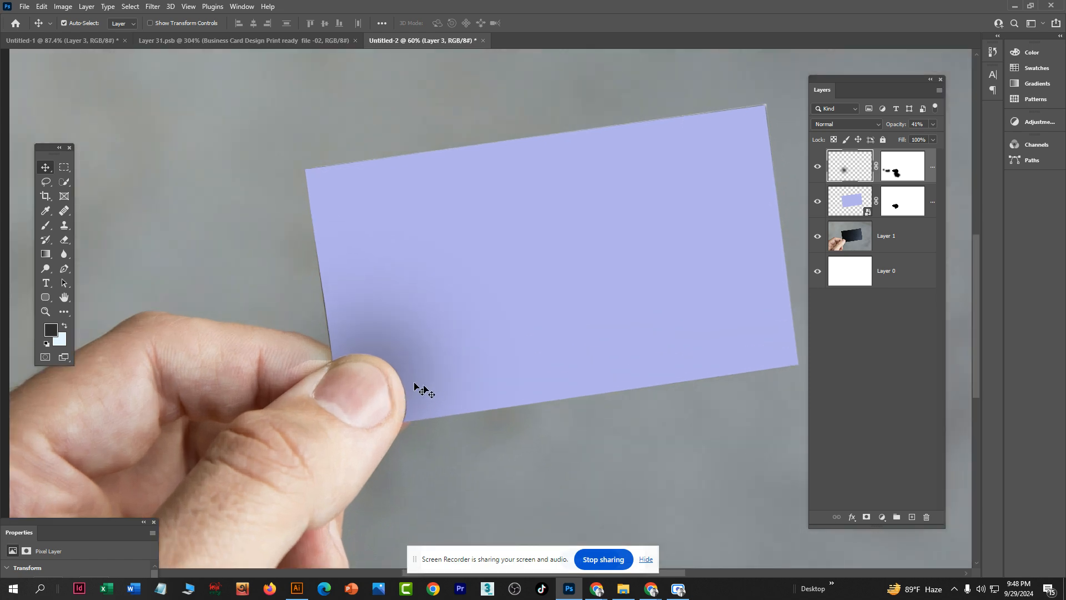
pyautogui.hotkey('ctrl', 't')
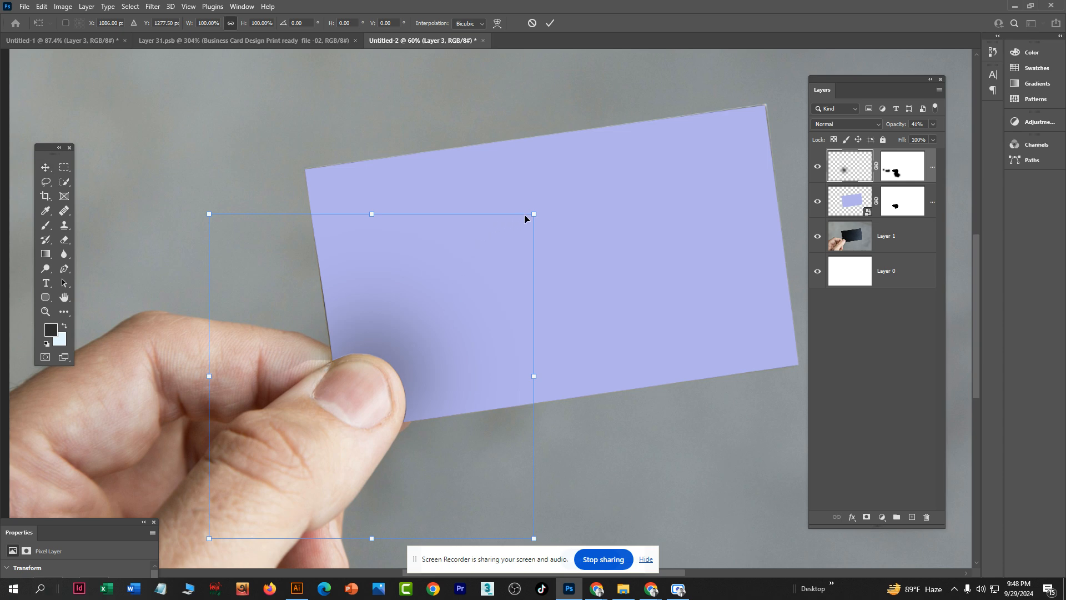
pyautogui.moveTo(535, 213); pyautogui.dragTo(522, 227)
pyautogui.hotkey('ctrl', 'z')
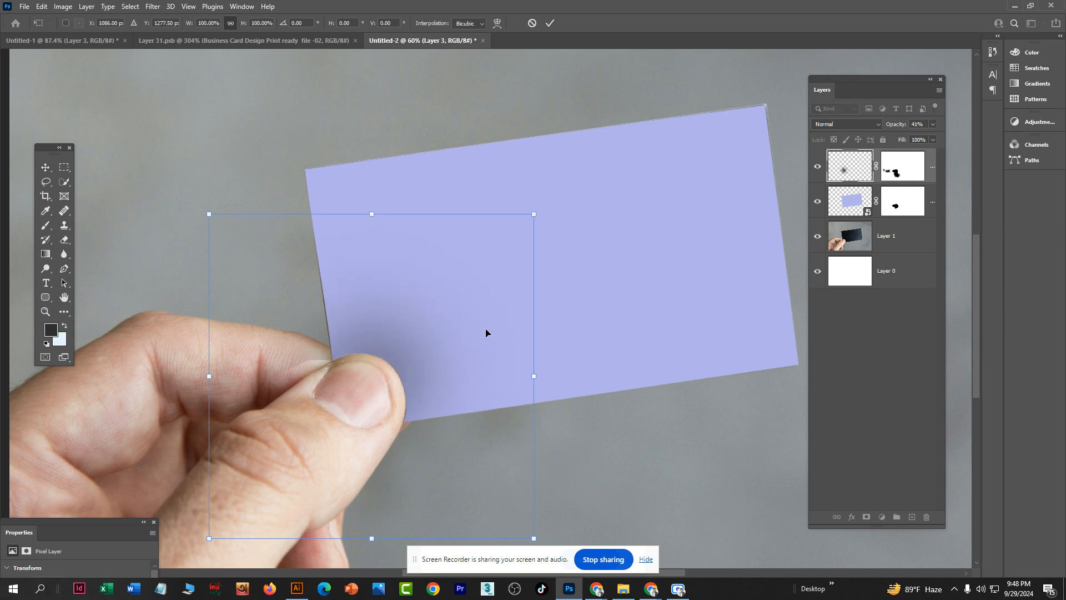
pyautogui.scroll(3, 409, 394)
pyautogui.press('Escape')
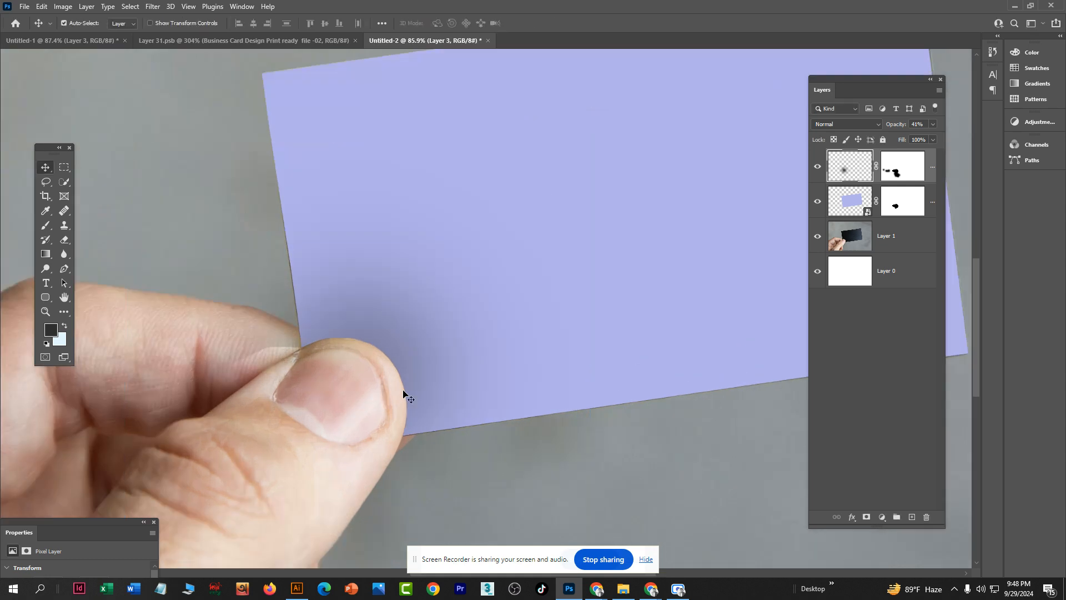
# Step: Fill the shadow layer's entire mask with white to clear its masked areas
pyautogui.click(907, 165)
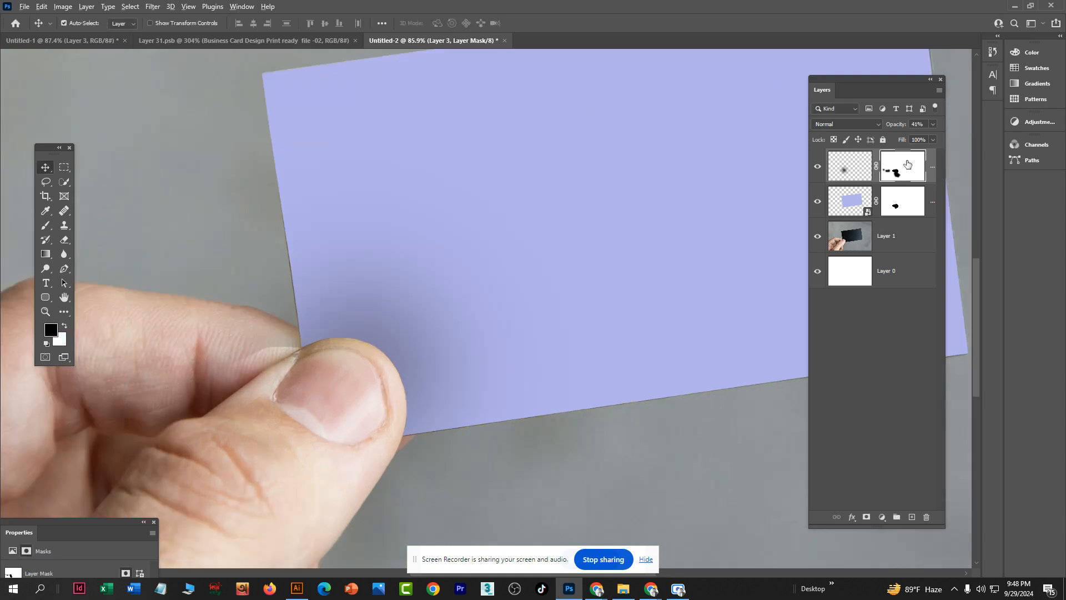
pyautogui.hotkey('alt', 'Delete')
pyautogui.hotkey('ctrl', 'Delete')
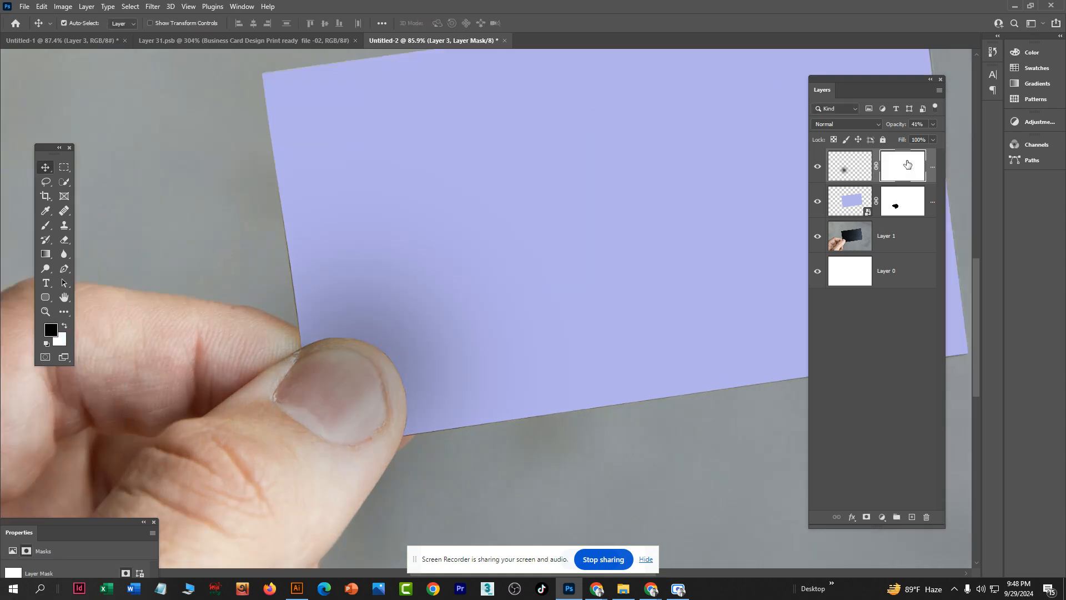
pyautogui.scroll(-4, 571, 435)
pyautogui.scroll(5, 451, 374)
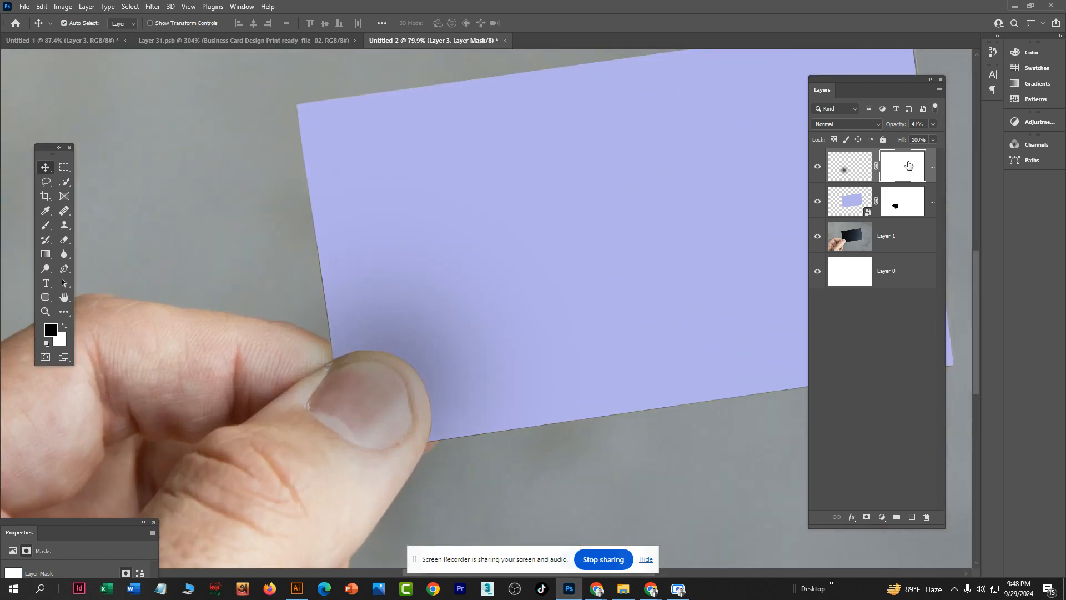
# Step: Paint black over the thumb on the shadow layer's mask with a 200 px brush, increasing its hardness between strokes
pyautogui.press('b')
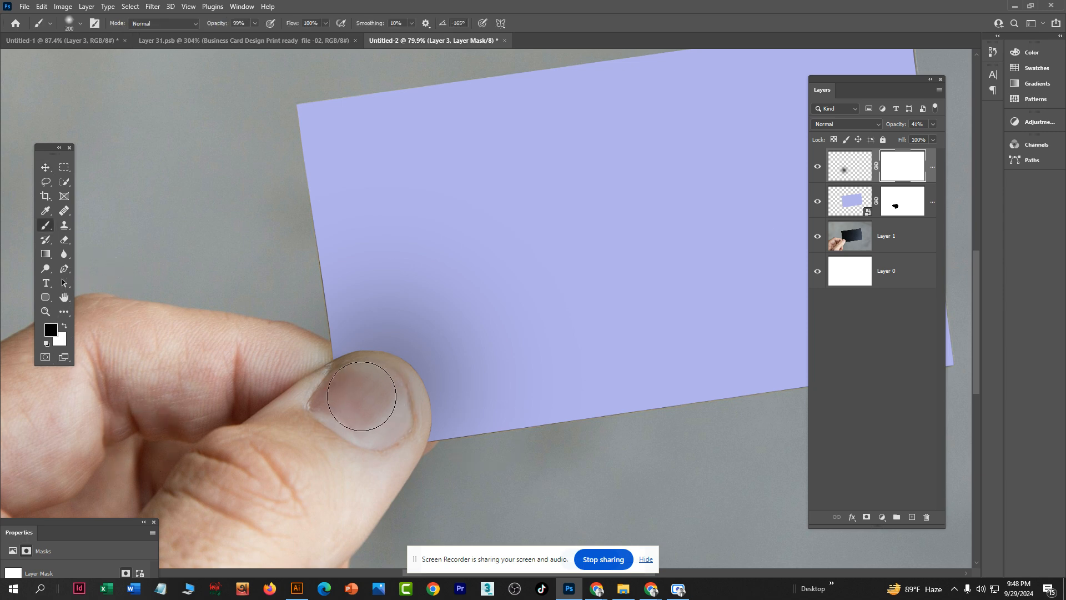
pyautogui.moveTo(348, 387)
pyautogui.mouseDown()
pyautogui.moveTo(383, 419)
pyautogui.moveTo(340, 389)
pyautogui.moveTo(336, 432)
pyautogui.moveTo(301, 425)
pyautogui.moveTo(267, 396)
pyautogui.moveTo(380, 445)
pyautogui.moveTo(350, 396)
pyautogui.moveTo(264, 489)
pyautogui.moveTo(214, 379)
pyautogui.moveTo(167, 366)
pyautogui.moveTo(354, 394)
pyautogui.mouseUp()
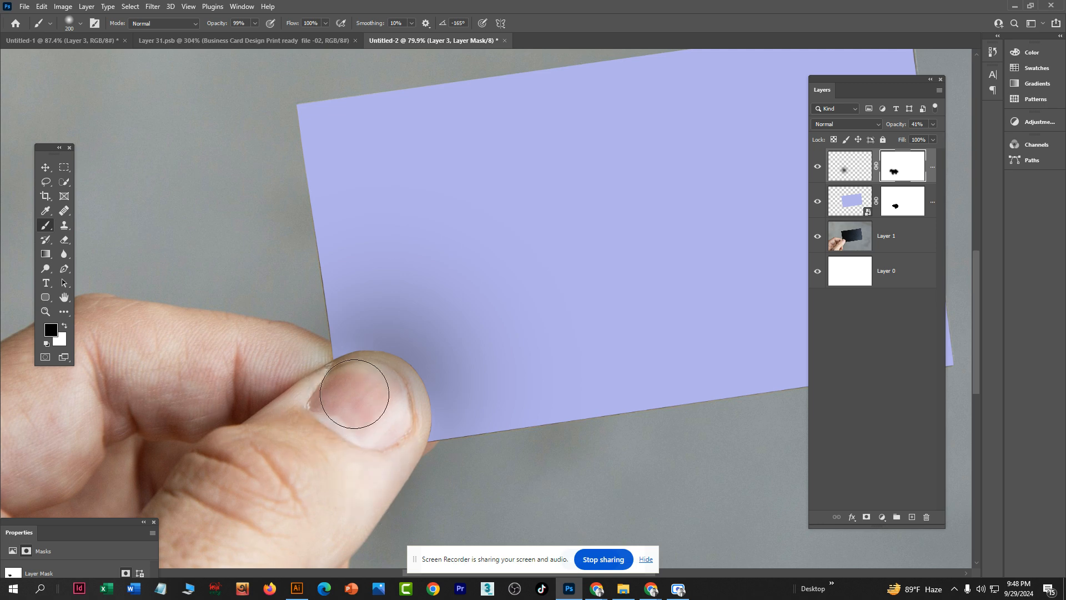
pyautogui.rightClick(374, 382)
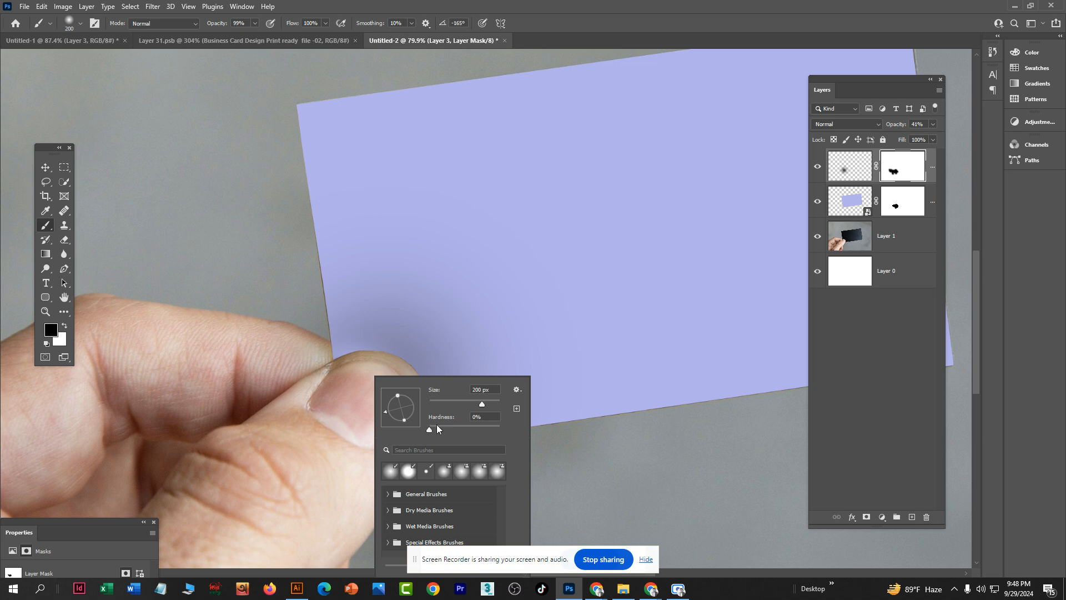
pyautogui.moveTo(437, 428); pyautogui.dragTo(457, 429)
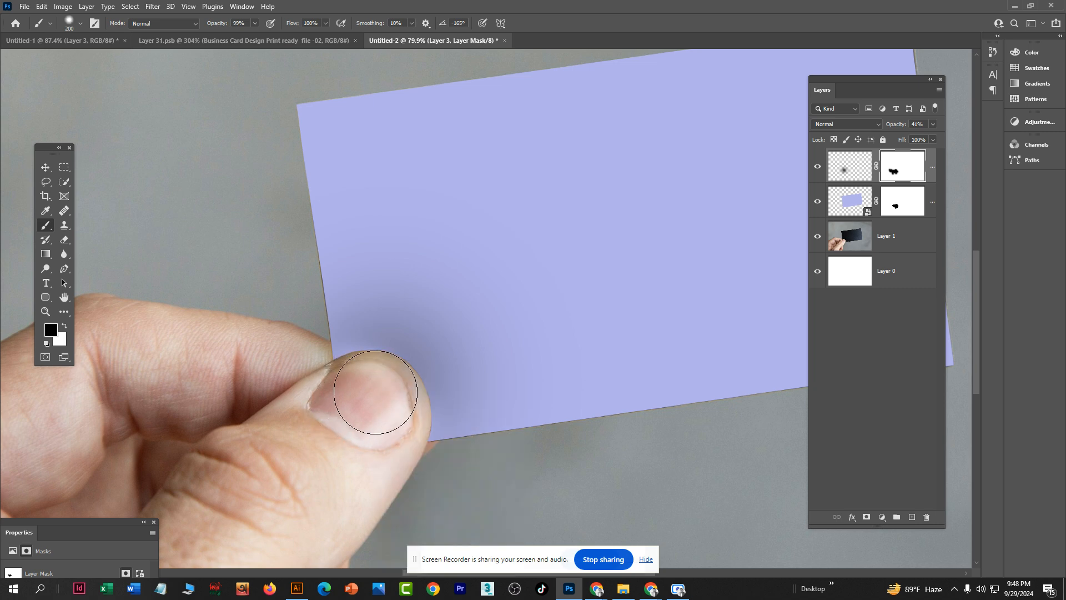
pyautogui.moveTo(338, 424)
pyautogui.mouseDown()
pyautogui.moveTo(324, 403)
pyautogui.moveTo(283, 500)
pyautogui.moveTo(338, 532)
pyautogui.moveTo(325, 492)
pyautogui.mouseUp()
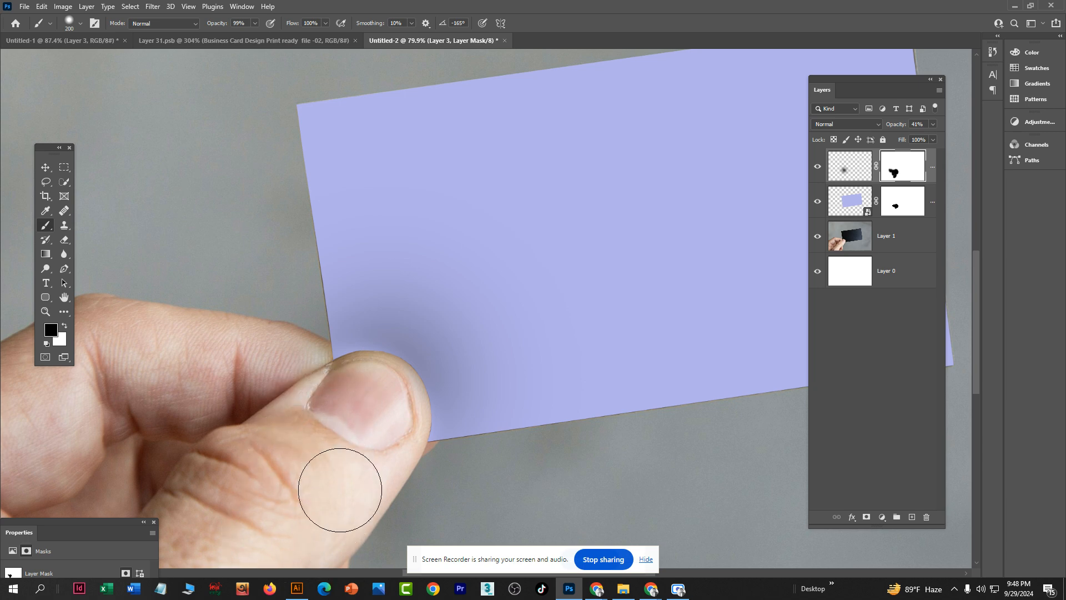
pyautogui.scroll(-5, 350, 469)
pyautogui.scroll(-3, 395, 477)
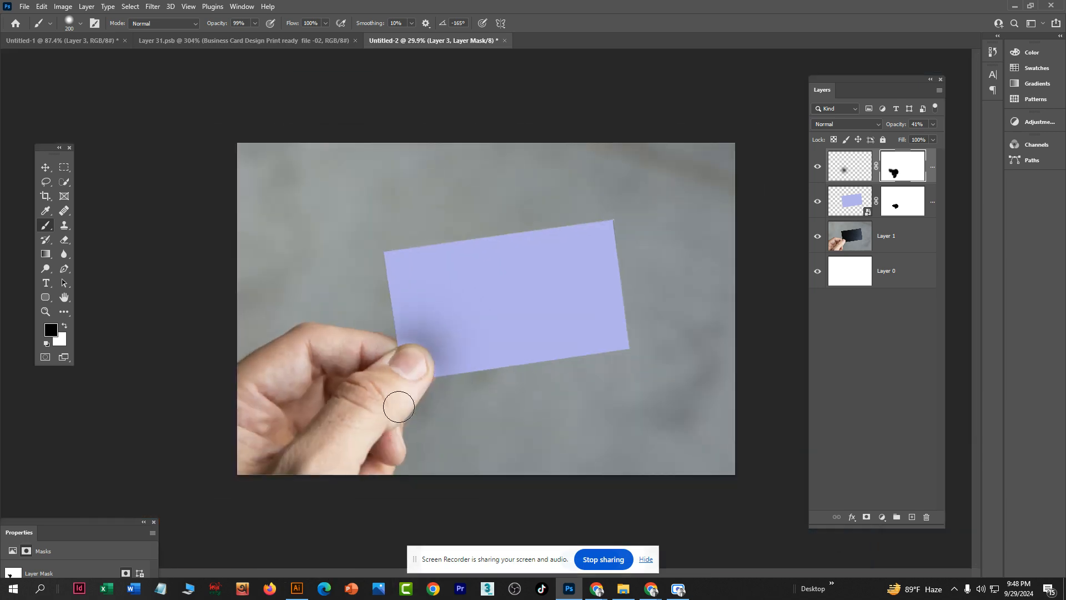
pyautogui.scroll(1, 392, 405)
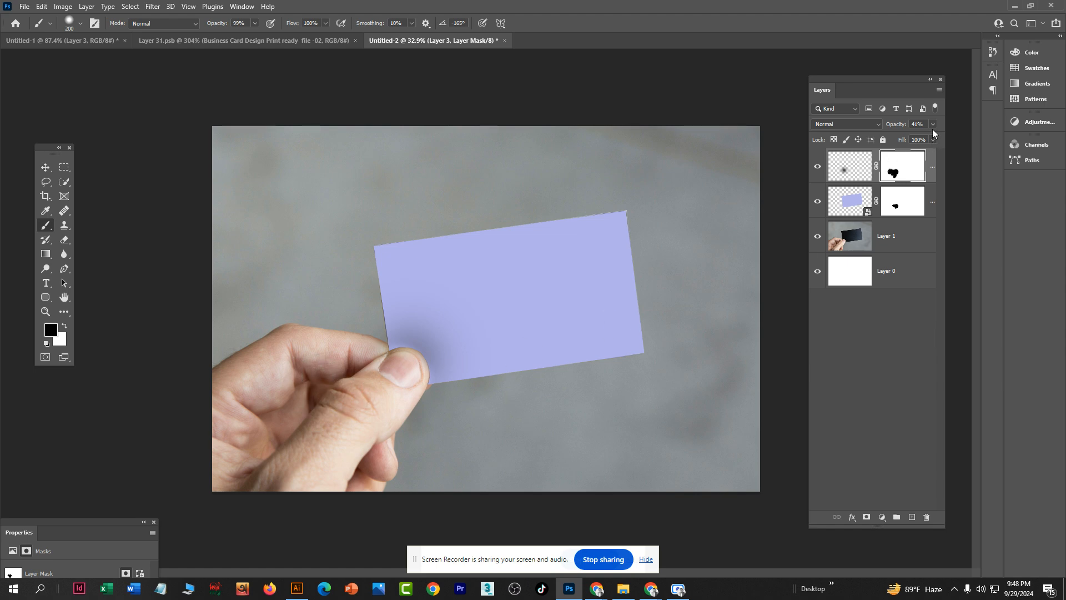
# Step: Try raising the opacity of the shadow layer to 99%
pyautogui.moveTo(903, 135); pyautogui.dragTo(908, 135)
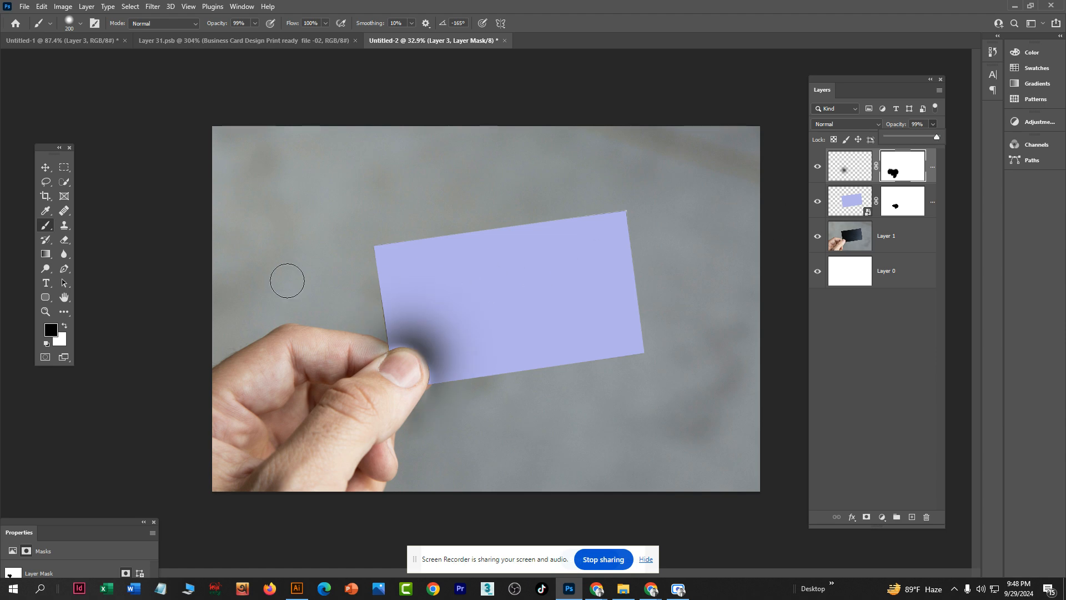
pyautogui.click(45, 168)
pyautogui.press('ctrl')
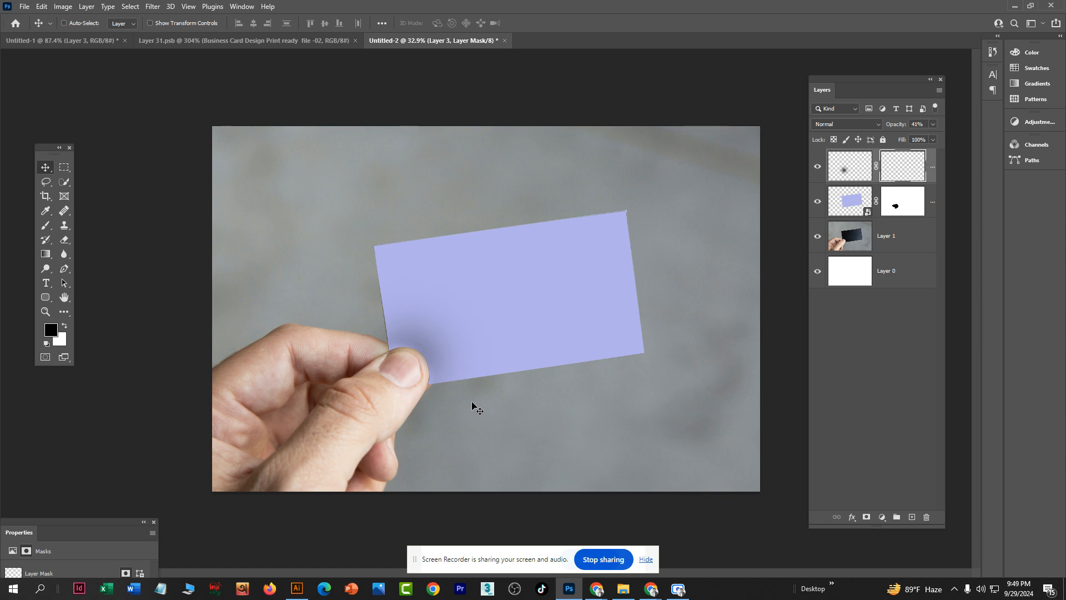
# Step: Undo the recent mask fill and thumb painting on the shadow layer, returning to the earlier brushed mask
pyautogui.press('Left')
pyautogui.press('Left')
pyautogui.press('Left')
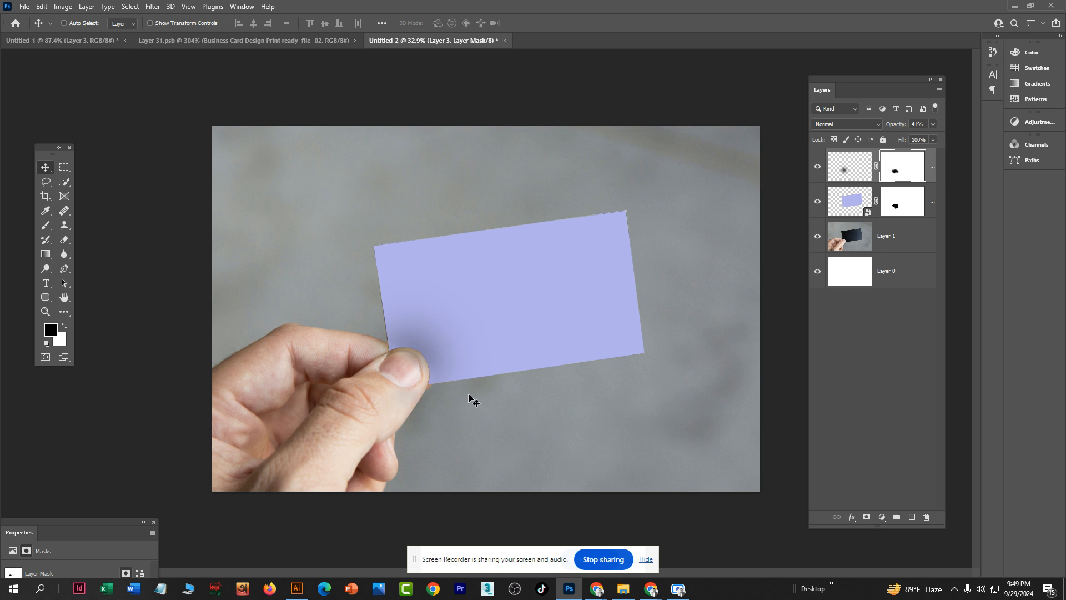
pyautogui.hotkey('ctrl', 'z')
pyautogui.hotkey('ctrl', 'z')
pyautogui.hotkey('ctrl', 'z')
pyautogui.hotkey('ctrl', 'z')
pyautogui.hotkey('ctrl', 'z')
pyautogui.hotkey('ctrl', 'z')
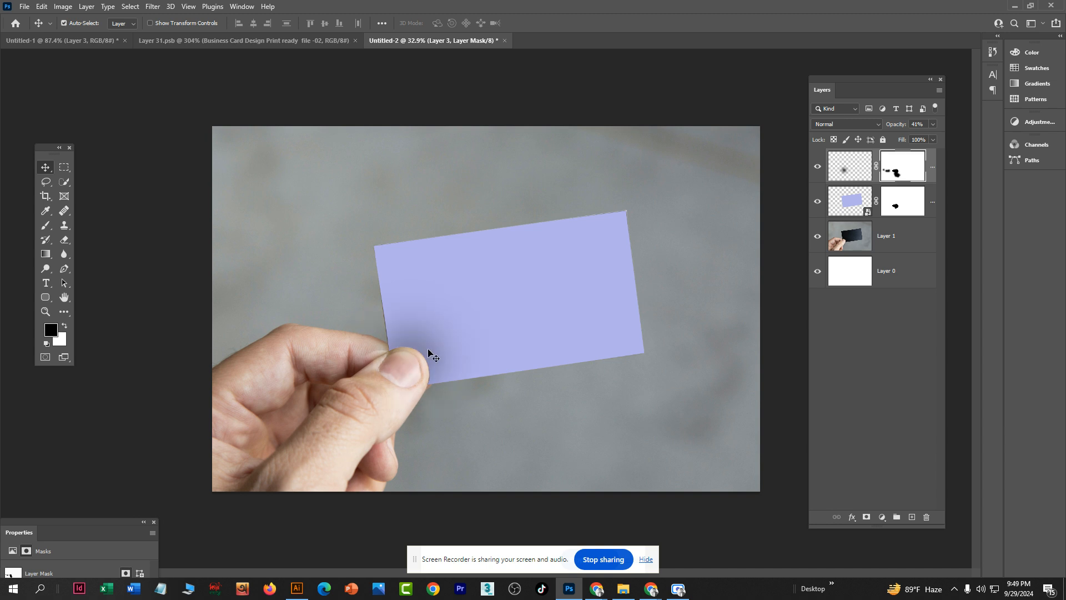
pyautogui.scroll(-7, 473, 409)
pyautogui.scroll(2, 536, 468)
pyautogui.scroll(5, 431, 362)
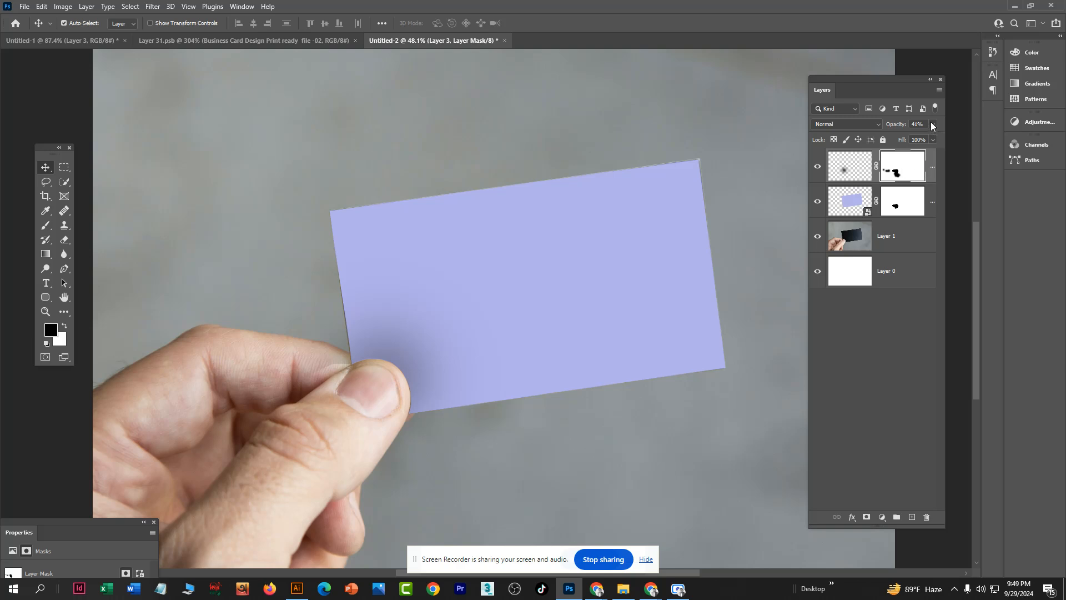
pyautogui.press('ctrl')
pyautogui.hotkey('ctrl', 't')
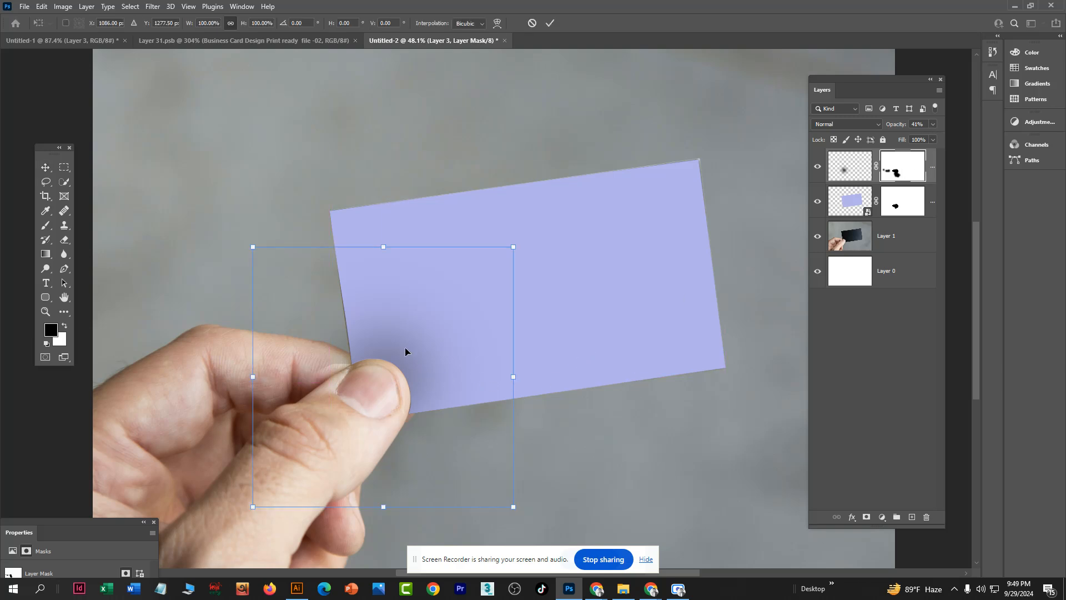
pyautogui.rightClick(412, 323)
pyautogui.click(842, 171)
# Step: Warp the painted shadow on Layer 3 slightly by pulling its upper-left corner inward and apply the transformation
pyautogui.click(845, 169)
pyautogui.hotkey('ctrl', 't')
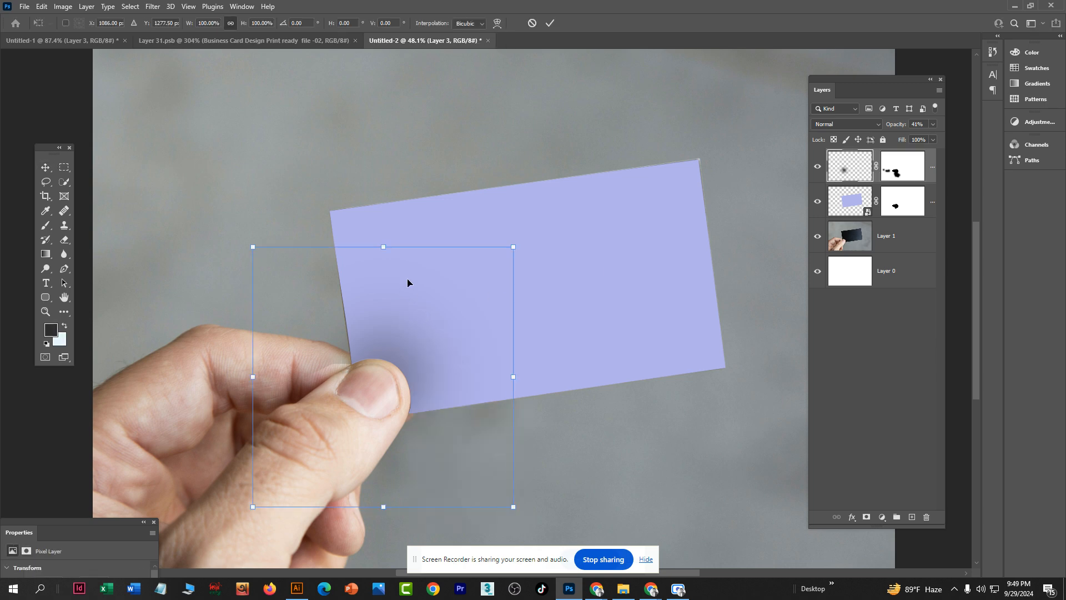
pyautogui.rightClick(409, 281)
pyautogui.click(437, 355)
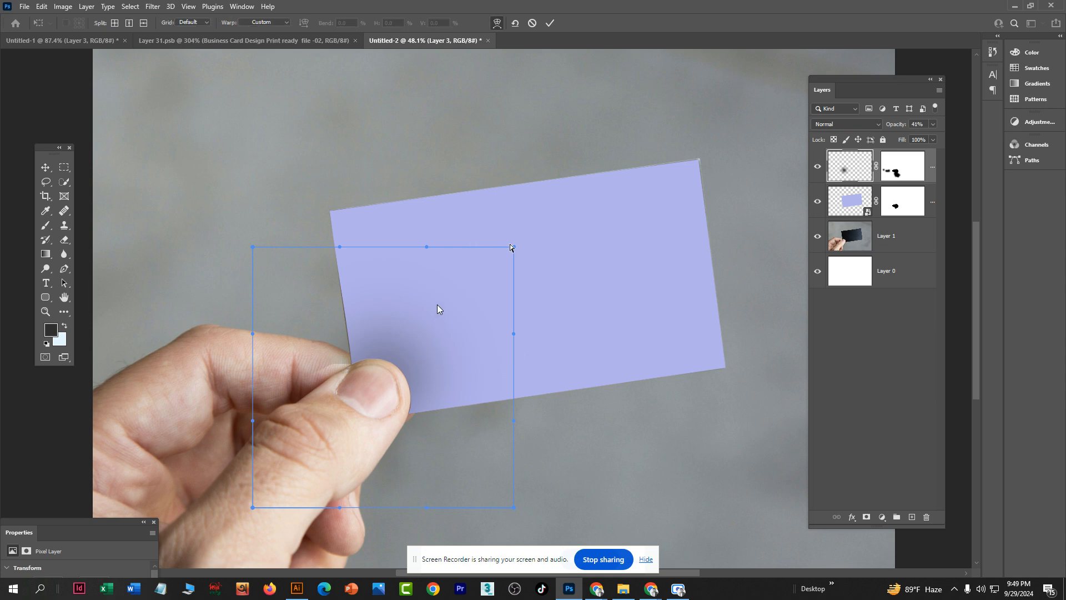
pyautogui.moveTo(513, 247)
pyautogui.mouseDown()
pyautogui.moveTo(422, 312)
pyautogui.moveTo(476, 283)
pyautogui.moveTo(505, 243)
pyautogui.mouseUp()
pyautogui.hotkey('ctrl', 'z')
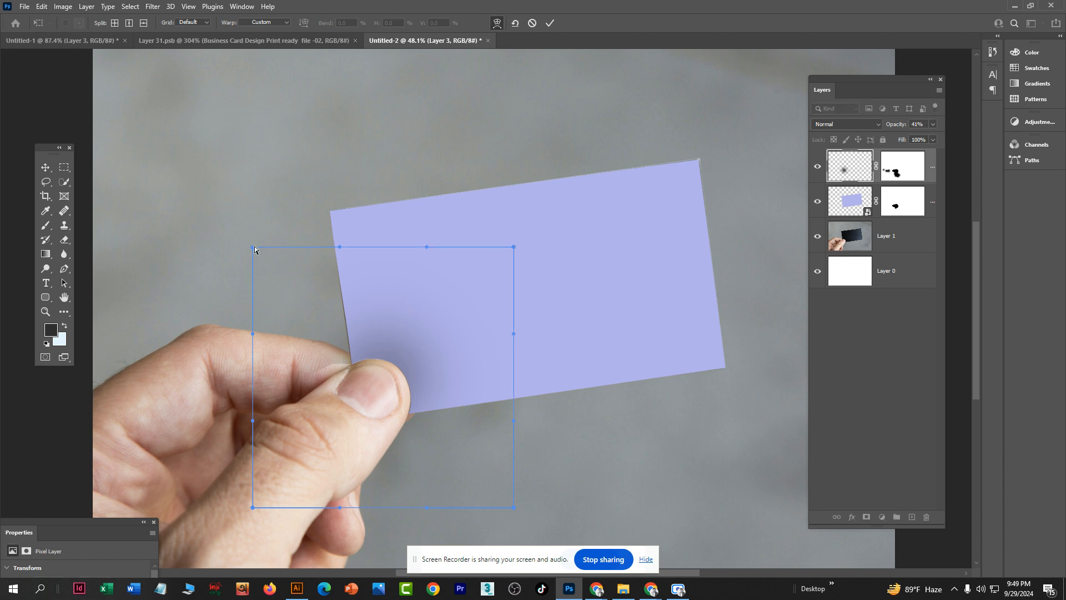
pyautogui.moveTo(254, 248); pyautogui.dragTo(262, 256)
pyautogui.press('Return')
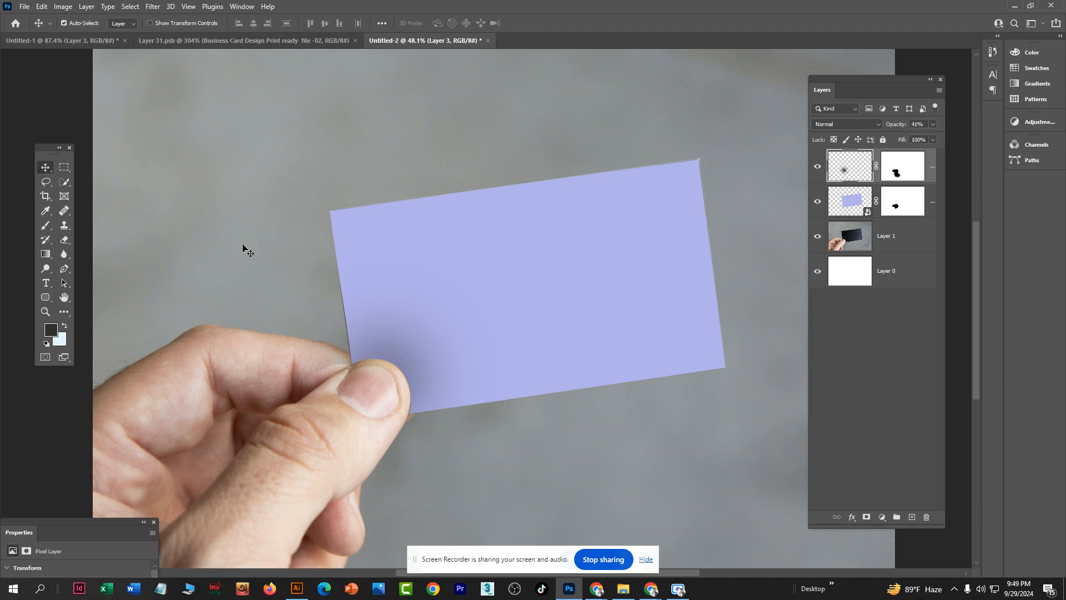
# Step: Paint black on the shadow layer's mask over the index finger beside the thumb to hide the shadow there
pyautogui.click(893, 179)
pyautogui.press('b')
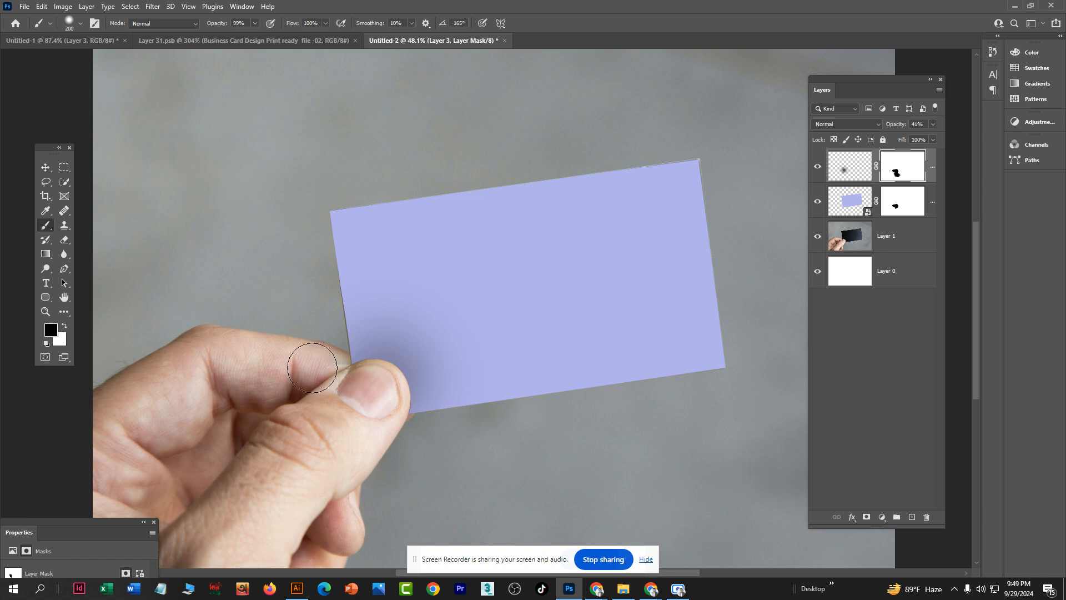
pyautogui.moveTo(312, 368)
pyautogui.mouseDown()
pyautogui.moveTo(322, 358)
pyautogui.moveTo(260, 398)
pyautogui.mouseUp()
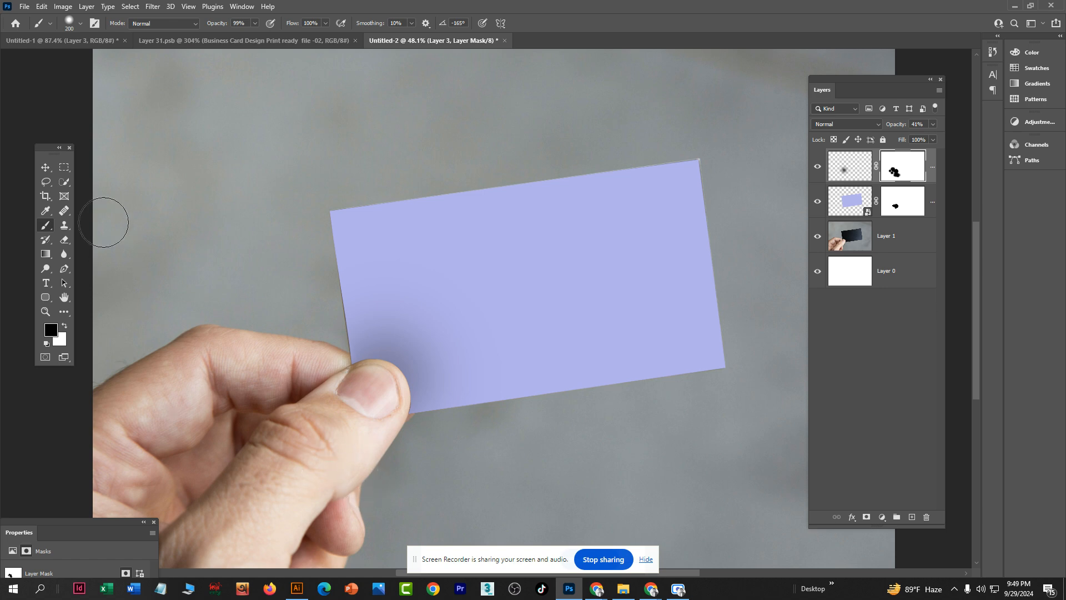
pyautogui.click(46, 167)
pyautogui.scroll(-3, 649, 185)
pyautogui.scroll(1, 555, 294)
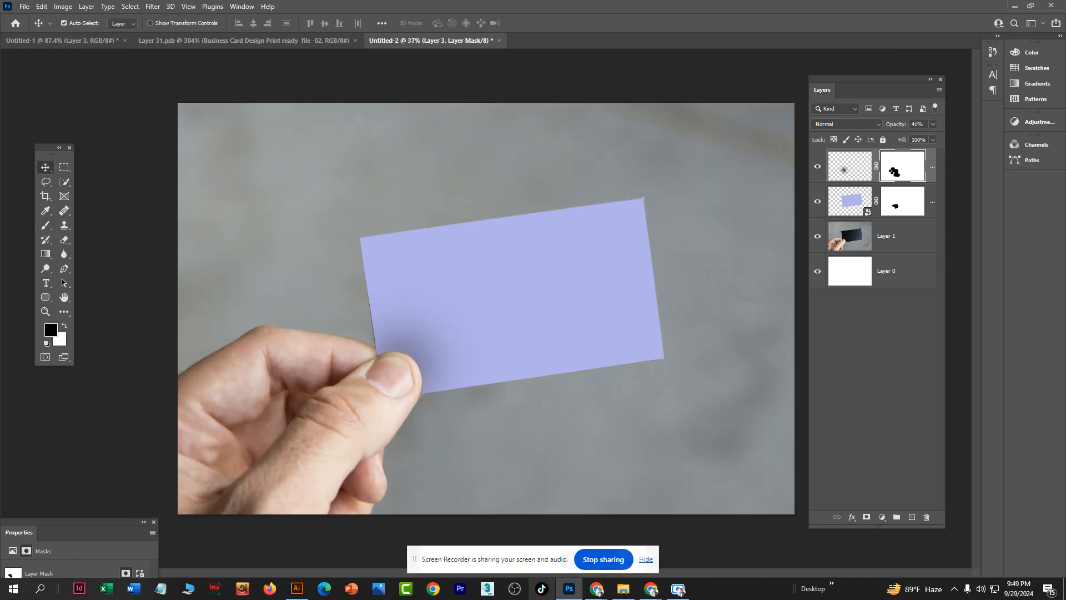
# Step: Try the Darken and Multiply blending modes on the painted shadow layer, and undo the change
pyautogui.click(859, 167)
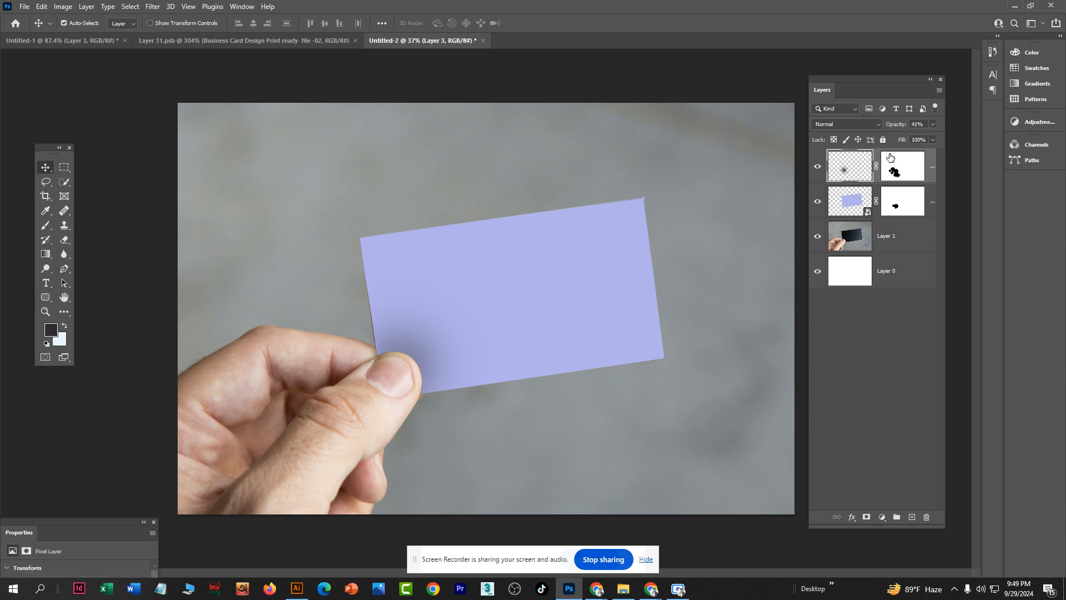
pyautogui.click(933, 124)
pyautogui.click(846, 124)
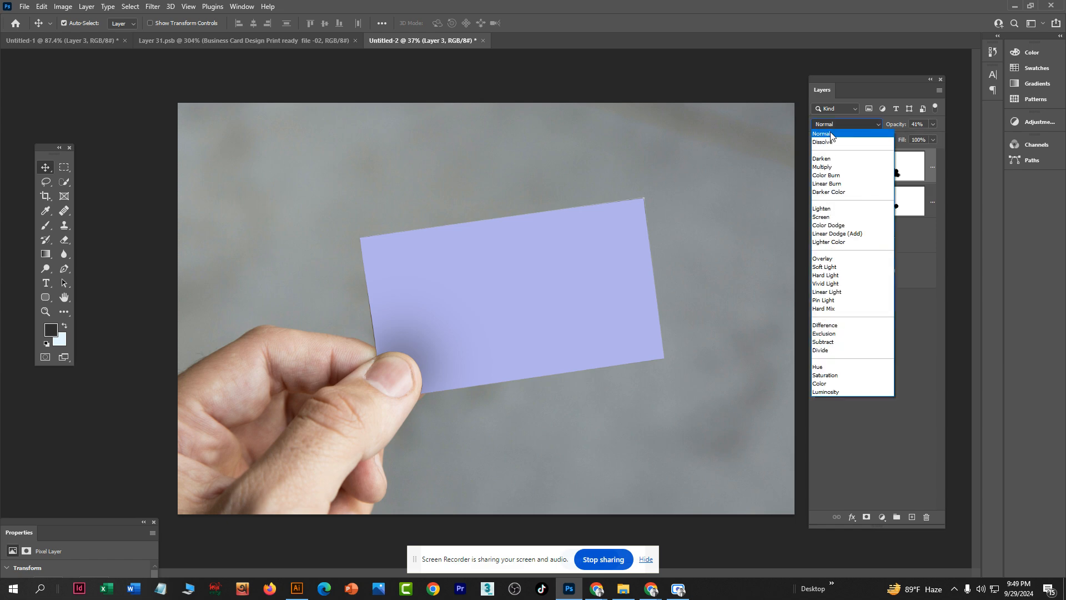
pyautogui.press('Up')
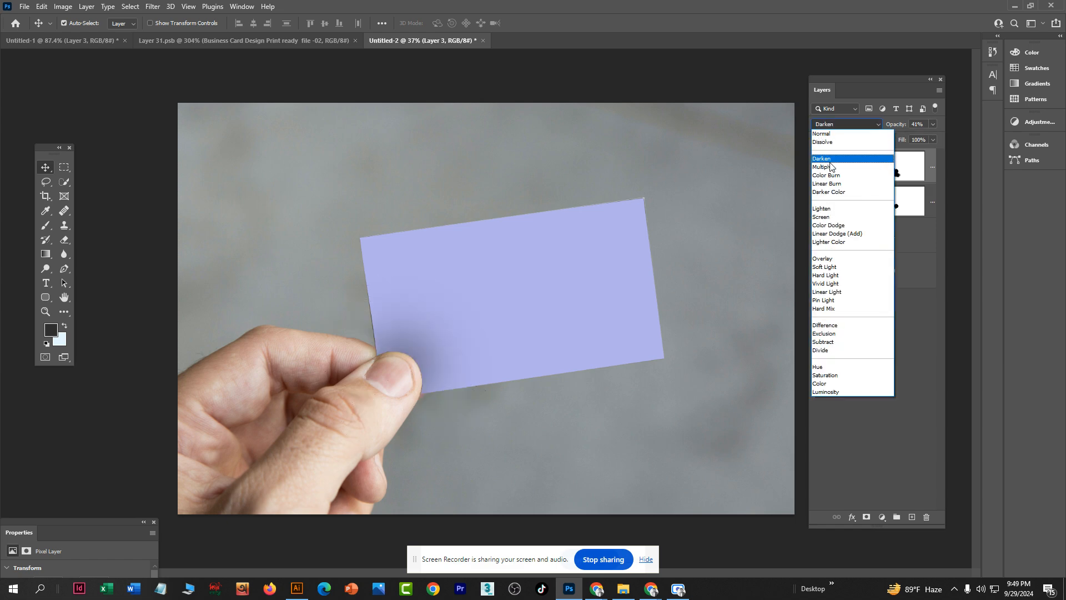
pyautogui.click(830, 167)
pyautogui.hotkey('ctrl', 'z')
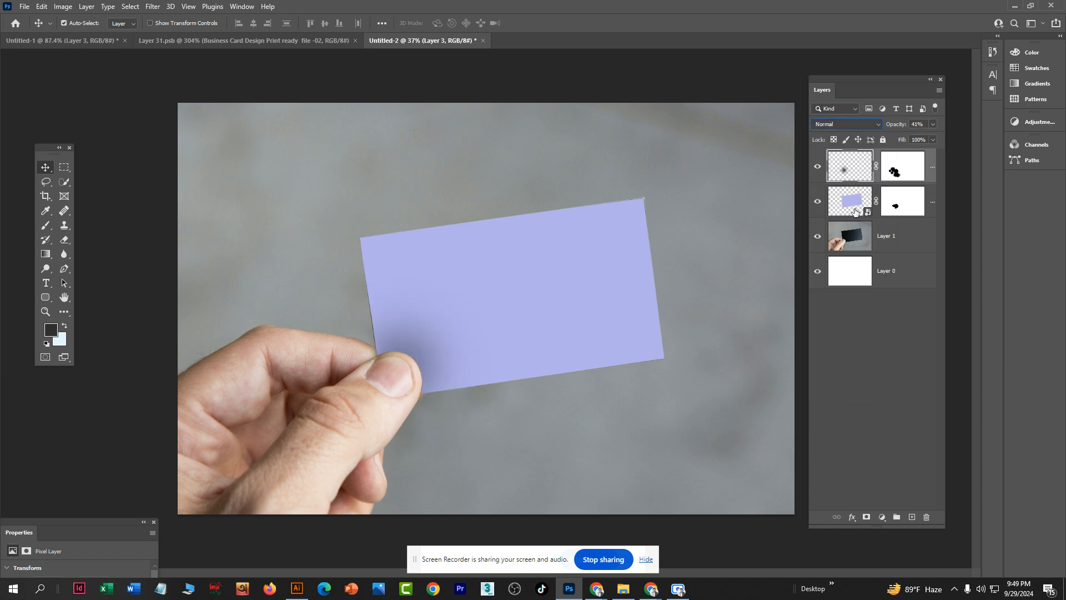
# Step: Copy the "Business Card Design Print ready file -01" artwork from Untitled-1's Layer 2 smart object into the hand mockup's card smart object
pyautogui.doubleClick(855, 211)
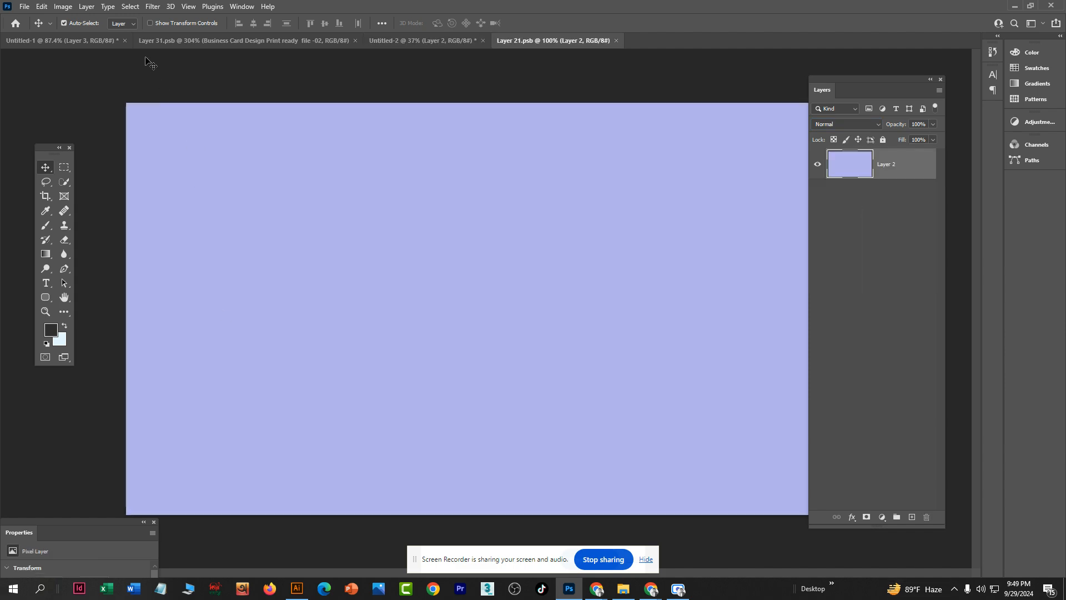
pyautogui.hotkey('ctrl', '0')
pyautogui.click(168, 44)
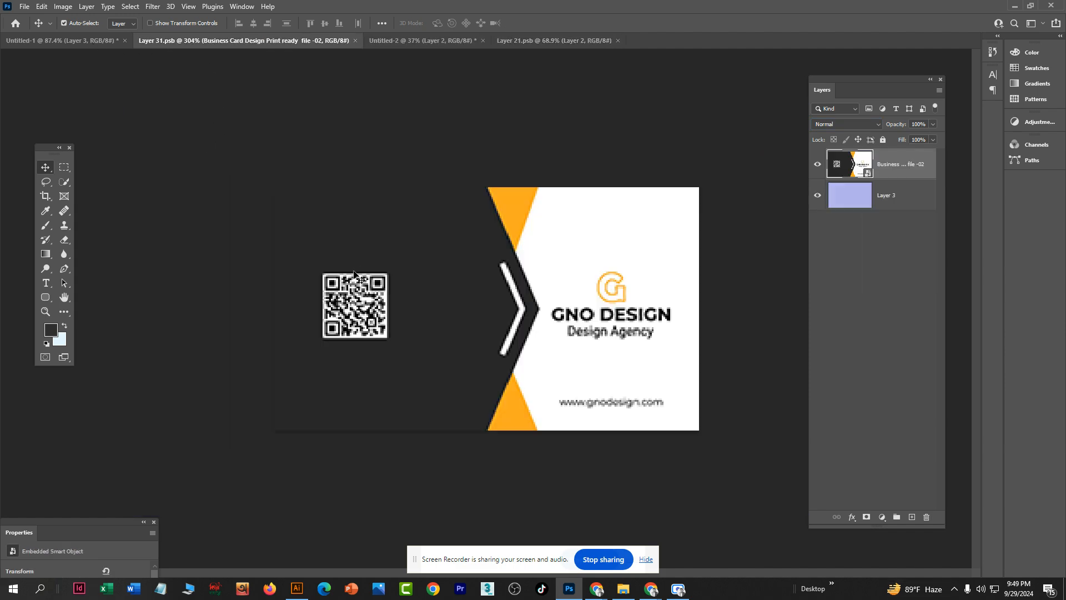
pyautogui.click(100, 42)
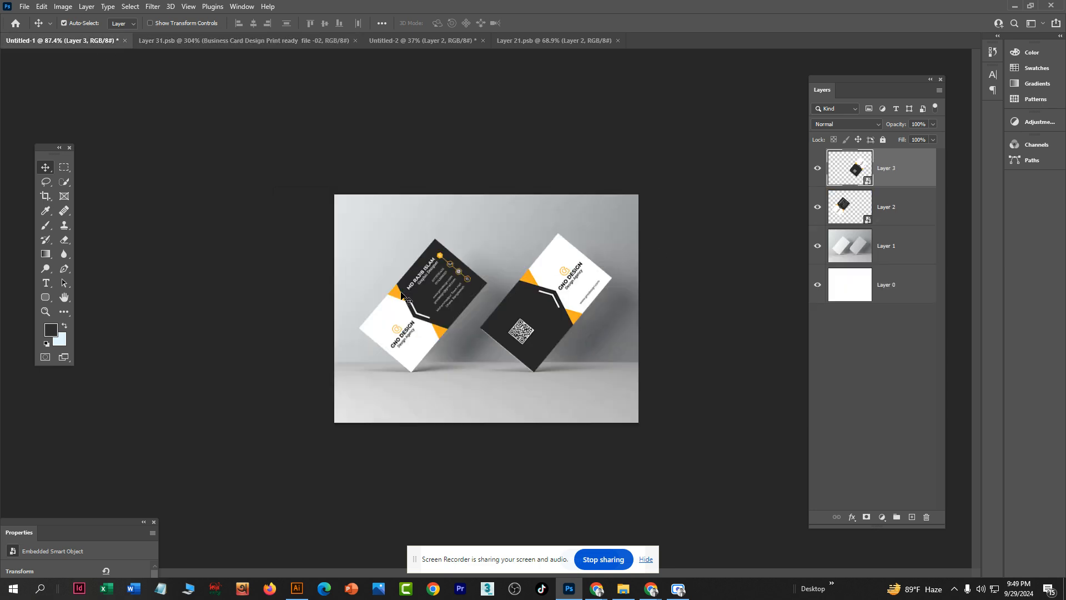
pyautogui.click(404, 298)
pyautogui.doubleClick(851, 208)
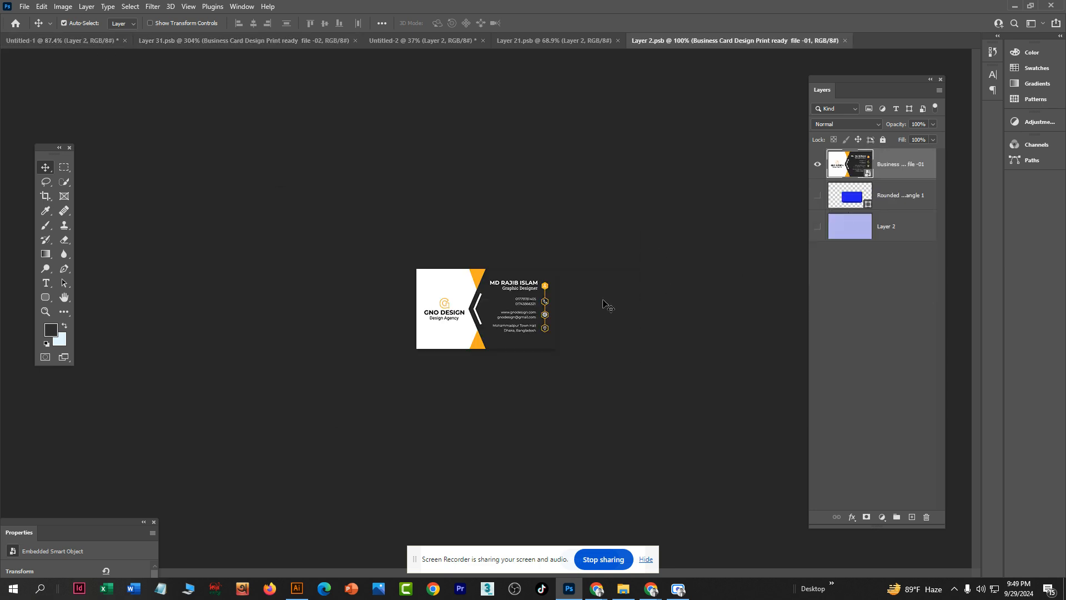
pyautogui.moveTo(488, 315); pyautogui.dragTo(295, 192)
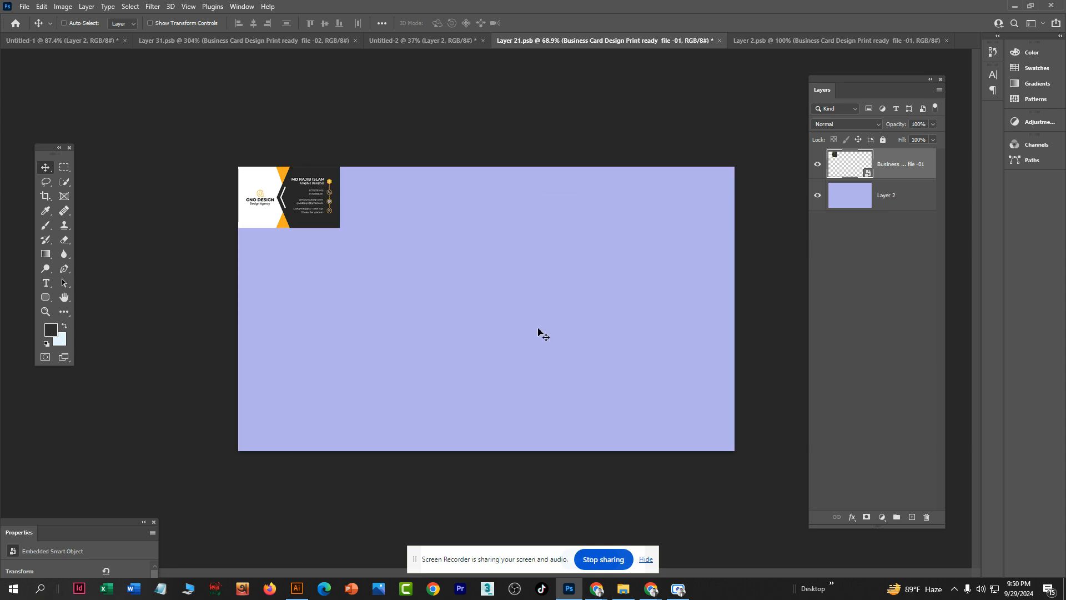
# Step: Scale the card design to about 493% and centre it over the whole canvas, save the smart object, and return to Untitled-2
pyautogui.hotkey('ctrl', 't')
pyautogui.moveTo(340, 228); pyautogui.dragTo(755, 474)
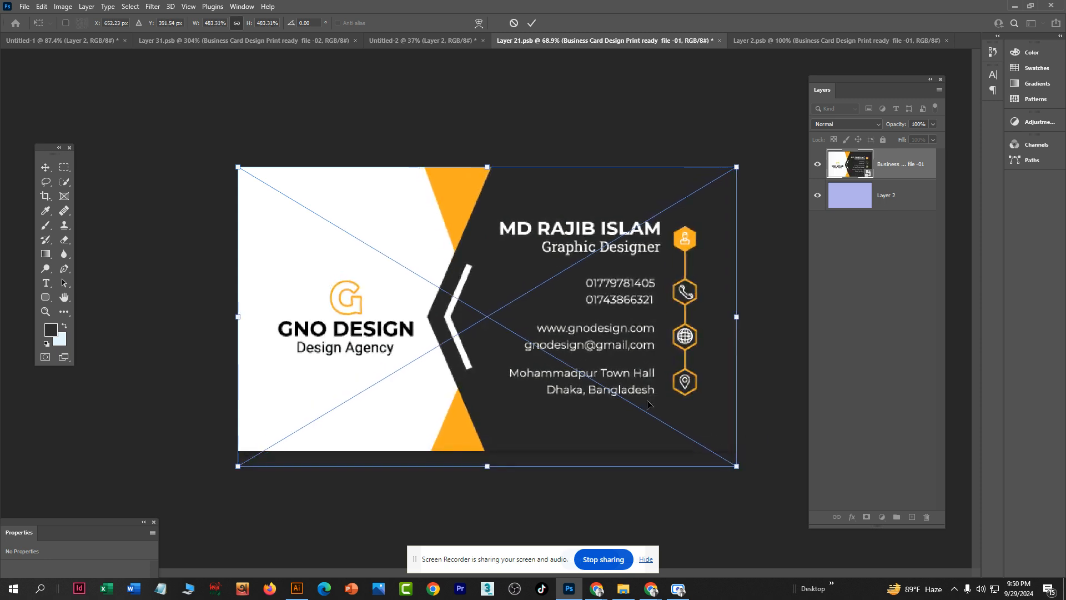
pyautogui.moveTo(648, 404); pyautogui.dragTo(648, 396)
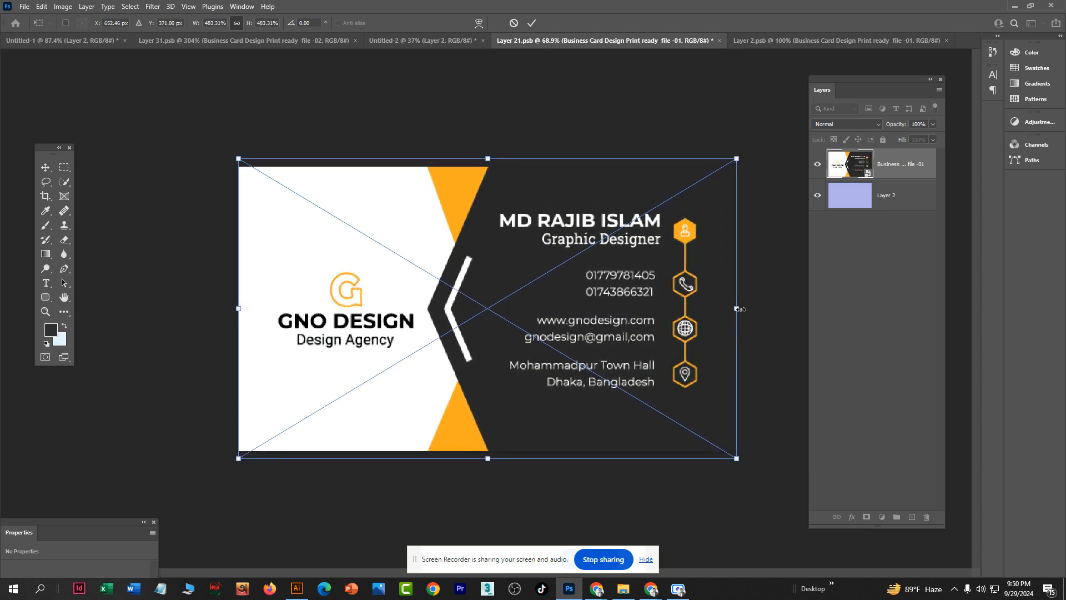
pyautogui.moveTo(740, 309); pyautogui.dragTo(745, 311)
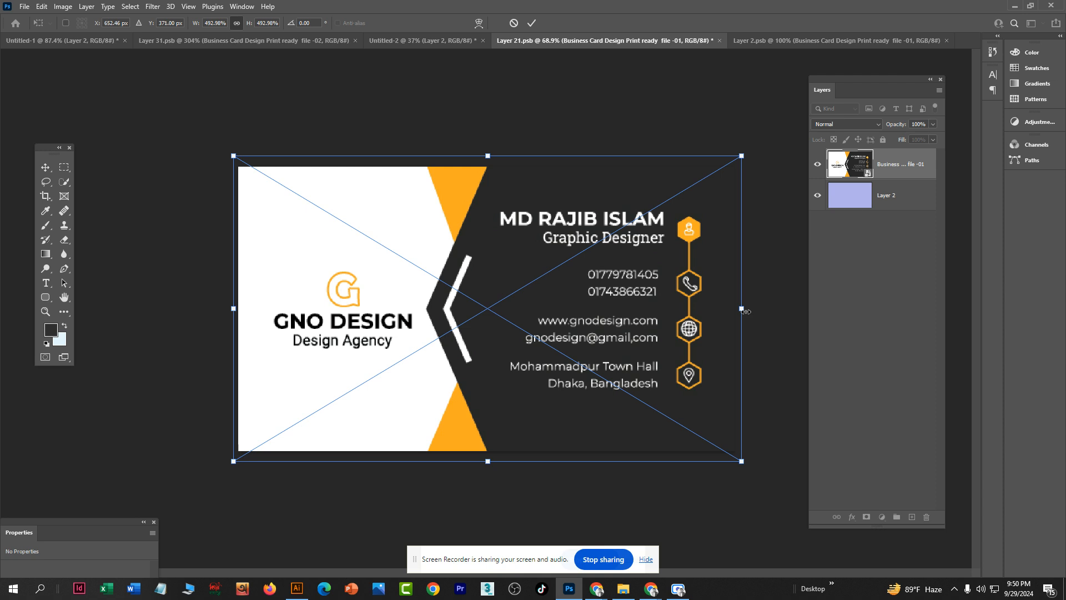
pyautogui.press('Return')
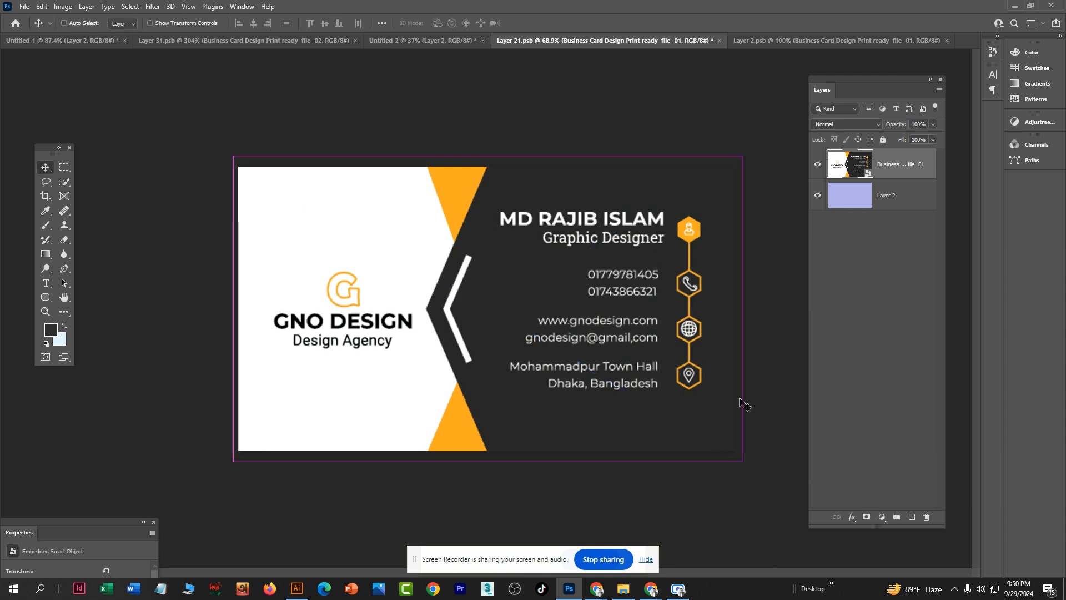
pyautogui.hotkey('ctrl', 's')
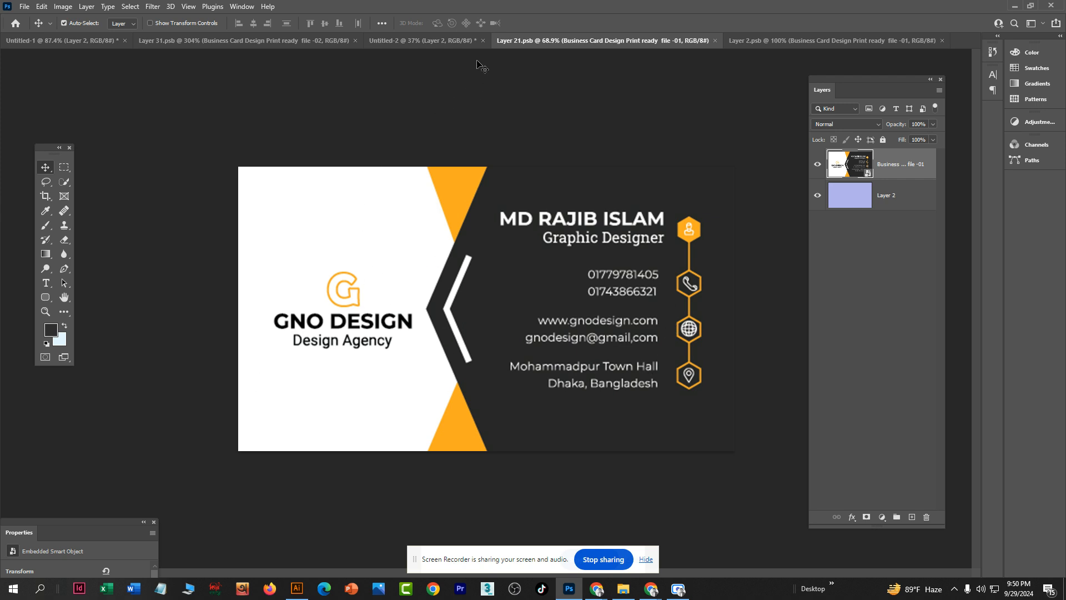
pyautogui.click(431, 42)
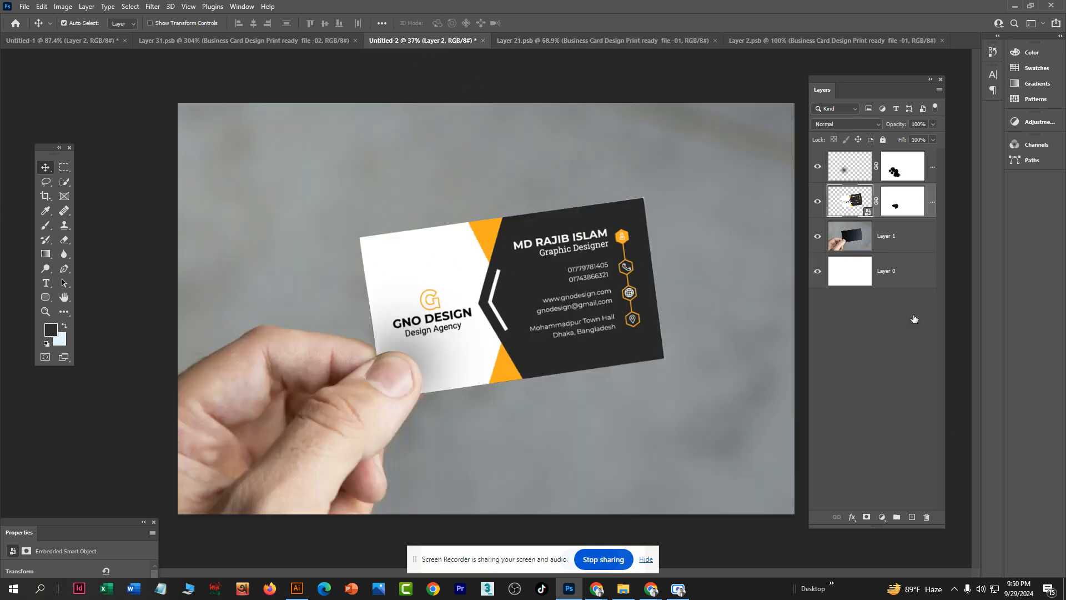
# Step: Set the thumb shadow on Layer 3 to Multiply blending at 36% opacity
pyautogui.scroll(-8, 625, 362)
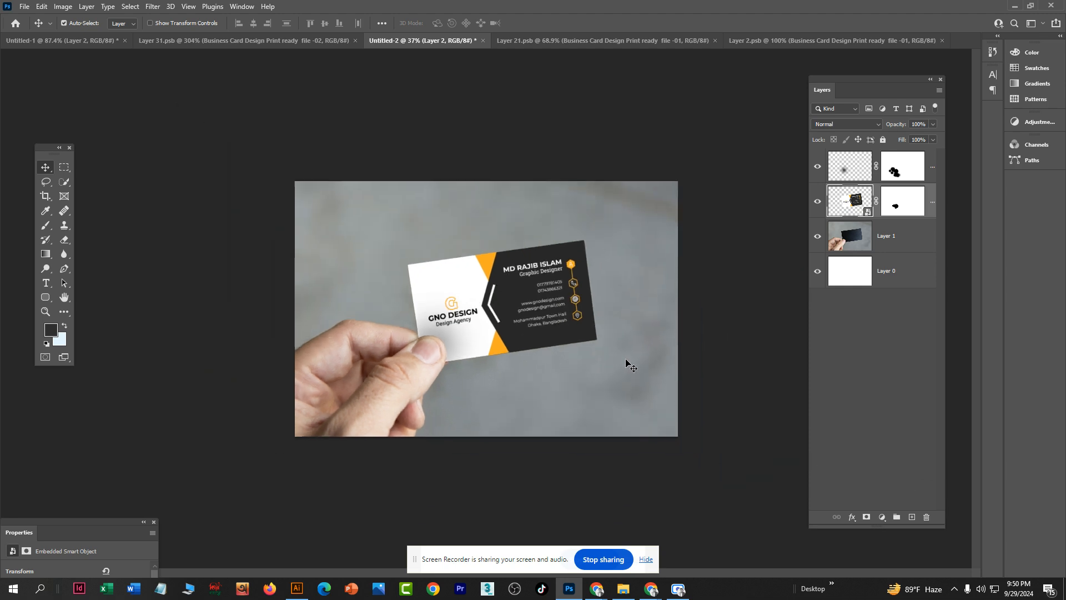
pyautogui.scroll(2, 687, 361)
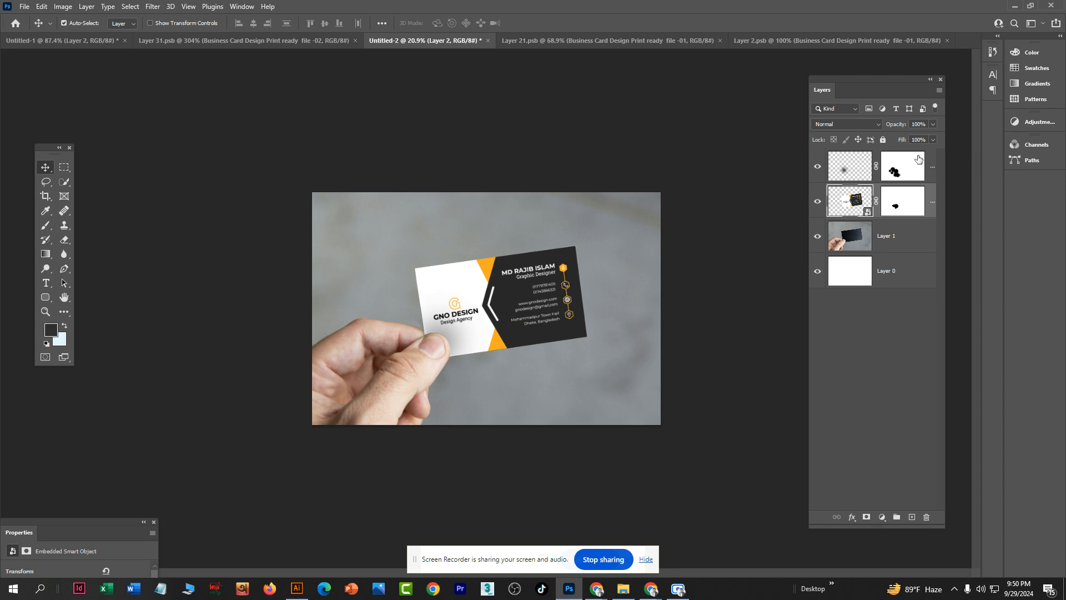
pyautogui.click(918, 160)
pyautogui.click(933, 125)
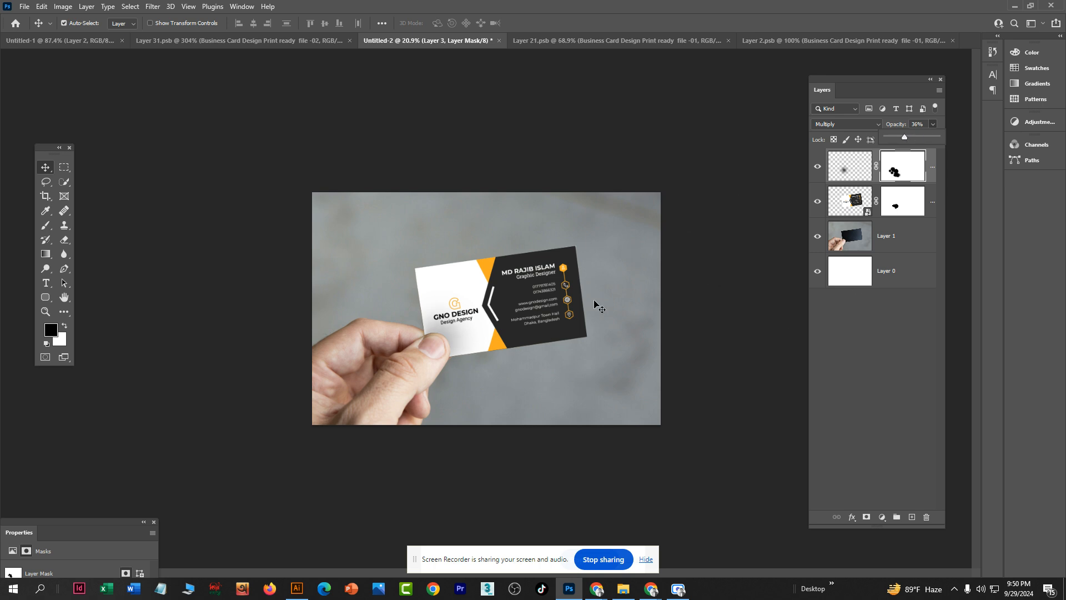
# Step: Switch to Illustrator to examine the DBS World Employment cover design, and return to Photoshop
pyautogui.click(297, 588)
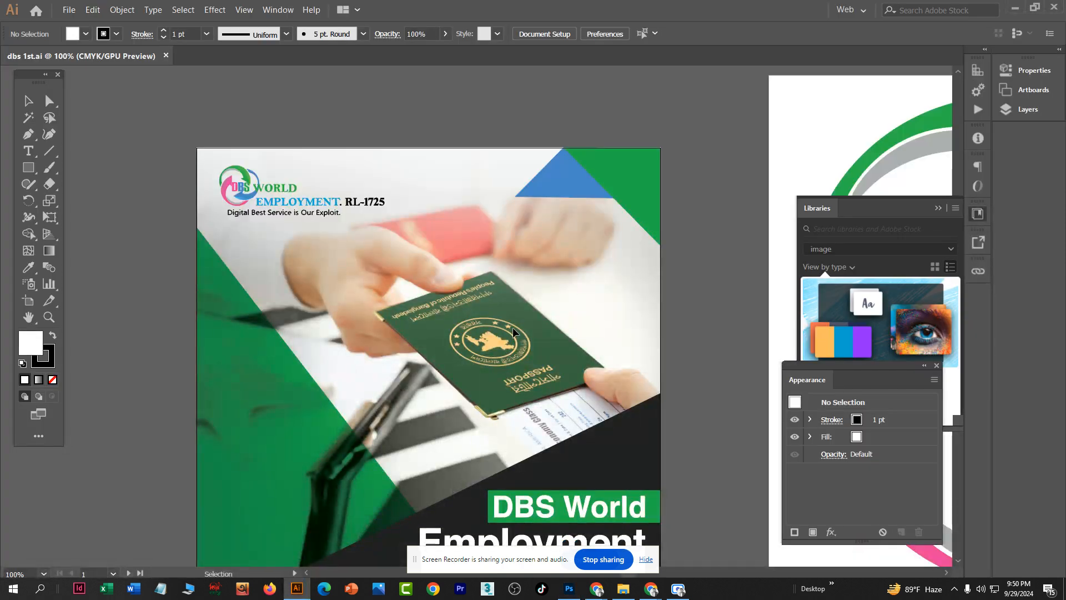
pyautogui.scroll(-2, 532, 322)
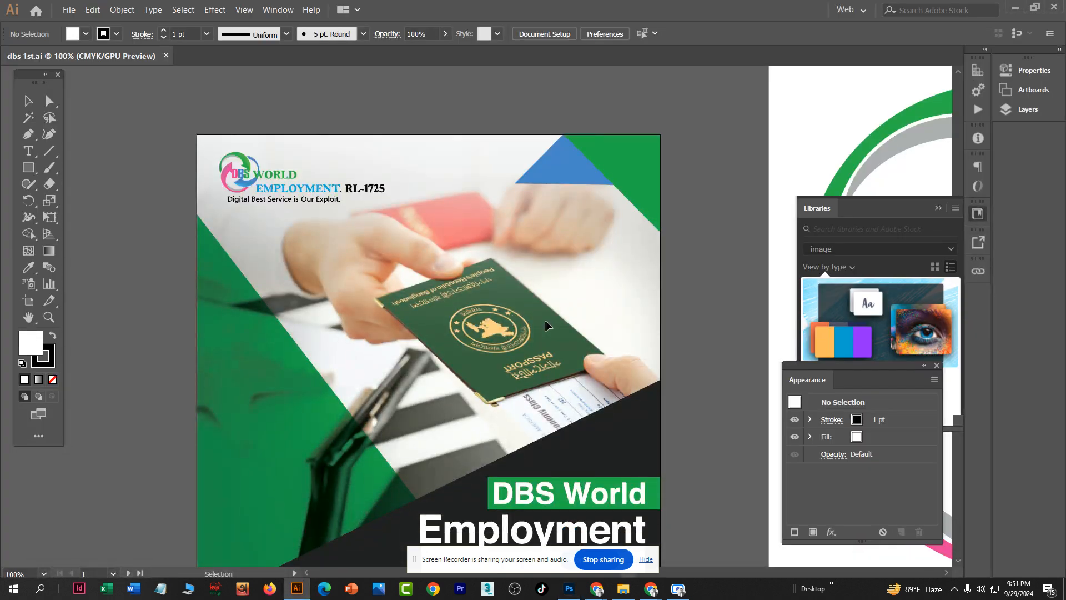
pyautogui.scroll(3, 577, 317)
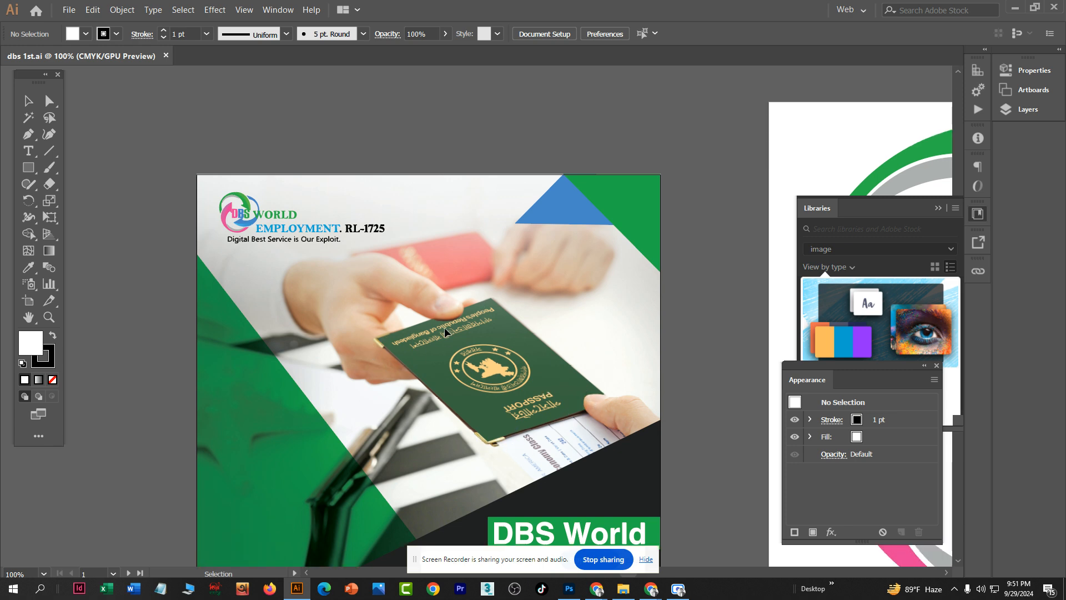
pyautogui.scroll(-3, 473, 337)
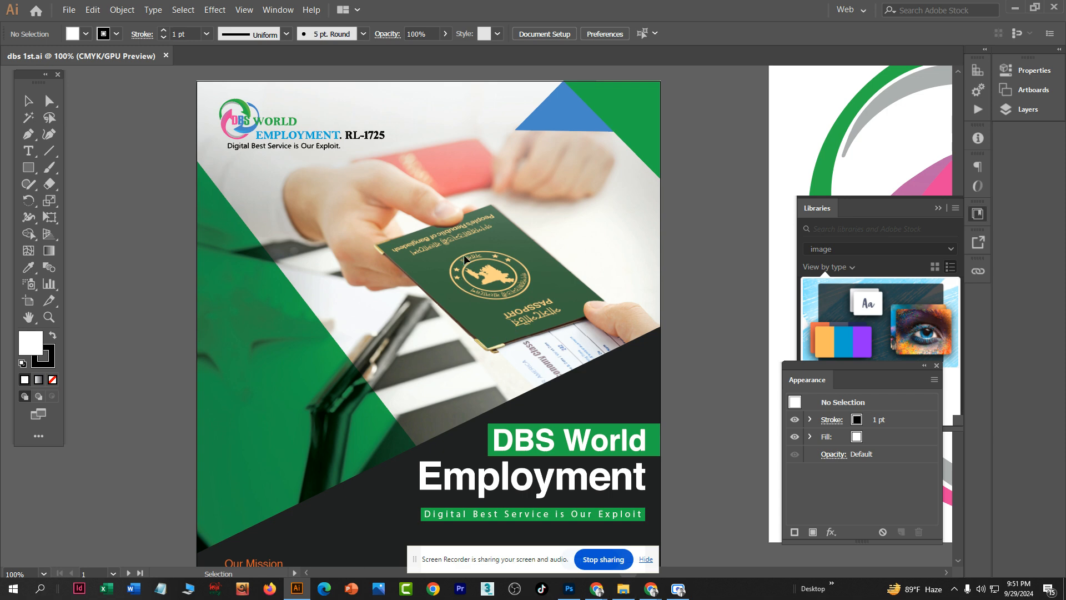
pyautogui.scroll(-3, 510, 311)
pyautogui.scroll(3, 559, 191)
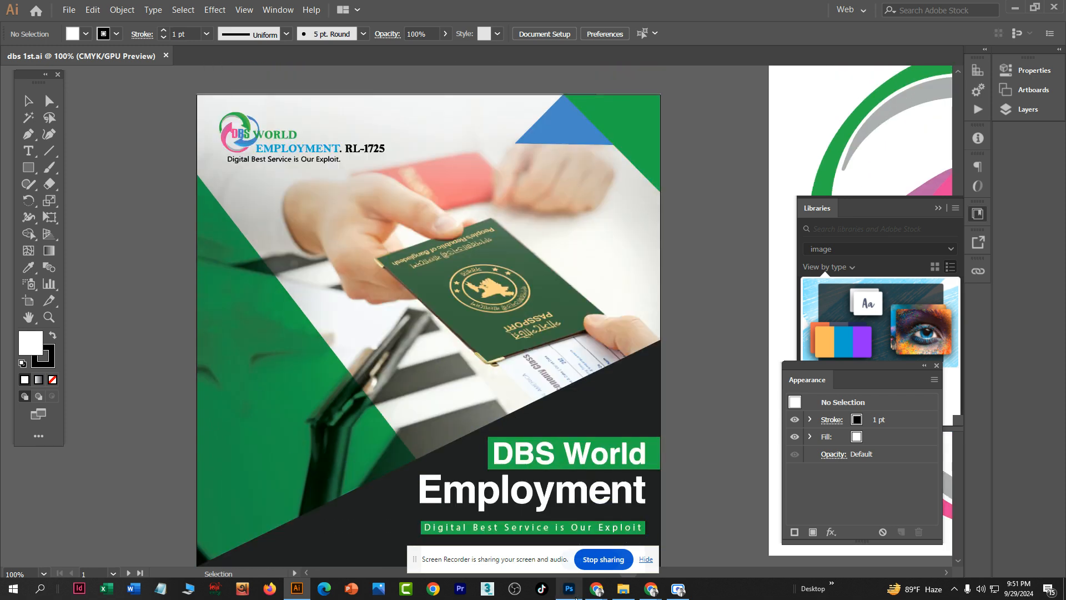
pyautogui.moveTo(572, 595)
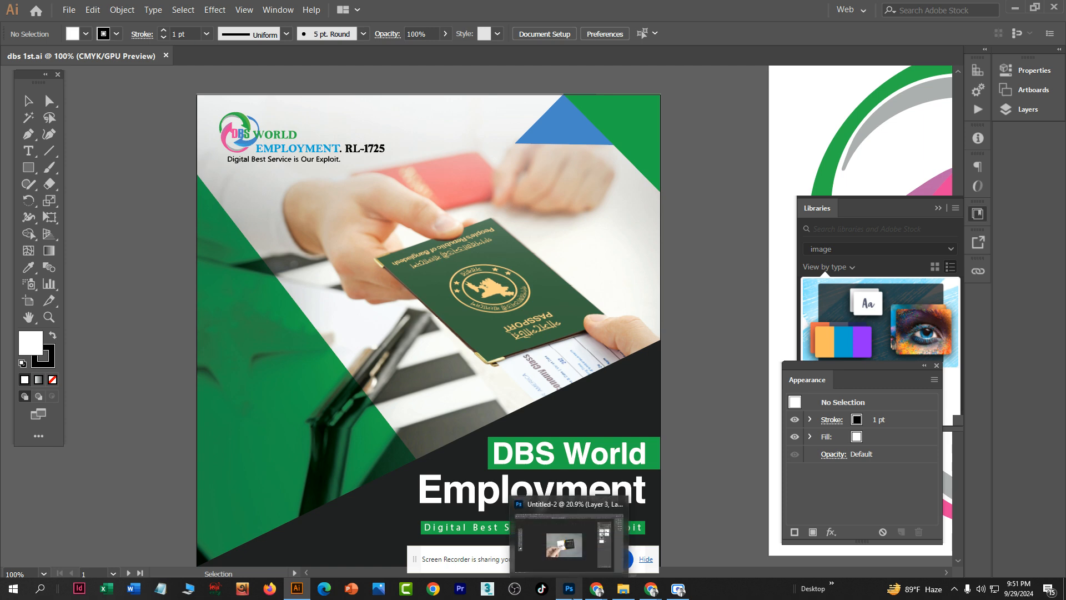
pyautogui.click(567, 541)
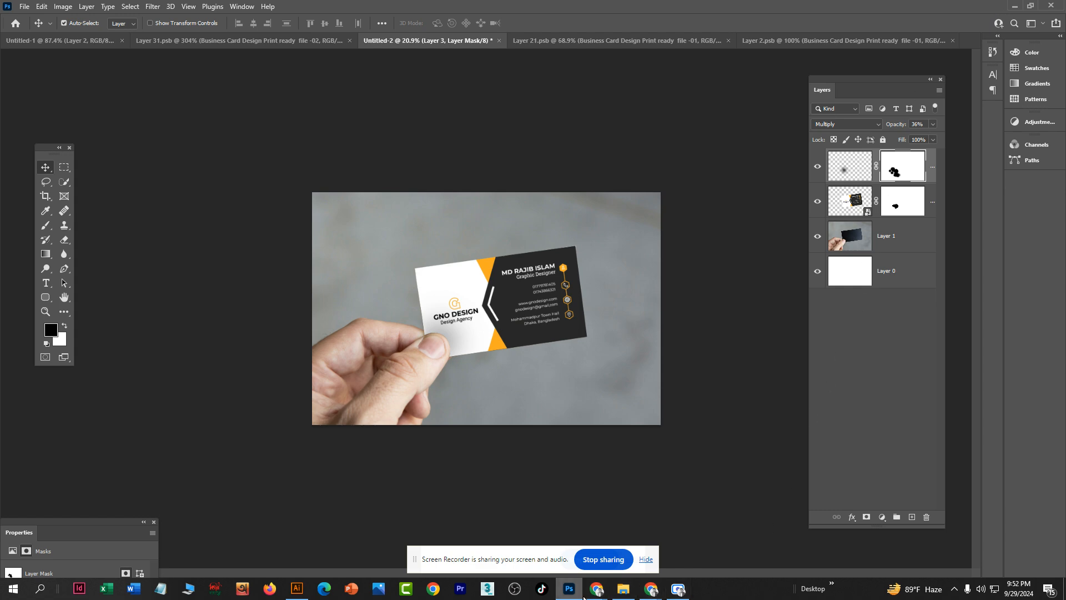
# Step: Create a new document with the current preset and paste in the copied photo of the rounded business card
pyautogui.moveTo(598, 594)
pyautogui.click(596, 541)
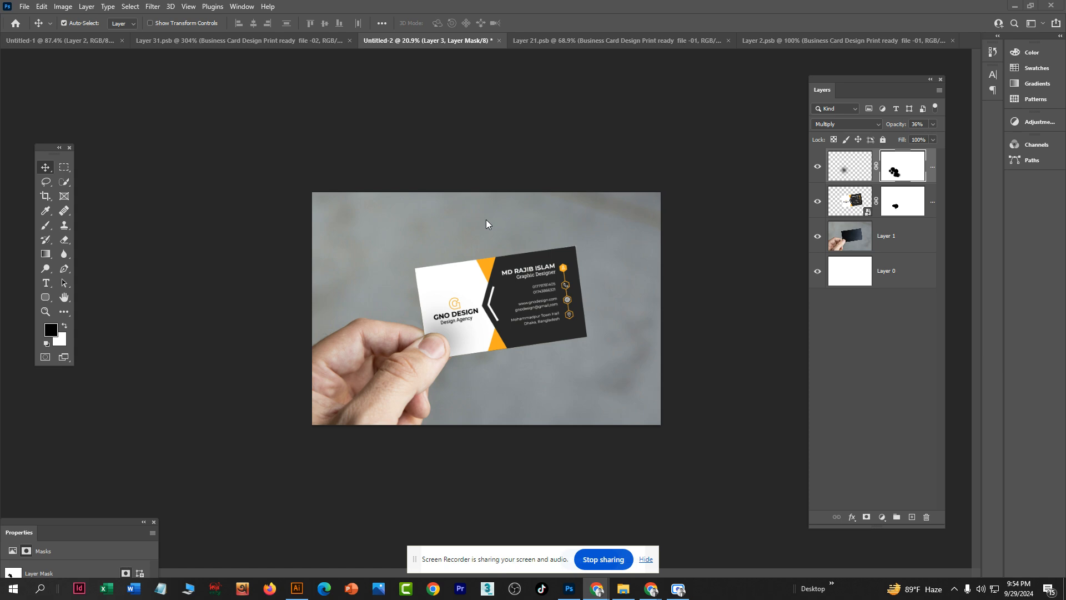
pyautogui.click(528, 114)
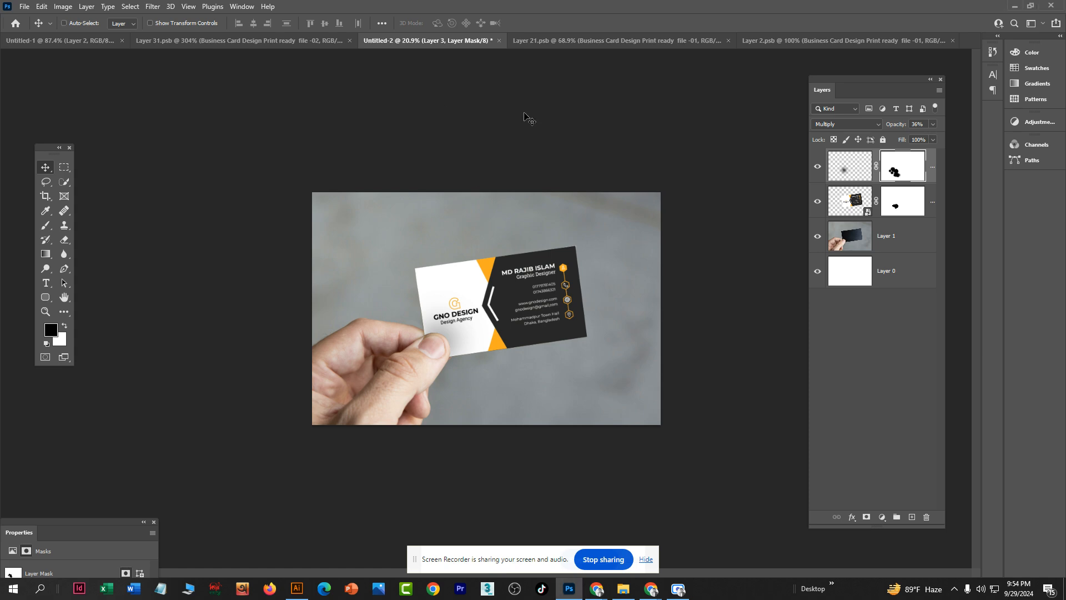
pyautogui.hotkey('ctrl', 'n')
pyautogui.press('Return')
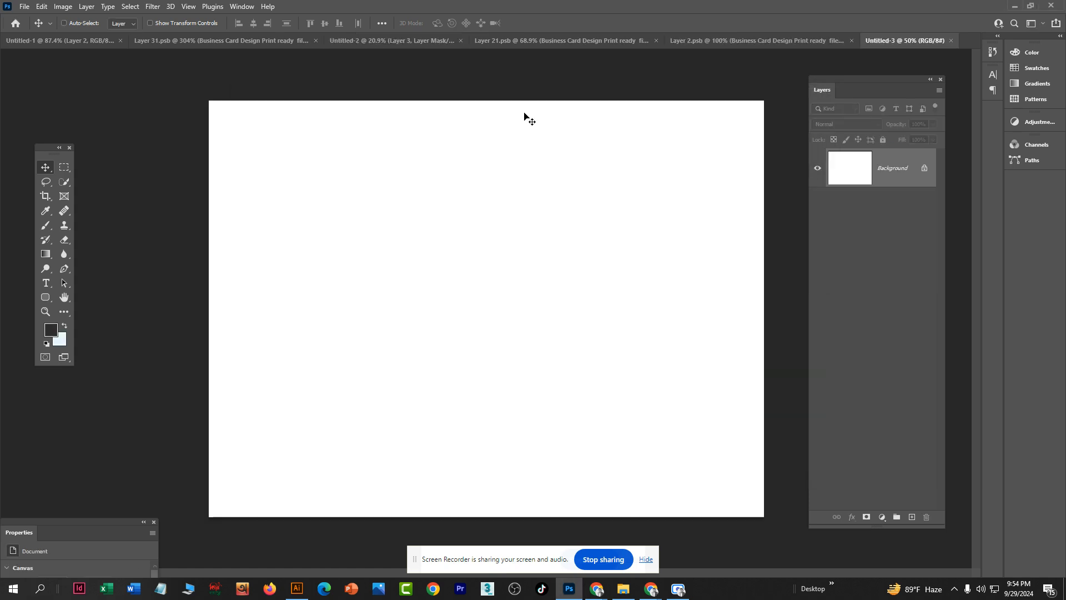
pyautogui.hotkey('ctrl', 'v')
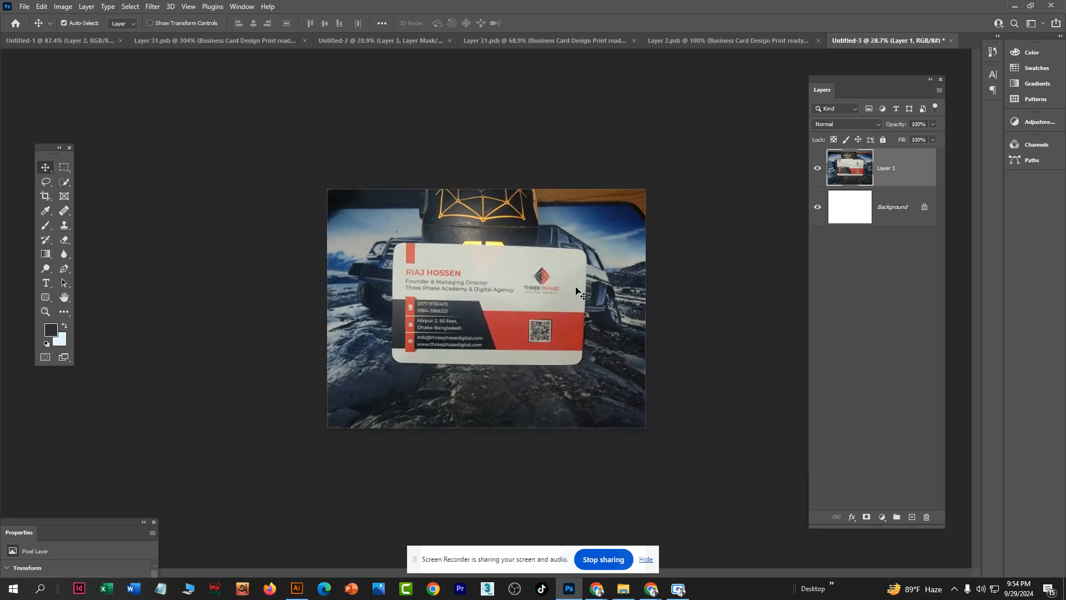
pyautogui.scroll(-1, 577, 288)
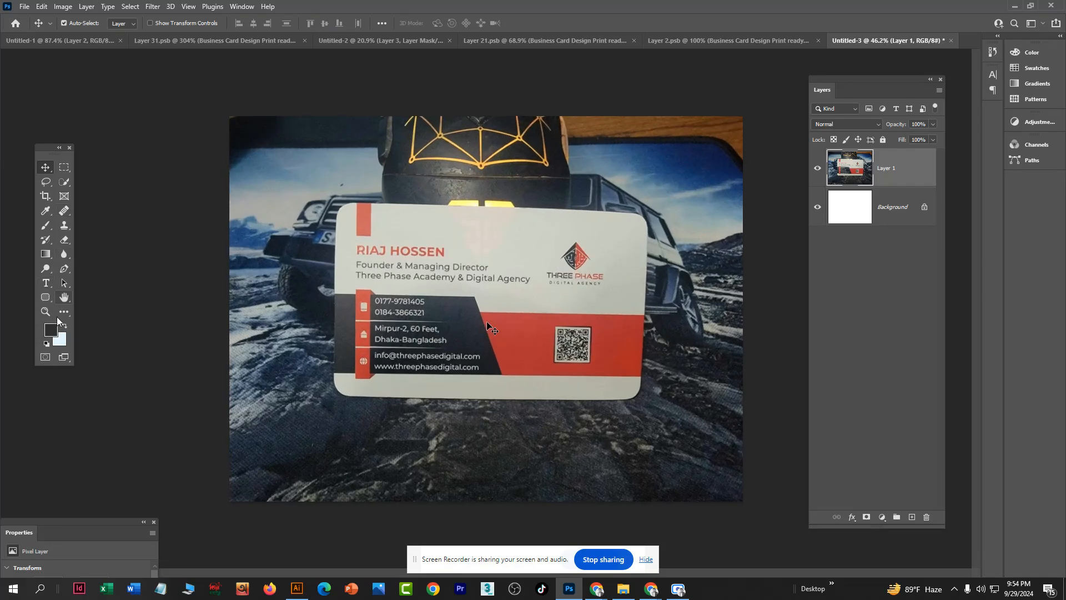
# Step: Start a rounded rectangle on the card photo by entering 3.5 as its width and 2 as its height
pyautogui.click(46, 299)
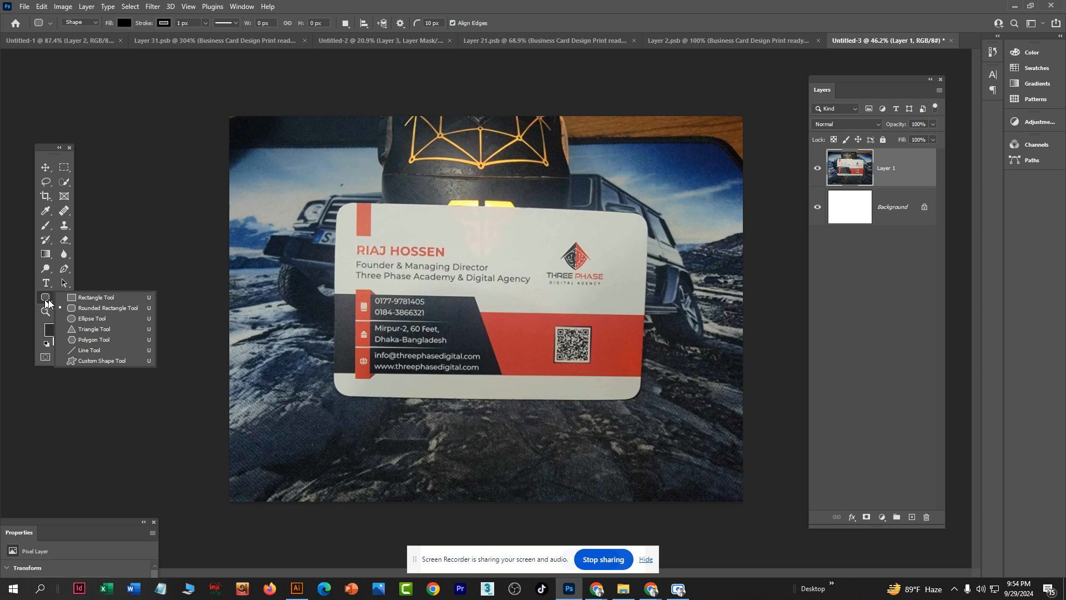
pyautogui.click(89, 312)
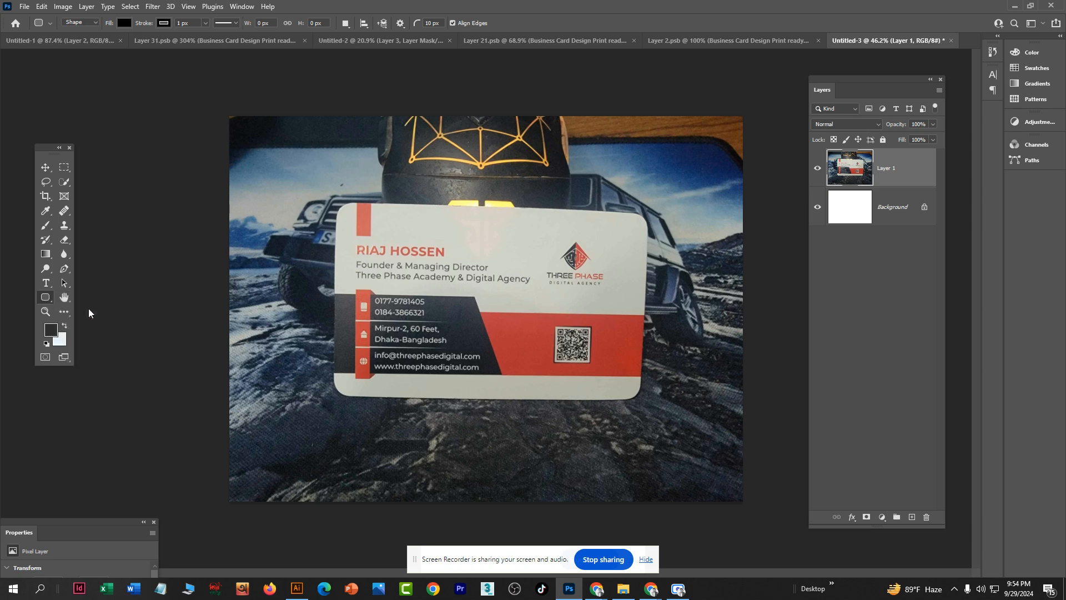
pyautogui.click(456, 218)
pyautogui.write('3')
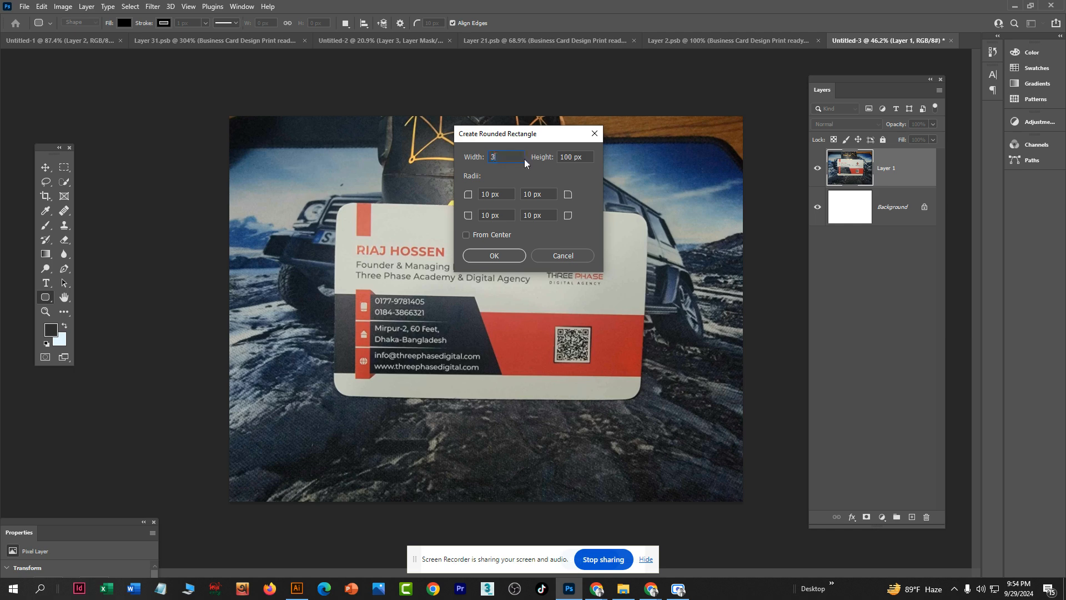
pyautogui.write('.5')
pyautogui.press('Tab')
pyautogui.click(591, 158)
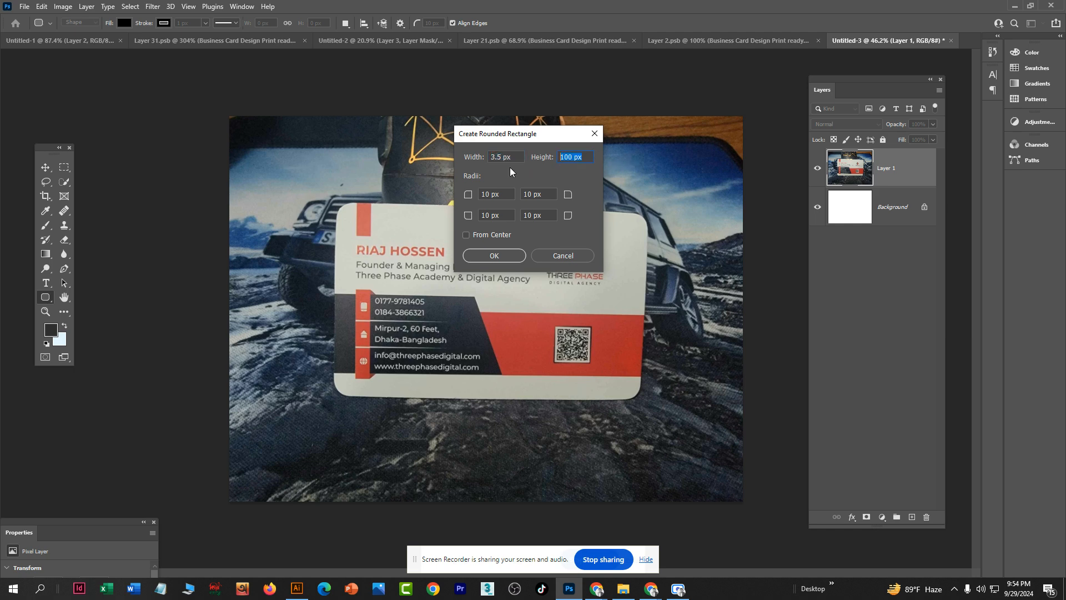
pyautogui.write('2')
# Step: Create a rounded rectangle 3.2 in wide and 1.8 in high on the card photo
pyautogui.click(509, 158)
pyautogui.moveTo(501, 158); pyautogui.dragTo(497, 158)
pyautogui.write('2')
pyautogui.moveTo(566, 158); pyautogui.dragTo(559, 158)
pyautogui.write('1.8')
pyautogui.doubleClick(575, 156)
pyautogui.press('BackSpace')
pyautogui.doubleClick(506, 158)
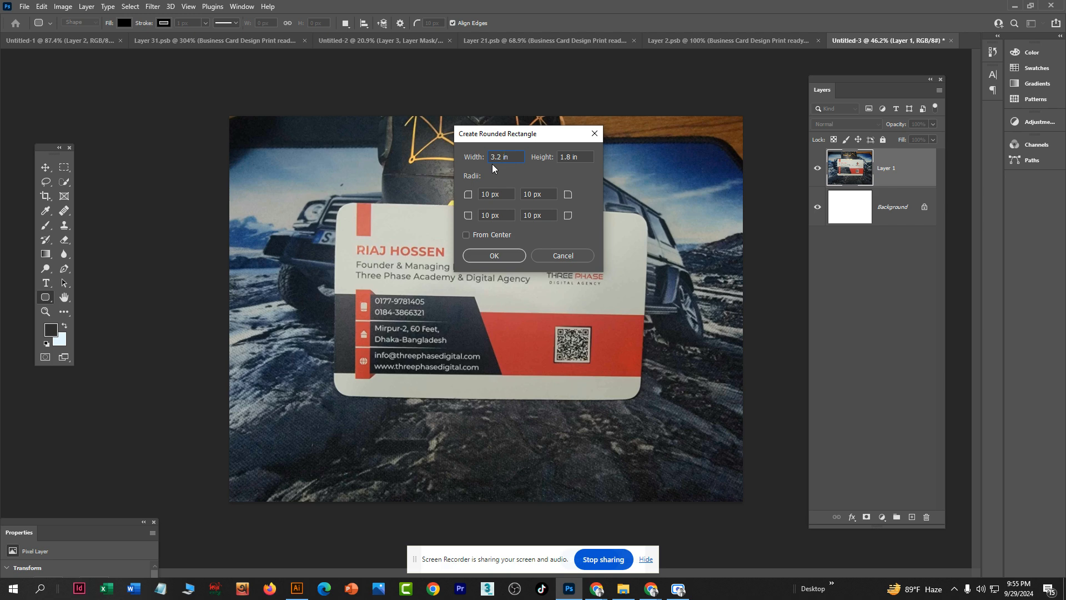
pyautogui.click(506, 194)
pyautogui.click(475, 233)
pyautogui.click(478, 236)
pyautogui.click(494, 256)
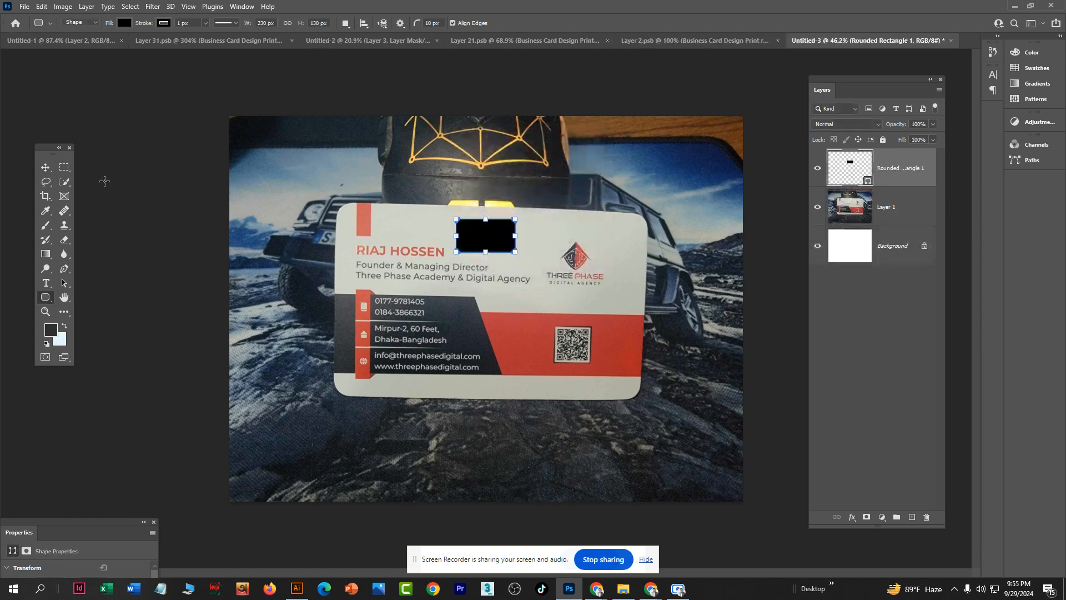
# Step: Move the black rounded rectangle onto the business card and scale it to about 539% so it roughly covers the card
pyautogui.click(46, 167)
pyautogui.moveTo(483, 232); pyautogui.dragTo(365, 225)
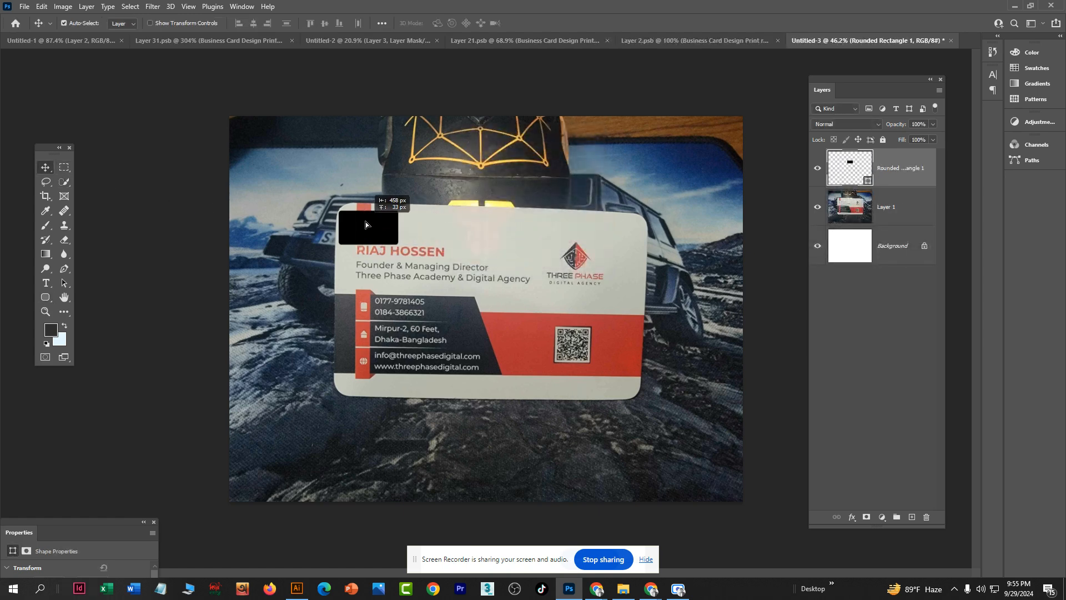
pyautogui.moveTo(398, 242); pyautogui.dragTo(653, 392)
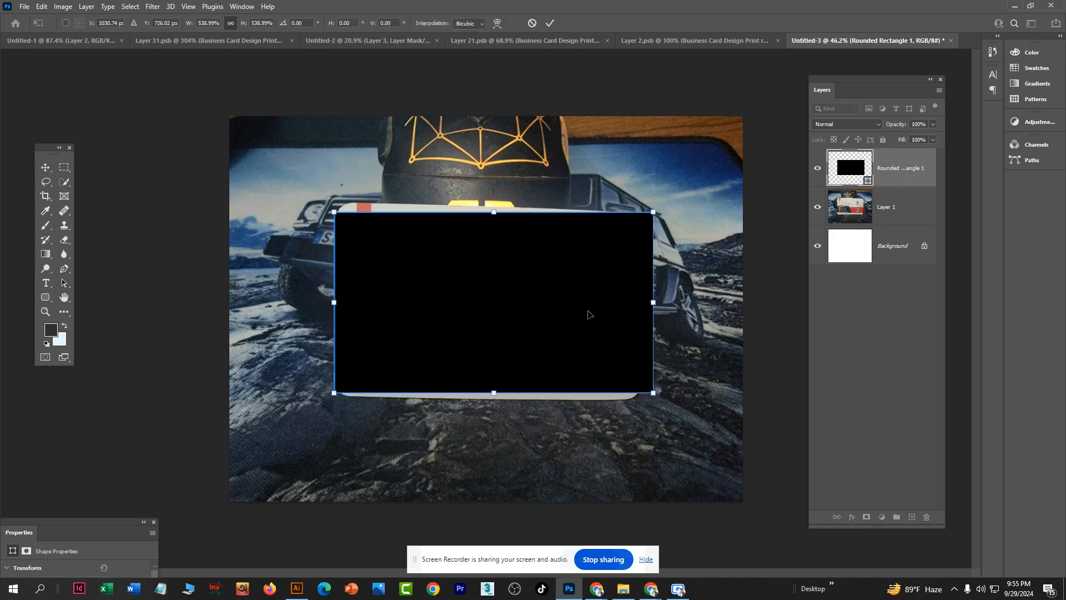
pyautogui.press('Return')
pyautogui.moveTo(457, 300); pyautogui.dragTo(467, 301)
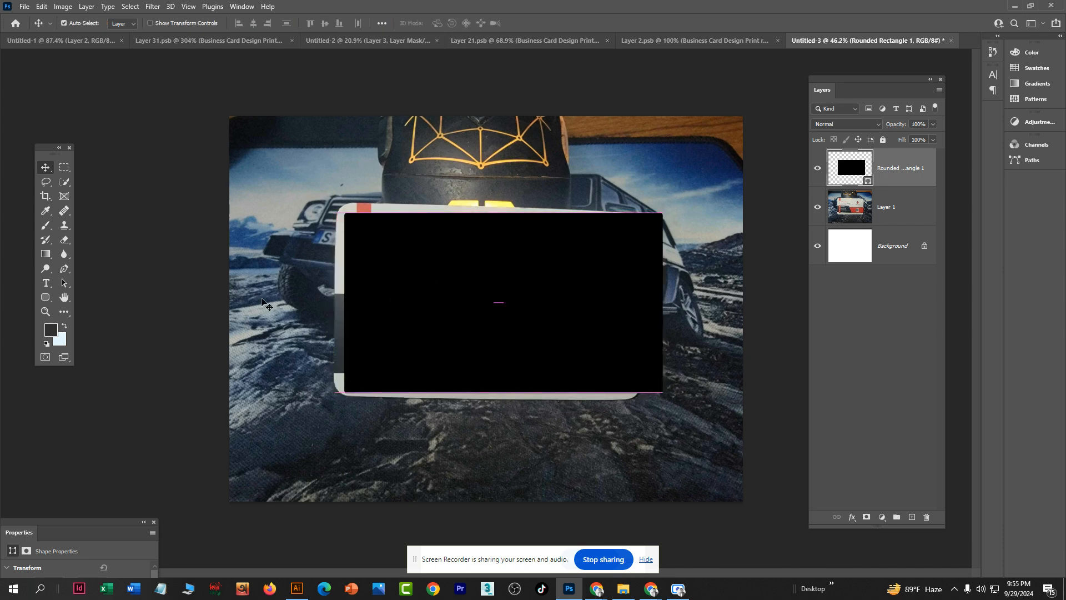
# Step: Set the black rectangle's corner radii to 52 px
pyautogui.click(48, 297)
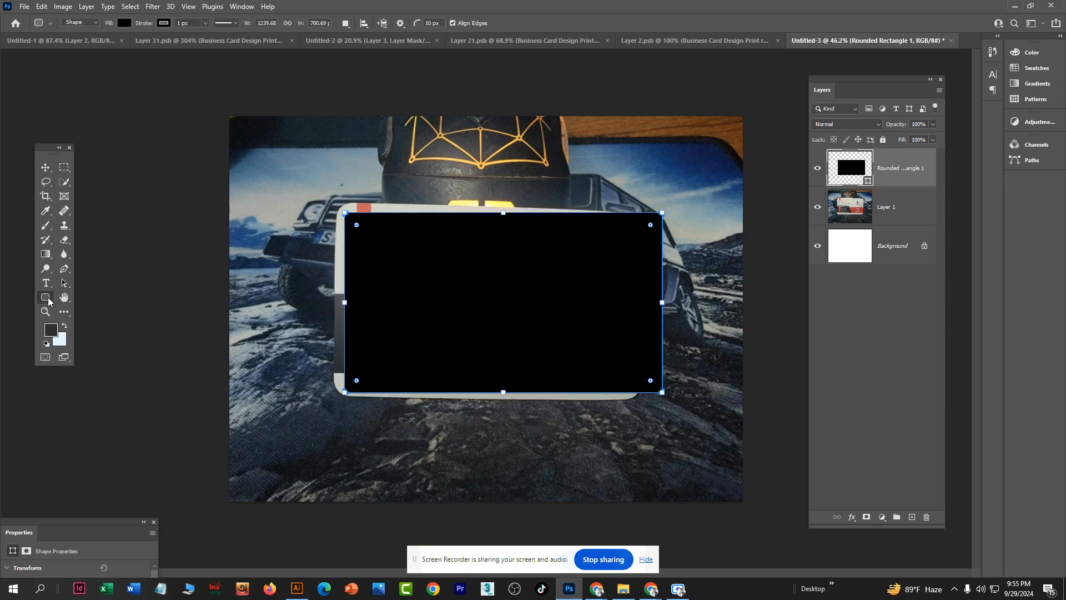
pyautogui.click(425, 24)
pyautogui.click(480, 284)
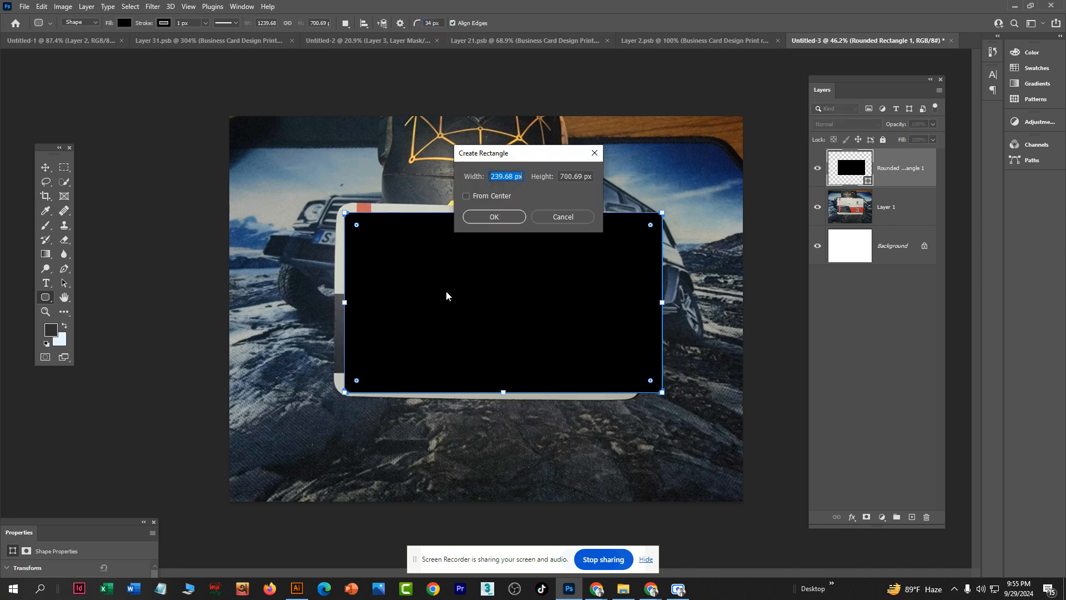
pyautogui.click(568, 218)
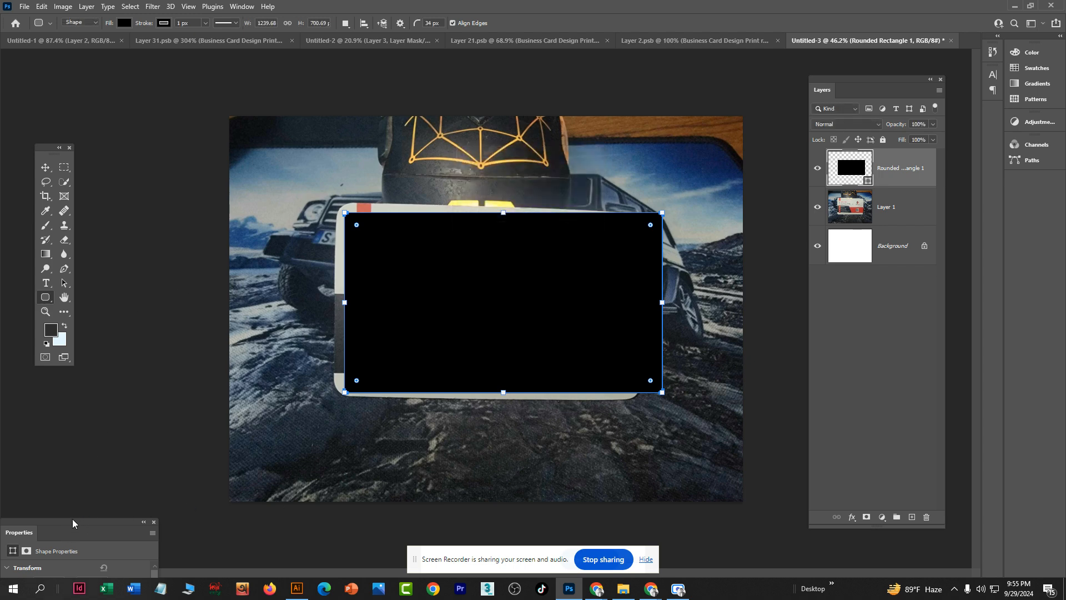
pyautogui.moveTo(73, 522); pyautogui.dragTo(796, 144)
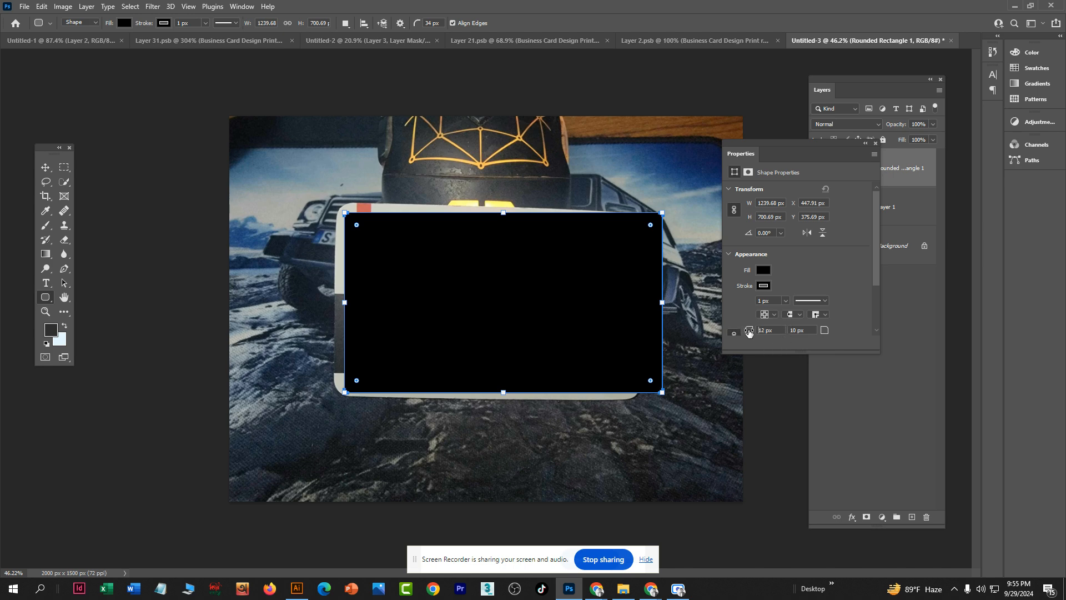
pyautogui.moveTo(748, 332); pyautogui.dragTo(768, 335)
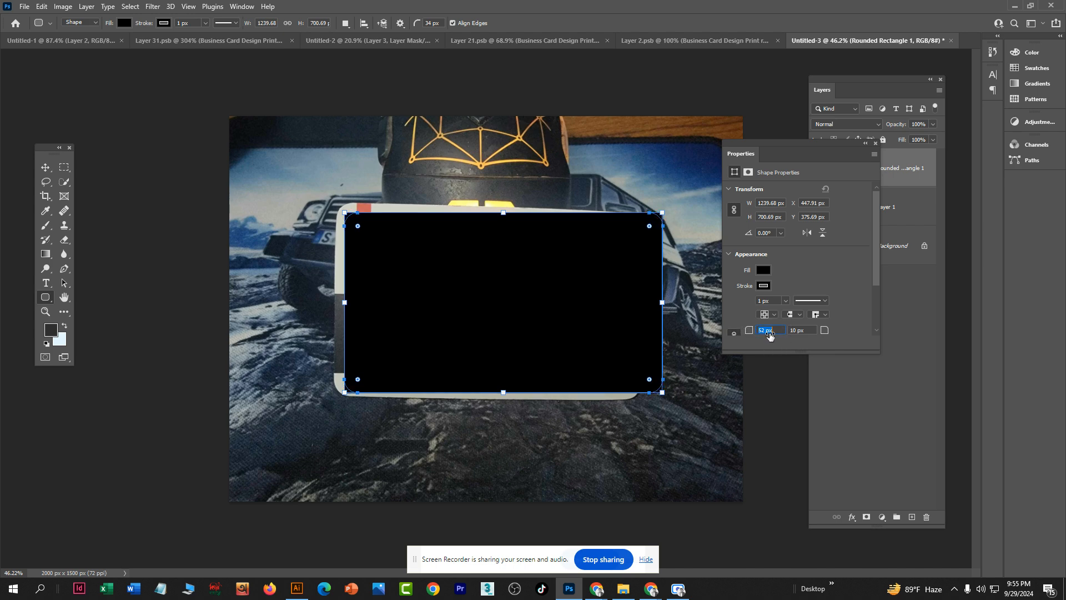
# Step: Reposition the rounded rectangle over the card and convert its layer to a smart object
pyautogui.click(46, 167)
pyautogui.moveTo(487, 294)
pyautogui.mouseDown()
pyautogui.moveTo(457, 293)
pyautogui.moveTo(496, 293)
pyautogui.moveTo(486, 299)
pyautogui.mouseUp()
pyautogui.moveTo(741, 153); pyautogui.dragTo(653, 337)
pyautogui.rightClick(898, 170)
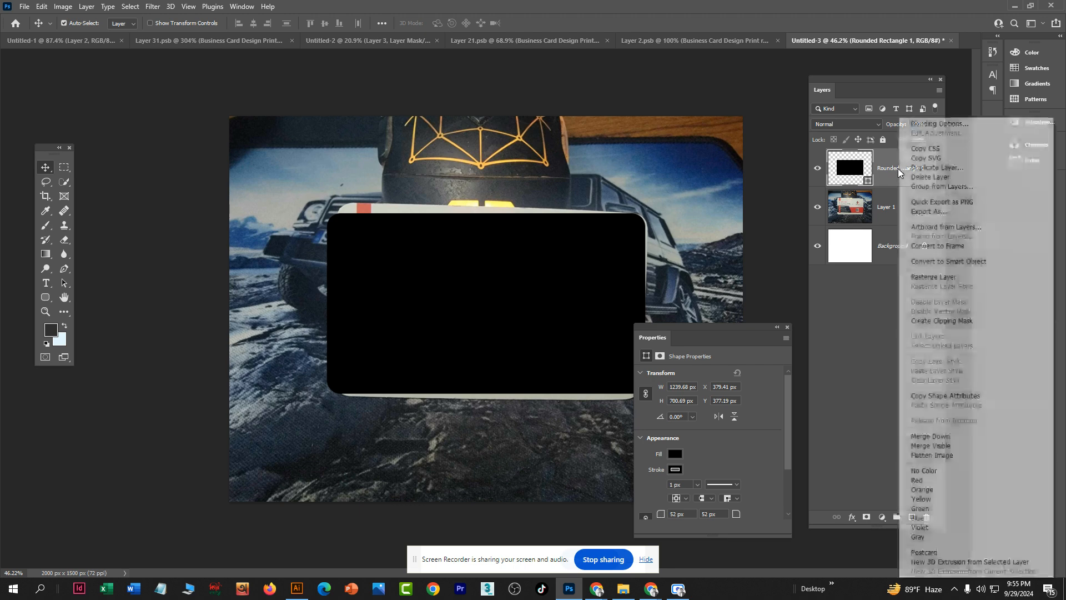
pyautogui.click(948, 261)
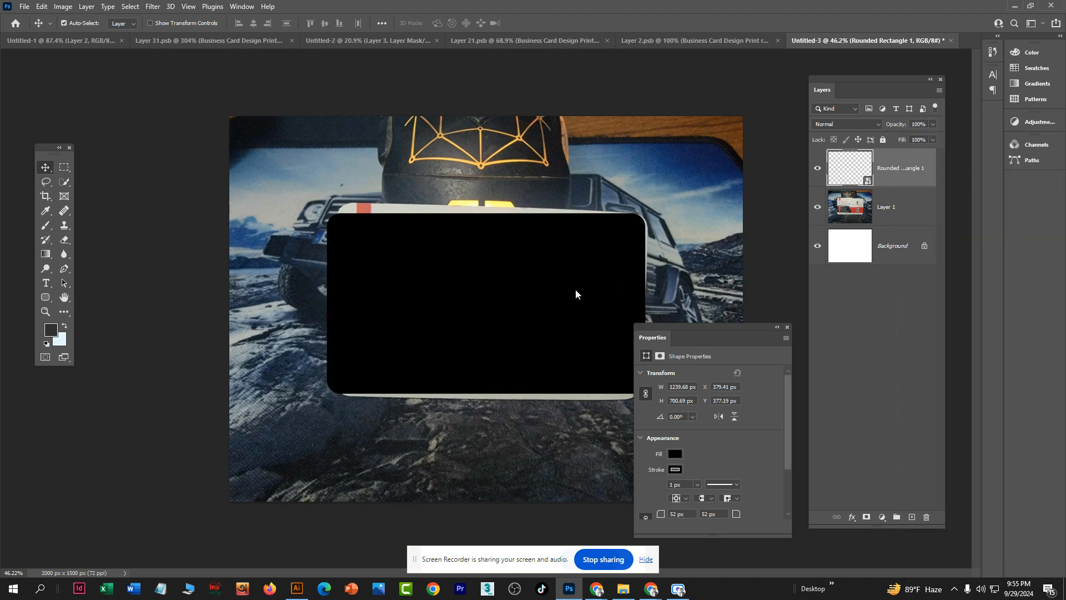
# Step: Rotate the smart object about 1.78° to follow the card's tilt and realign it over the card
pyautogui.hotkey('ctrl', 't')
pyautogui.moveTo(657, 209); pyautogui.dragTo(661, 215)
pyautogui.moveTo(566, 269); pyautogui.dragTo(559, 261)
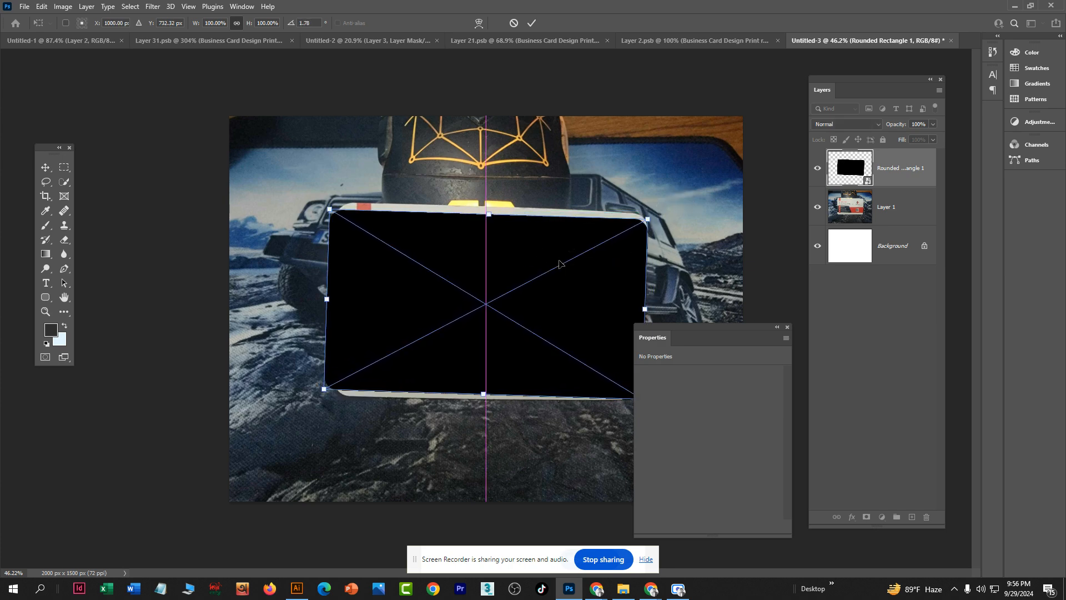
pyautogui.rightClick(538, 244)
pyautogui.click(572, 313)
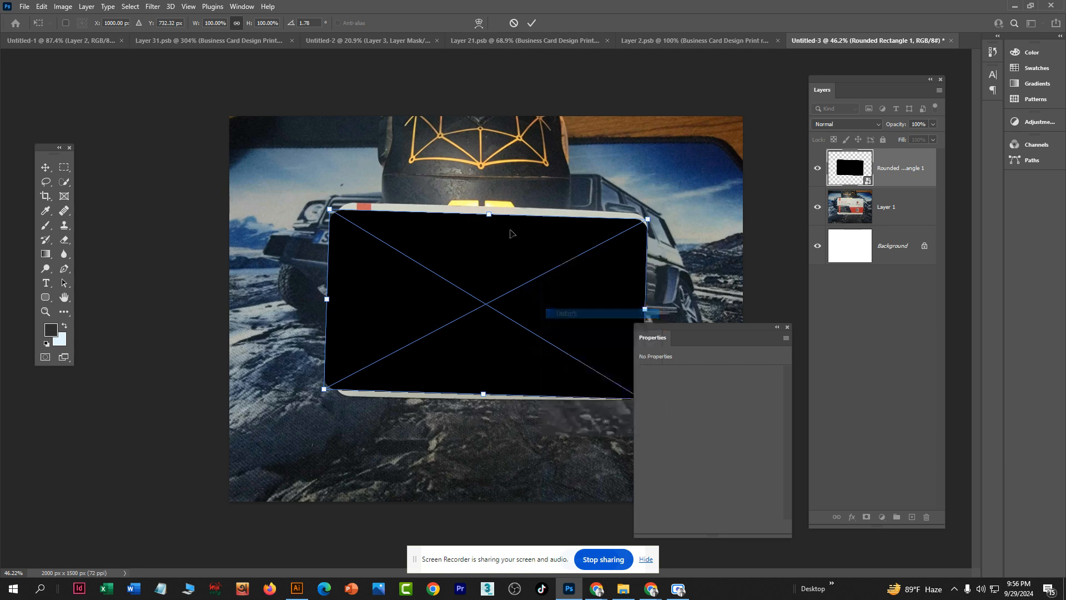
pyautogui.moveTo(489, 214); pyautogui.dragTo(493, 212)
pyautogui.hotkey('ctrl', 'z')
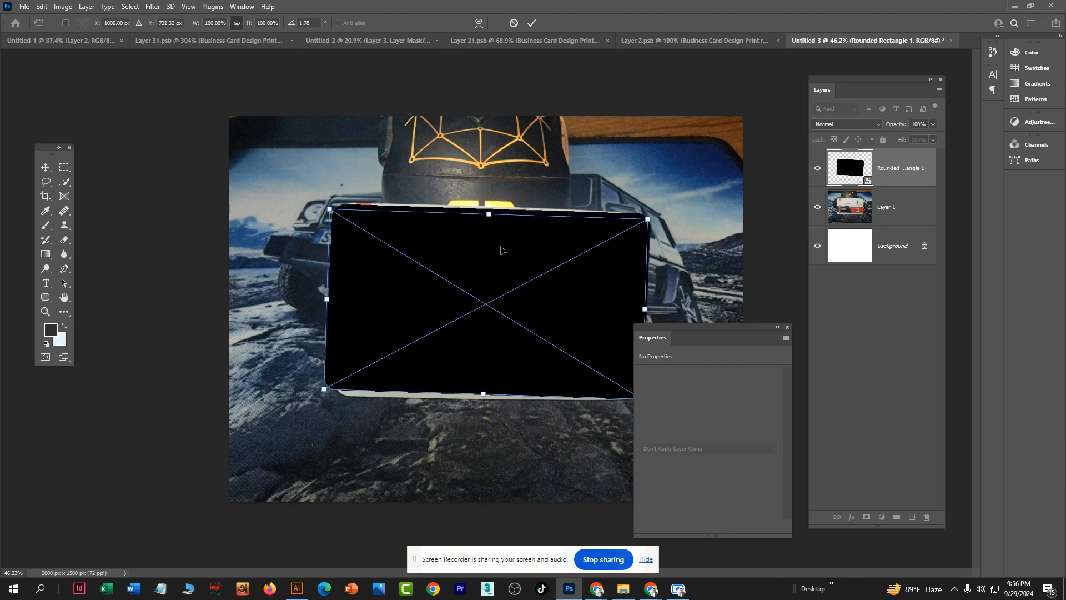
# Step: Warp the smart object so its upper edge and top-right corner follow the card's outline
pyautogui.rightClick(502, 244)
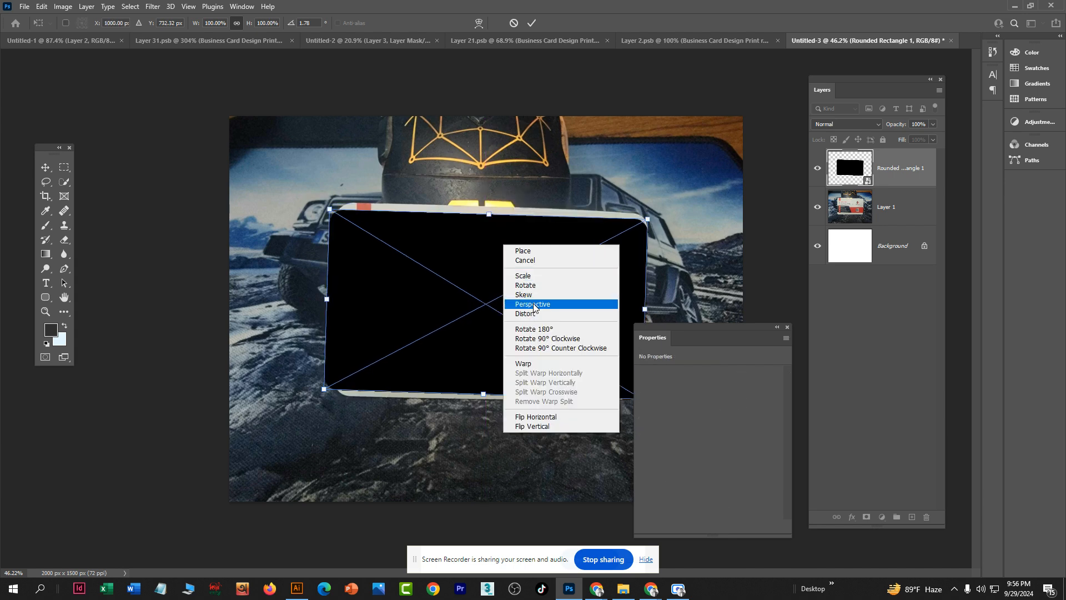
pyautogui.click(533, 363)
pyautogui.moveTo(541, 216); pyautogui.dragTo(545, 209)
pyautogui.scroll(2, 528, 301)
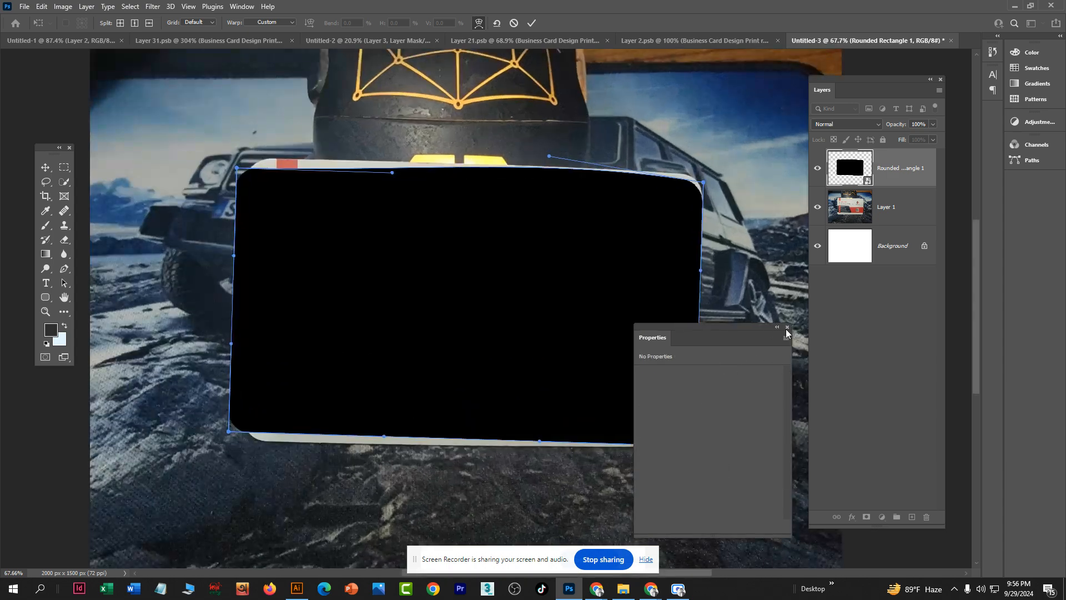
pyautogui.click(787, 327)
pyautogui.scroll(3, 694, 179)
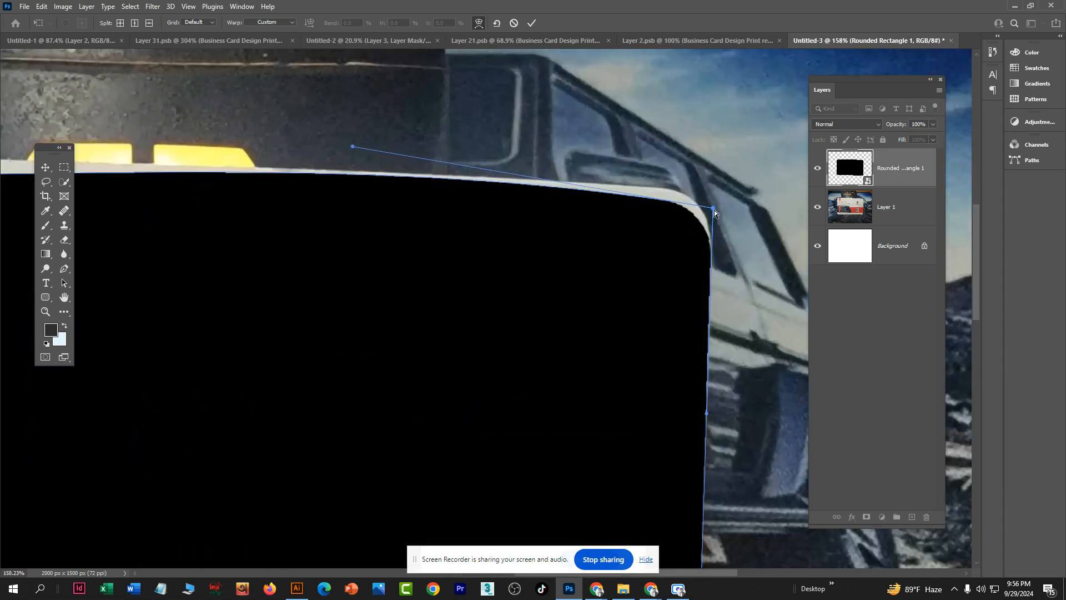
pyautogui.moveTo(714, 188); pyautogui.dragTo(714, 196)
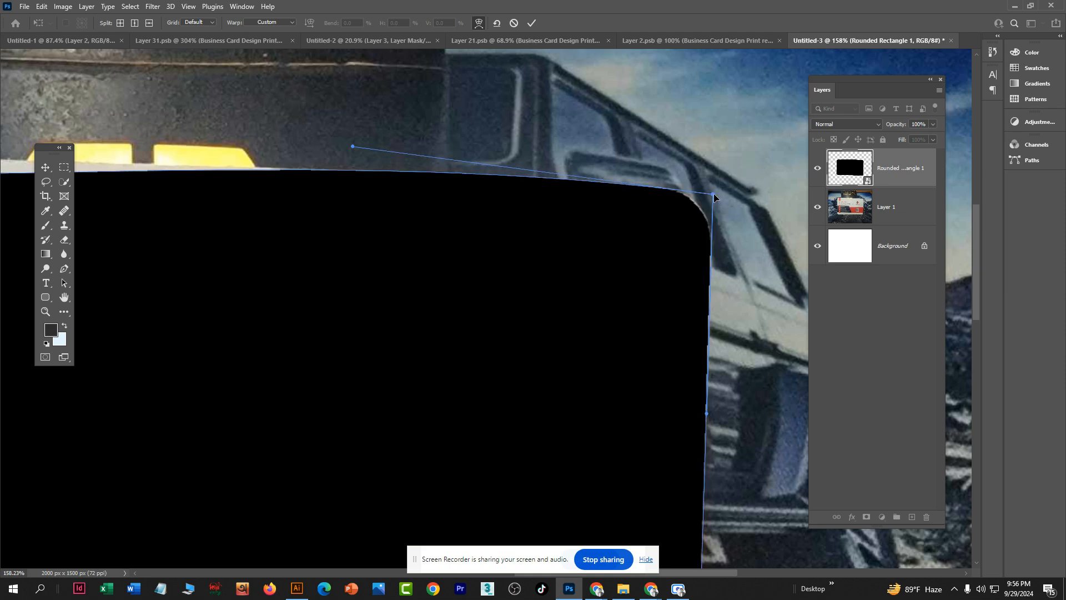
# Step: Lower the rectangle layer's opacity to 50% and refine the warp along the card's upper edge and top-right corner
pyautogui.click(932, 124)
pyautogui.moveTo(913, 134); pyautogui.dragTo(908, 136)
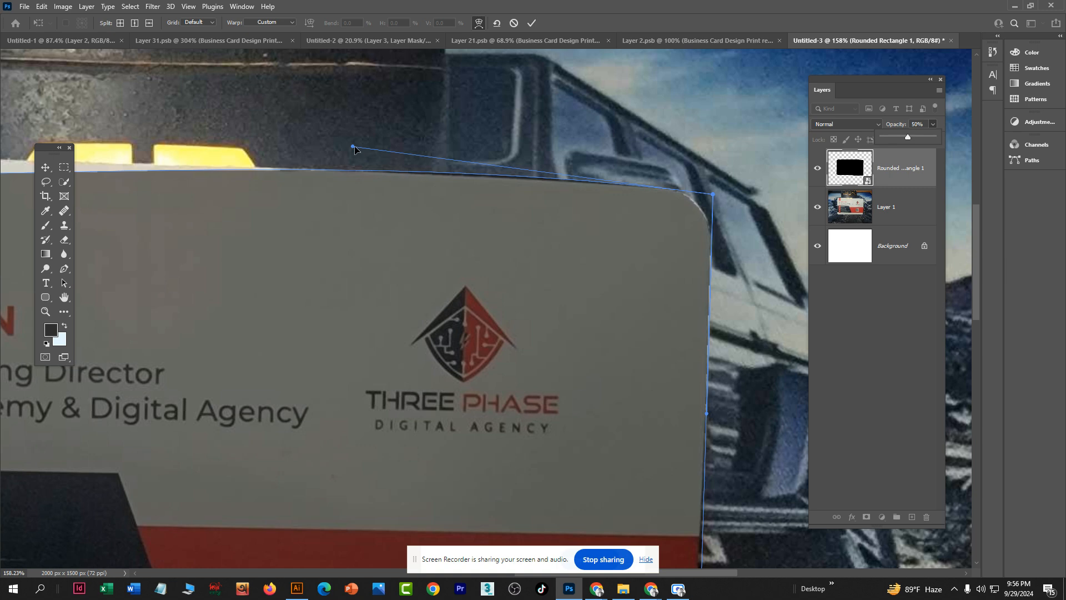
pyautogui.moveTo(354, 147); pyautogui.dragTo(346, 153)
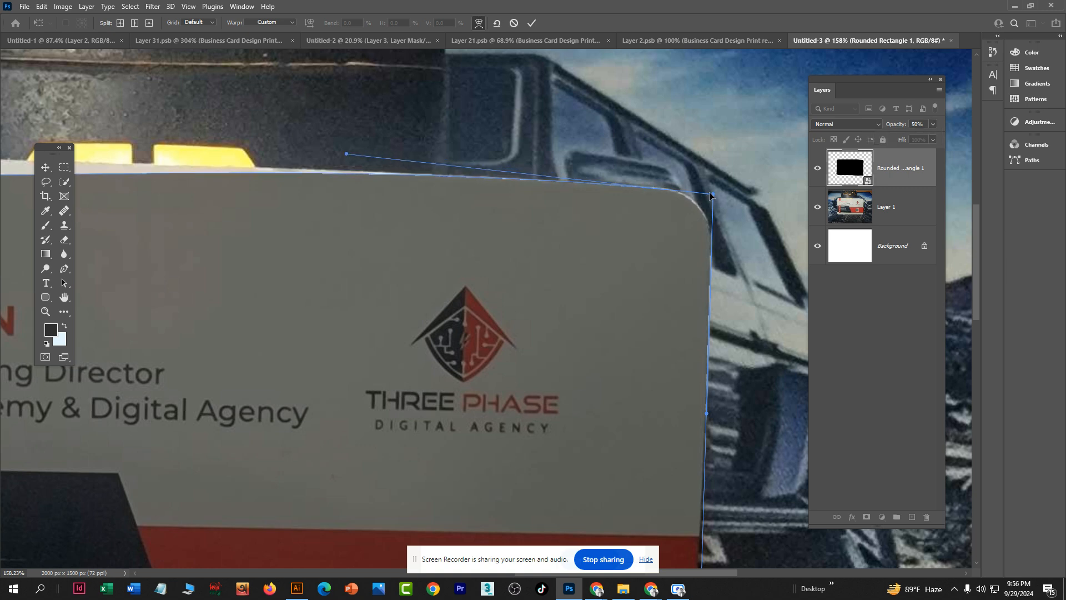
pyautogui.moveTo(714, 194); pyautogui.dragTo(714, 194)
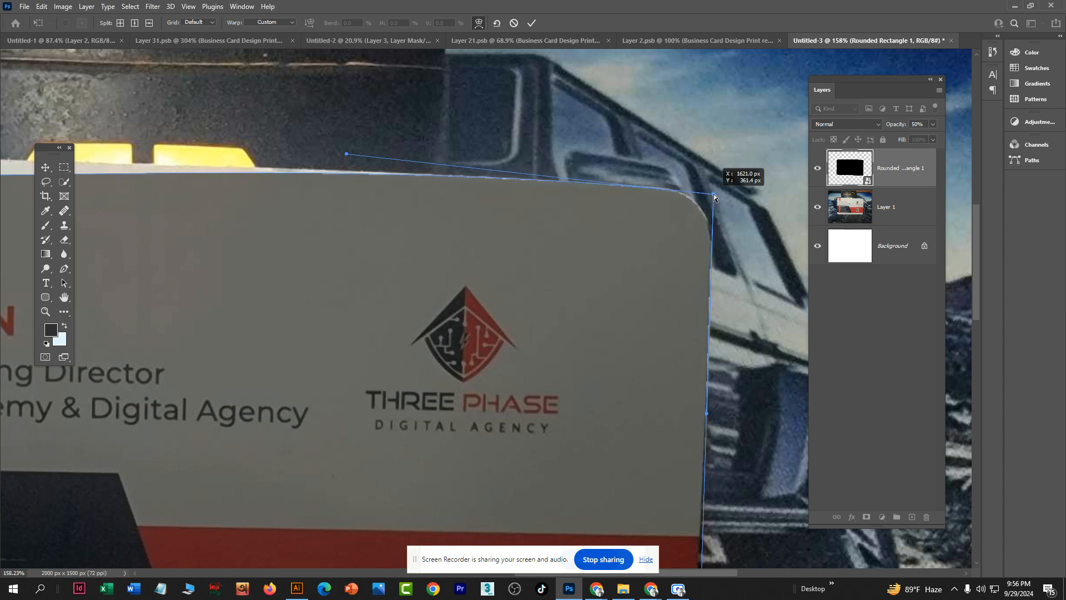
# Step: Warp the rectangle's top-left corner and the adjoining upper edge onto the card's outline
pyautogui.scroll(-6, 705, 233)
pyautogui.scroll(3, 285, 148)
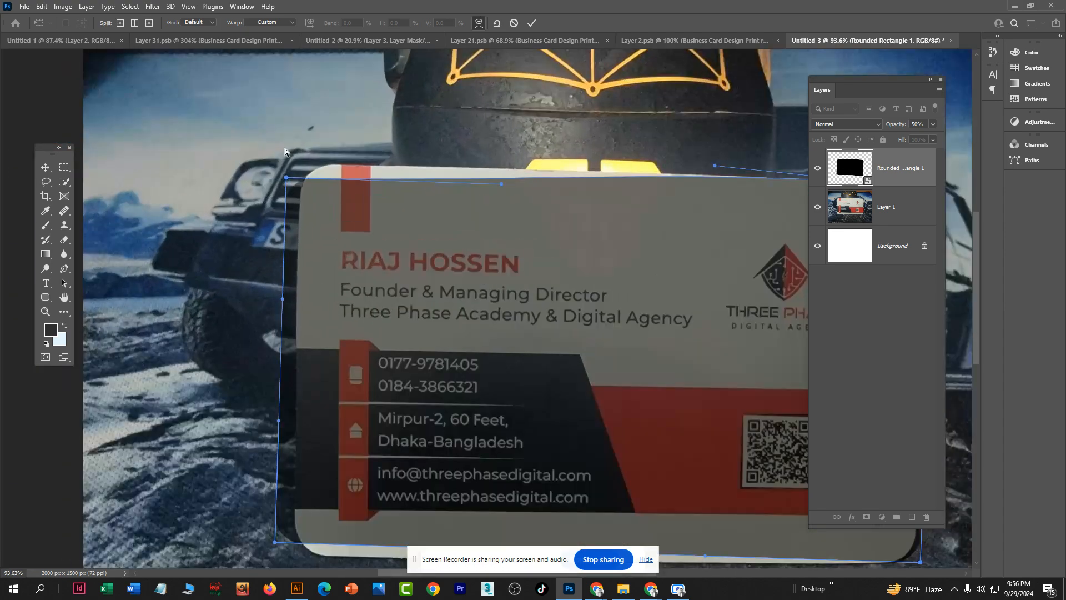
pyautogui.scroll(2, 286, 175)
pyautogui.moveTo(283, 179); pyautogui.dragTo(316, 161)
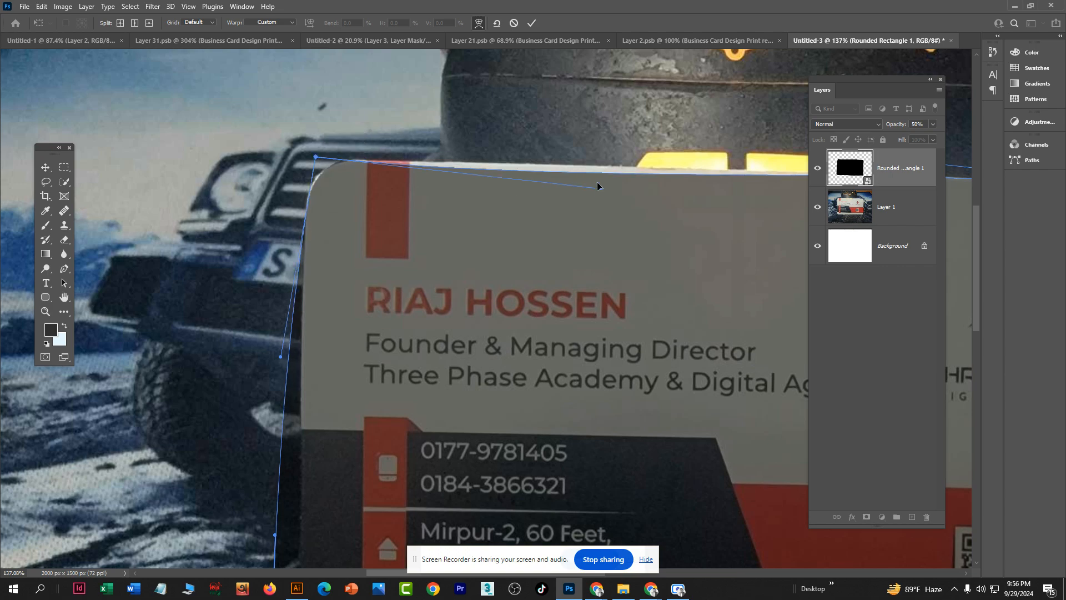
pyautogui.moveTo(597, 185); pyautogui.dragTo(584, 171)
pyautogui.scroll(-4, 341, 446)
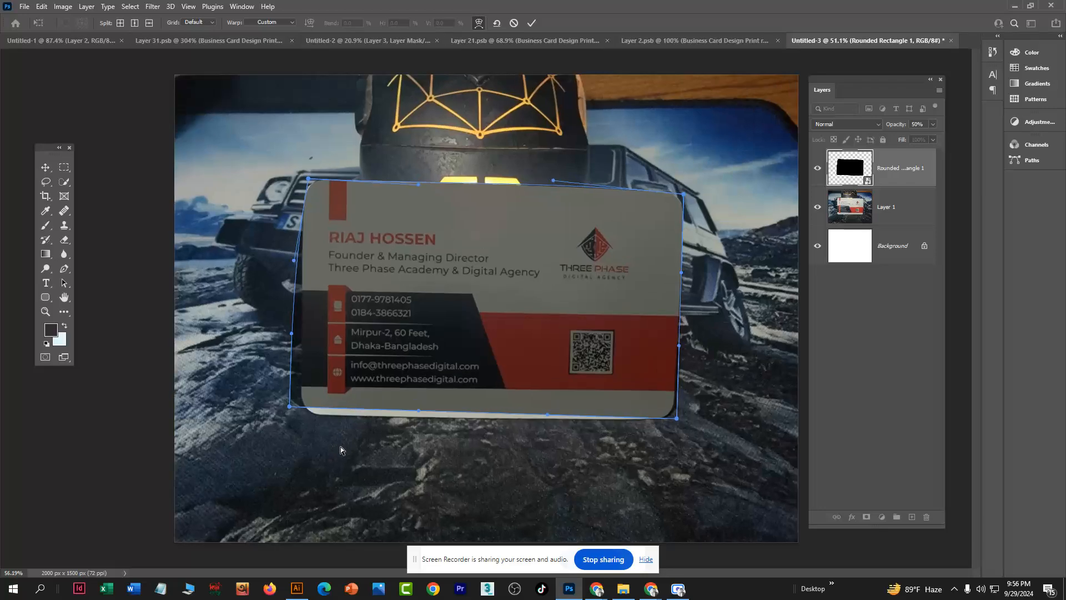
# Step: Warp the rectangle's left edge and bottom-left corner to match the card
pyautogui.scroll(2, 341, 446)
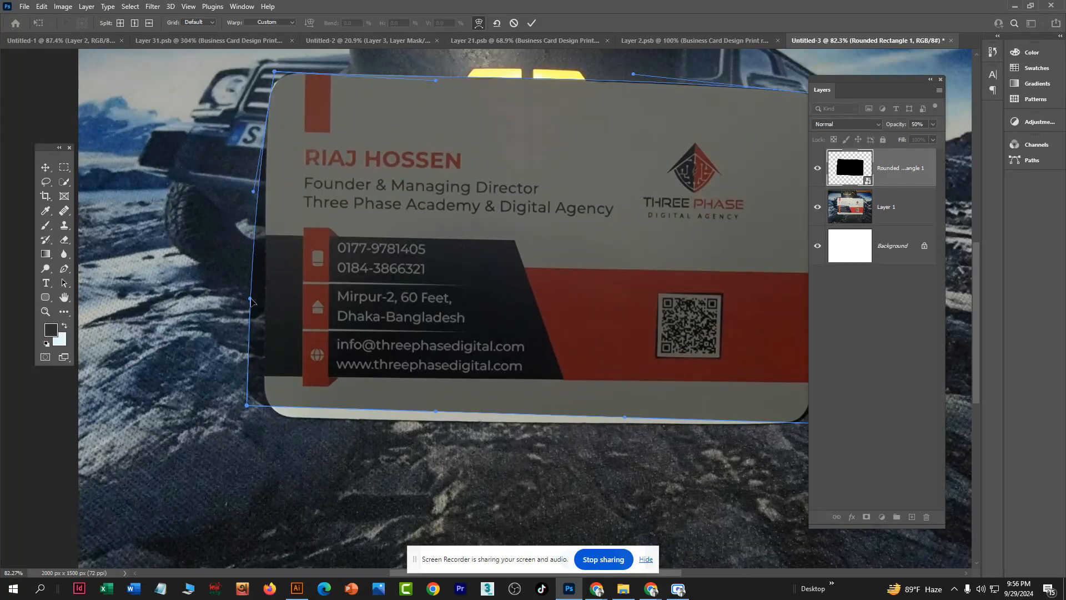
pyautogui.moveTo(250, 301); pyautogui.dragTo(278, 301)
pyautogui.moveTo(248, 405); pyautogui.dragTo(263, 416)
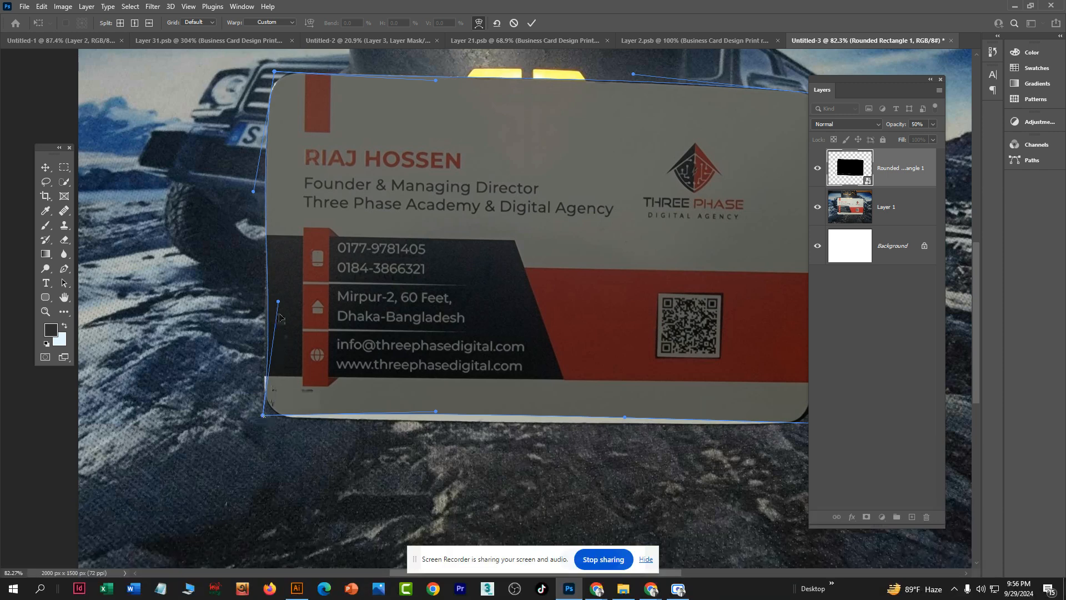
pyautogui.moveTo(278, 305); pyautogui.dragTo(271, 319)
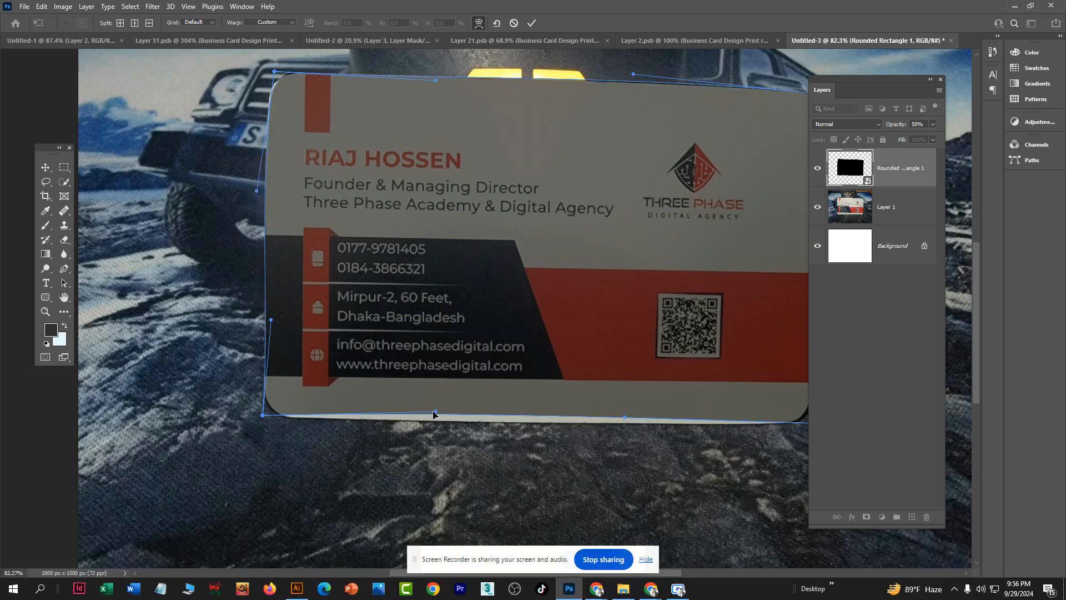
# Step: Bend the rectangle's lower edge down to the card's bottom edge and fine-tune the bottom-left corner
pyautogui.moveTo(436, 414); pyautogui.dragTo(433, 421)
pyautogui.moveTo(262, 415); pyautogui.dragTo(264, 415)
pyautogui.moveTo(624, 419); pyautogui.dragTo(619, 425)
pyautogui.scroll(6, 437, 427)
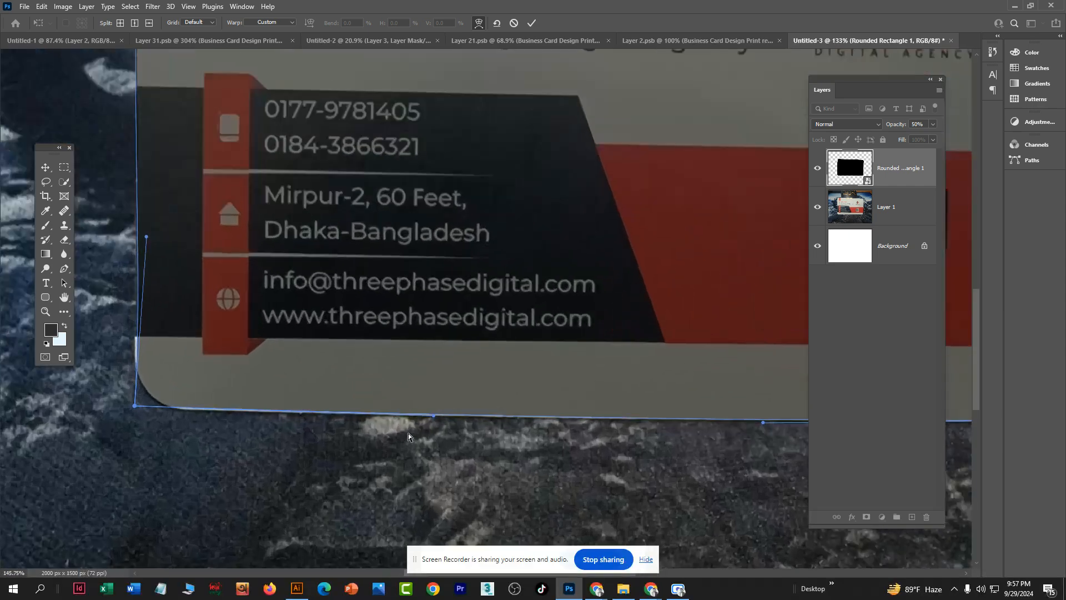
pyautogui.moveTo(461, 401); pyautogui.dragTo(458, 409)
pyautogui.scroll(-9, 474, 331)
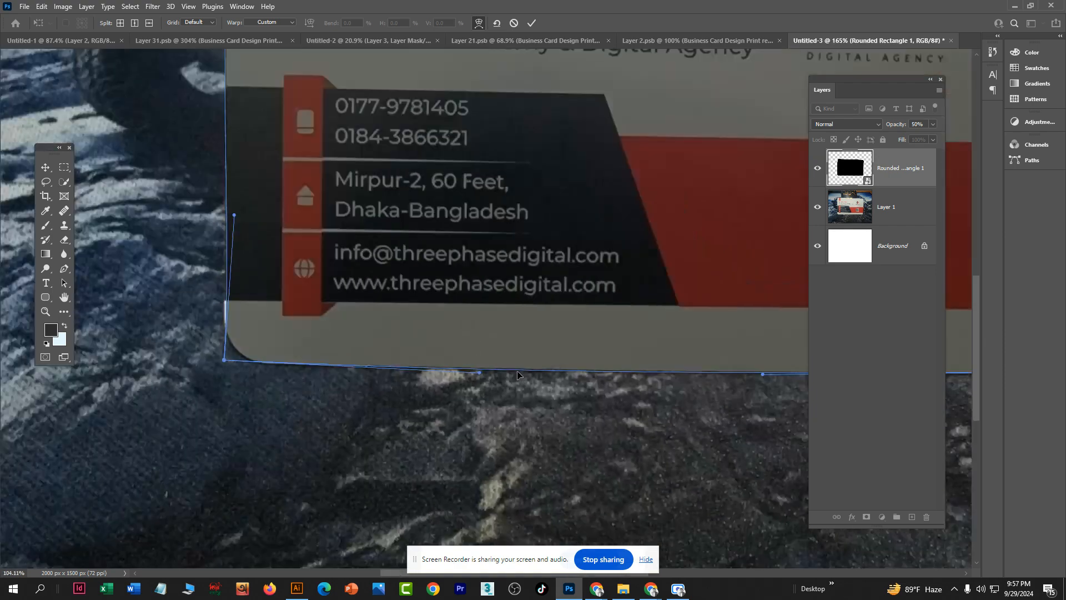
# Step: Warp the bottom-right corner near the QR code onto the card's rounded corner and check the right edge
pyautogui.scroll(8, 622, 325)
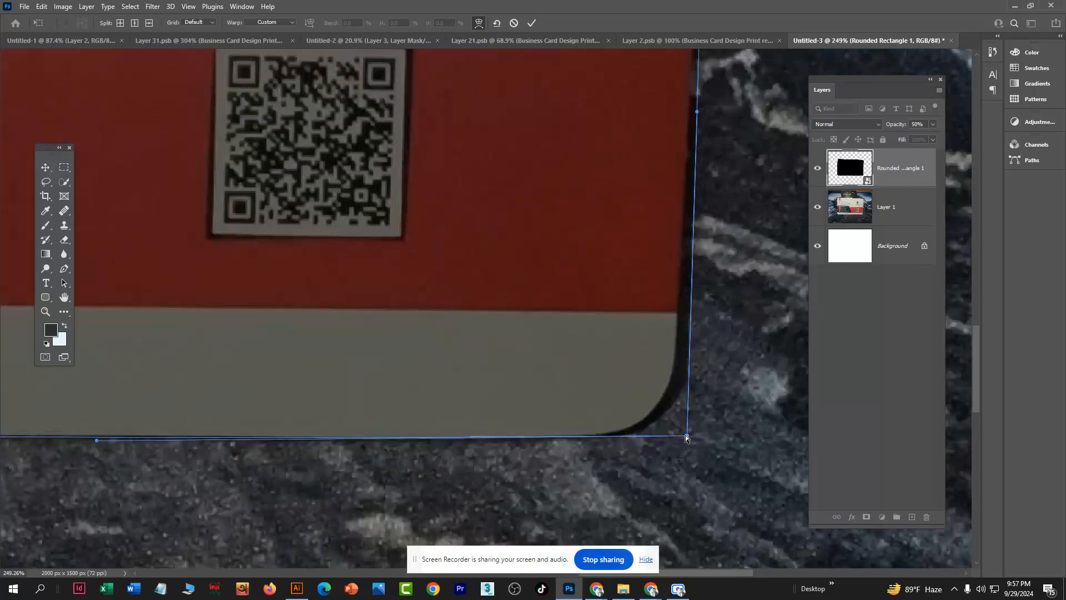
pyautogui.moveTo(685, 434); pyautogui.dragTo(671, 438)
pyautogui.scroll(-9, 660, 372)
pyautogui.scroll(4, 678, 145)
pyautogui.scroll(8, 682, 192)
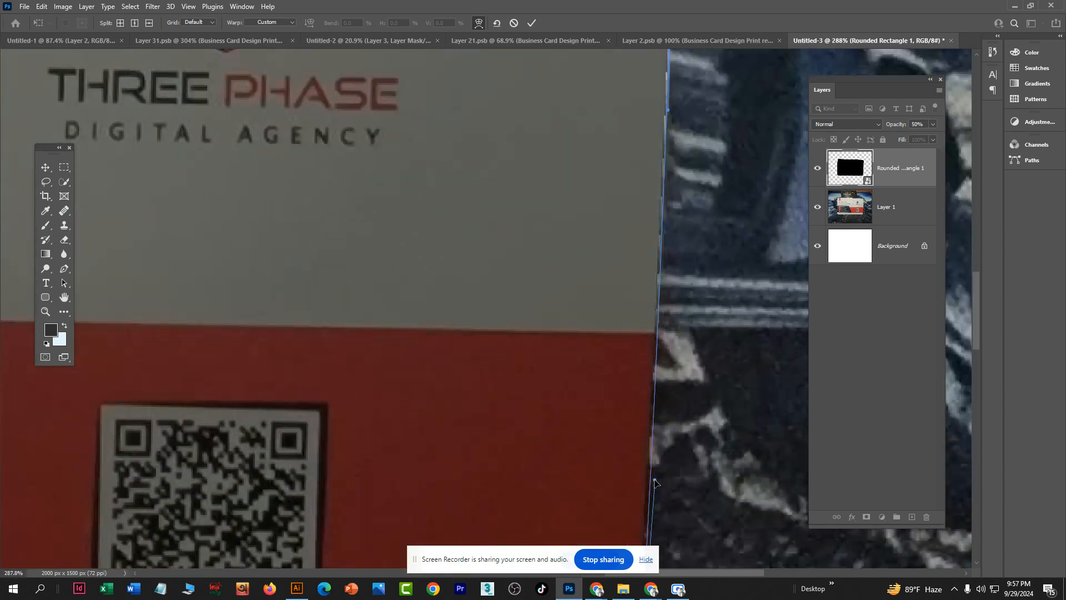
pyautogui.scroll(-10, 683, 323)
pyautogui.scroll(8, 421, 183)
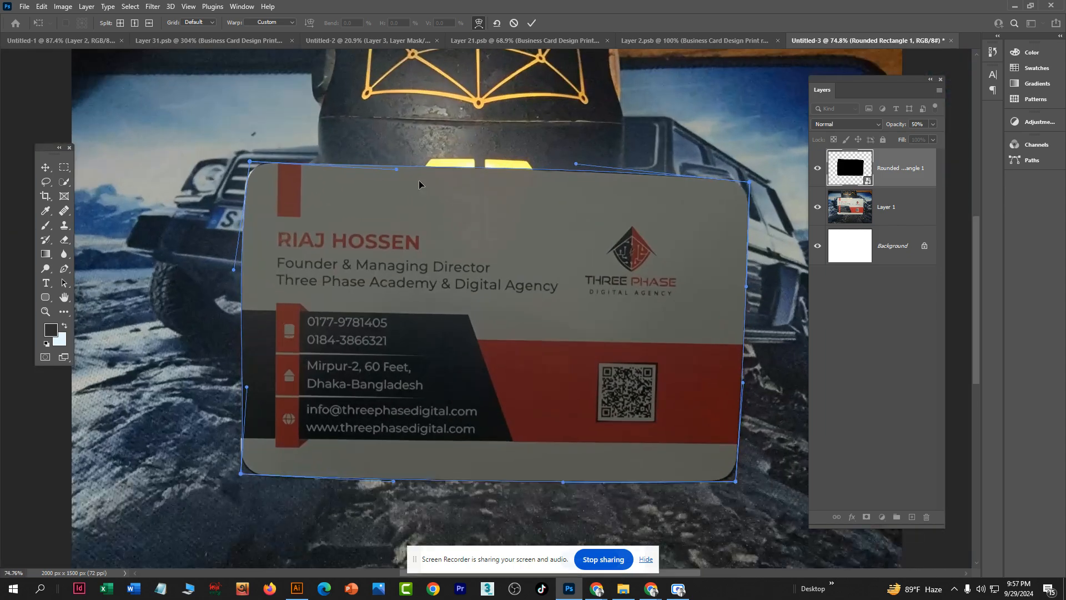
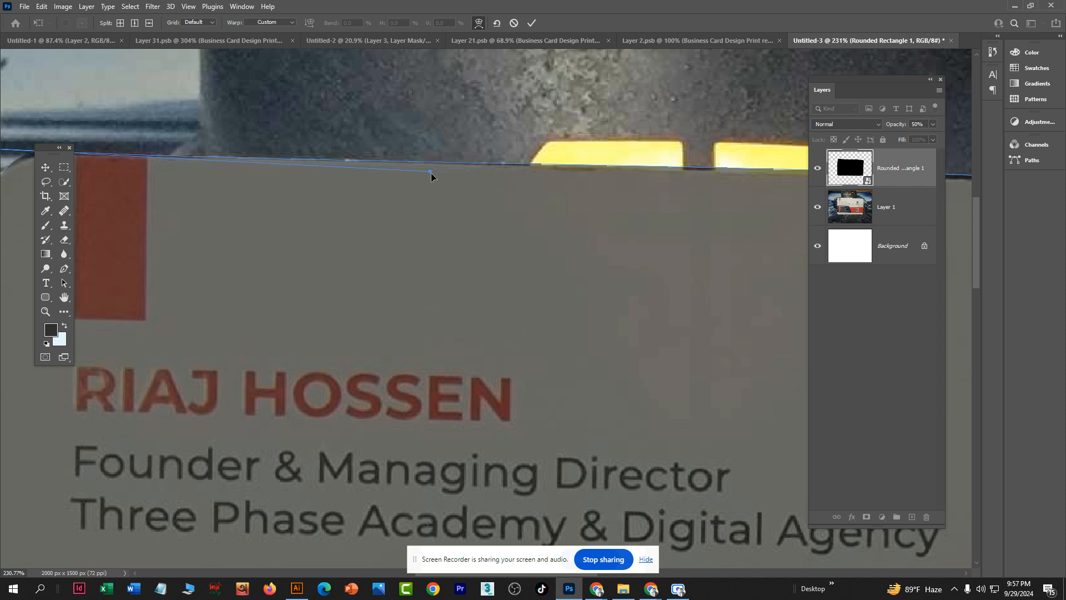
# Step: Fine-tune the warp of the rounded rectangle's upper edge to follow the card's top edge and apply it
pyautogui.moveTo(431, 172); pyautogui.dragTo(408, 171)
pyautogui.scroll(-5, 509, 291)
pyautogui.scroll(4, 684, 248)
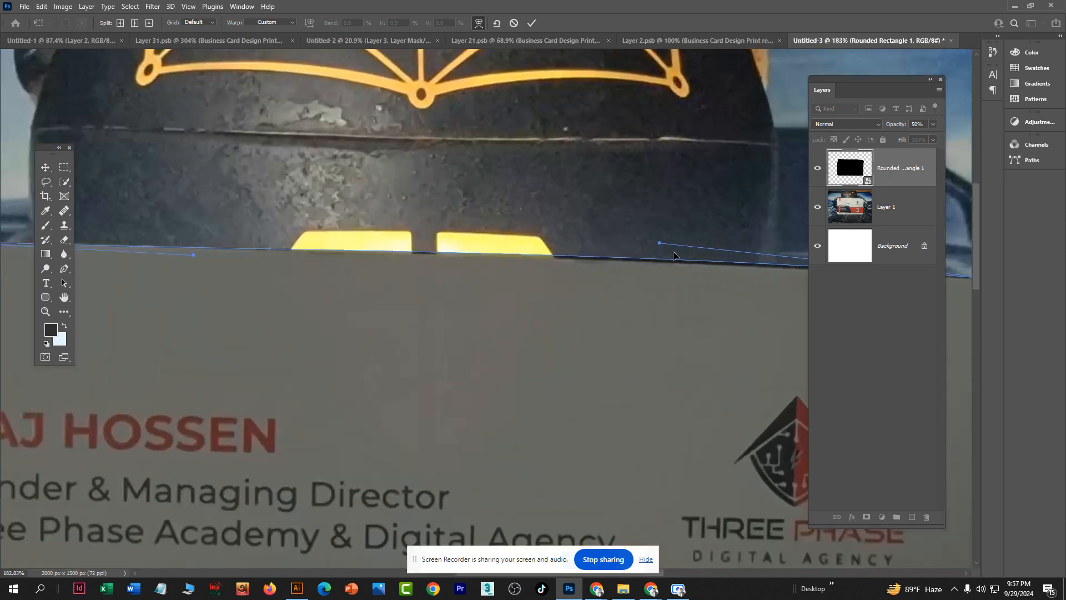
pyautogui.moveTo(659, 242); pyautogui.dragTo(636, 249)
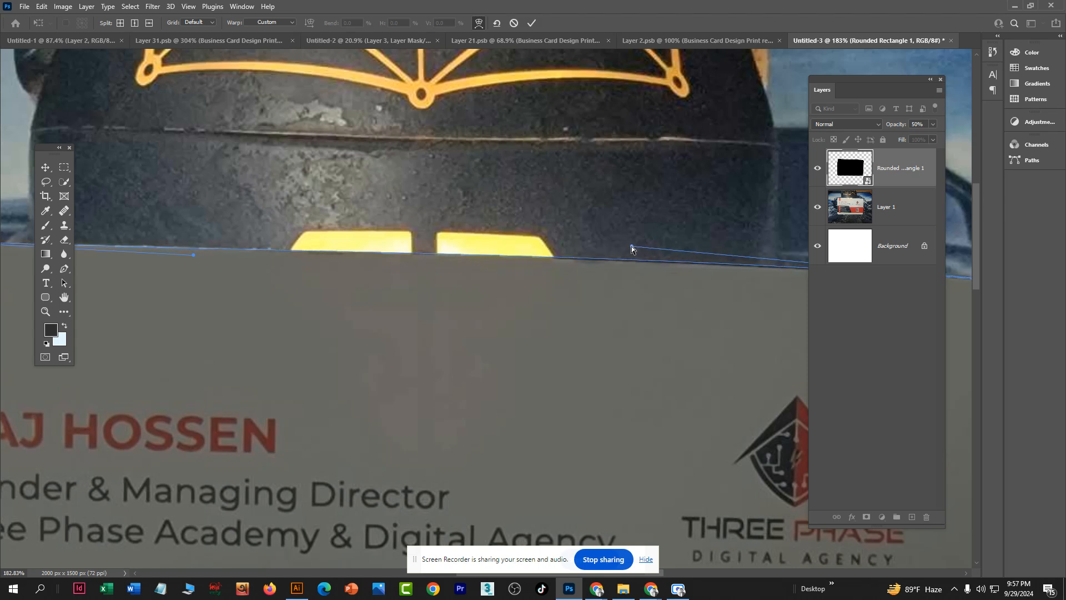
pyautogui.scroll(-5, 631, 249)
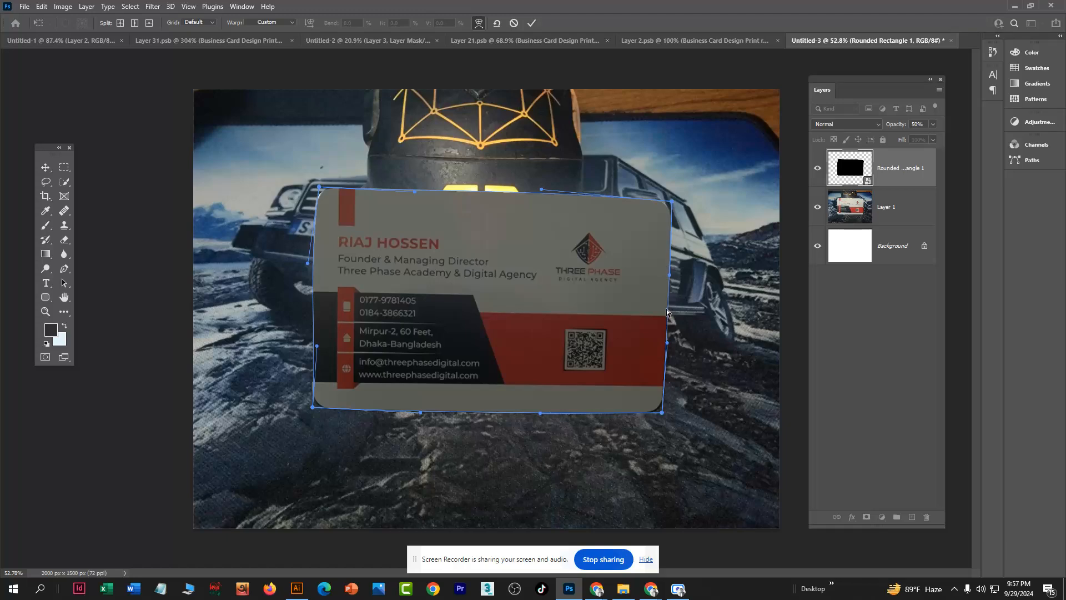
pyautogui.press('Return')
# Step: Warp the rectangle again to cover the exposed card border along its left edge and bottom-left corner
pyautogui.scroll(5, 330, 396)
pyautogui.scroll(5, 266, 410)
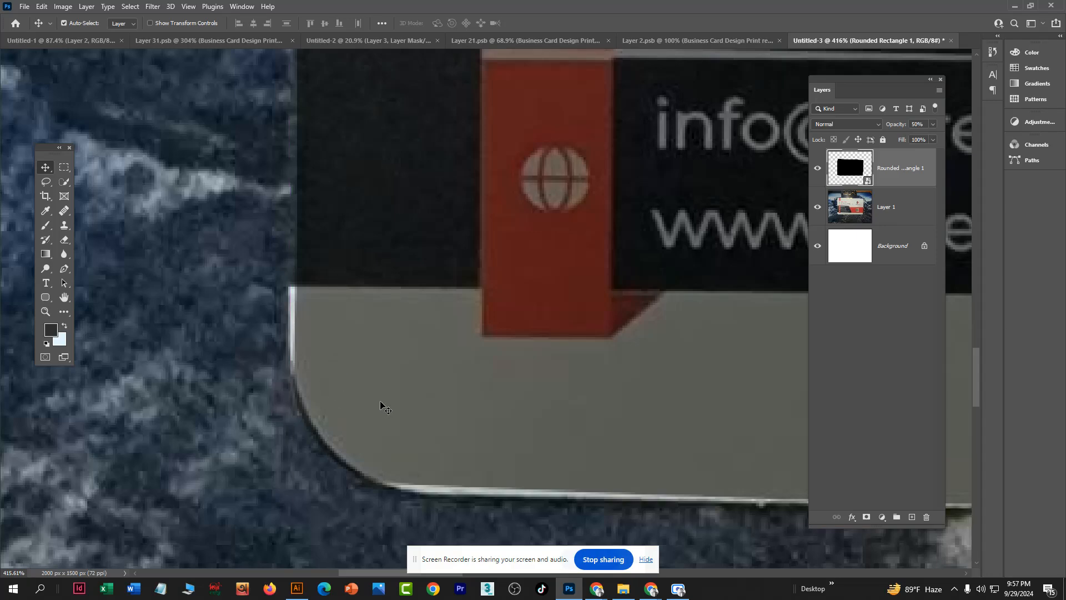
pyautogui.scroll(-5, 380, 404)
pyautogui.hotkey('ctrl', 't')
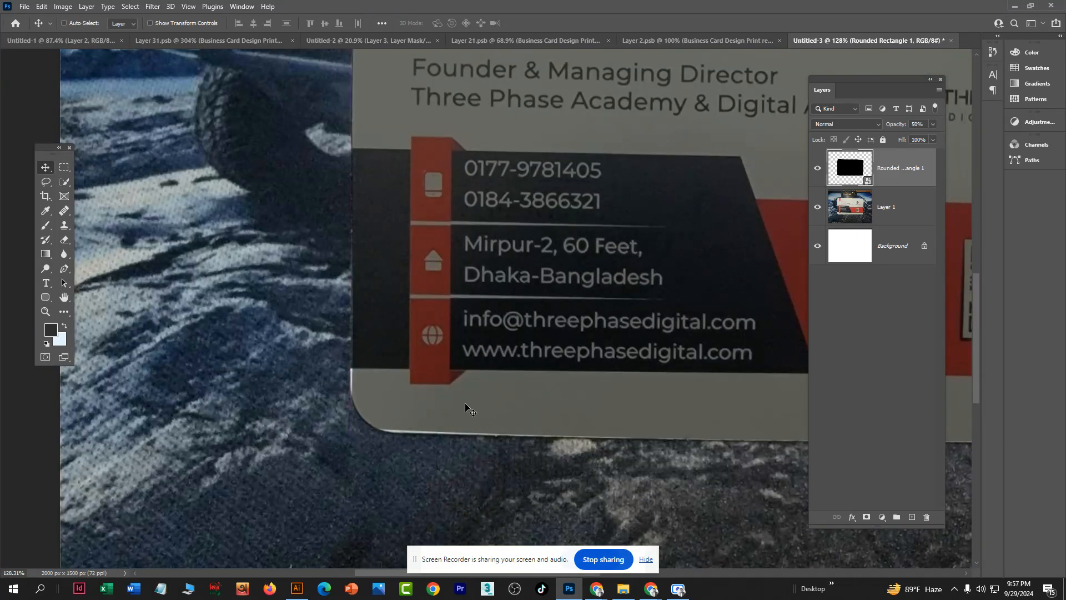
pyautogui.rightClick(750, 453)
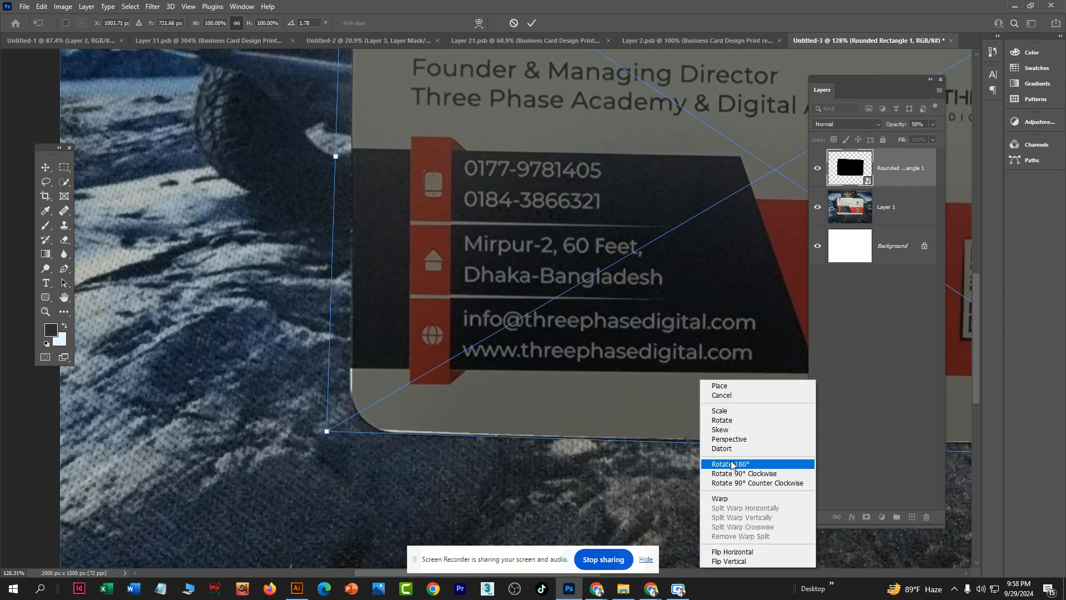
pyautogui.click(720, 498)
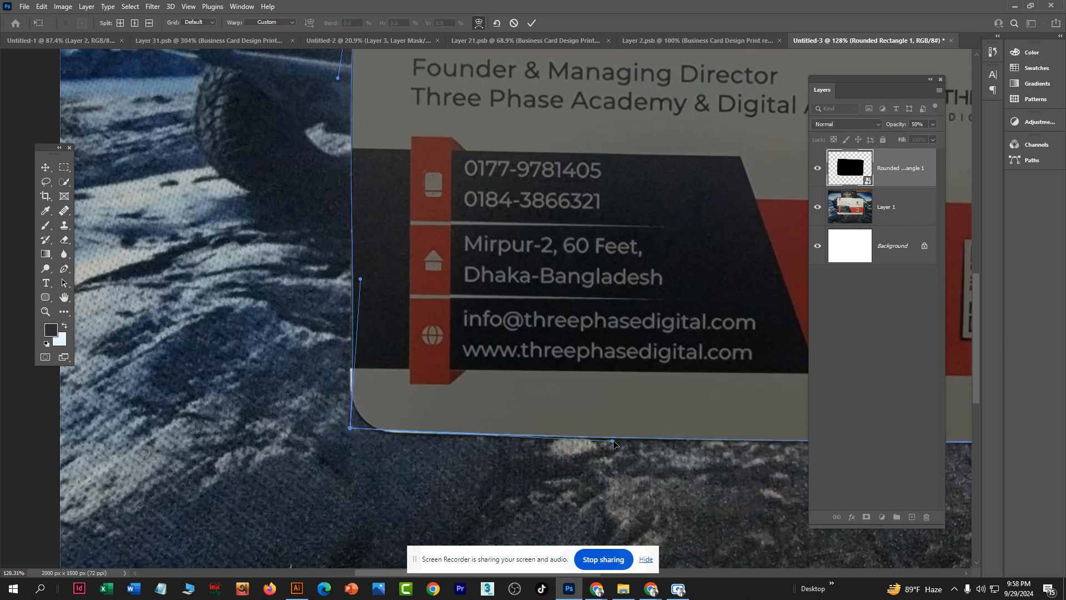
pyautogui.moveTo(613, 442); pyautogui.dragTo(600, 445)
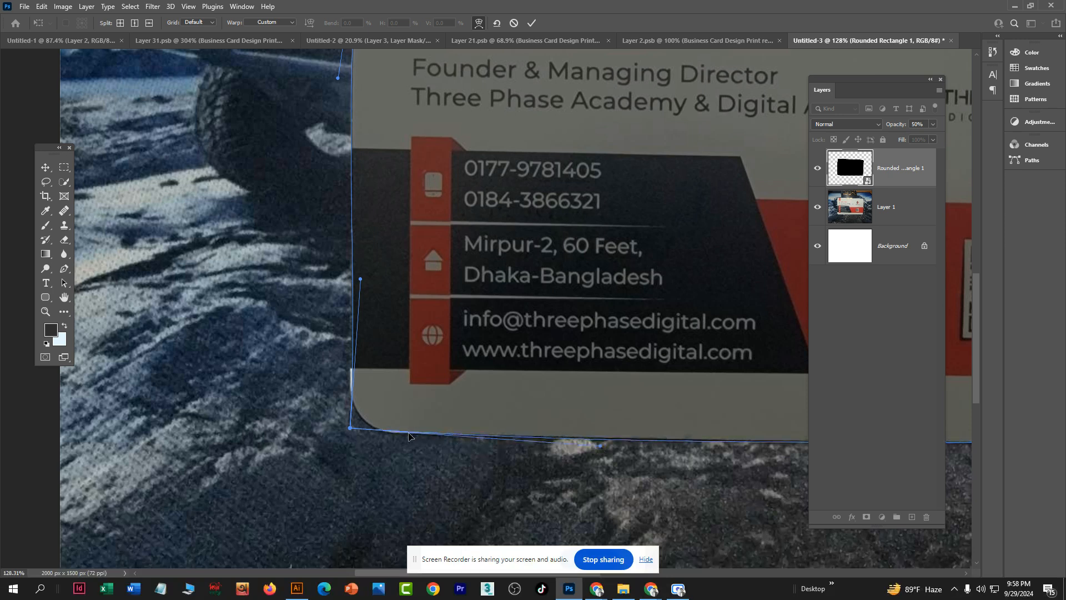
pyautogui.moveTo(358, 285); pyautogui.dragTo(350, 289)
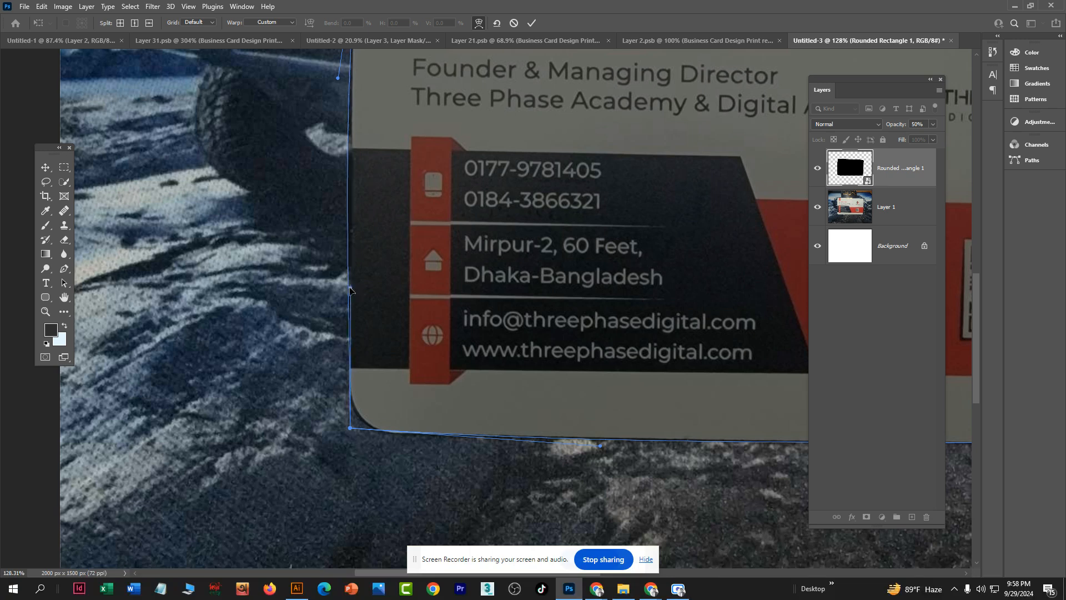
pyautogui.moveTo(337, 79); pyautogui.dragTo(344, 92)
pyautogui.press('Return')
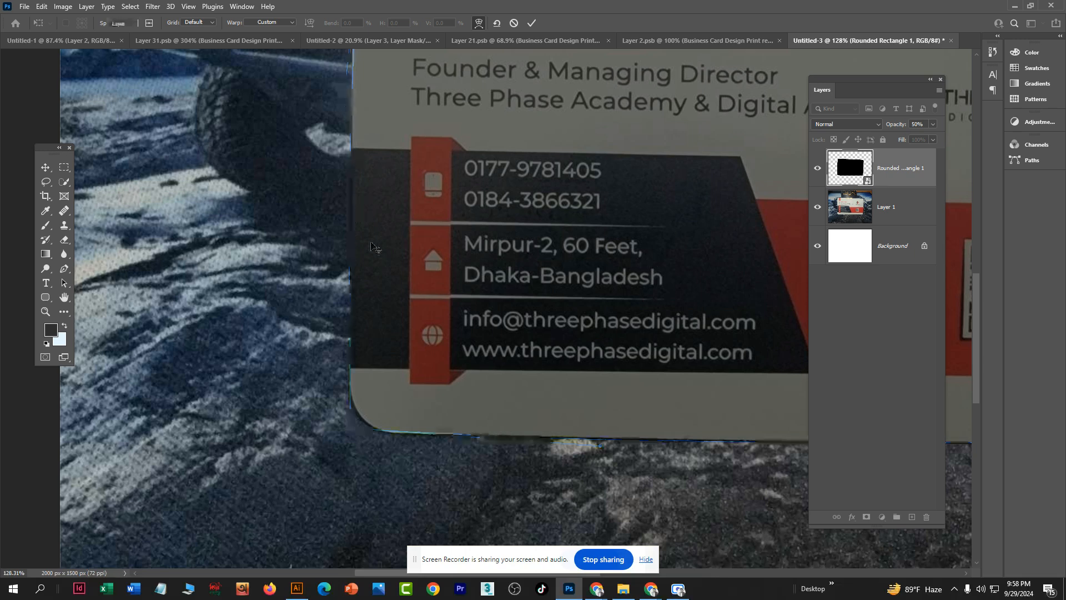
# Step: Bow the rectangle's lower edge further outward beside the bottom-left corner with another Warp and apply it
pyautogui.hotkey('ctrl', 't')
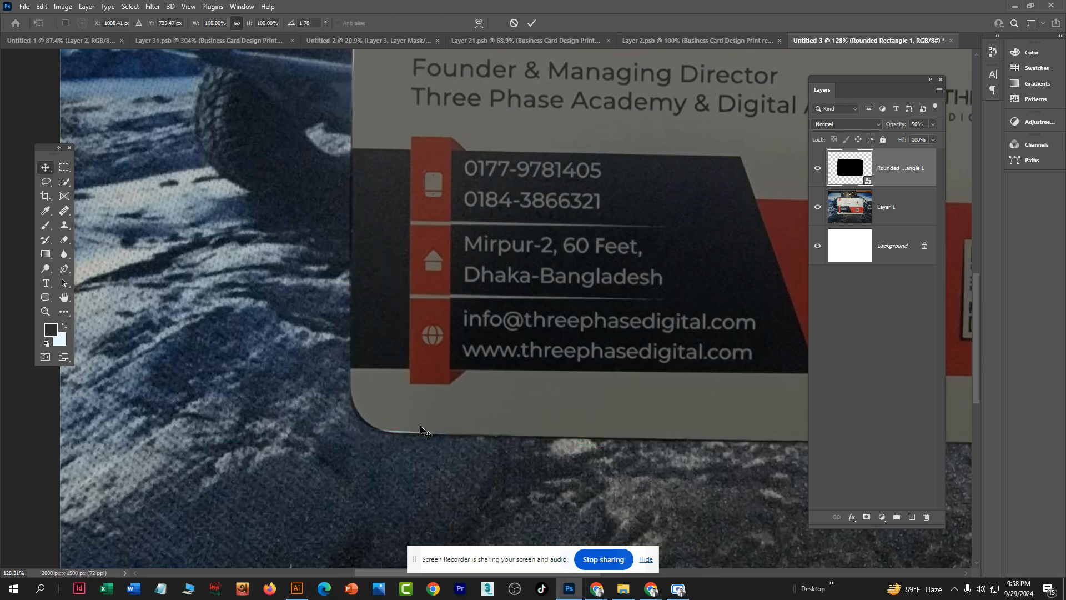
pyautogui.rightClick(449, 399)
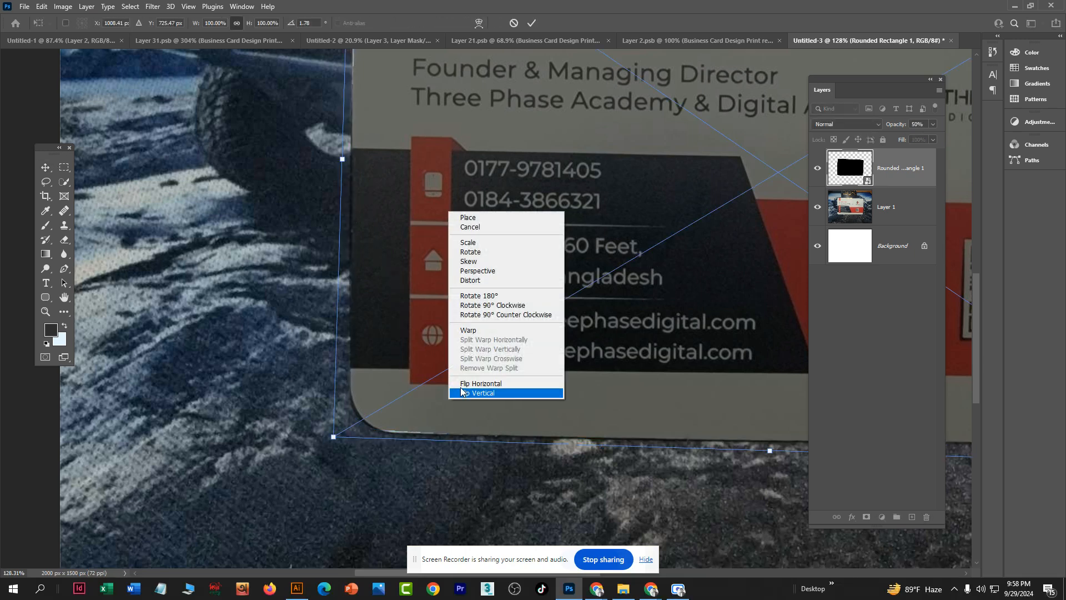
pyautogui.click(469, 330)
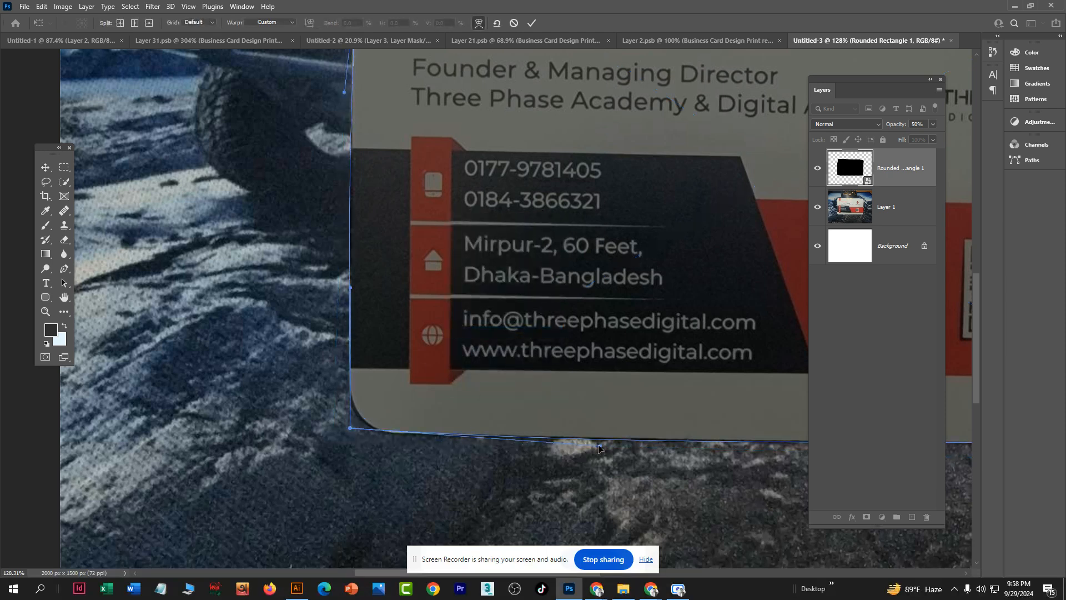
pyautogui.moveTo(598, 447); pyautogui.dragTo(504, 449)
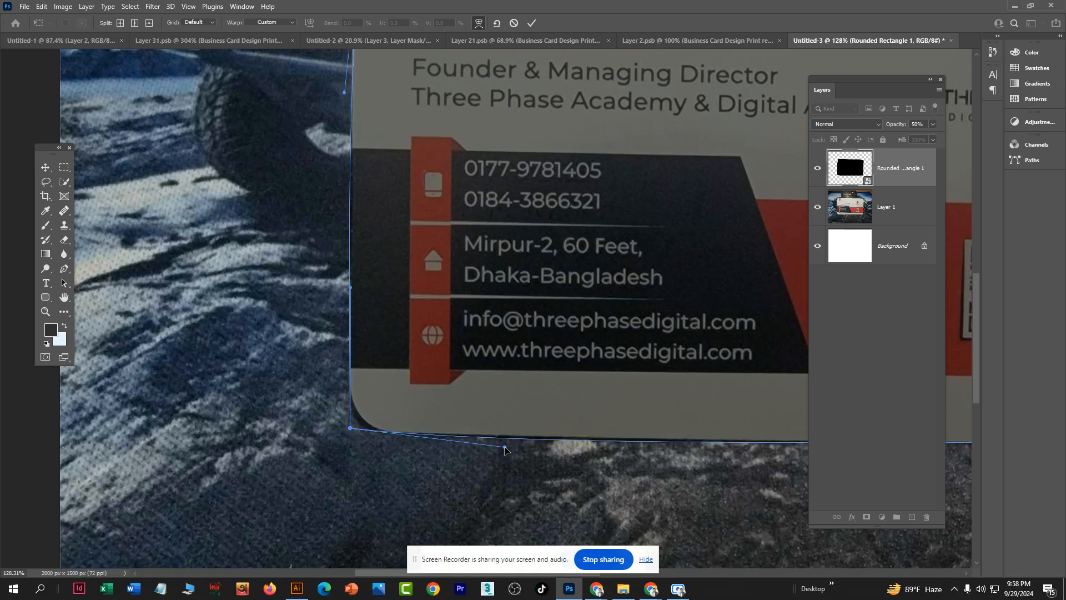
pyautogui.press('Return')
pyautogui.scroll(-10, 457, 417)
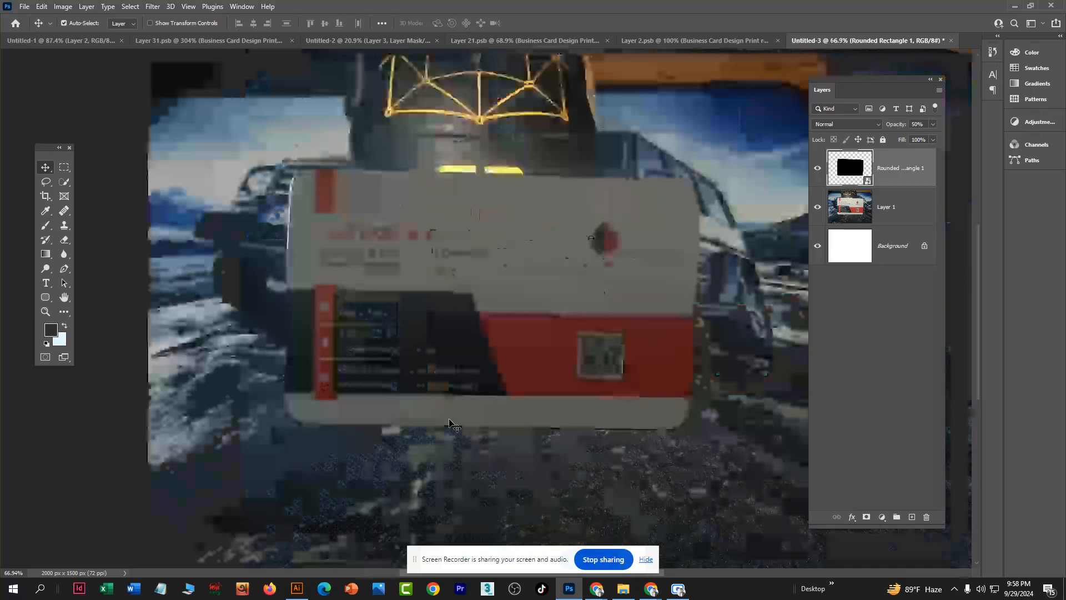
pyautogui.scroll(3, 372, 249)
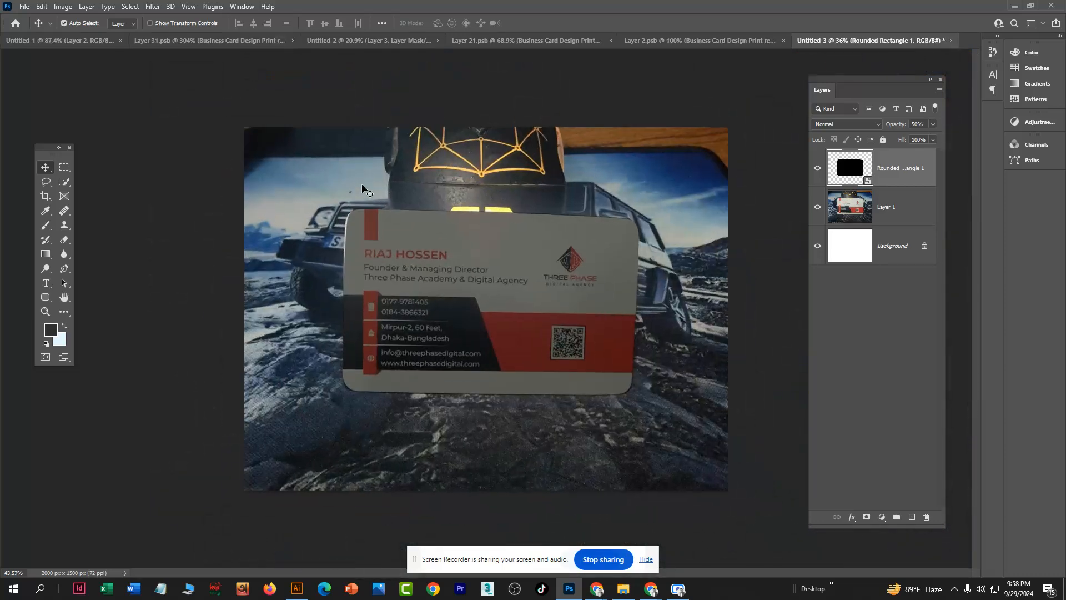
# Step: Stretch the rectangle's left side slightly outward to a width of 100.52% to cover the card's left border
pyautogui.hotkey('ctrl', 't')
pyautogui.scroll(3, 293, 236)
pyautogui.scroll(2, 292, 267)
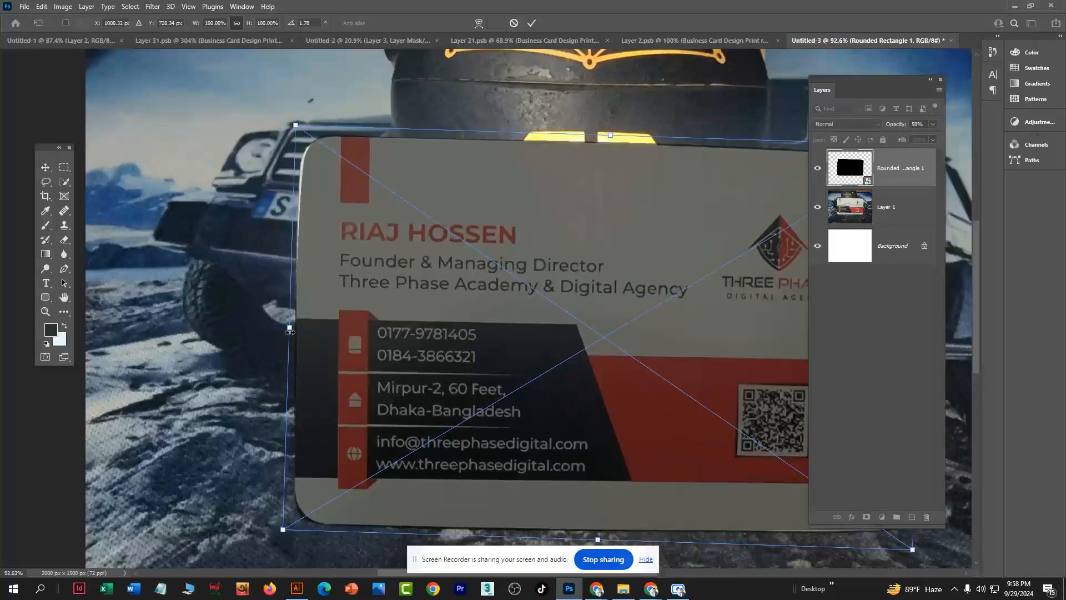
pyautogui.moveTo(288, 326); pyautogui.dragTo(287, 327)
pyautogui.press('Return')
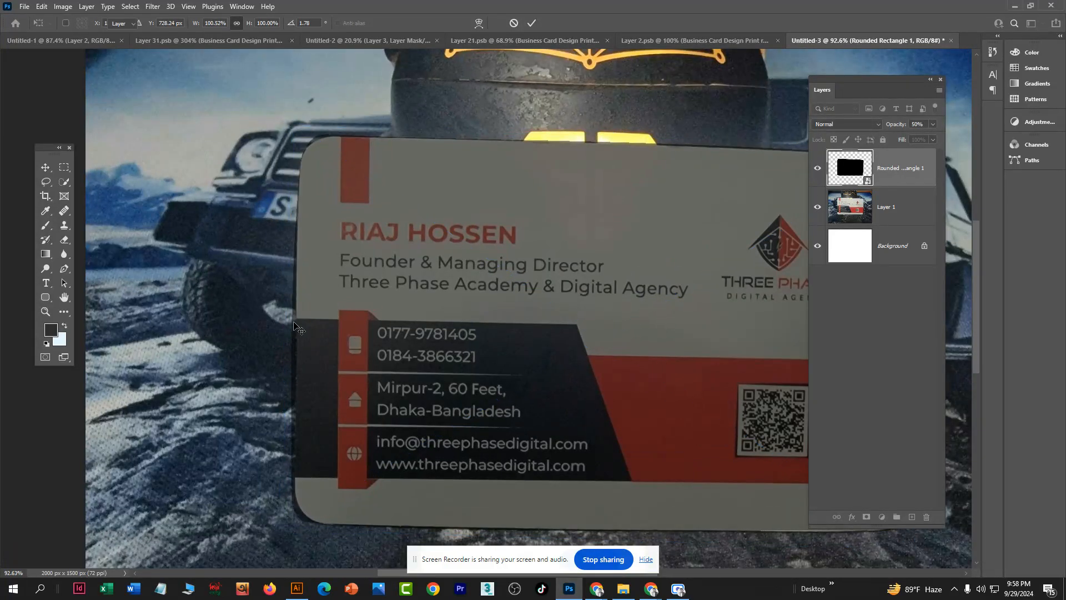
pyautogui.scroll(-10, 308, 299)
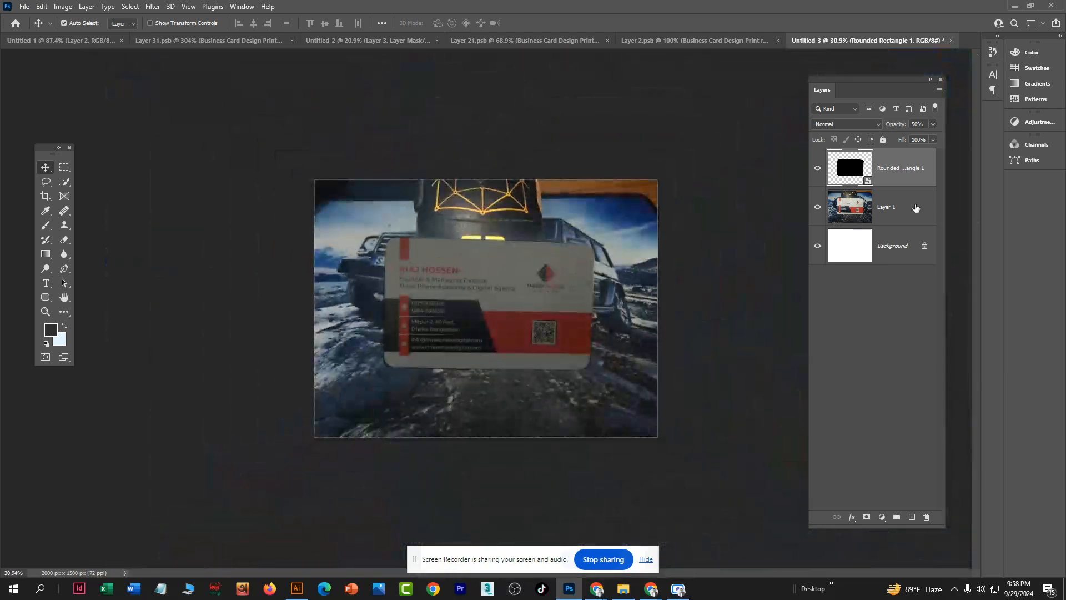
# Step: Set the rectangle's opacity to 100% and stretch its right and bottom sides slightly to hide the card completely
pyautogui.moveTo(933, 124); pyautogui.dragTo(976, 145)
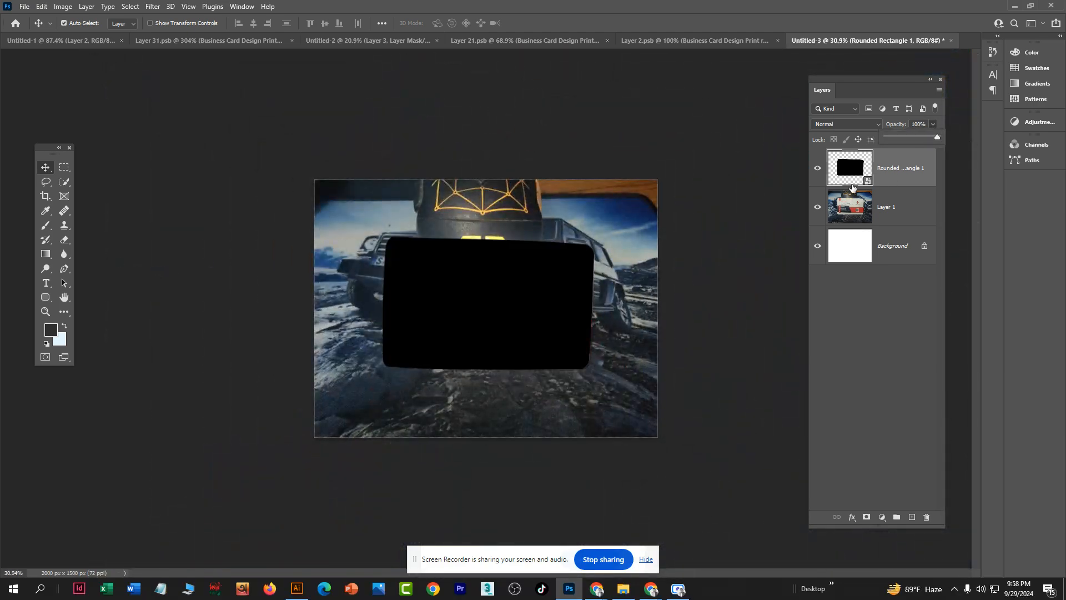
pyautogui.click(502, 300)
pyautogui.hotkey('ctrl', 't')
pyautogui.scroll(3, 594, 305)
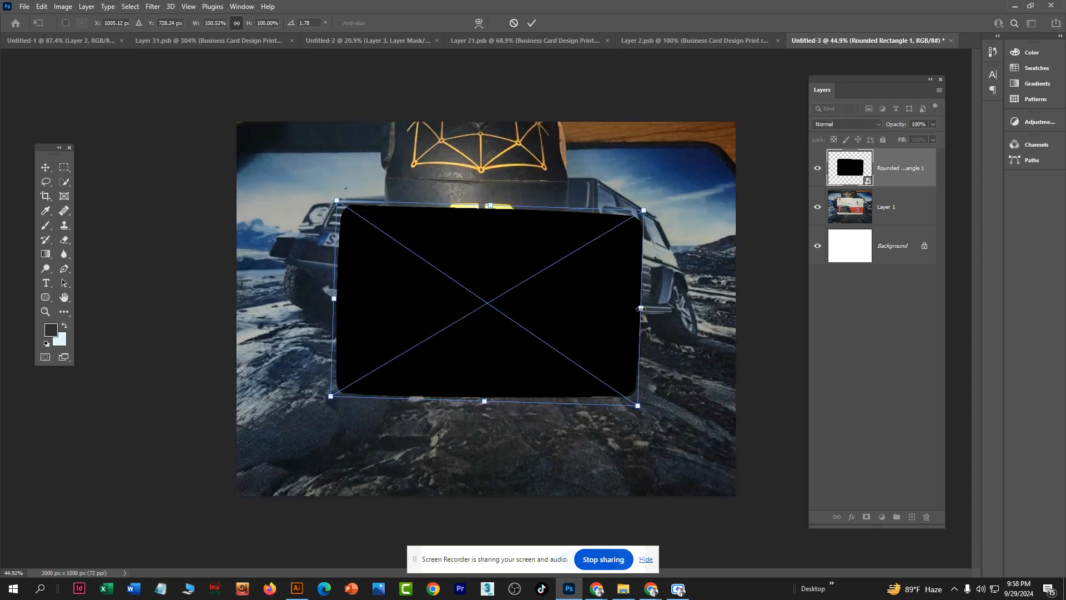
pyautogui.moveTo(642, 308); pyautogui.dragTo(645, 308)
pyautogui.moveTo(643, 307); pyautogui.dragTo(645, 308)
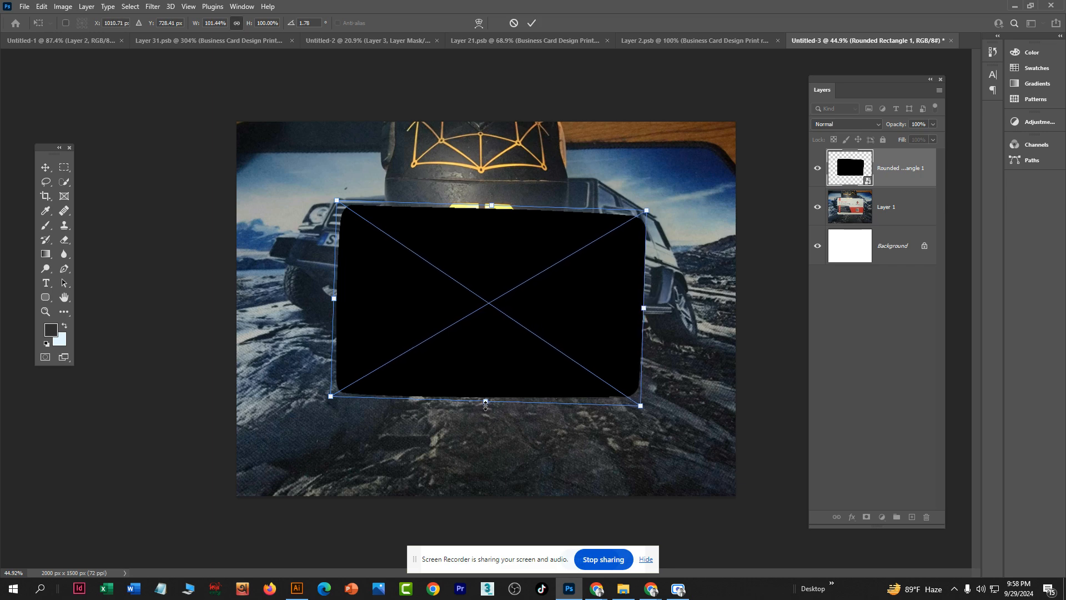
pyautogui.moveTo(486, 404); pyautogui.dragTo(485, 408)
pyautogui.press('Return')
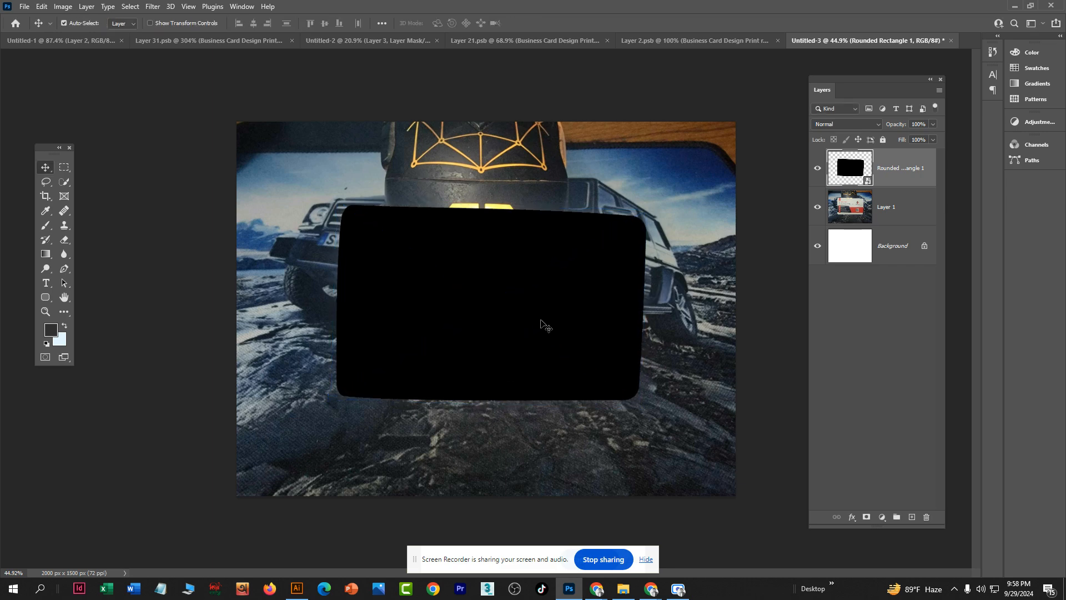
pyautogui.scroll(-3, 495, 362)
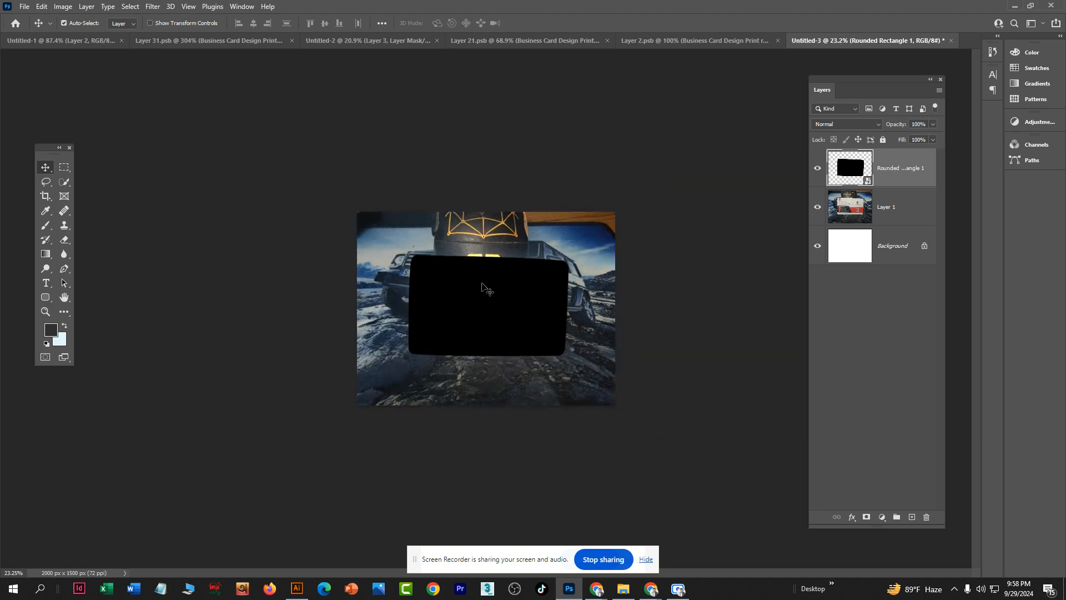
pyautogui.scroll(3, 518, 291)
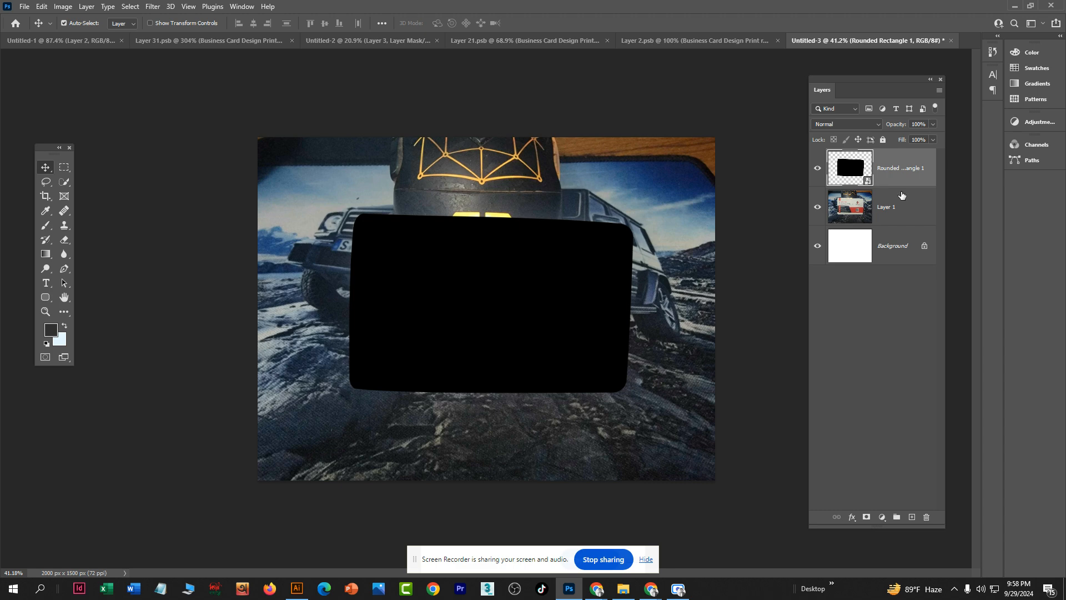
# Step: Open the Rounded Rectangle 1 smart object and copy the GNO Design business card from Layer 2.psb into it
pyautogui.doubleClick(858, 178)
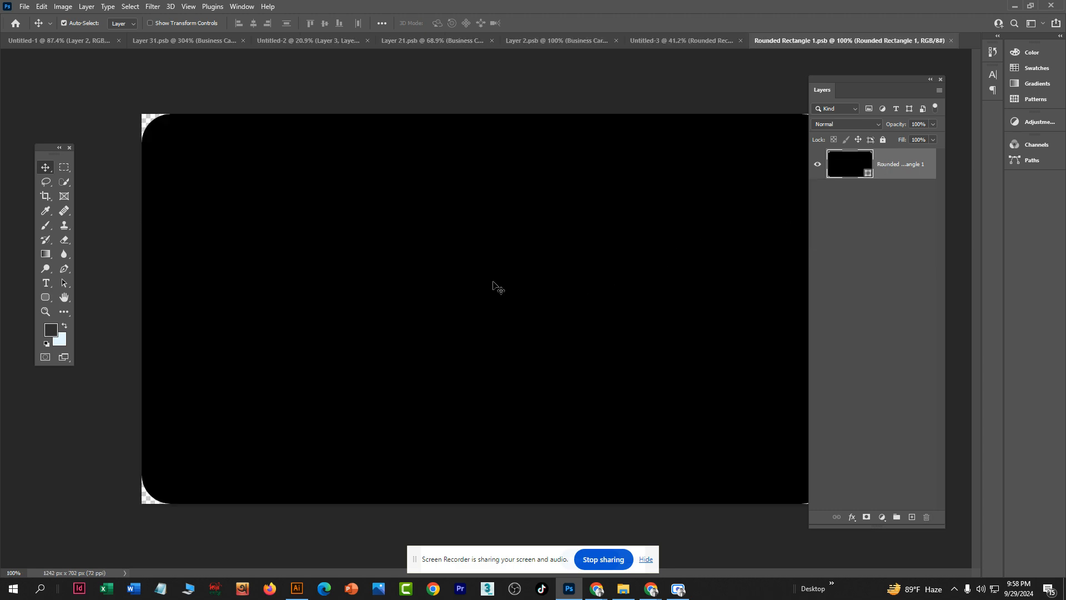
pyautogui.click(570, 42)
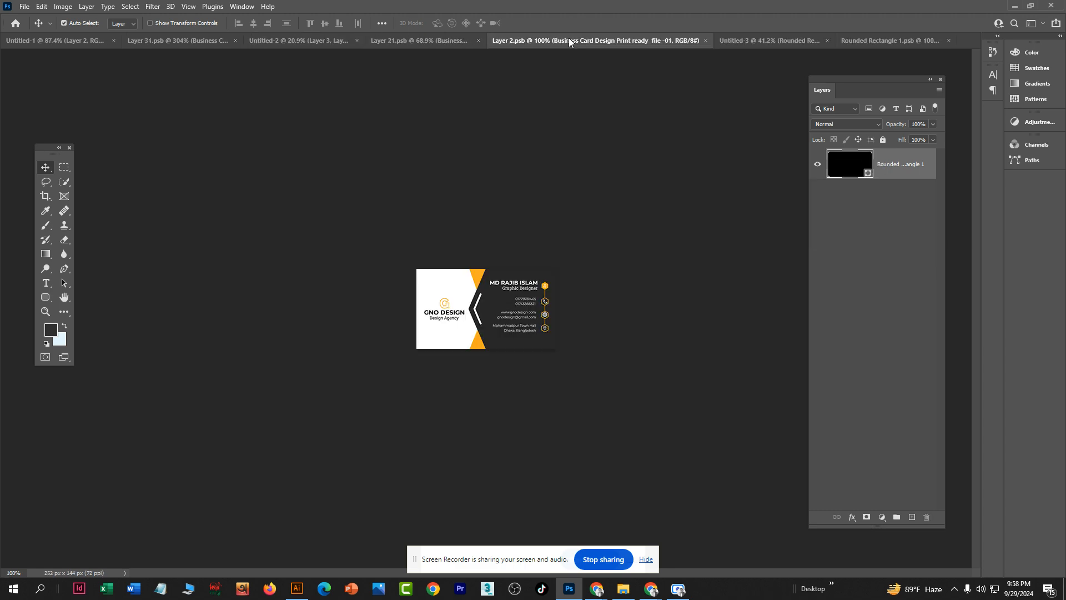
pyautogui.click(873, 42)
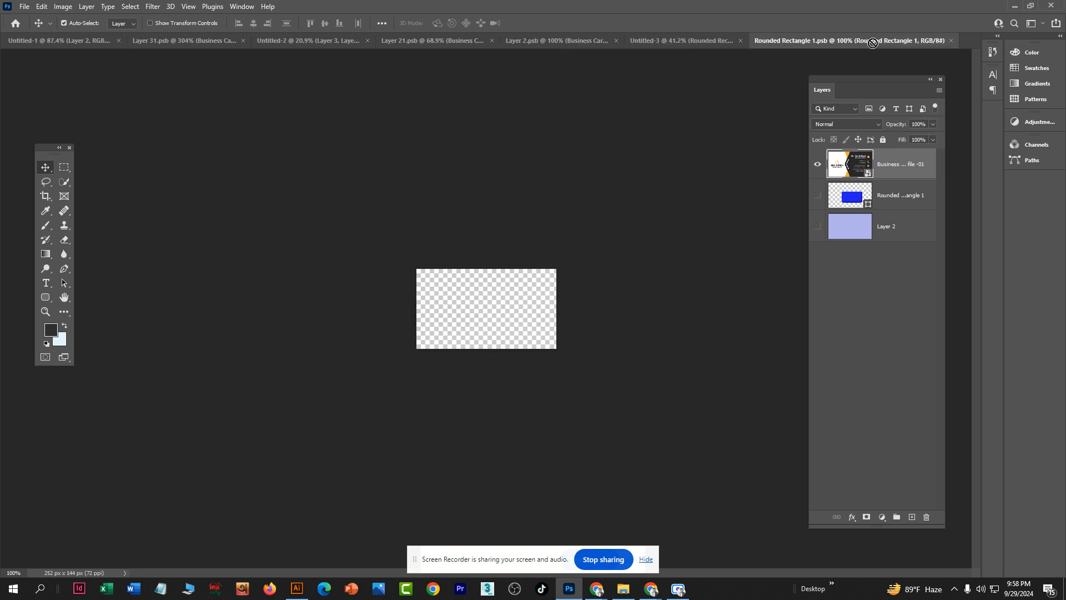
pyautogui.moveTo(873, 43); pyautogui.dragTo(431, 340)
pyautogui.scroll(-5, 430, 340)
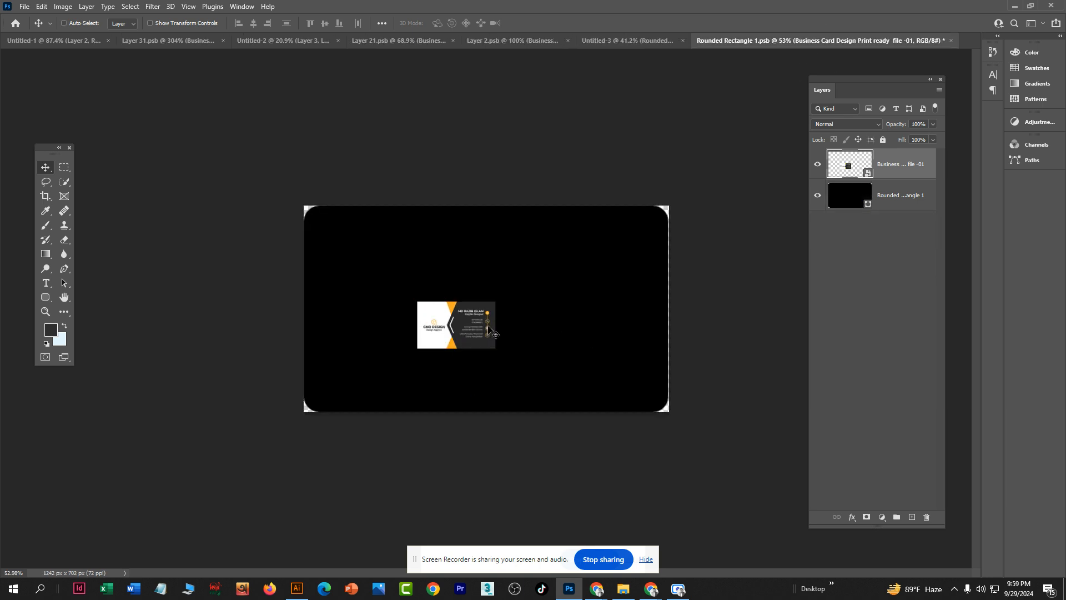
# Step: Scale the card design to 466.24% so it covers the rounded rectangle, save the smart object and check the Untitled-3 mockup
pyautogui.hotkey('ctrl', 't')
pyautogui.moveTo(496, 325); pyautogui.dragTo(662, 381)
pyautogui.moveTo(469, 346); pyautogui.dragTo(504, 329)
pyautogui.moveTo(492, 190); pyautogui.dragTo(492, 204)
pyautogui.moveTo(507, 310); pyautogui.dragTo(505, 304)
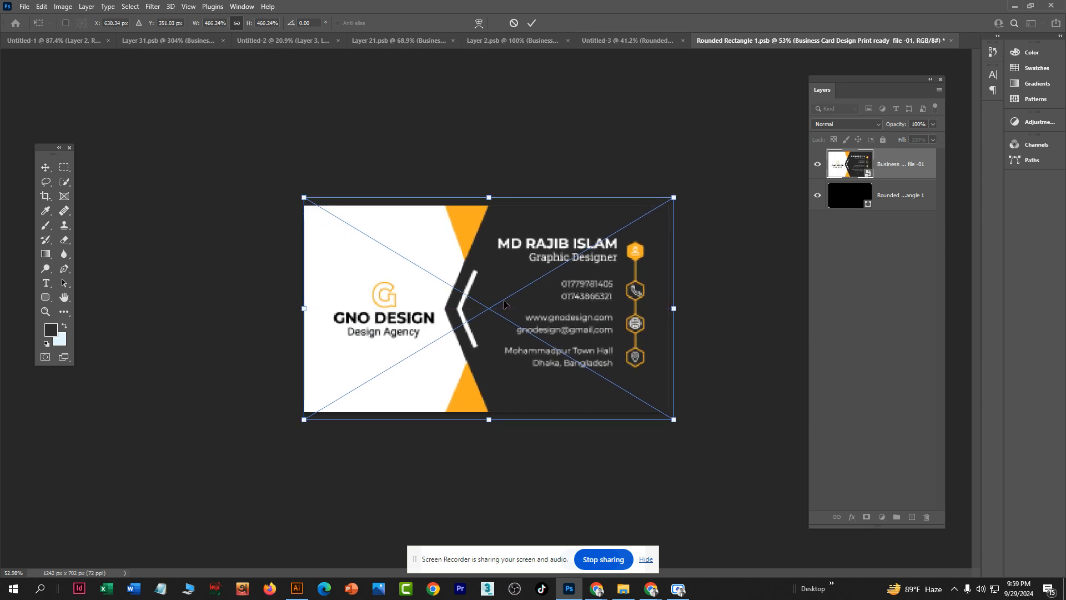
pyautogui.press('Return')
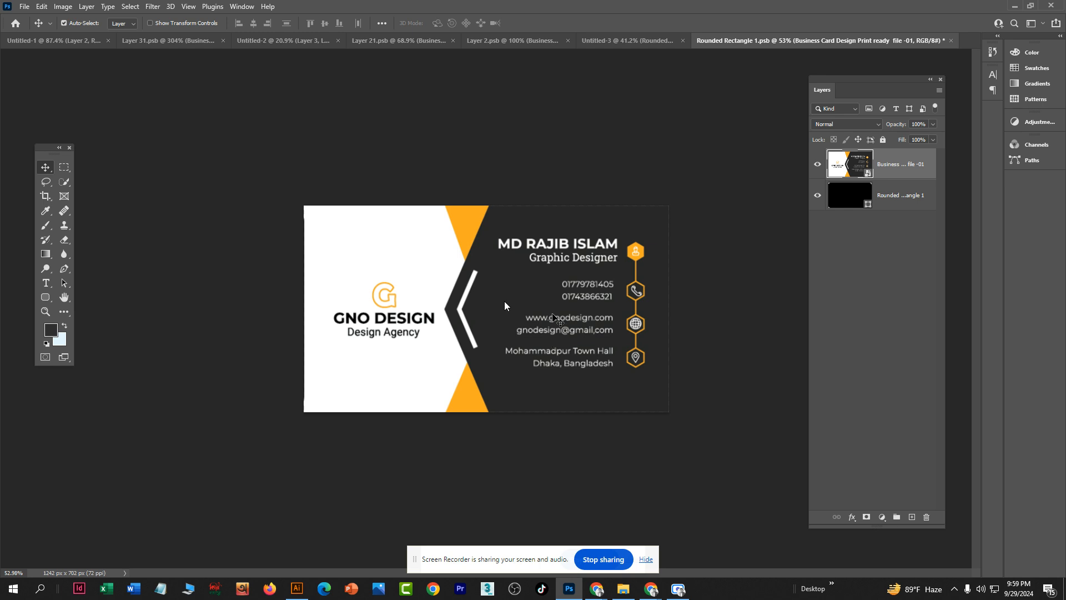
pyautogui.hotkey('ctrl', 's')
pyautogui.click(611, 44)
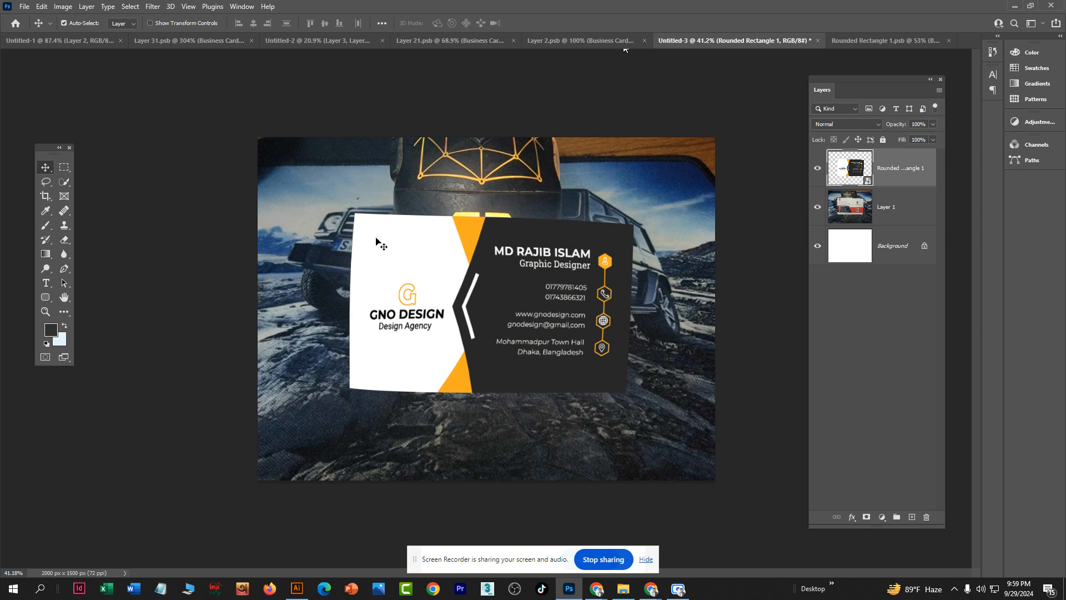
# Step: Clip the business card design layer to the rounded rectangle inside the Rounded Rectangle 1 smart object
pyautogui.click(885, 41)
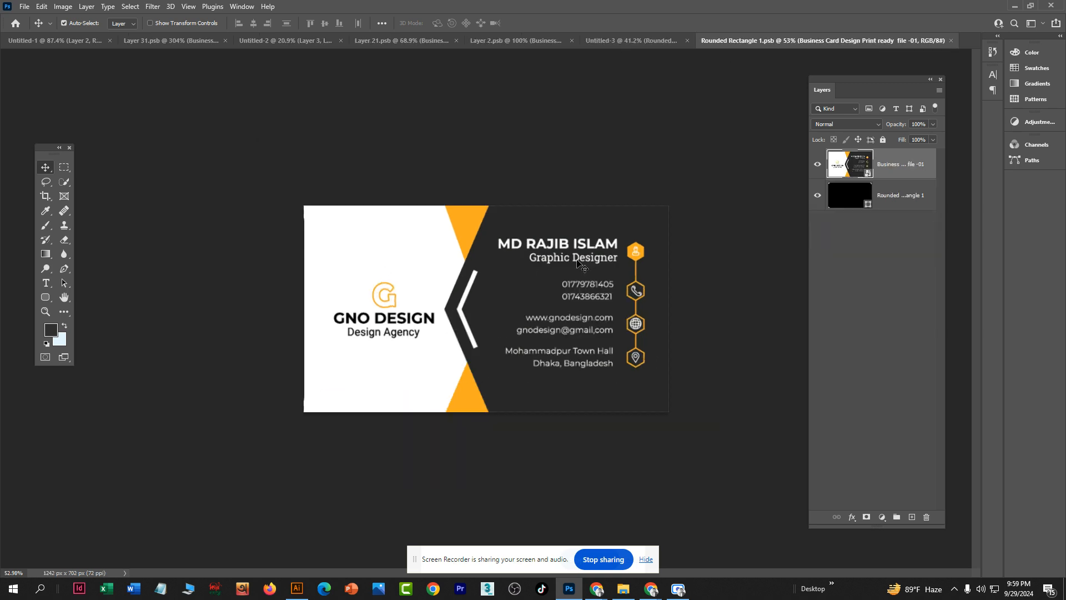
pyautogui.click(816, 165)
pyautogui.click(817, 165)
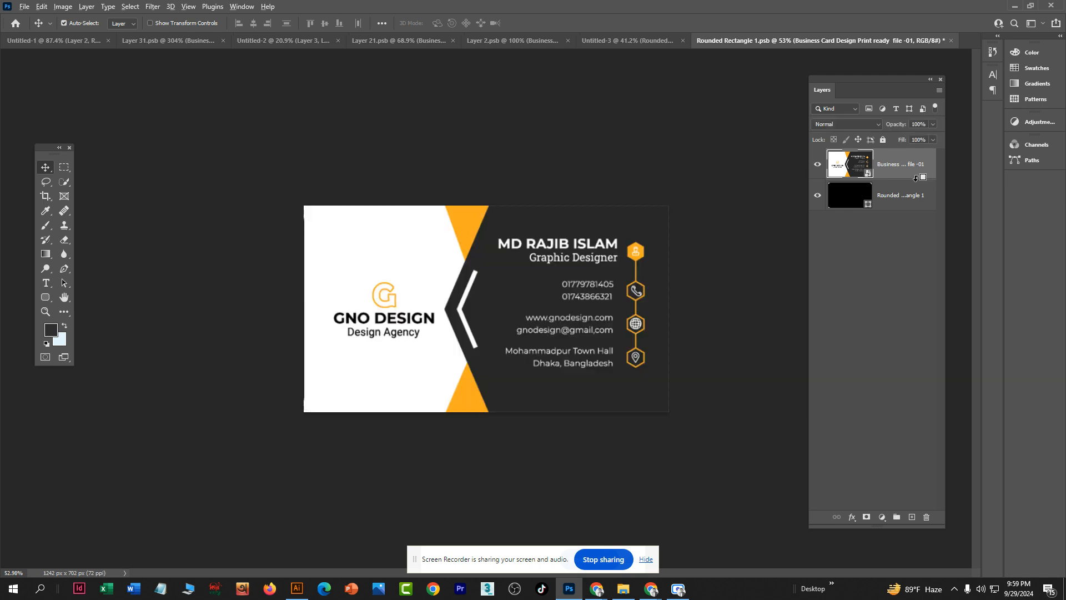
pyautogui.keyDown('alt'); pyautogui.click(916, 178); pyautogui.keyUp('alt')
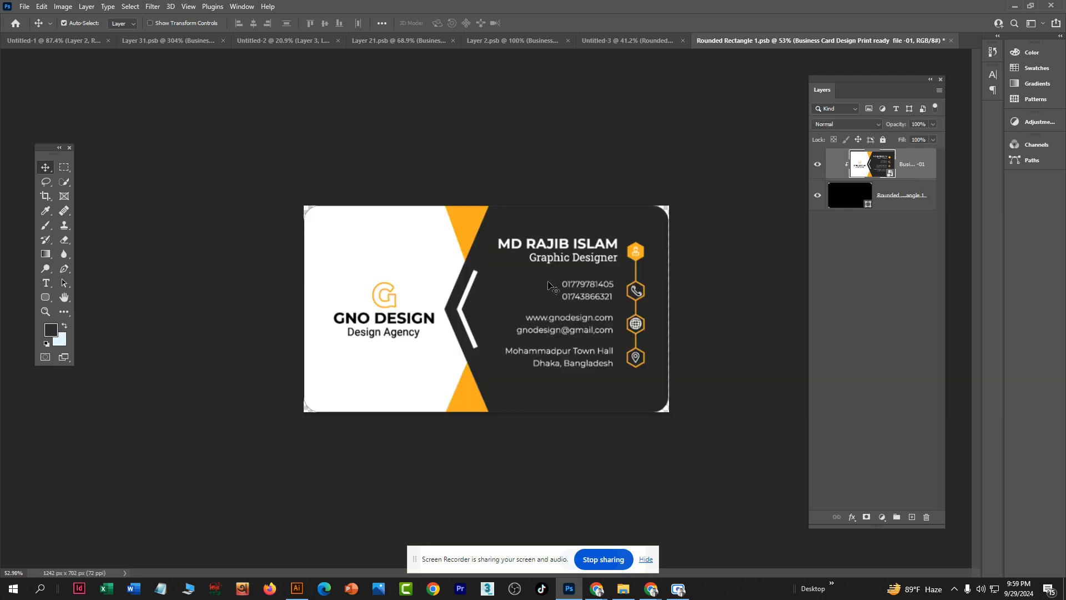
# Step: Save the Rounded Rectangle 1 smart object and check the clipped card design in the Untitled-3 mockup
pyautogui.hotkey('ctrl', 's')
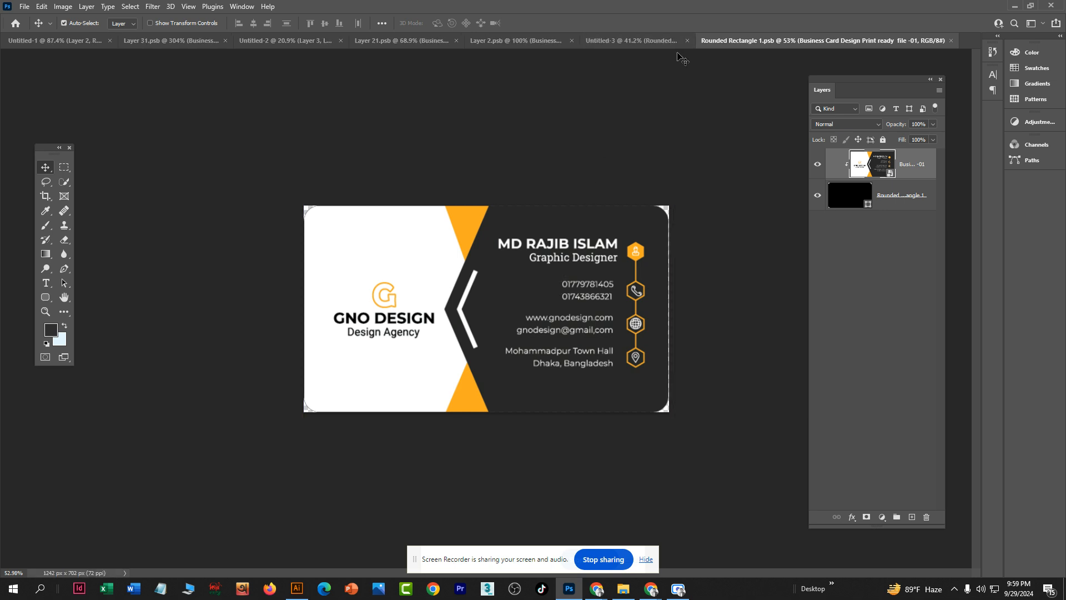
pyautogui.click(660, 42)
pyautogui.scroll(-5, 530, 326)
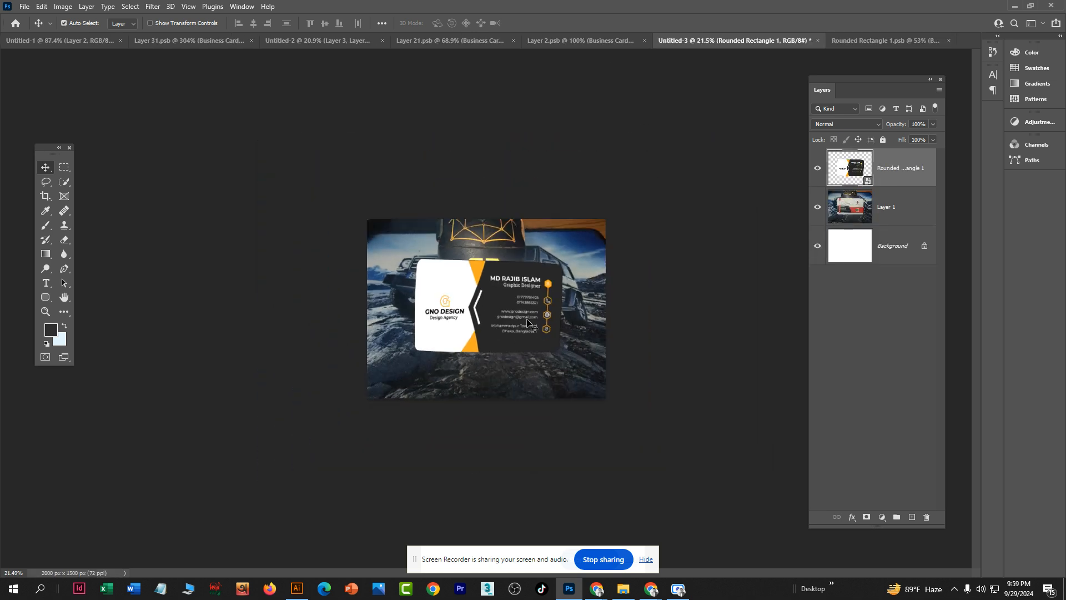
pyautogui.scroll(2, 479, 303)
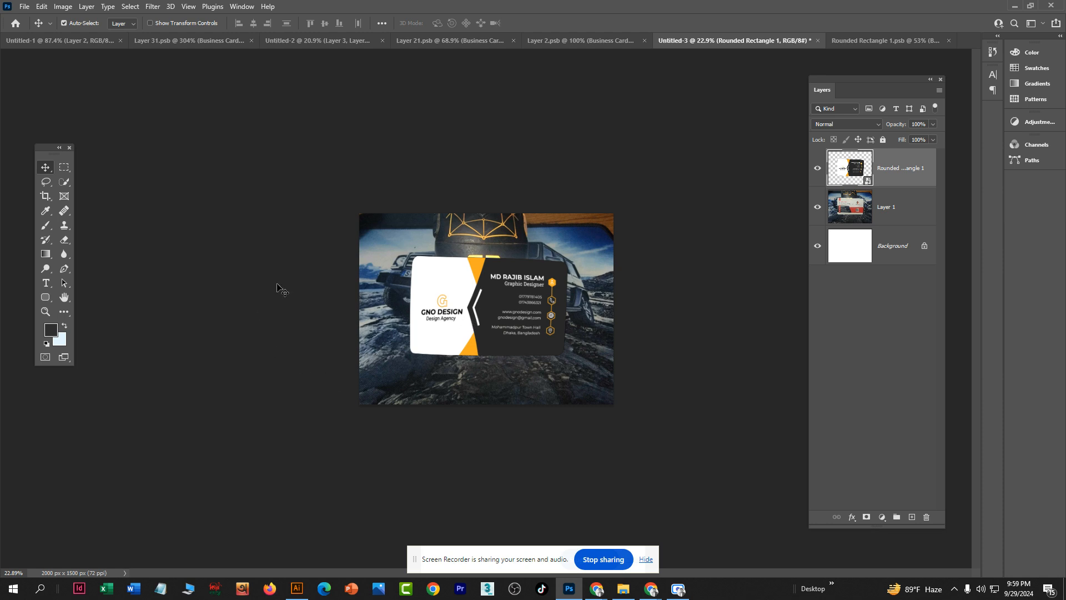
# Step: Add a drop shadow to the Rounded Rectangle 1 layer and set its colour to dark grey 404040
pyautogui.doubleClick(916, 171)
pyautogui.click(923, 160)
pyautogui.doubleClick(923, 160)
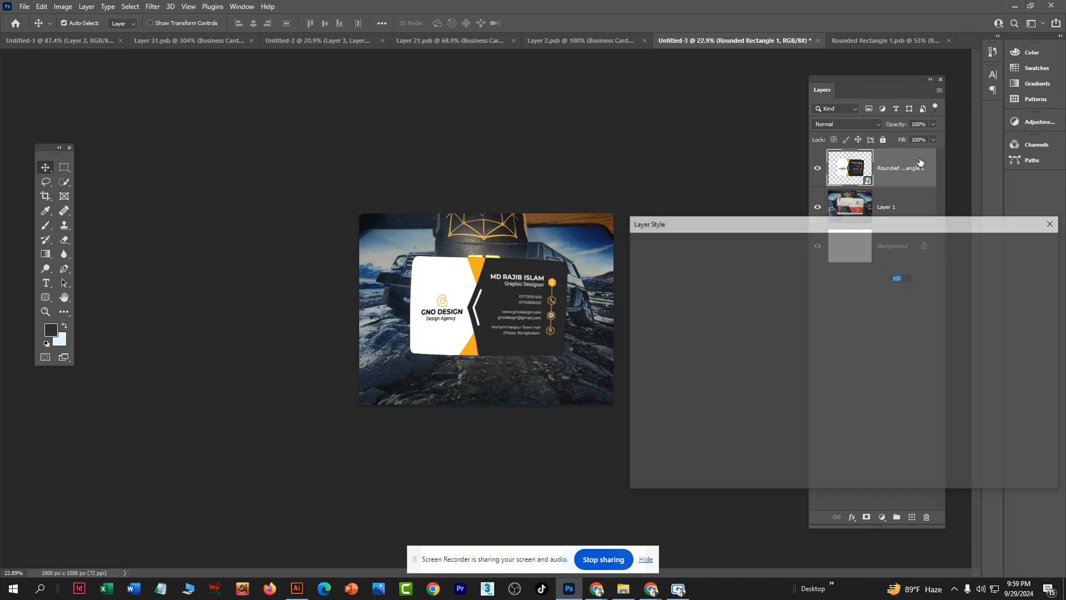
pyautogui.click(678, 433)
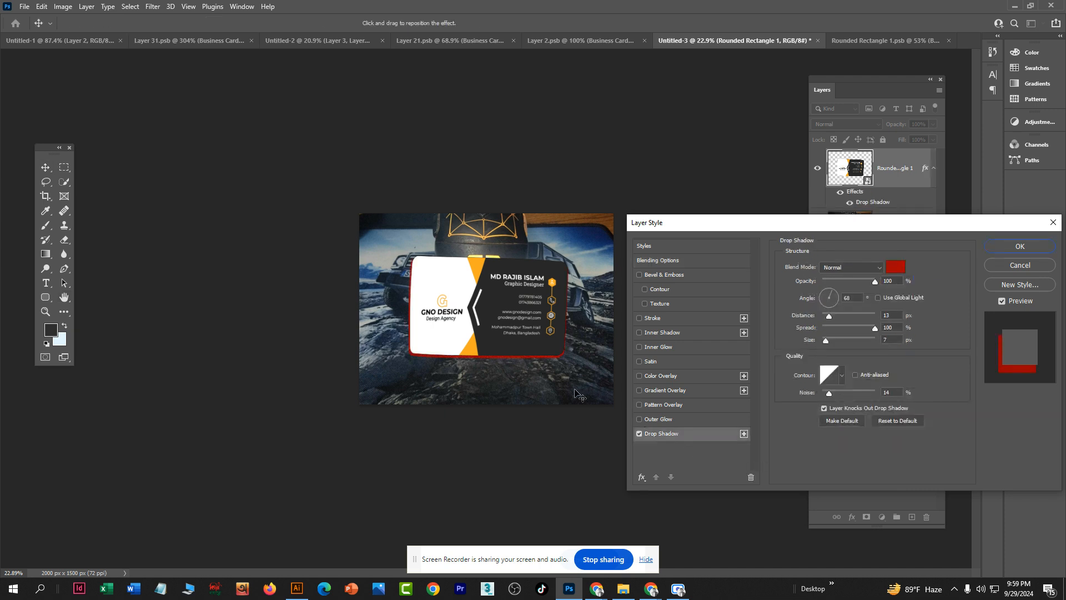
pyautogui.click(895, 266)
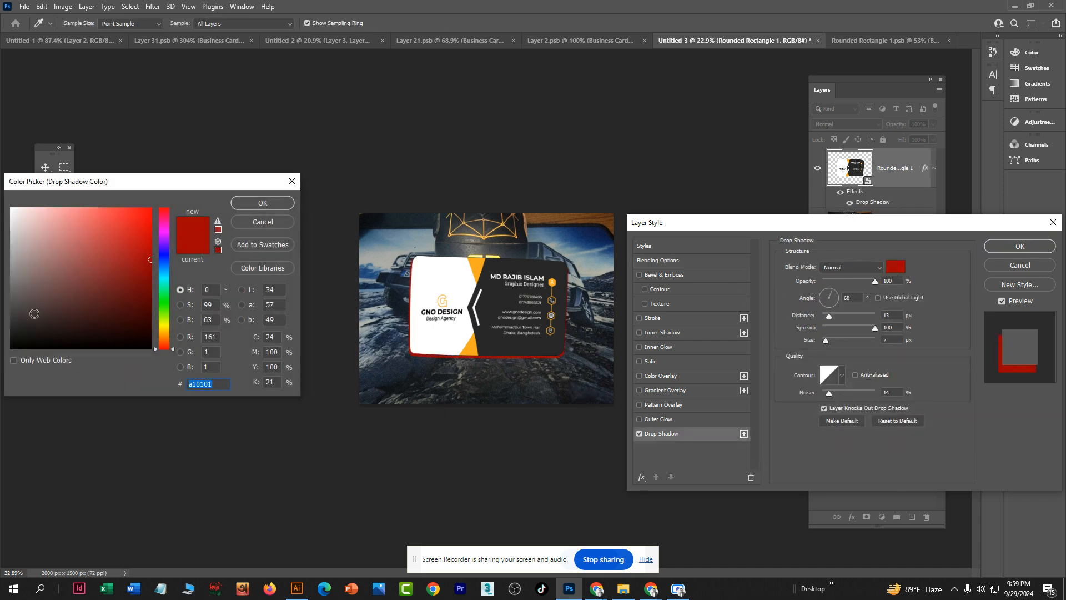
pyautogui.moveTo(34, 313); pyautogui.dragTo(9, 312)
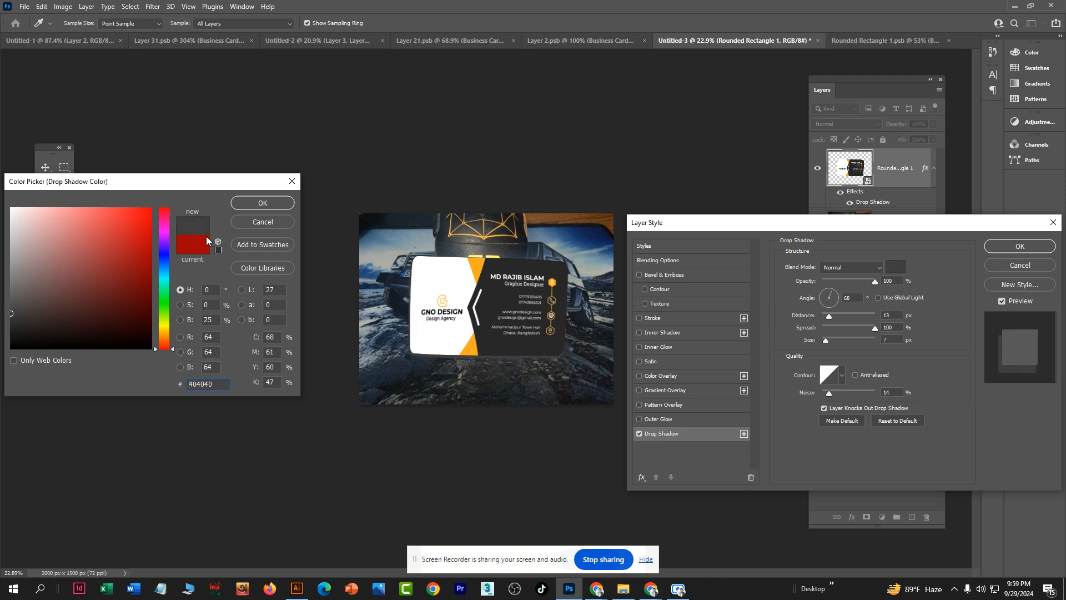
pyautogui.click(263, 202)
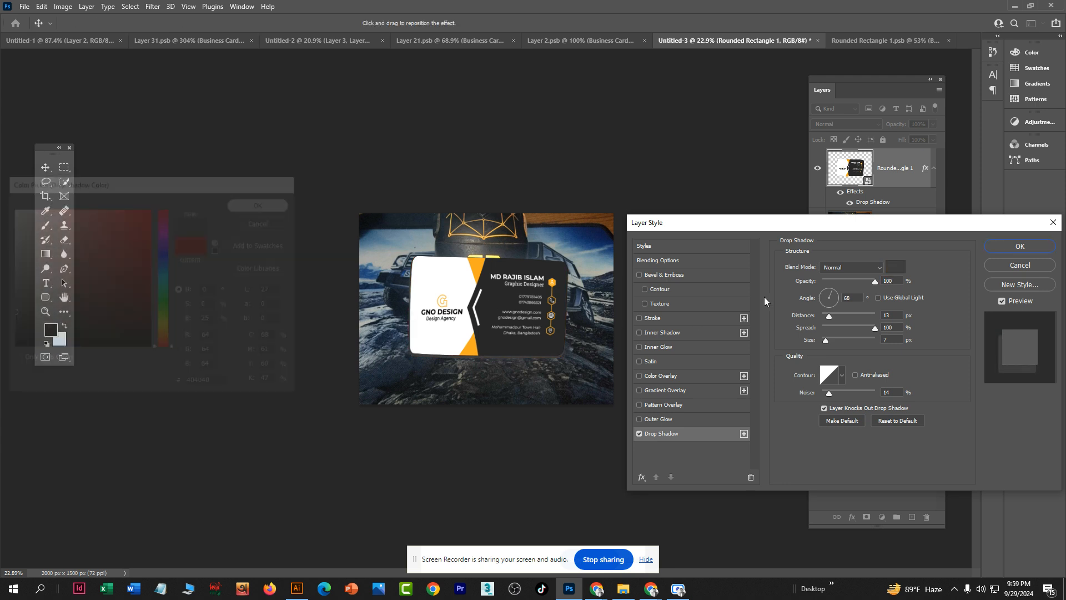
# Step: Soften the drop shadow with 88% opacity, 7% spread and a size of 128 px
pyautogui.click(839, 279)
pyautogui.click(834, 327)
pyautogui.moveTo(834, 328); pyautogui.dragTo(853, 339)
pyautogui.moveTo(845, 281); pyautogui.dragTo(868, 281)
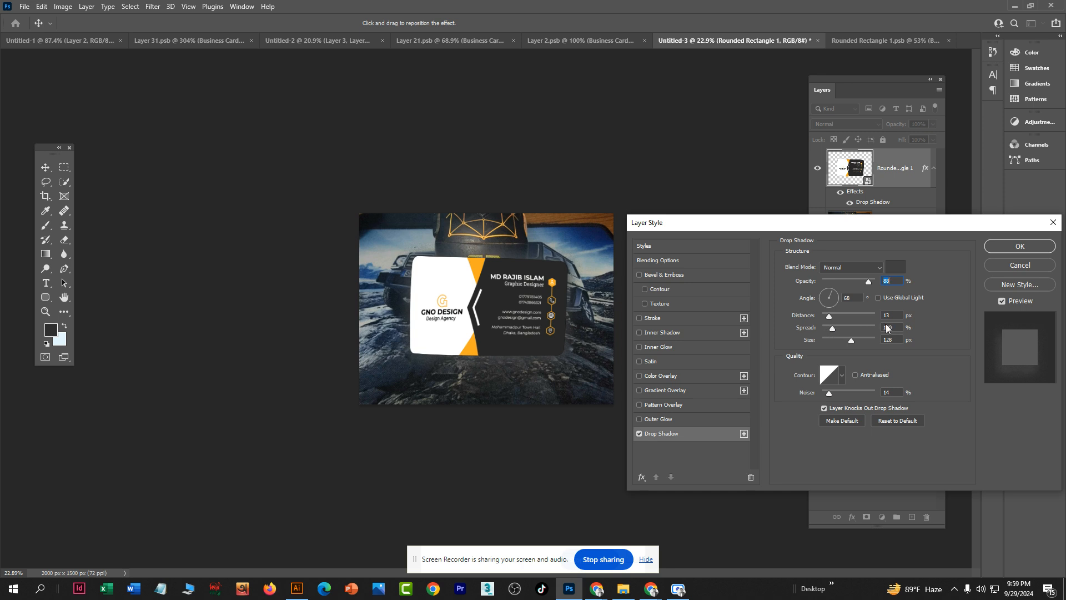
pyautogui.moveTo(831, 328)
pyautogui.mouseDown()
pyautogui.moveTo(843, 328)
pyautogui.moveTo(826, 330)
pyautogui.mouseUp()
# Step: Change the shadow colour to black 000000, set its angle to 32°, distance to 36 px and opacity to 68%, and apply the layer style
pyautogui.click(893, 264)
pyautogui.moveTo(102, 298); pyautogui.dragTo(5, 363)
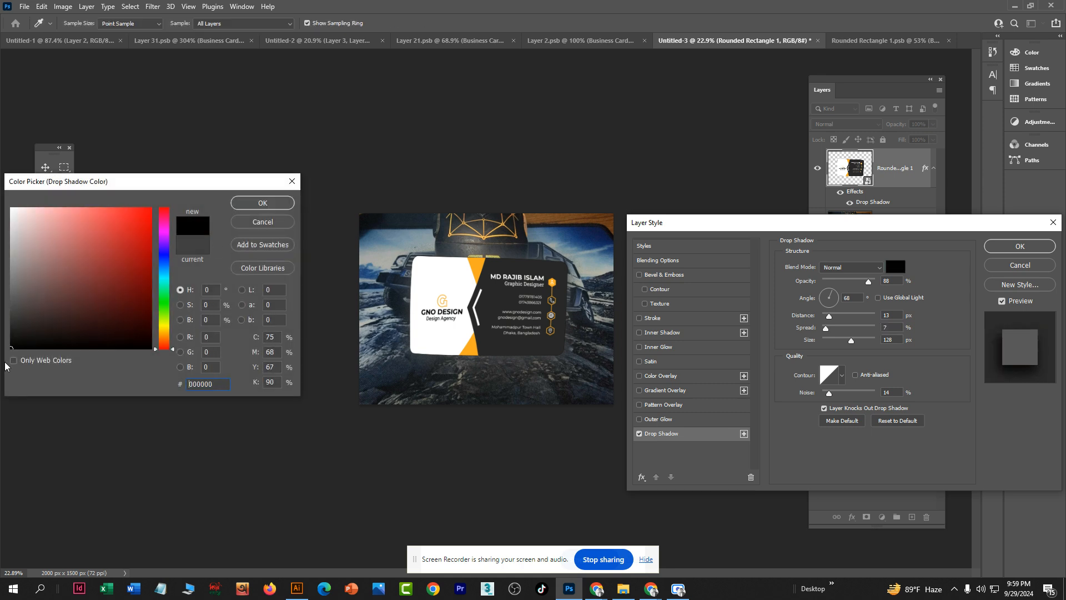
pyautogui.click(263, 203)
pyautogui.moveTo(479, 319); pyautogui.dragTo(501, 331)
pyautogui.click(858, 282)
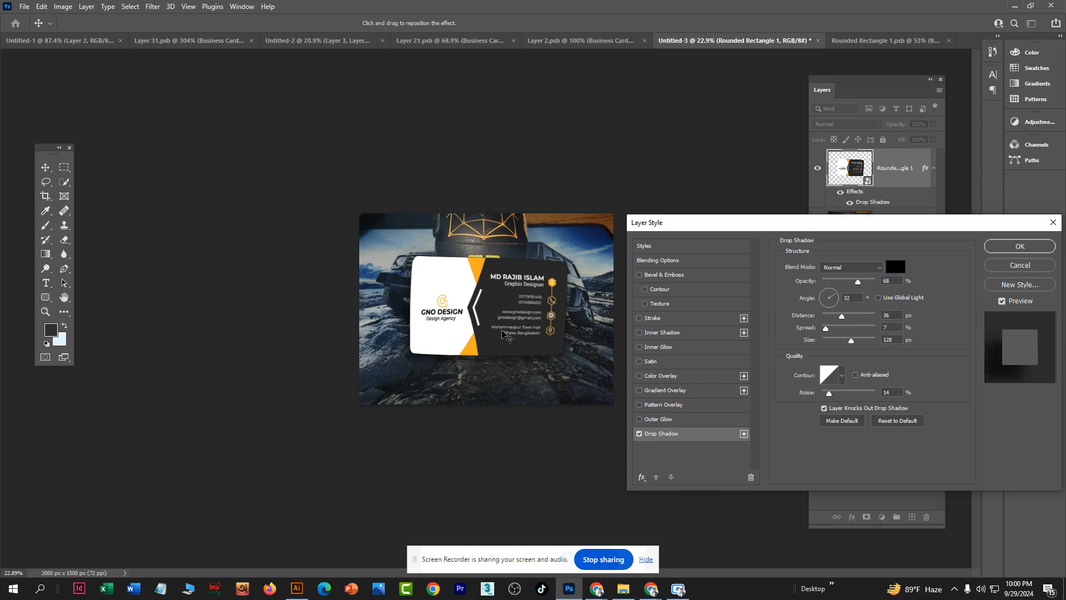
pyautogui.click(1000, 250)
# Step: Compare the new card mockup with the original photographed card by toggling the Rounded Rectangle 1 layer's visibility
pyautogui.scroll(5, 486, 266)
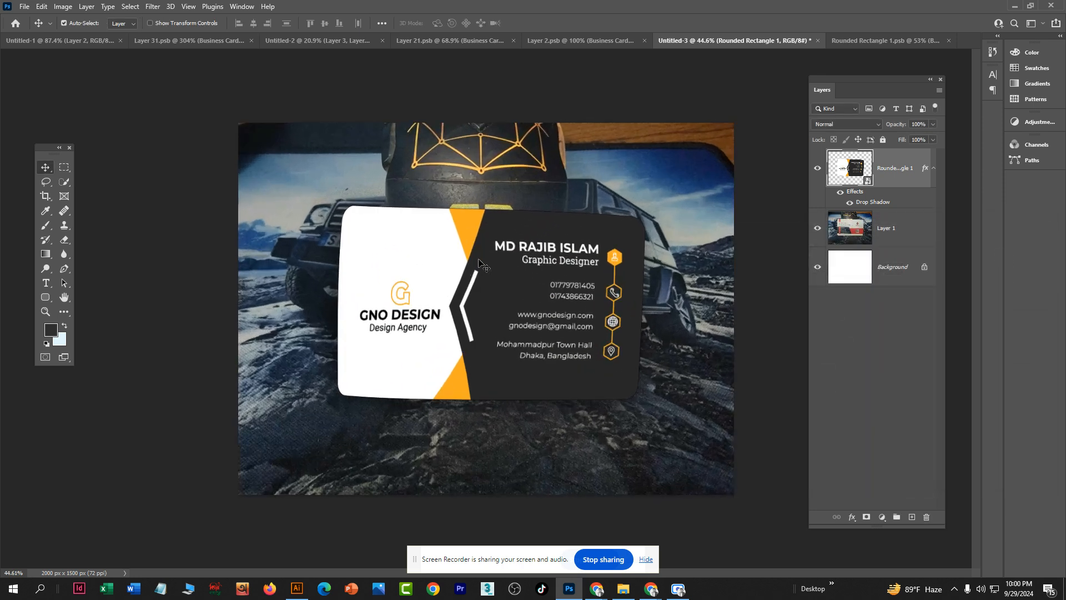
pyautogui.scroll(-8, 479, 262)
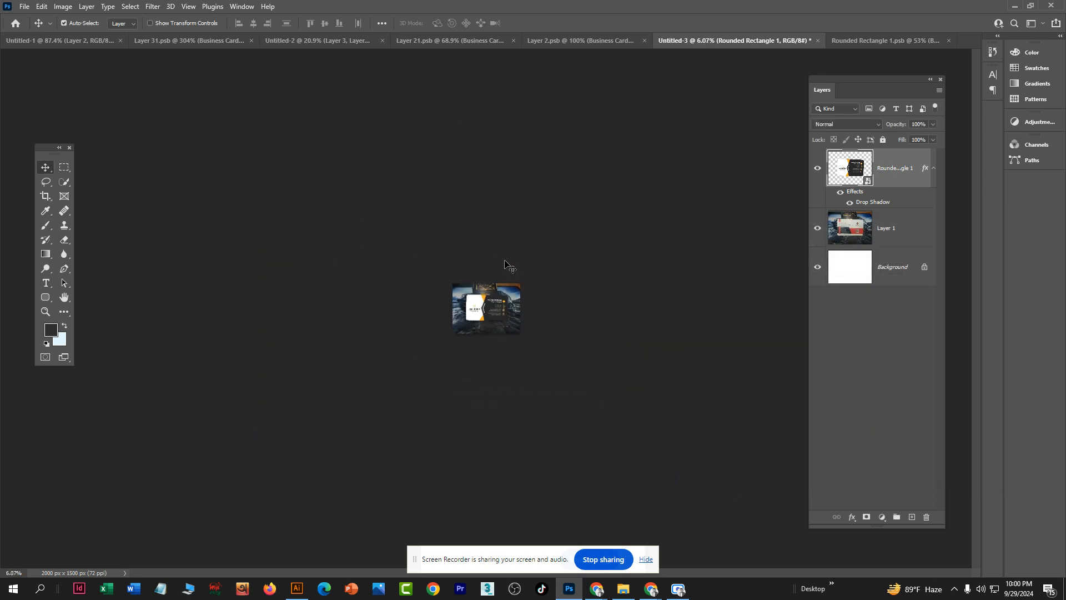
pyautogui.scroll(1, 507, 263)
pyautogui.scroll(6, 510, 262)
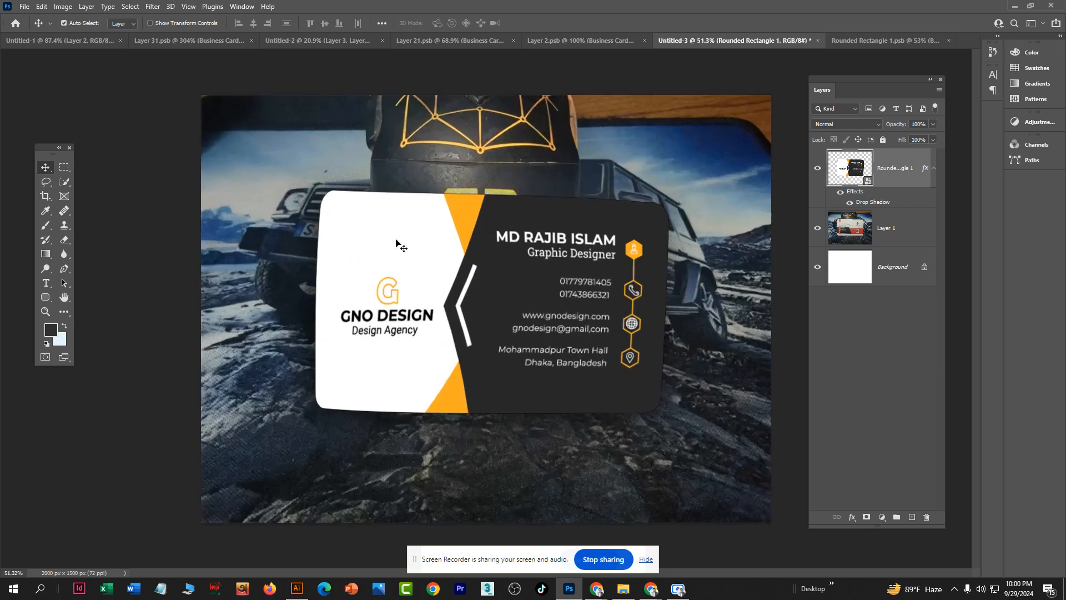
pyautogui.click(819, 169)
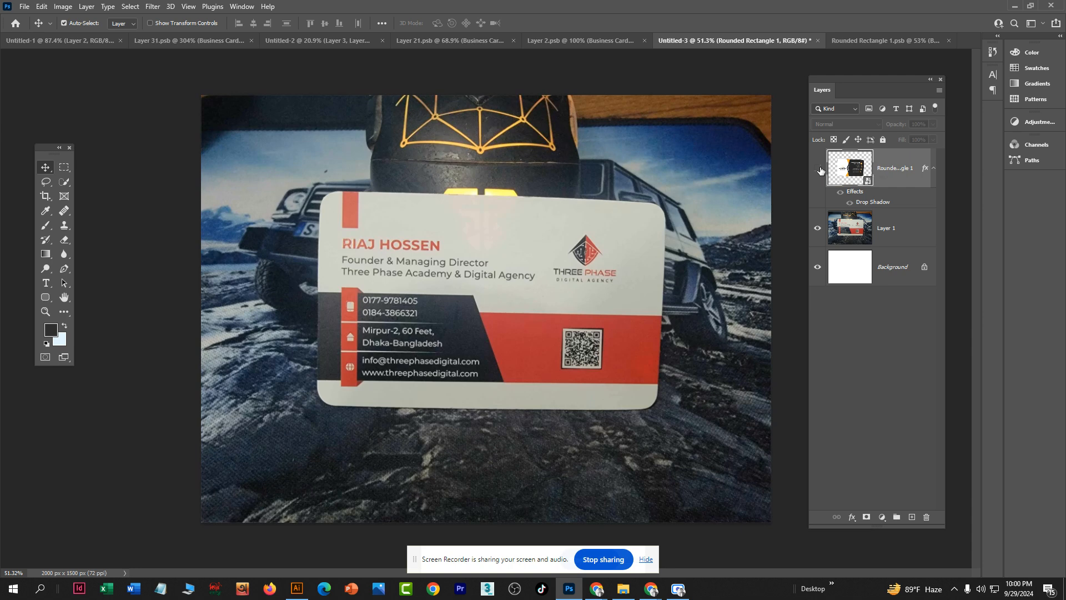
pyautogui.click(817, 169)
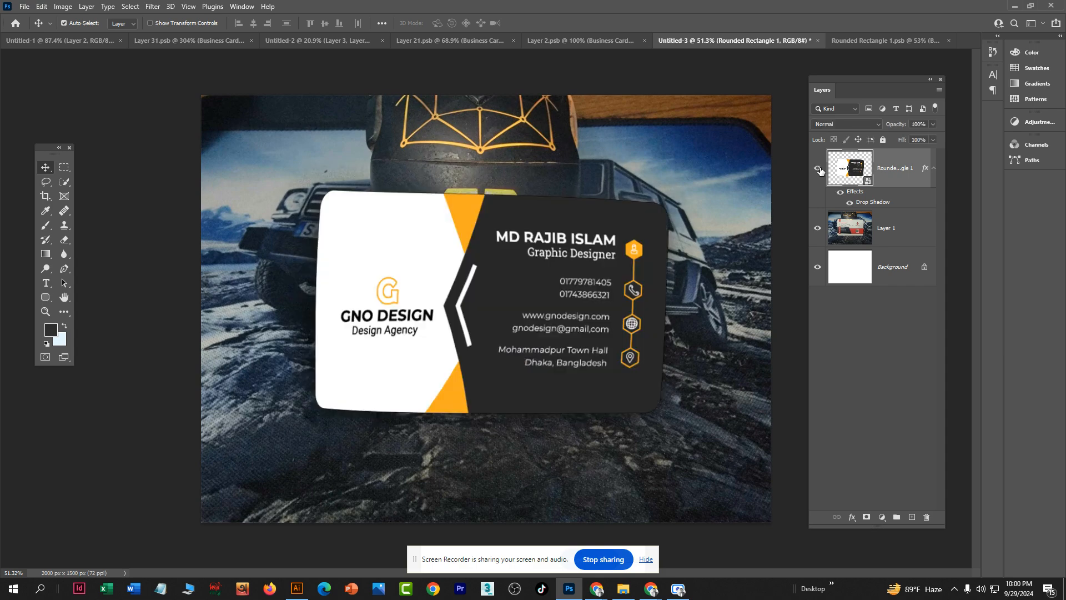
pyautogui.click(818, 168)
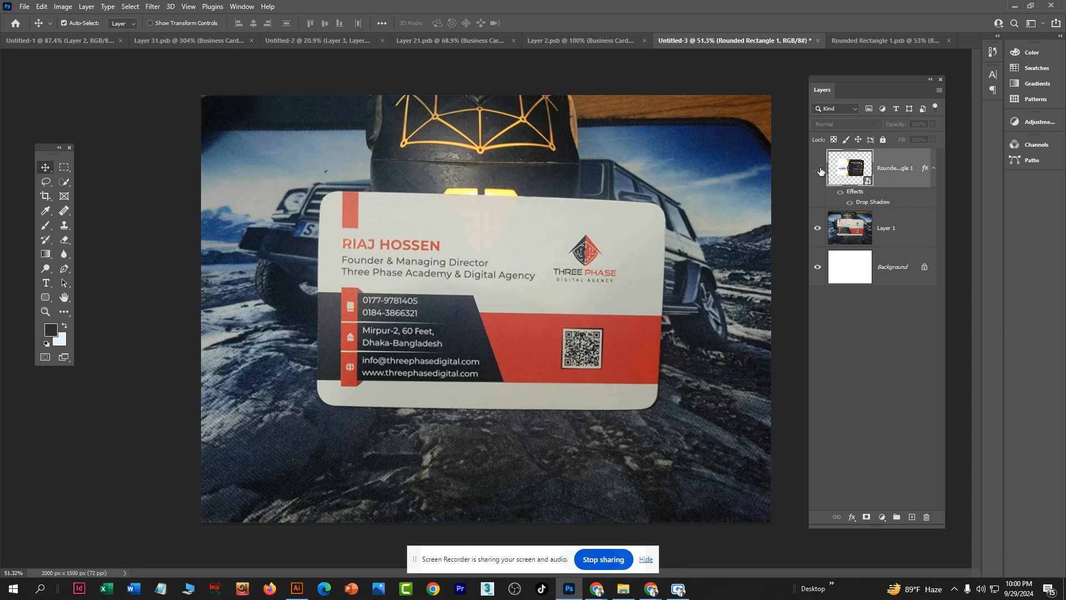
pyautogui.click(819, 169)
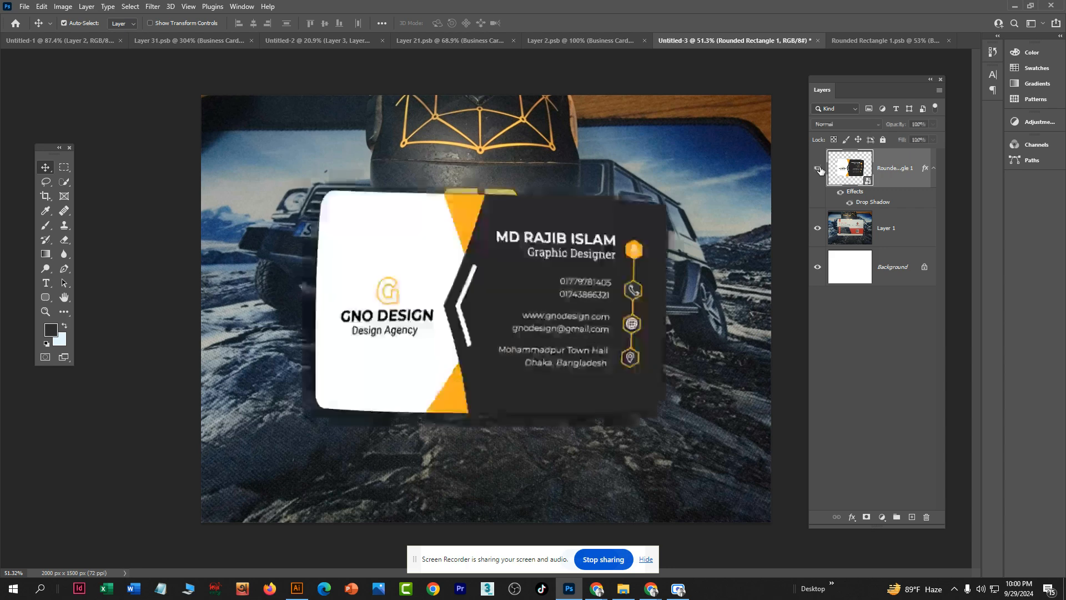
# Step: Review the card designs in Layer 2.psb and Layer 31.psb and the two-card mockup in Untitled-1
pyautogui.click(601, 596)
pyautogui.click(396, 548)
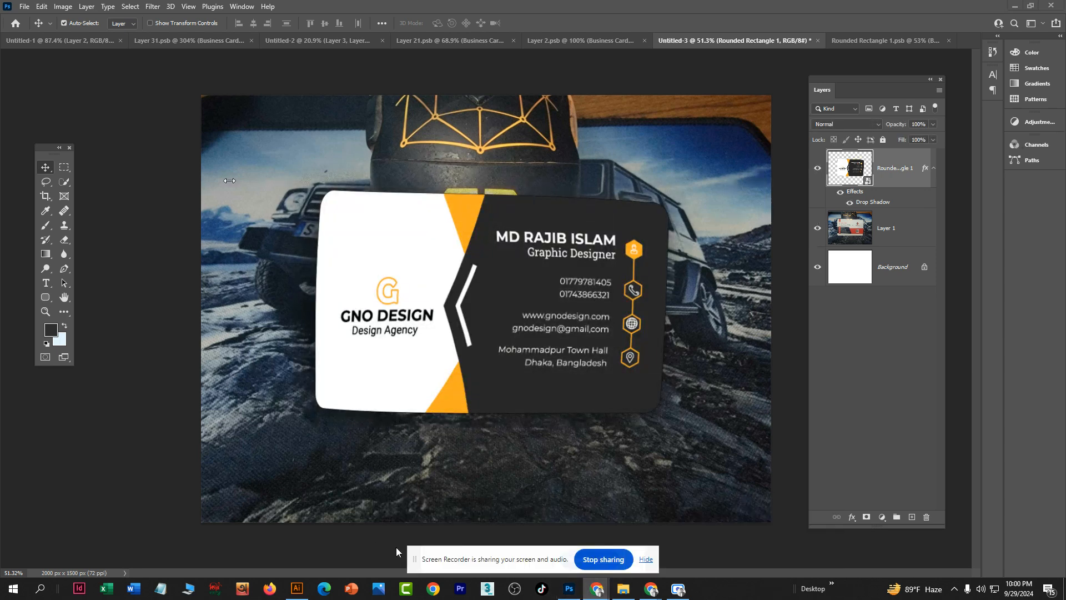
pyautogui.click(603, 41)
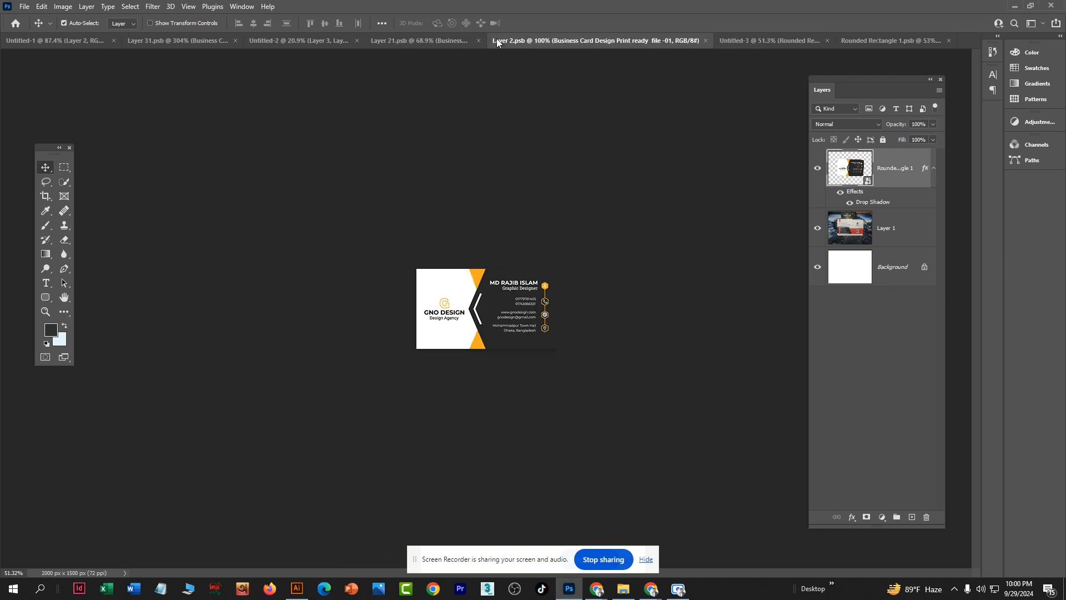
pyautogui.click(178, 42)
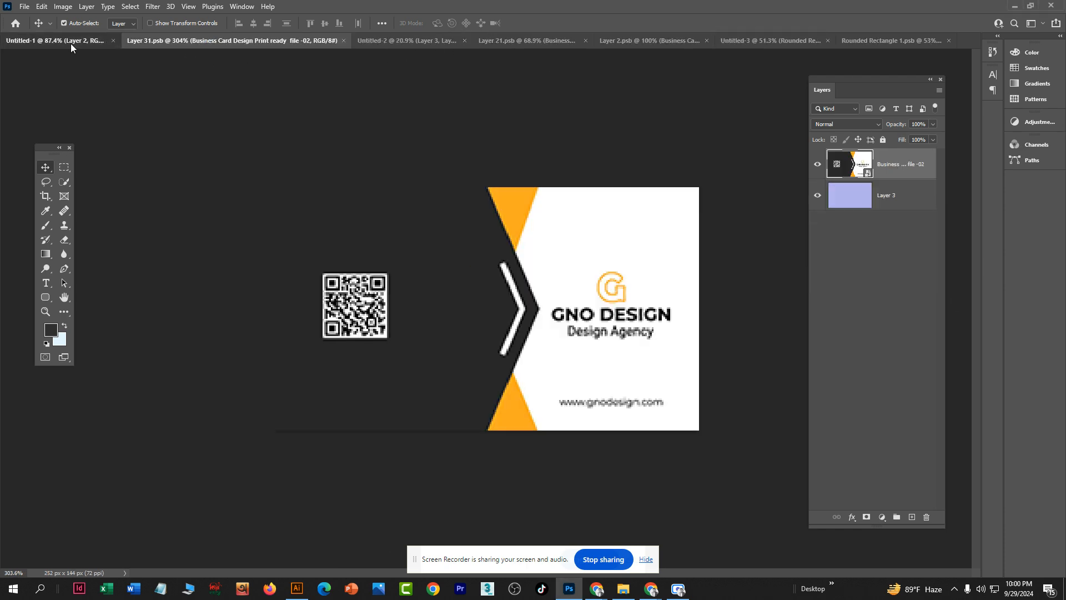
pyautogui.click(71, 44)
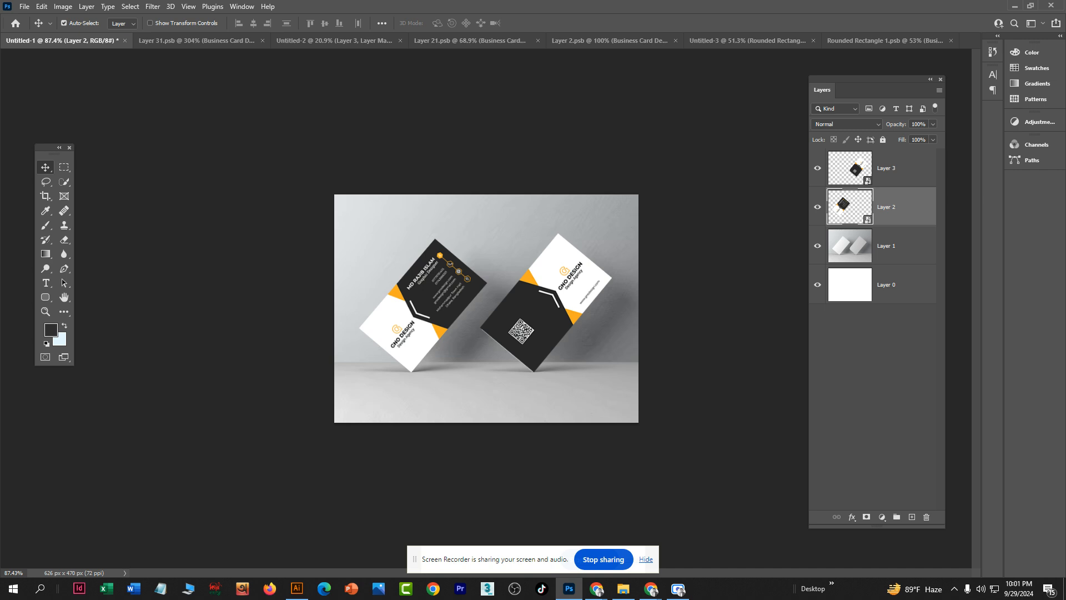
pyautogui.click(603, 559)
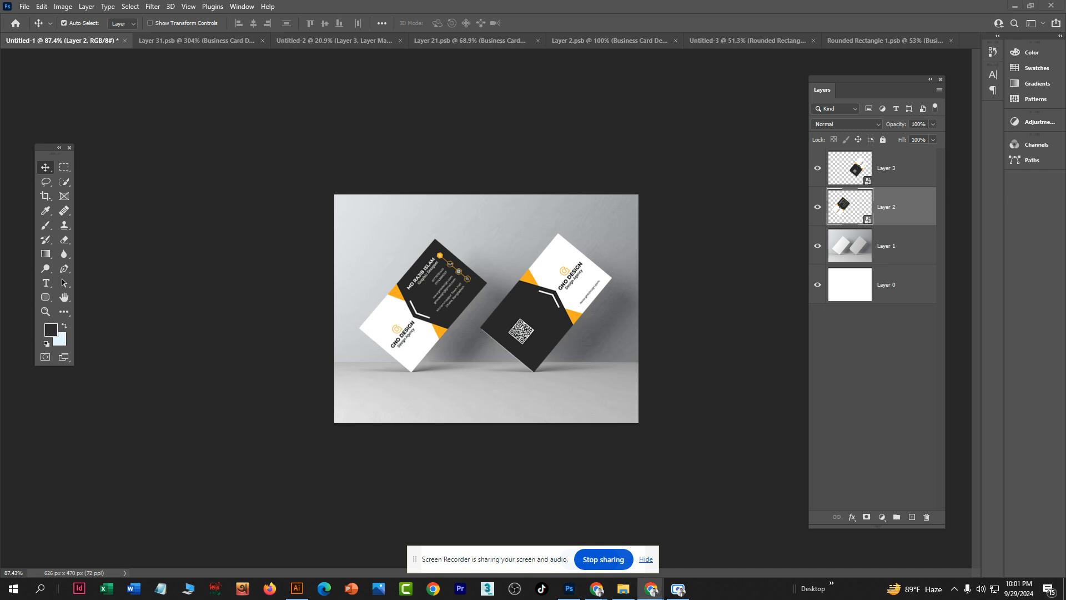